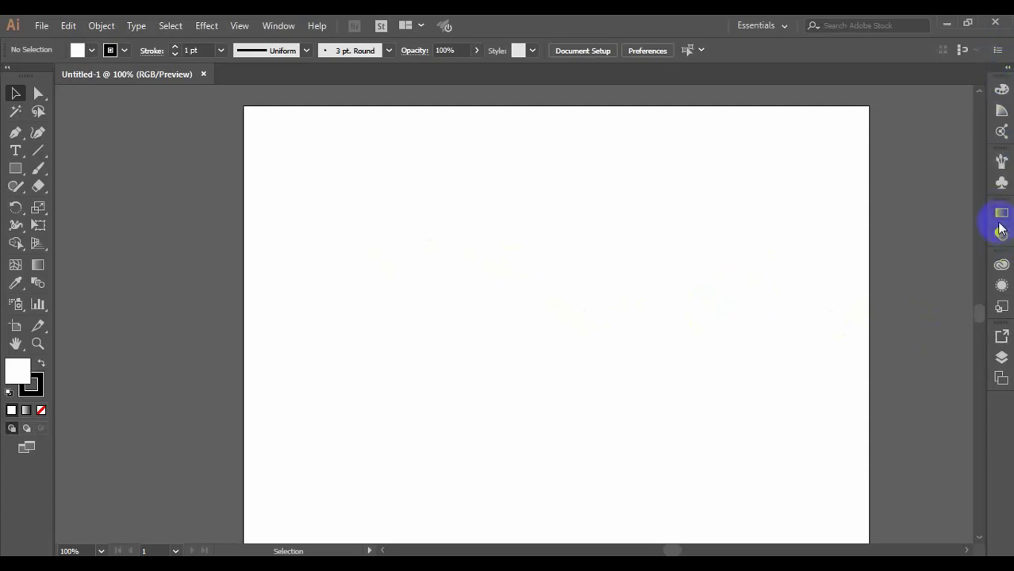
Display the gradient settings and activate the Gradient tool.
{"action": "left_click", "coordinate": [1000, 221]}
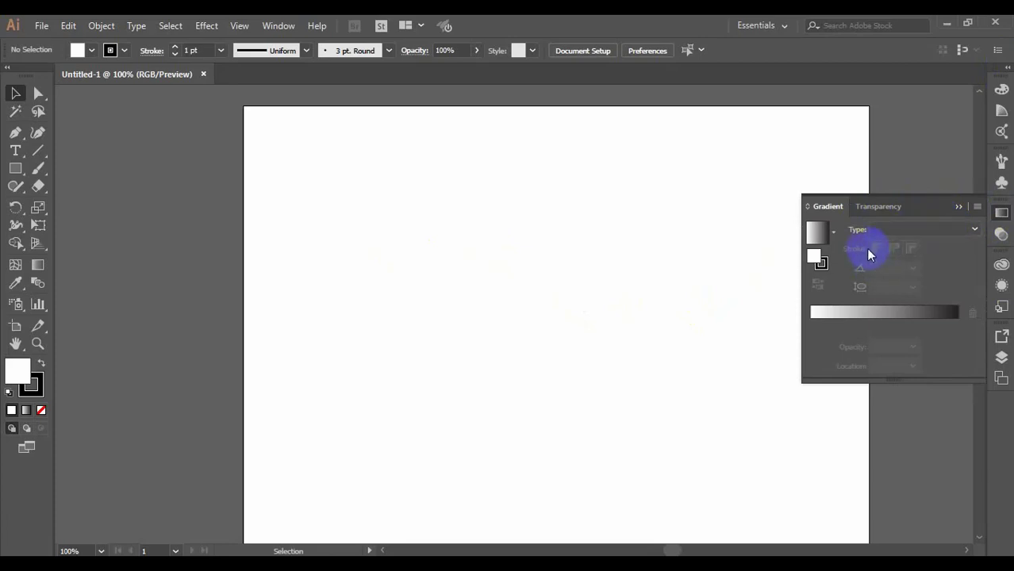
{"action": "left_click", "coordinate": [829, 208]}
{"action": "left_click", "coordinate": [875, 310]}
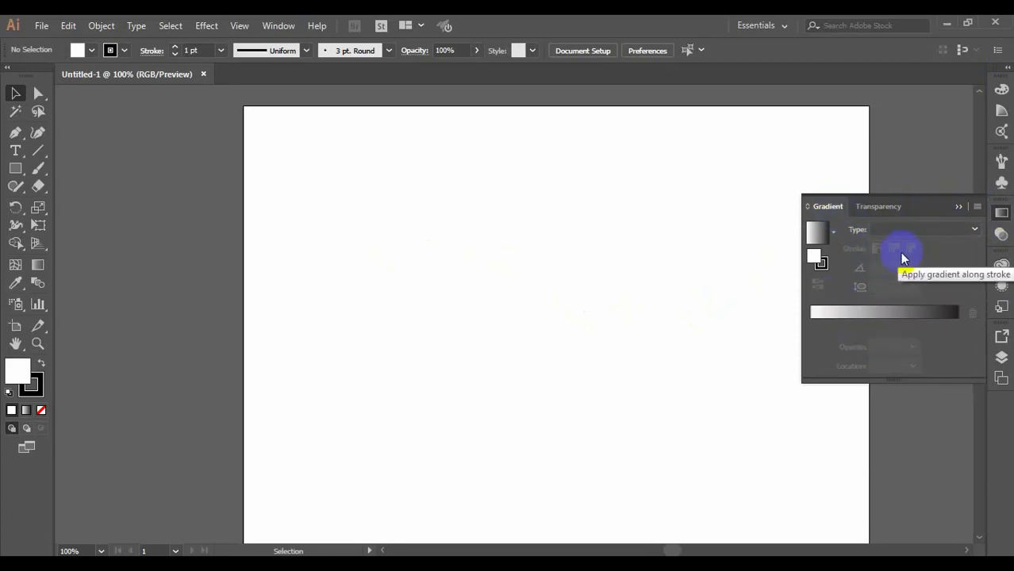
{"action": "left_click", "coordinate": [41, 266]}
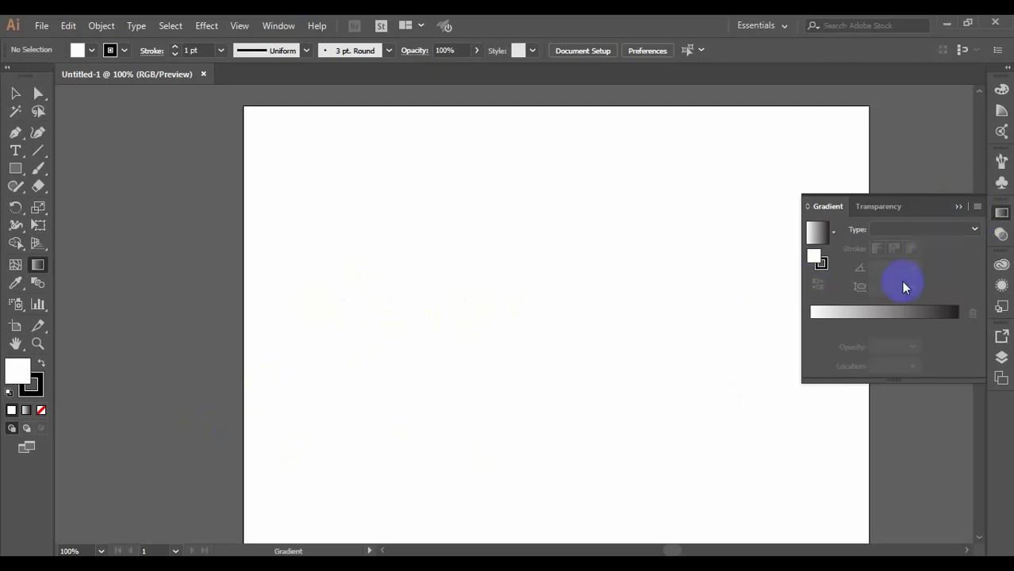
Draw a wide rectangle near the middle of the artboard and fill it with the white-to-black linear gradient.
{"action": "left_click", "coordinate": [17, 171]}
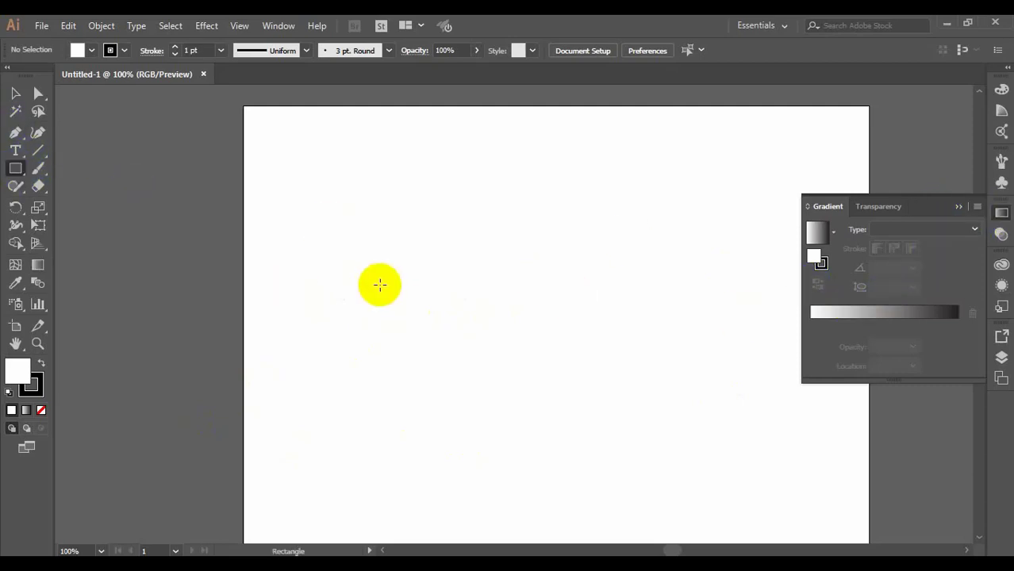
{"action": "left_click_drag", "start_coordinate": [360, 231], "coordinate": [701, 400]}
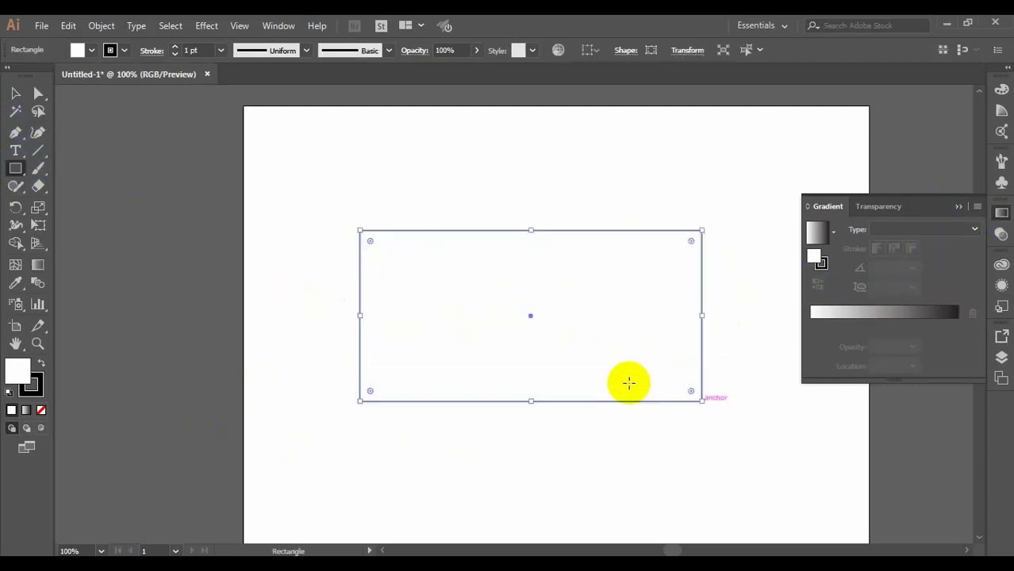
{"action": "left_click", "coordinate": [857, 315]}
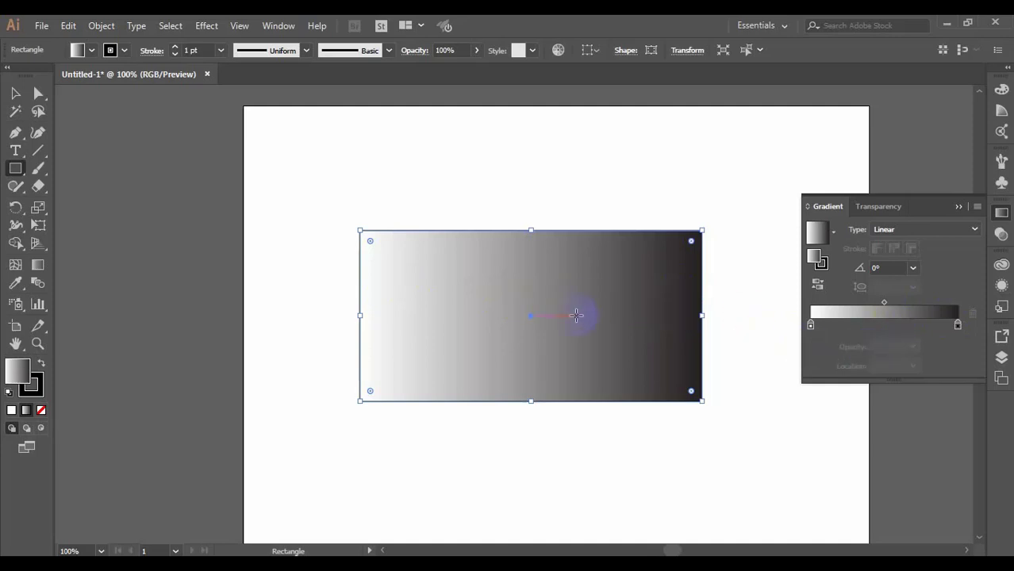
{"action": "left_click_drag", "start_coordinate": [573, 316], "coordinate": [697, 317]}
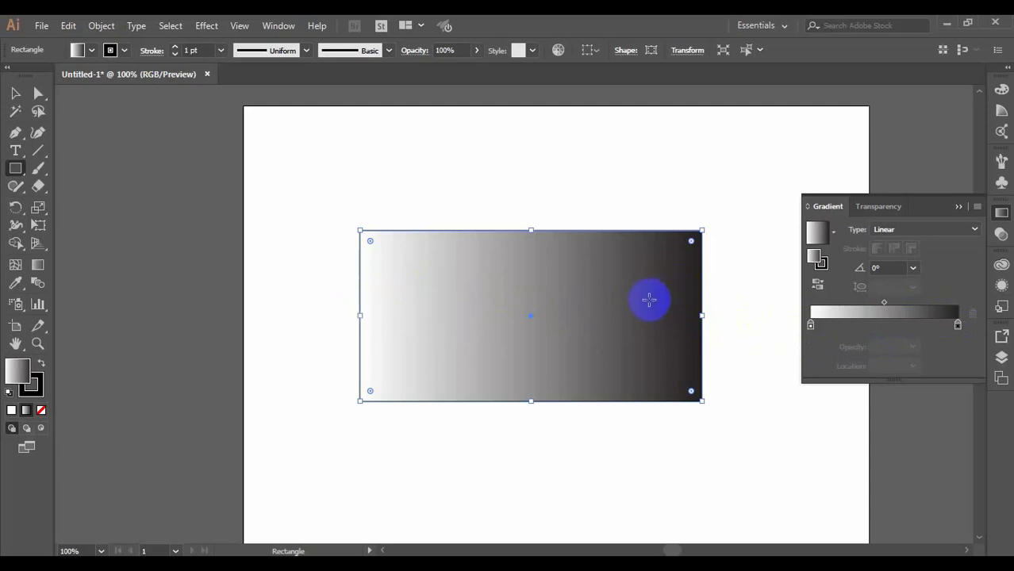
Remove the rectangle's stroke and widen it to span the full width of the artboard.
{"action": "left_click", "coordinate": [957, 87]}
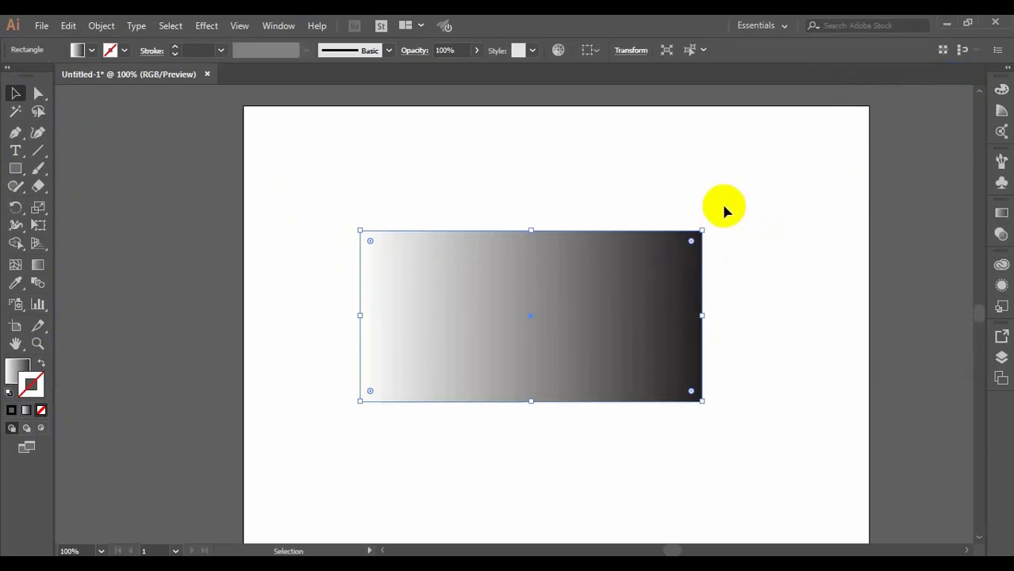
{"action": "left_click_drag", "start_coordinate": [723, 198], "coordinate": [366, 428]}
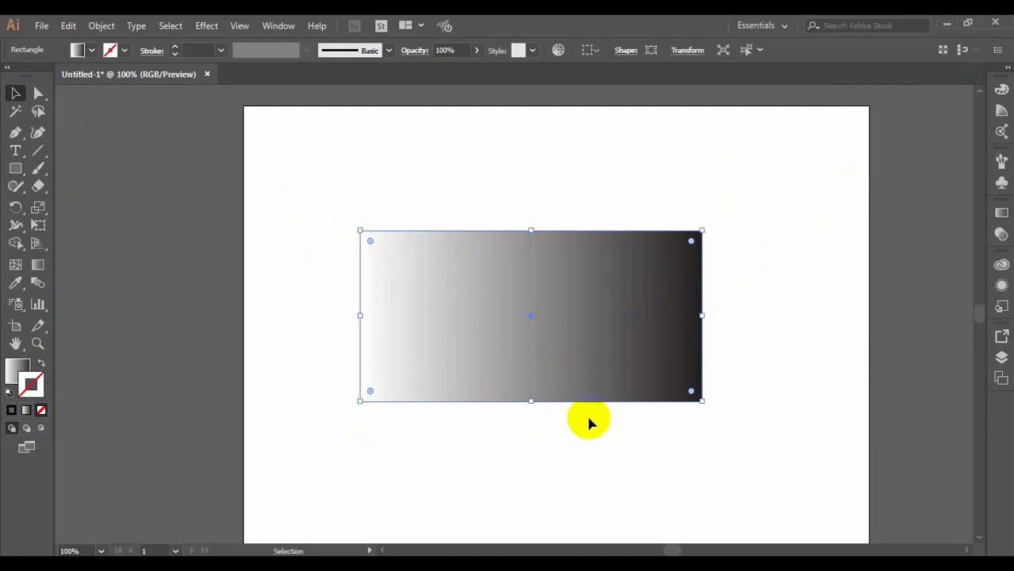
{"action": "left_click_drag", "start_coordinate": [589, 305], "coordinate": [477, 312]}
{"action": "left_click_drag", "start_coordinate": [584, 316], "coordinate": [869, 314]}
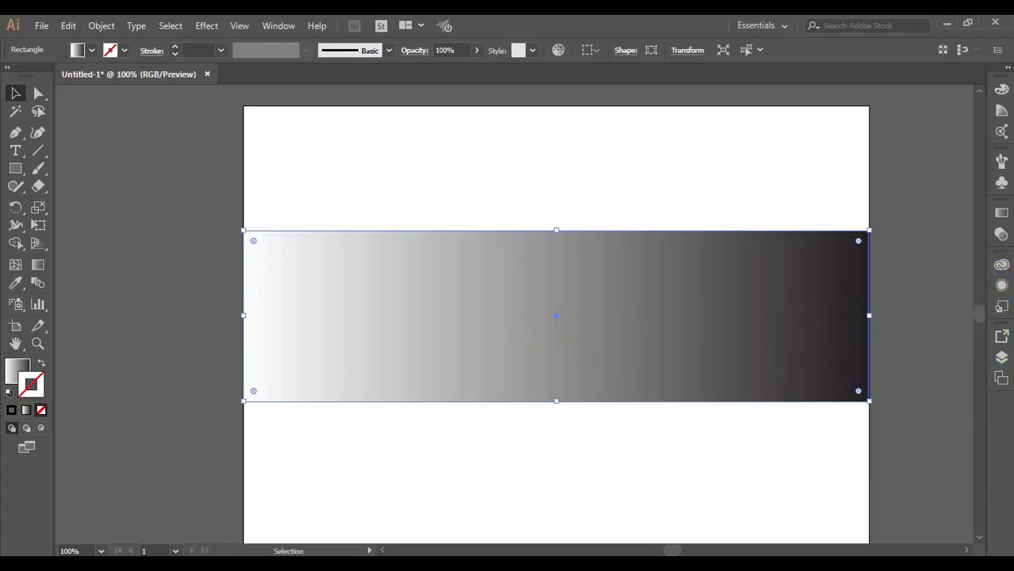
Apply the linear gradient to the rectangle's stroke and add several intermediate colour stops along the gradient slider.
{"action": "left_click", "coordinate": [1003, 220]}
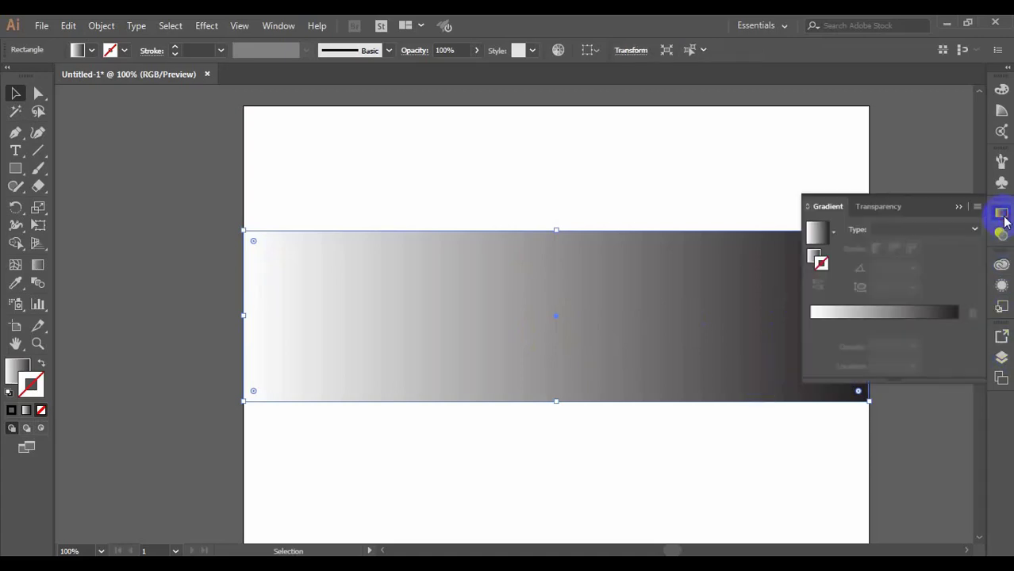
{"action": "left_click", "coordinate": [882, 313]}
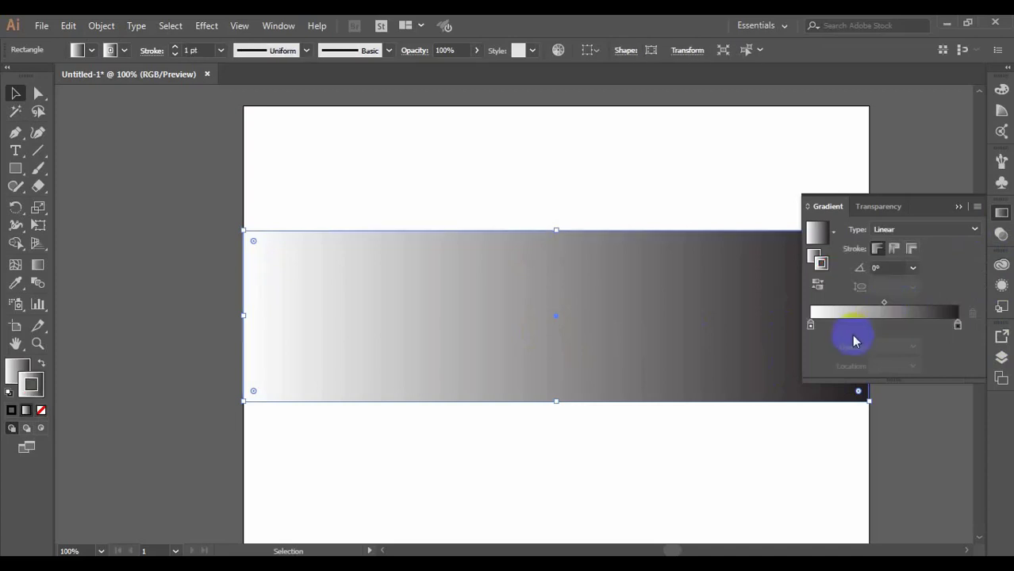
{"action": "left_click", "coordinate": [837, 324]}
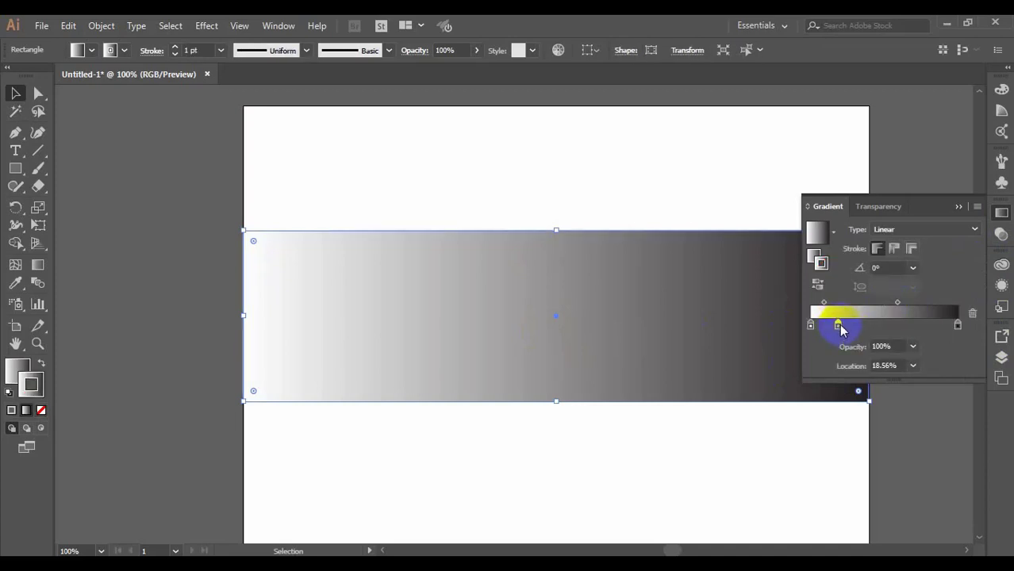
{"action": "left_click", "coordinate": [875, 325]}
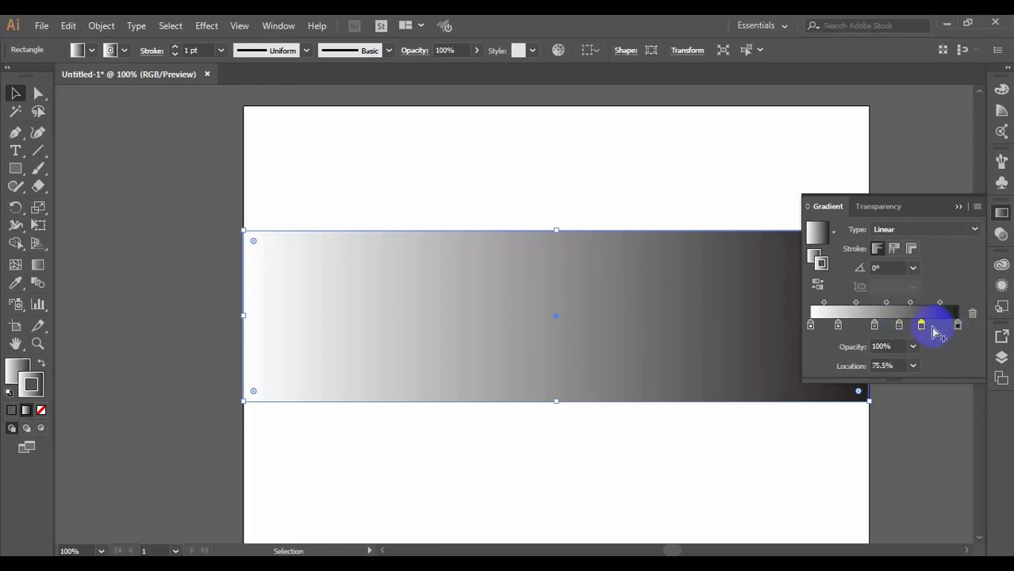
{"action": "left_click_drag", "start_coordinate": [939, 335], "coordinate": [827, 327]}
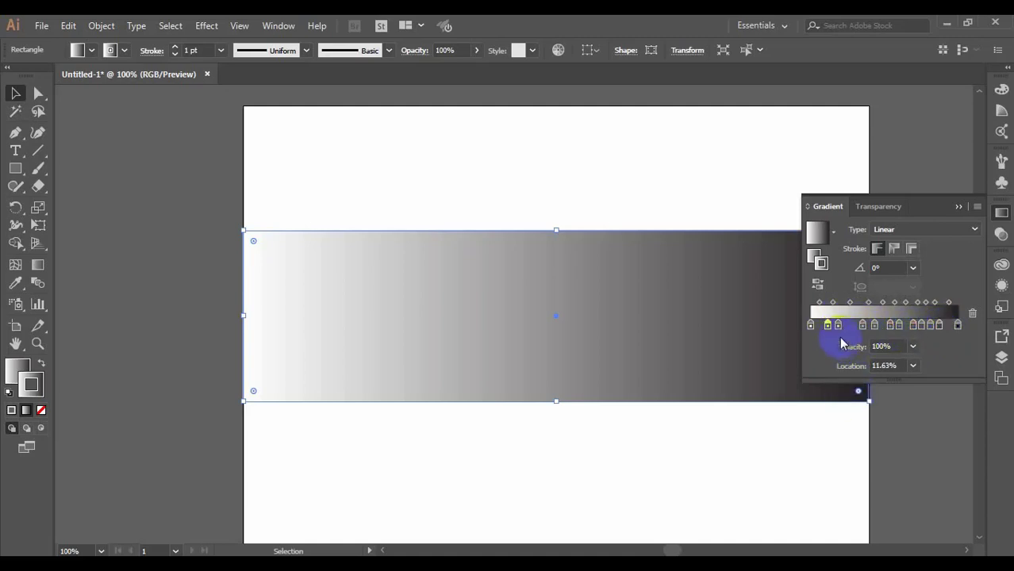
{"action": "left_click_drag", "start_coordinate": [829, 327], "coordinate": [833, 327]}
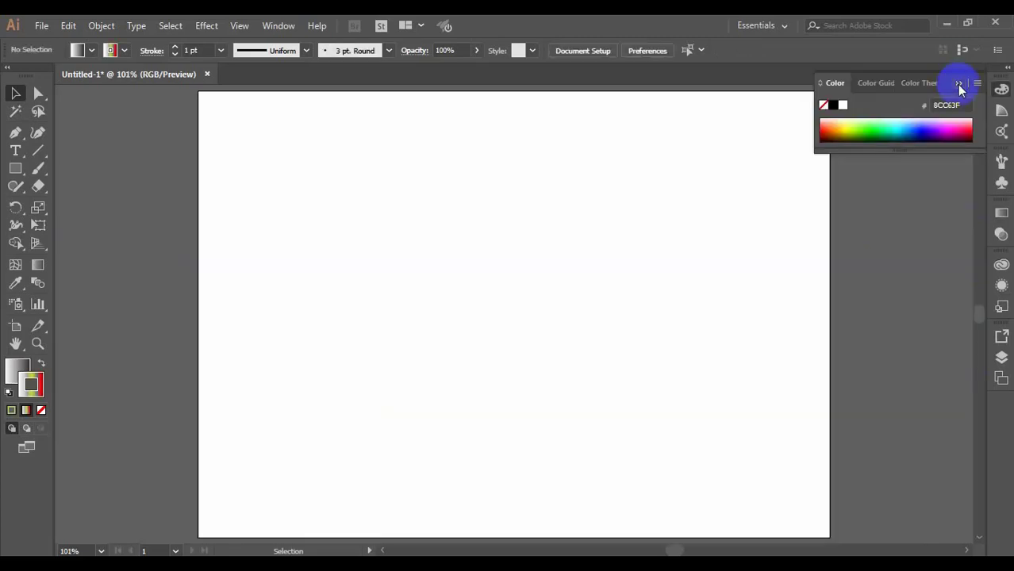
Detach the Gradient panel from the dock as a floating panel and undo the rectangle's deletion.
{"action": "left_click", "coordinate": [997, 85]}
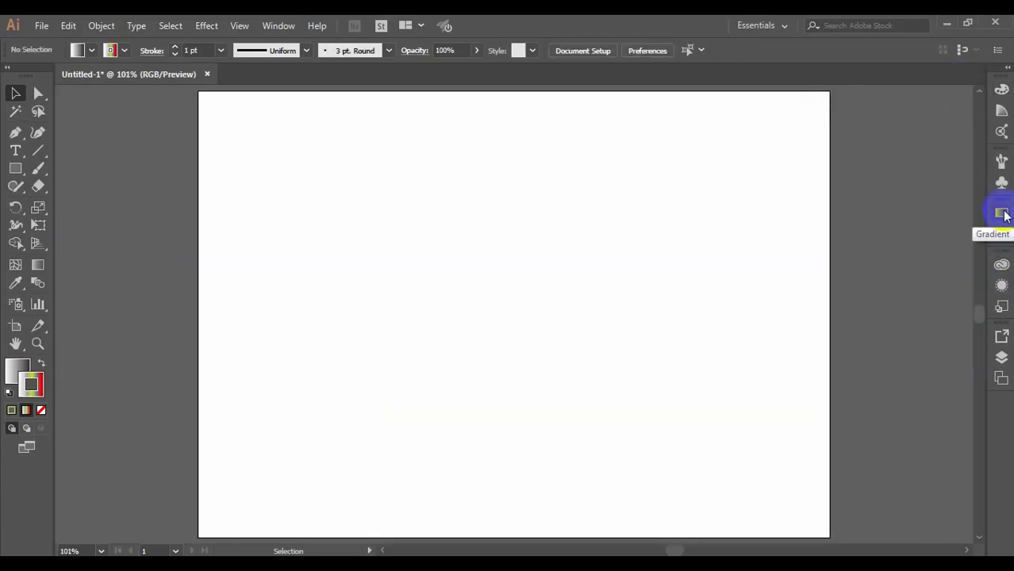
{"action": "left_click_drag", "start_coordinate": [1003, 216], "coordinate": [960, 217]}
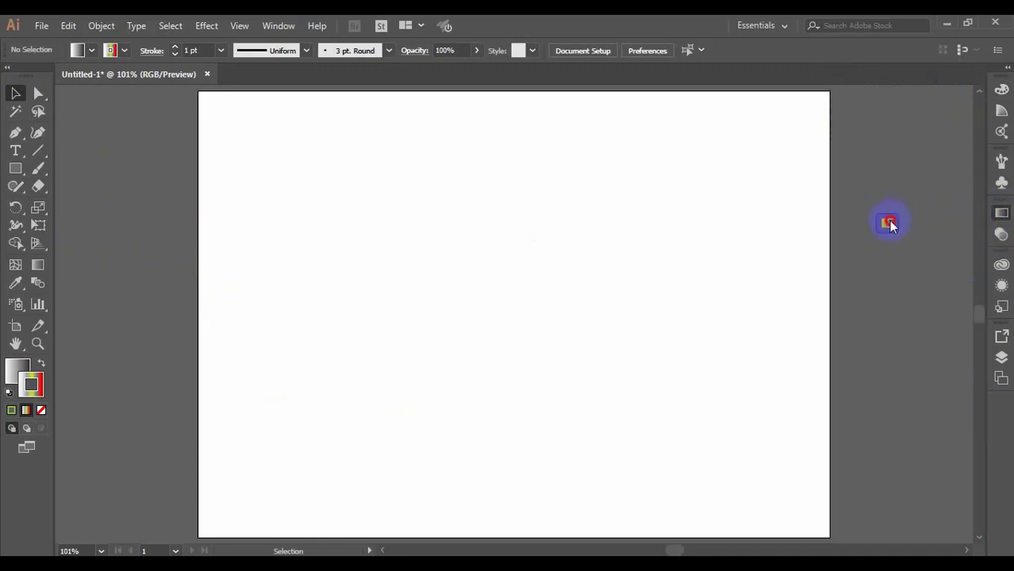
{"action": "left_click_drag", "start_coordinate": [849, 225], "coordinate": [843, 225]}
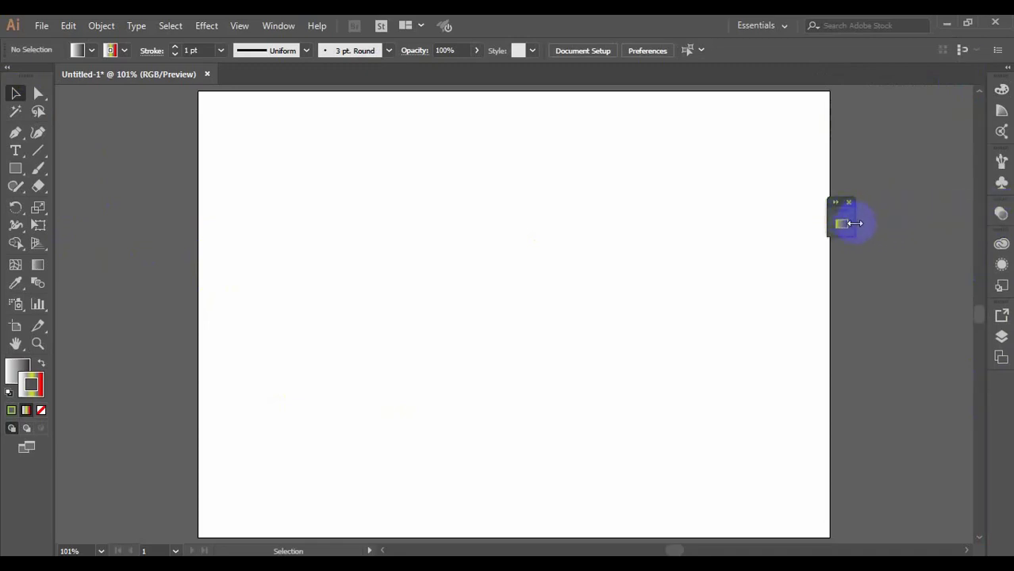
{"action": "key", "text": "ctrl+z"}
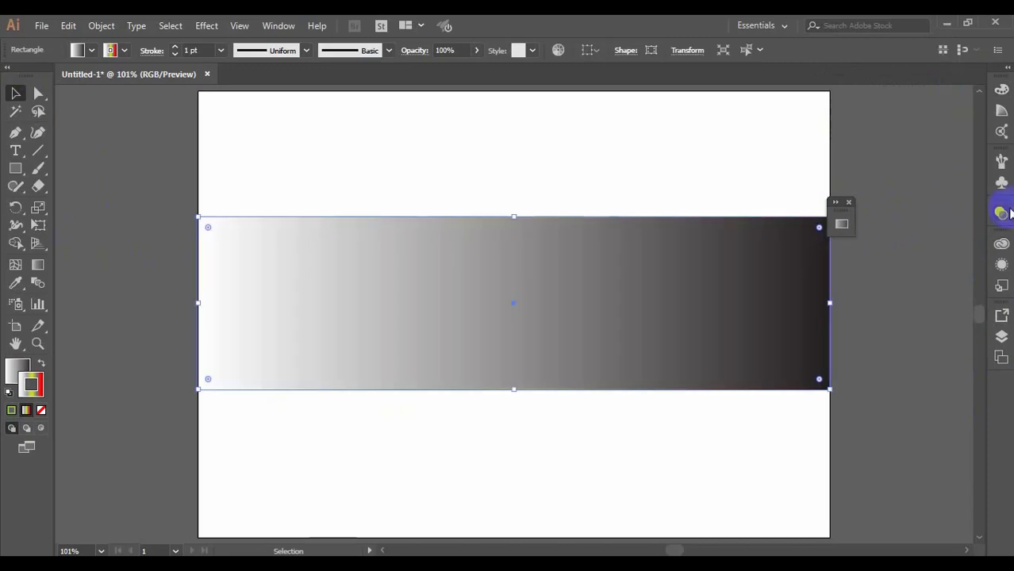
Close the floating Gradient panel, reopen it, and place it expanded over the artboard's lower right corner.
{"action": "left_click", "coordinate": [848, 202]}
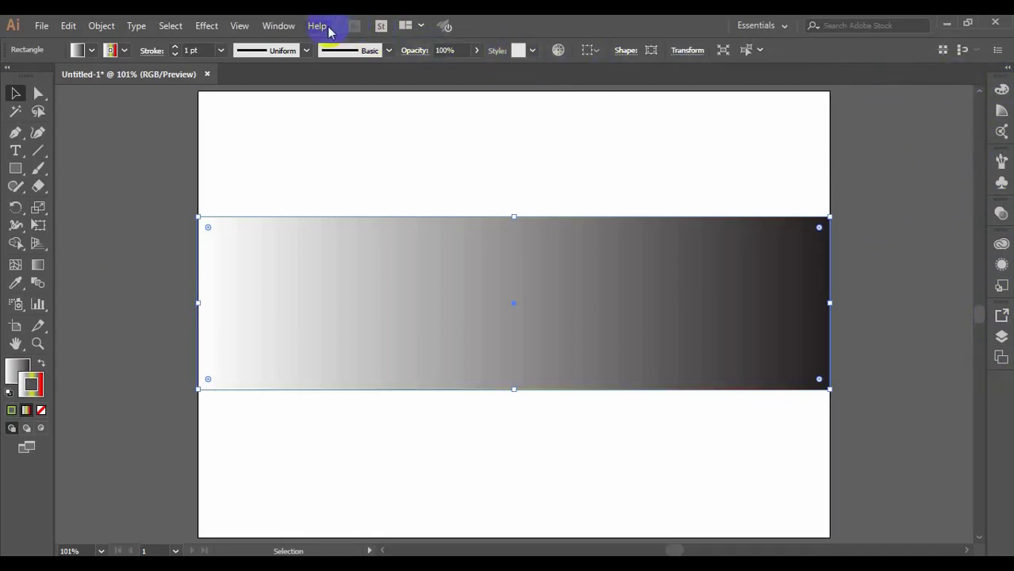
{"action": "left_click", "coordinate": [280, 26]}
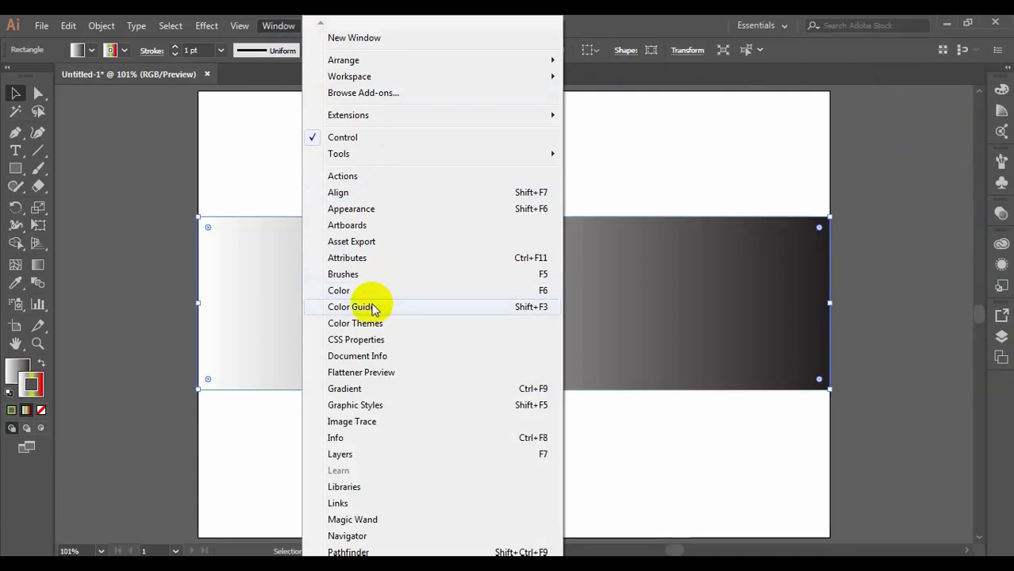
{"action": "left_click", "coordinate": [351, 389]}
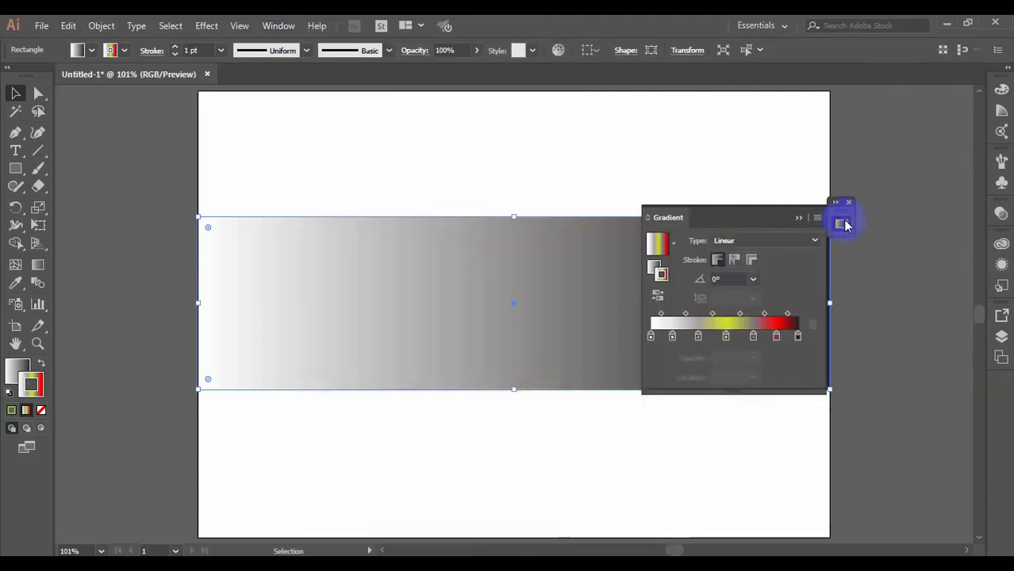
{"action": "left_click_drag", "start_coordinate": [733, 218], "coordinate": [871, 313]}
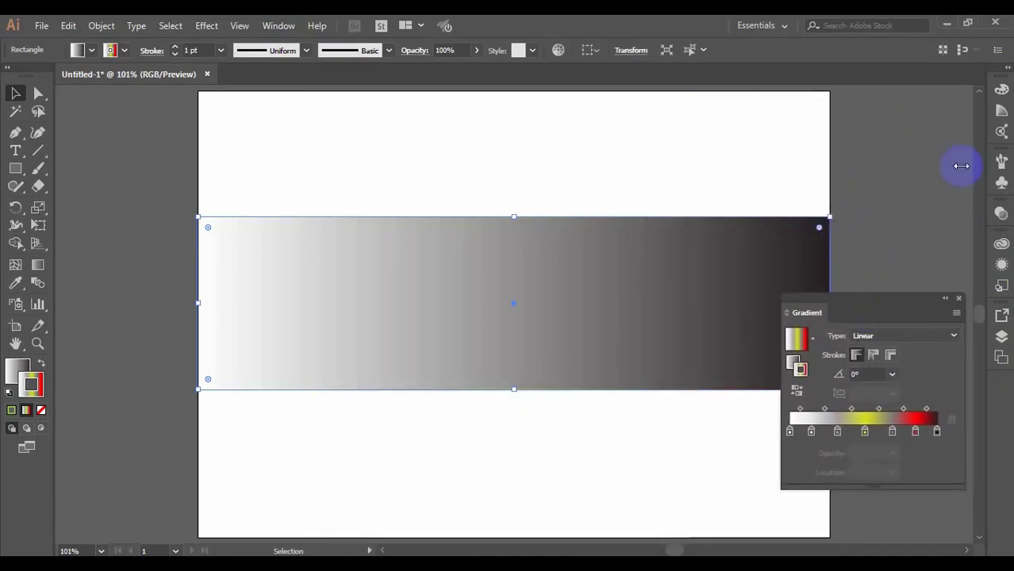
Float the Color panel group above the Gradient panel and browse Color Guide and Color Themes before returning to Color.
{"action": "left_click", "coordinate": [1001, 91]}
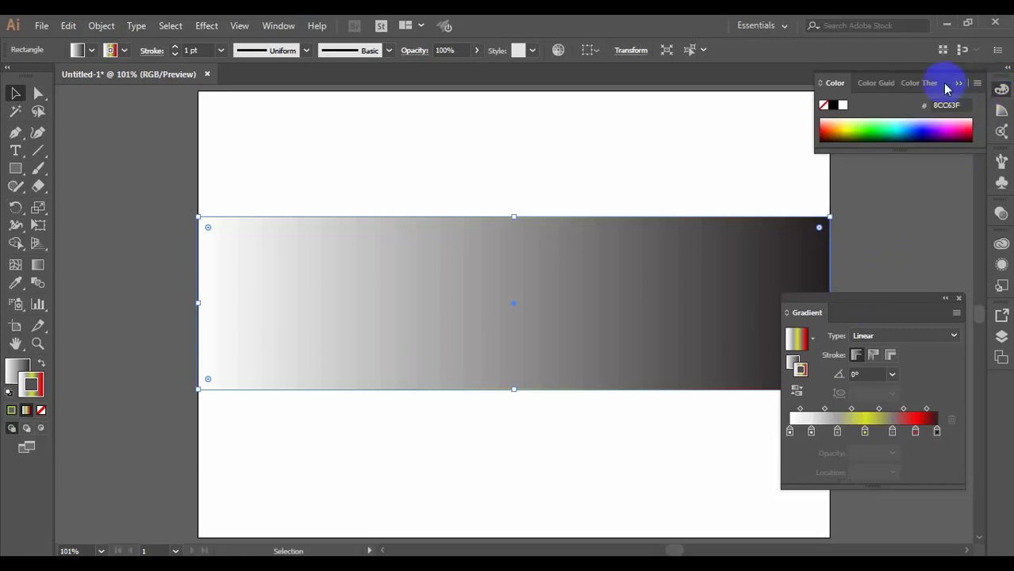
{"action": "left_click_drag", "start_coordinate": [944, 87], "coordinate": [911, 92]}
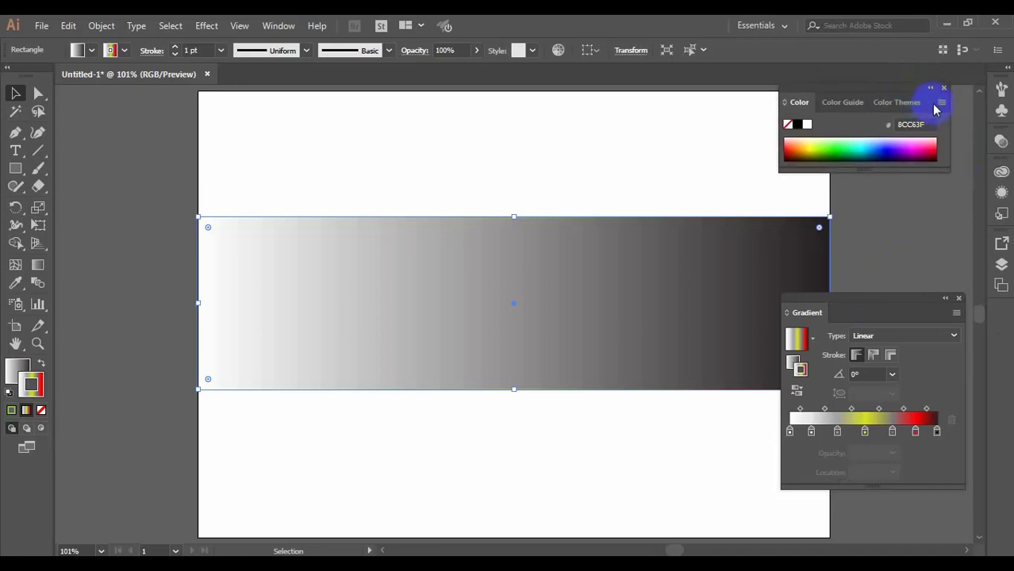
{"action": "left_click", "coordinate": [839, 102]}
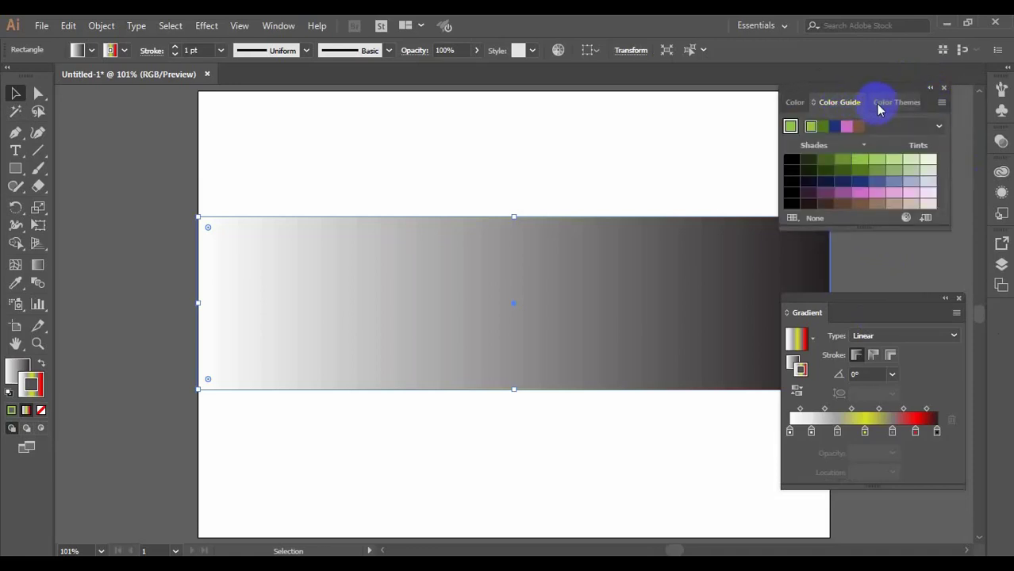
{"action": "left_click", "coordinate": [880, 105]}
{"action": "left_click", "coordinate": [795, 102]}
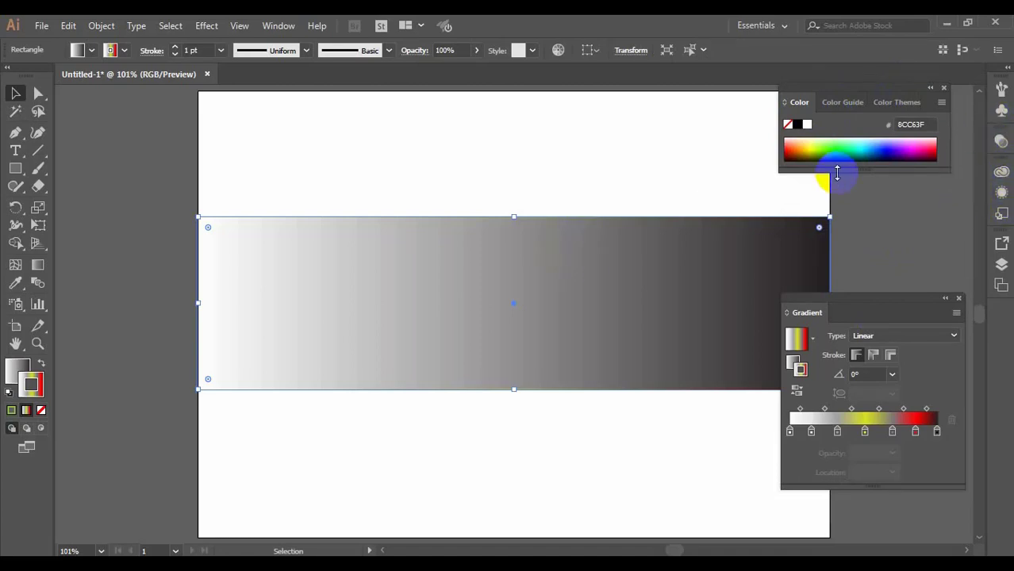
Open the Swatches panel and place it between the floating Color and Gradient panels, shifting the Gradient panel slightly down.
{"action": "left_click", "coordinate": [282, 26]}
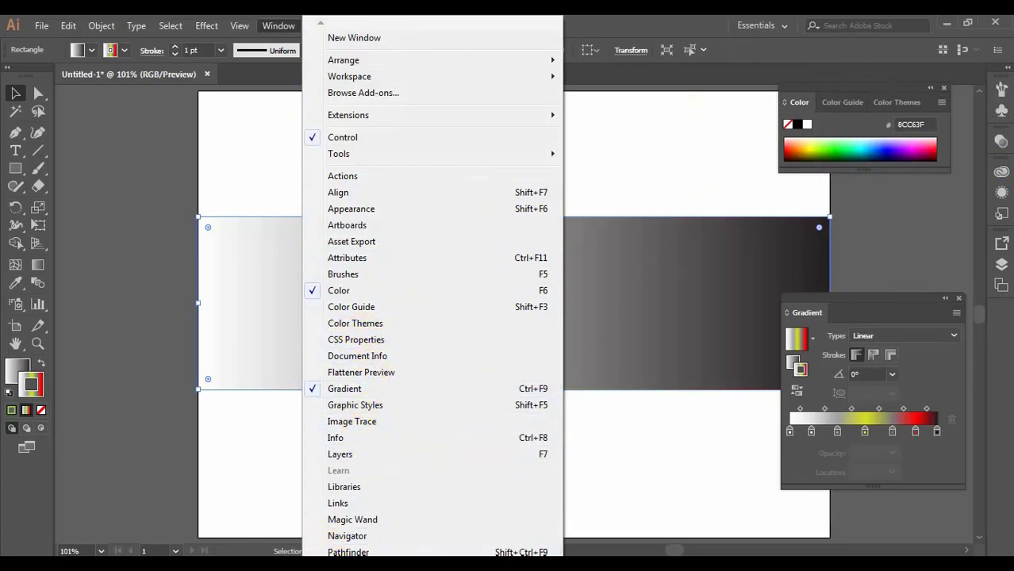
{"action": "scroll", "coordinate": [432, 357], "scroll_direction": "down", "scroll_amount": 10}
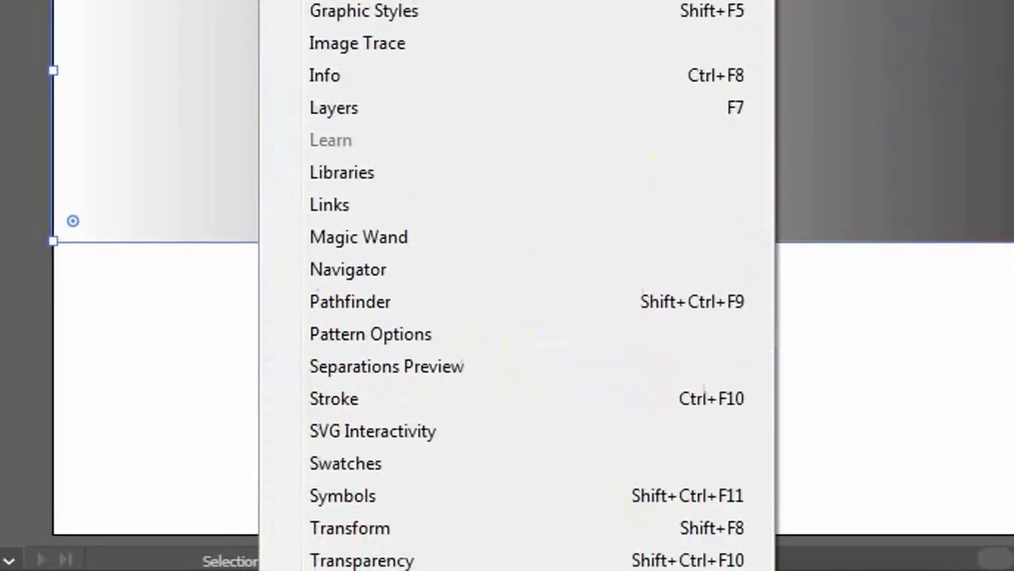
{"action": "scroll", "coordinate": [432, 357], "scroll_direction": "down", "scroll_amount": 3}
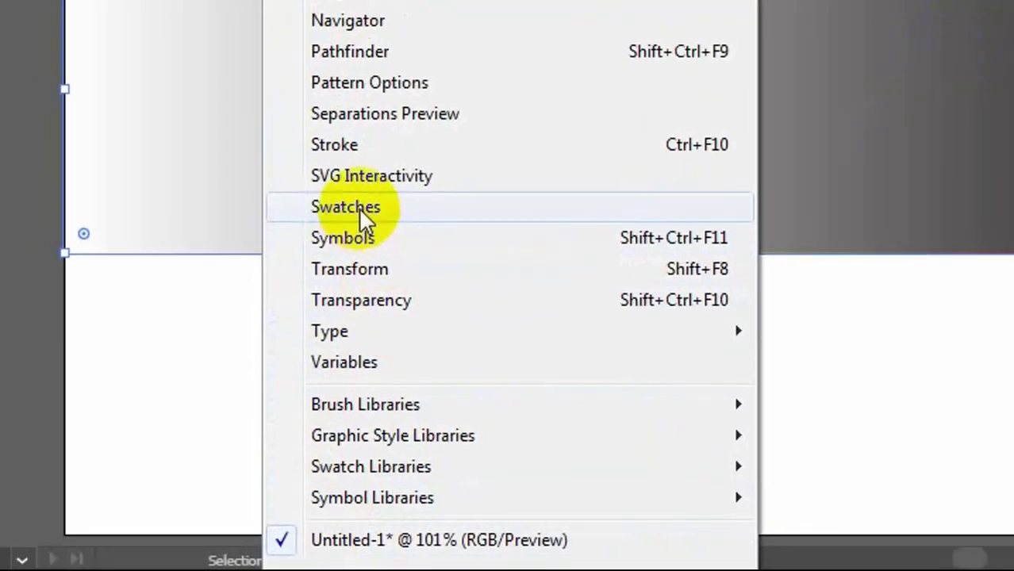
{"action": "left_click", "coordinate": [361, 196]}
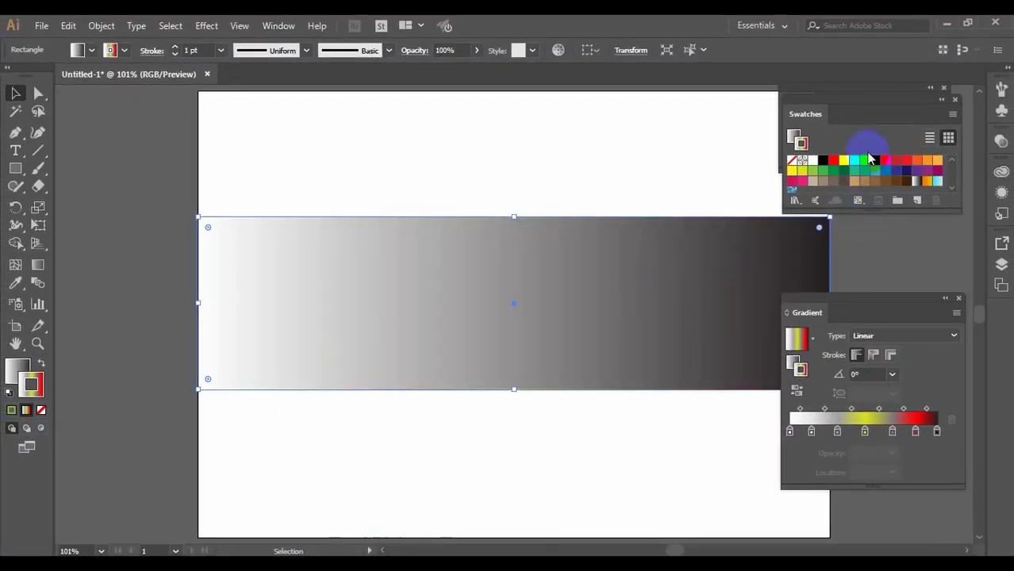
{"action": "left_click_drag", "start_coordinate": [872, 115], "coordinate": [871, 190]}
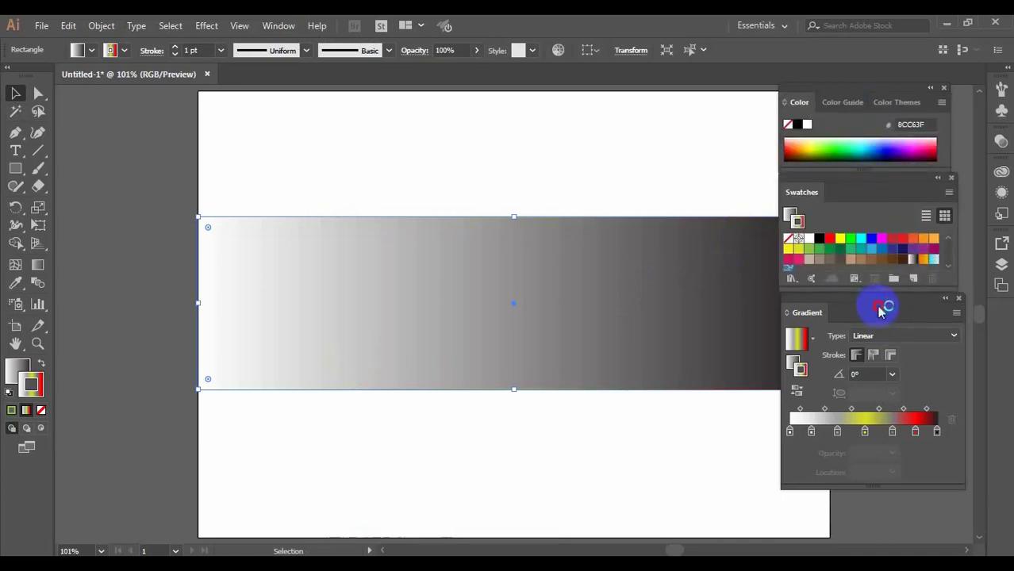
{"action": "left_click_drag", "start_coordinate": [878, 301], "coordinate": [876, 324]}
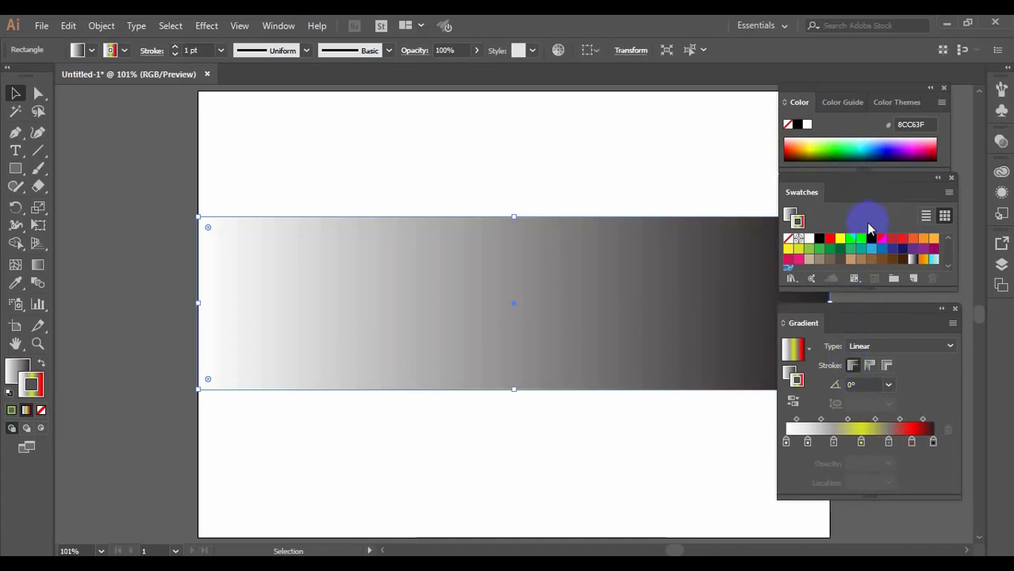
Dock the Swatches and Gradient panels beneath the Color panel as one stack and place it beside the artboard.
{"action": "mouse_move", "coordinate": [873, 183]}
{"action": "left_mouse_down"}
{"action": "mouse_move", "coordinate": [874, 206]}
{"action": "mouse_move", "coordinate": [875, 169]}
{"action": "mouse_move", "coordinate": [877, 196]}
{"action": "mouse_move", "coordinate": [871, 179]}
{"action": "left_mouse_up"}
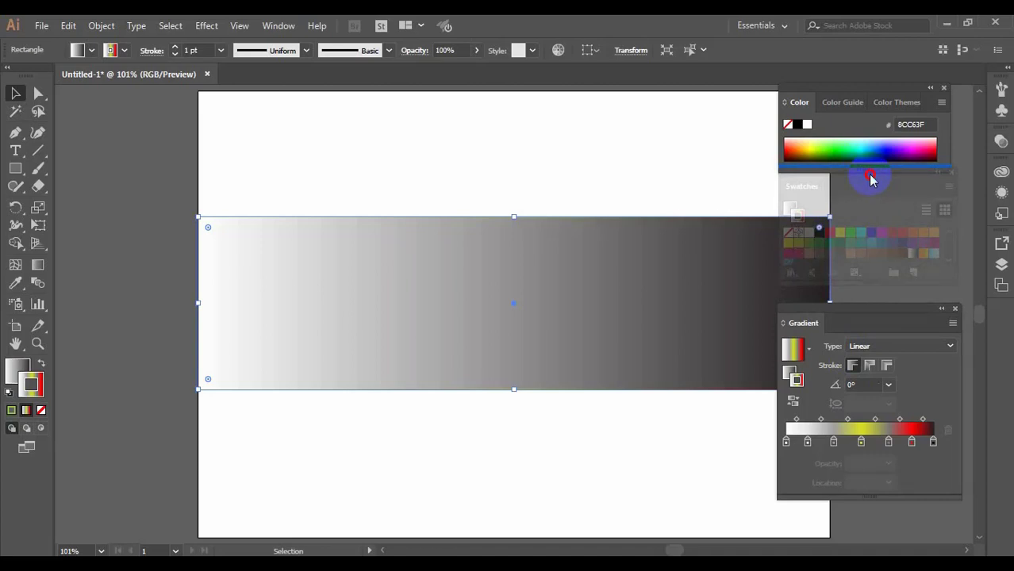
{"action": "left_click_drag", "start_coordinate": [870, 180], "coordinate": [871, 177]}
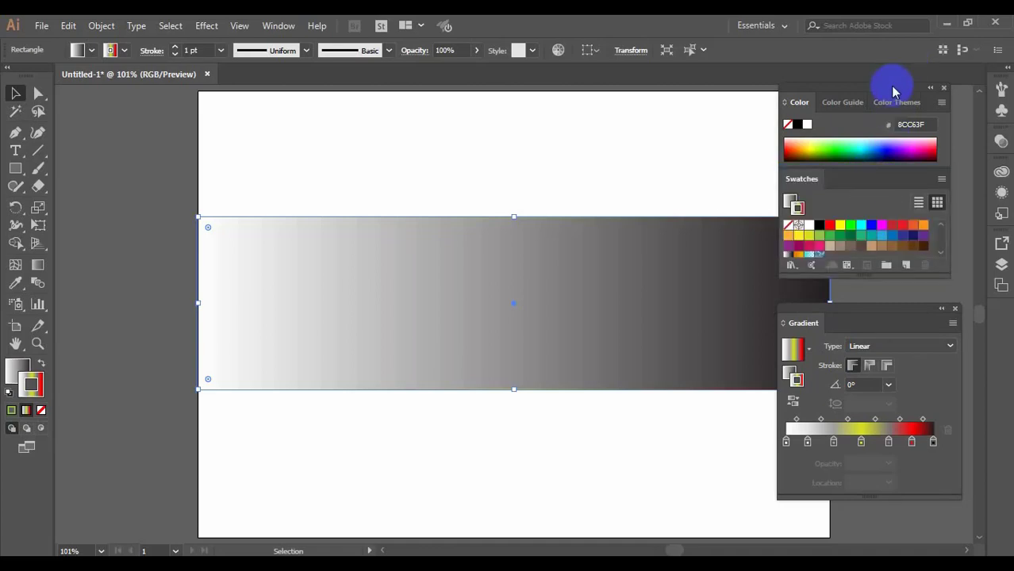
{"action": "mouse_move", "coordinate": [894, 84]}
{"action": "left_mouse_down"}
{"action": "mouse_move", "coordinate": [830, 101]}
{"action": "mouse_move", "coordinate": [905, 100]}
{"action": "left_mouse_up"}
{"action": "left_click_drag", "start_coordinate": [870, 314], "coordinate": [863, 288]}
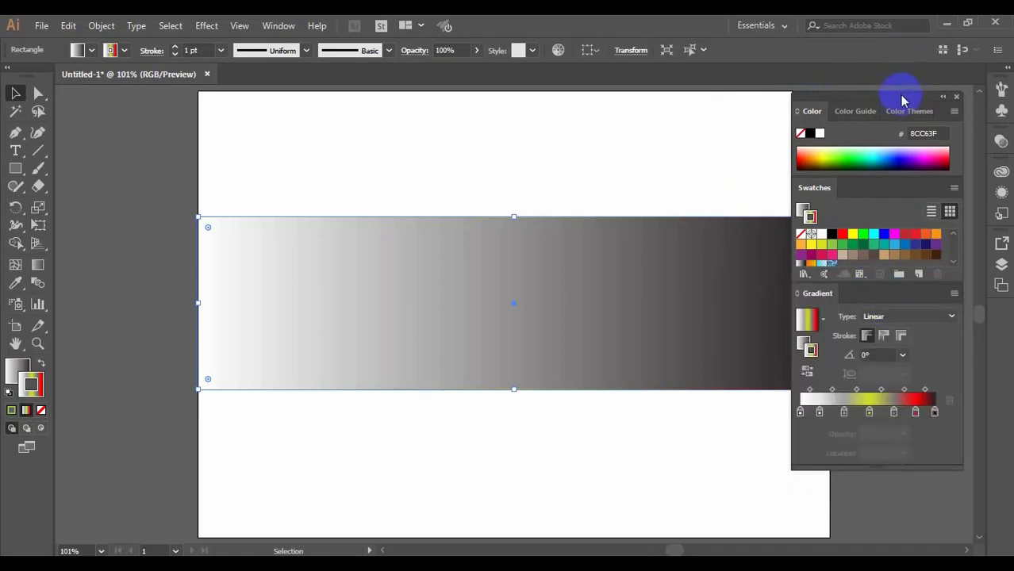
{"action": "left_click_drag", "start_coordinate": [900, 95], "coordinate": [860, 120]}
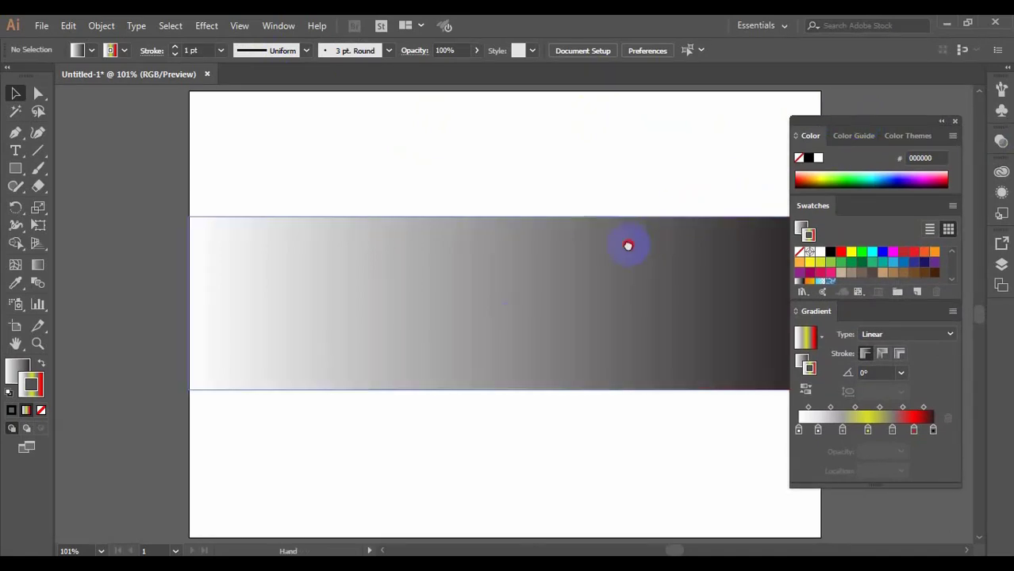
{"action": "scroll", "coordinate": [627, 245], "scroll_direction": "right", "scroll_amount": 2}
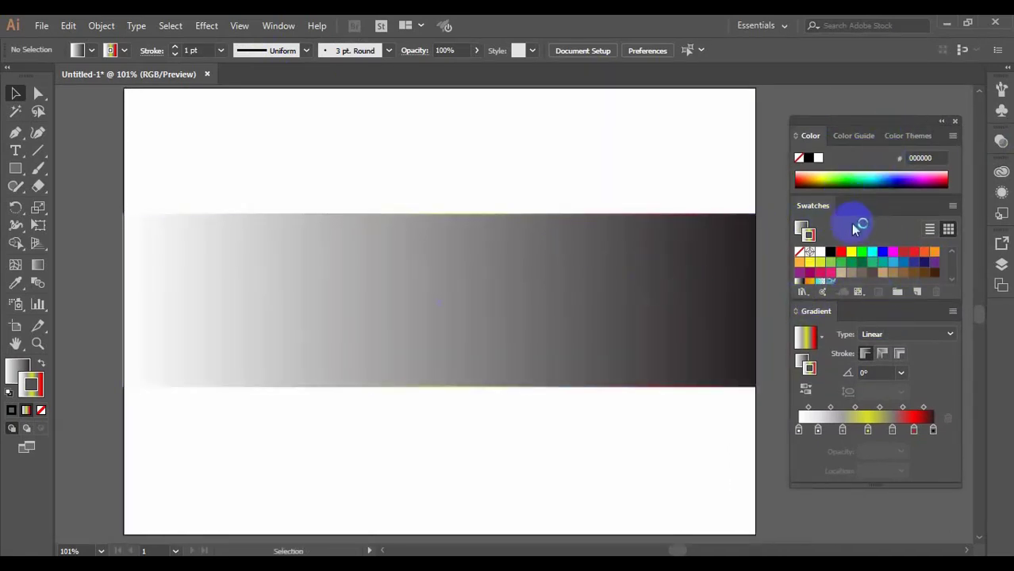
{"action": "left_click_drag", "start_coordinate": [861, 125], "coordinate": [855, 130]}
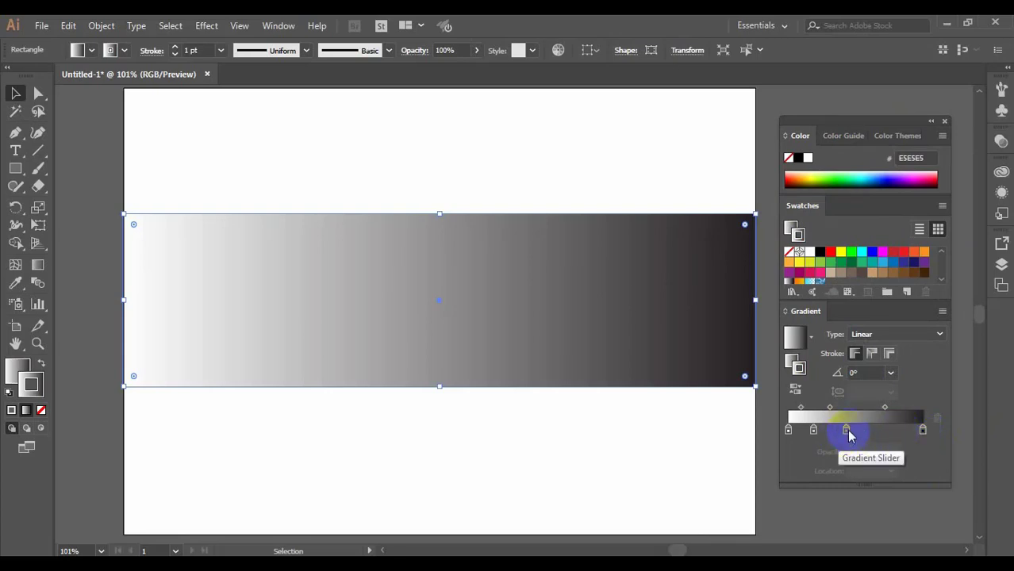
Add intermediate stops to the rectangle's stroke gradient and reposition them, placing one at 72.51% and another at 26.13%.
{"action": "left_click", "coordinate": [847, 430]}
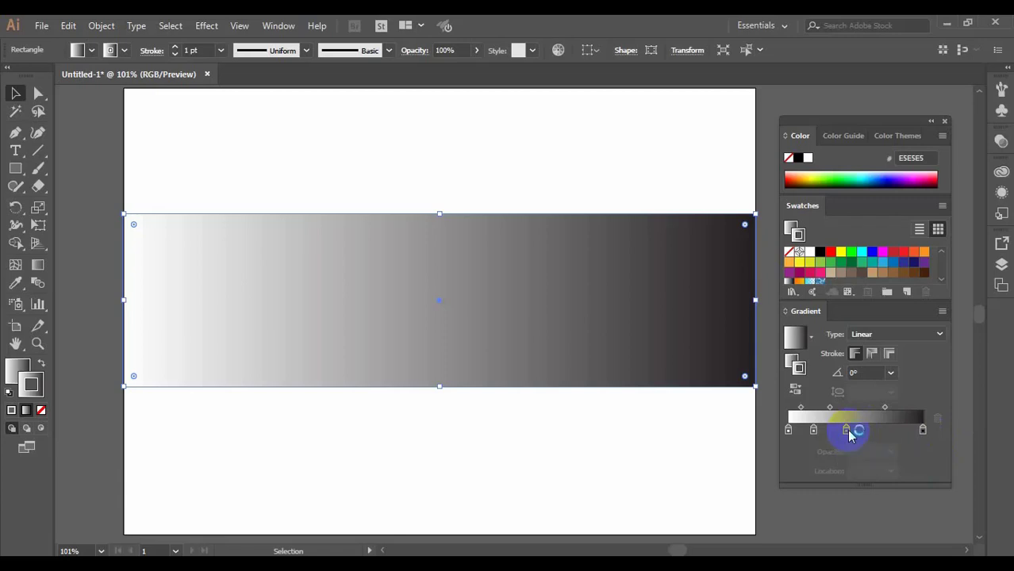
{"action": "left_click", "coordinate": [834, 433]}
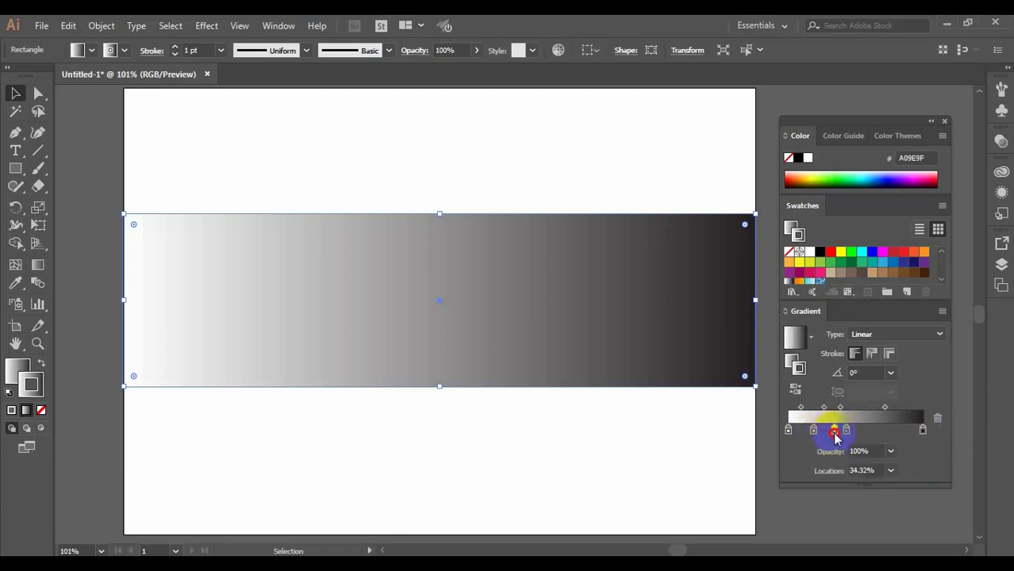
{"action": "left_click", "coordinate": [882, 430]}
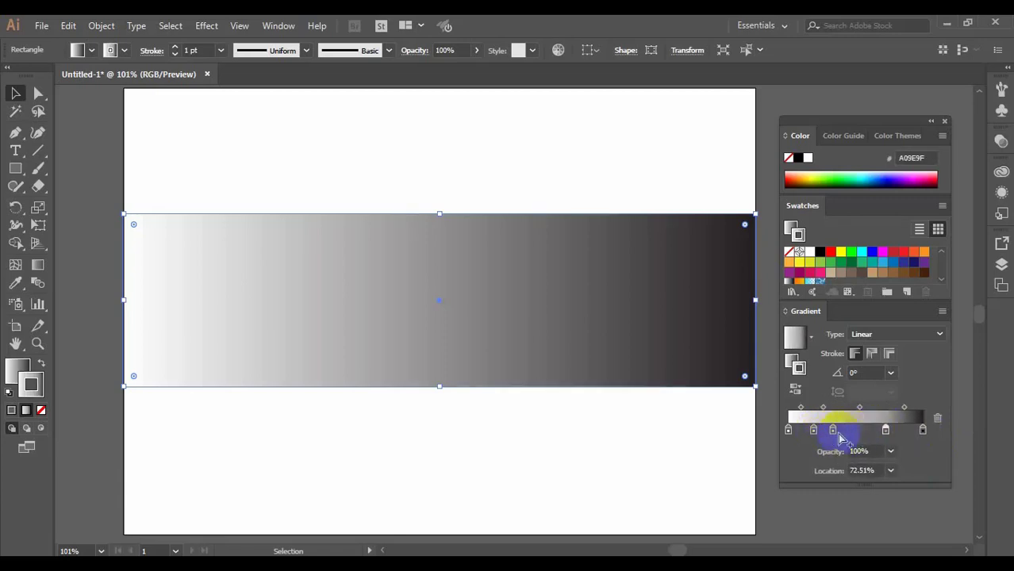
{"action": "mouse_move", "coordinate": [834, 433]}
{"action": "left_mouse_down"}
{"action": "mouse_move", "coordinate": [861, 433]}
{"action": "mouse_move", "coordinate": [824, 432]}
{"action": "left_mouse_up"}
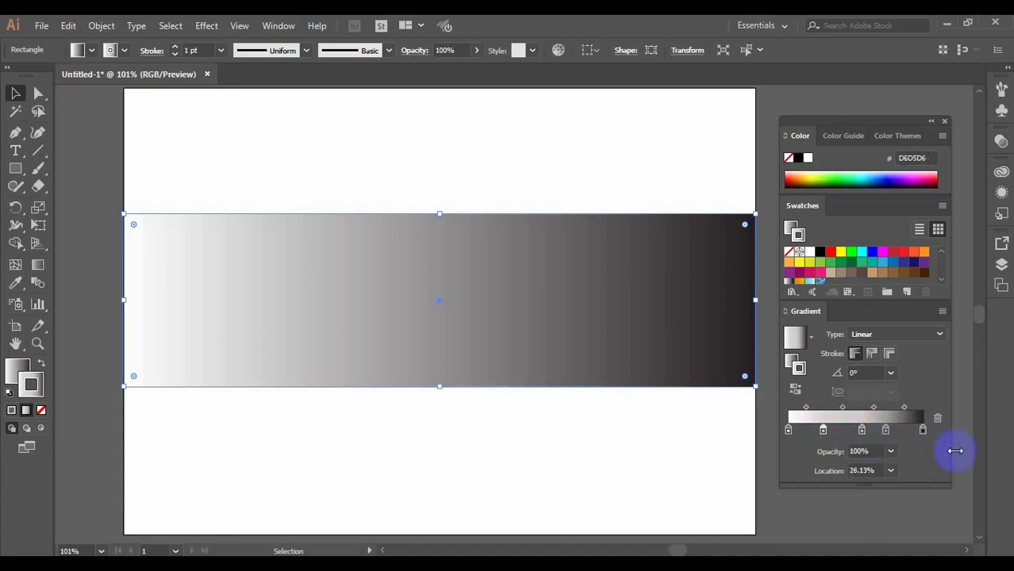
Remove all intermediate colour stops from the stroke gradient, keeping only the white and black end stops.
{"action": "left_click", "coordinate": [886, 431]}
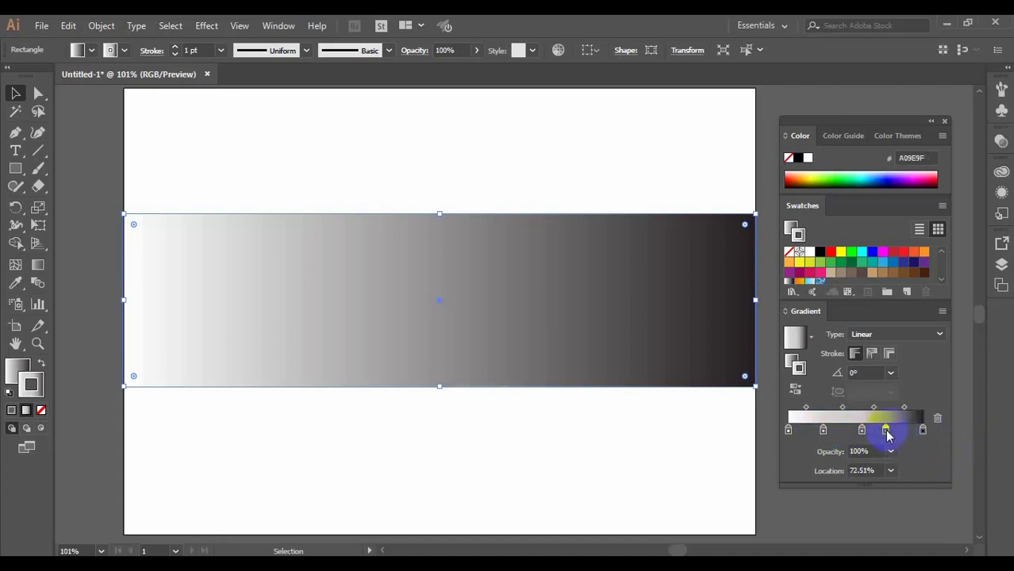
{"action": "left_click_drag", "start_coordinate": [887, 433], "coordinate": [891, 446]}
{"action": "left_click", "coordinate": [863, 431]}
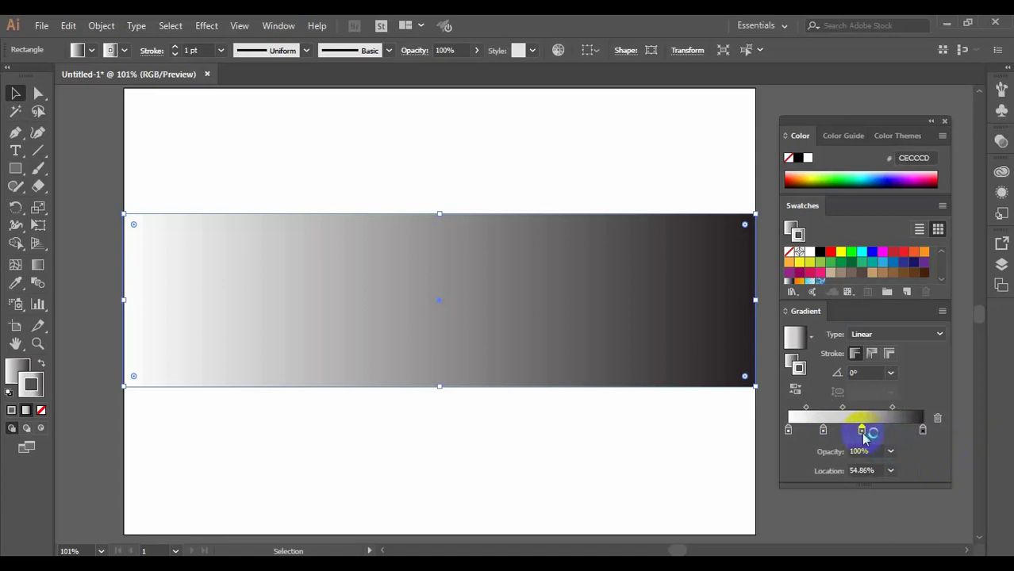
{"action": "left_click", "coordinate": [936, 419]}
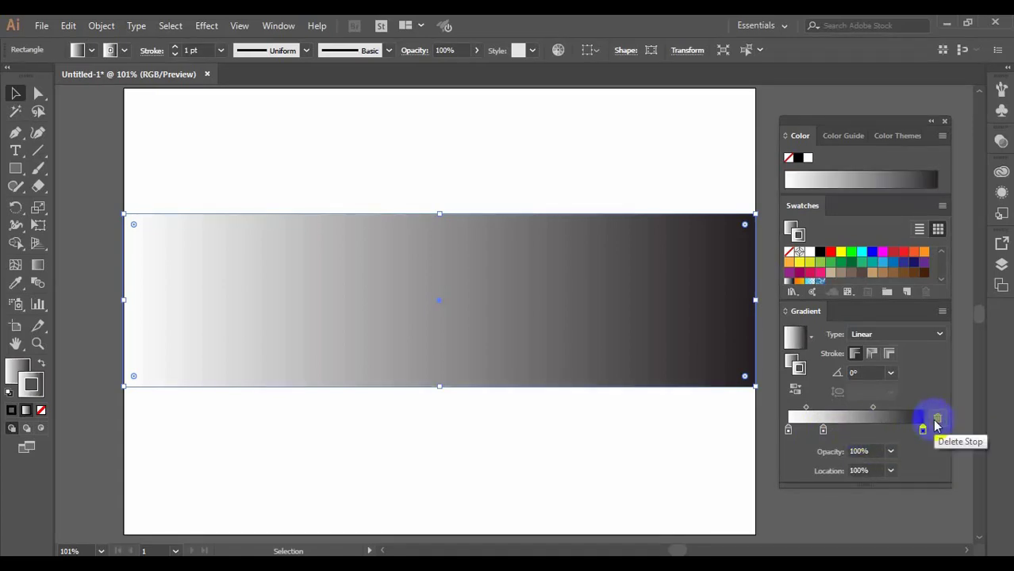
{"action": "left_click", "coordinate": [823, 430]}
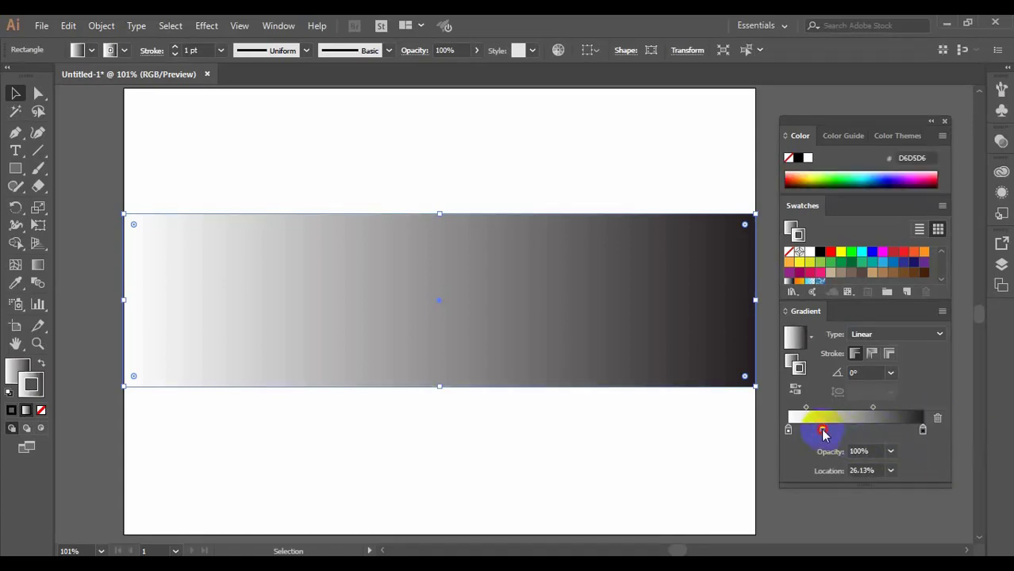
{"action": "left_click", "coordinate": [937, 419]}
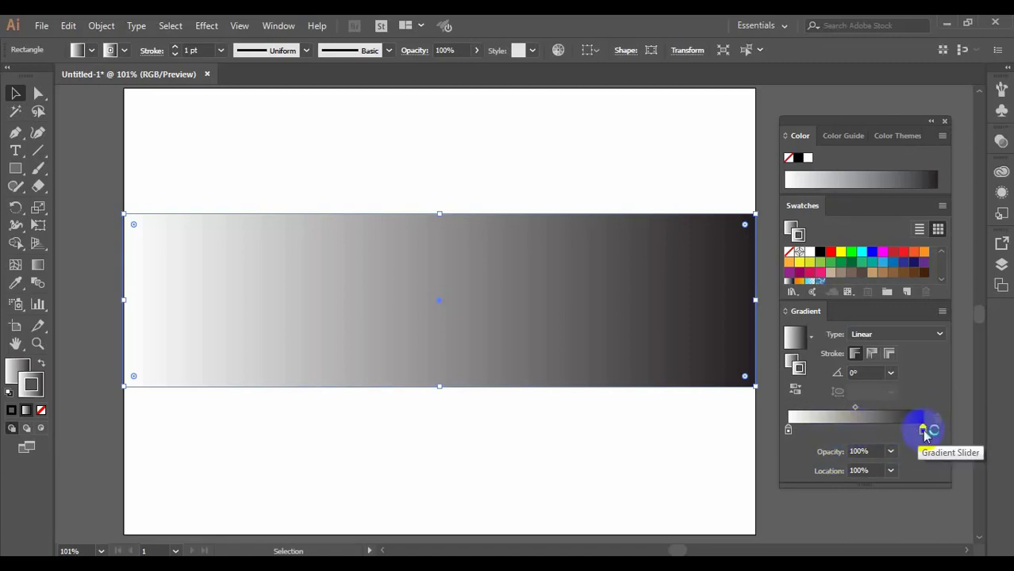
Move the gradient's black stop to 82.7% and its white stop to 16.22%.
{"action": "left_click_drag", "start_coordinate": [925, 432], "coordinate": [901, 447]}
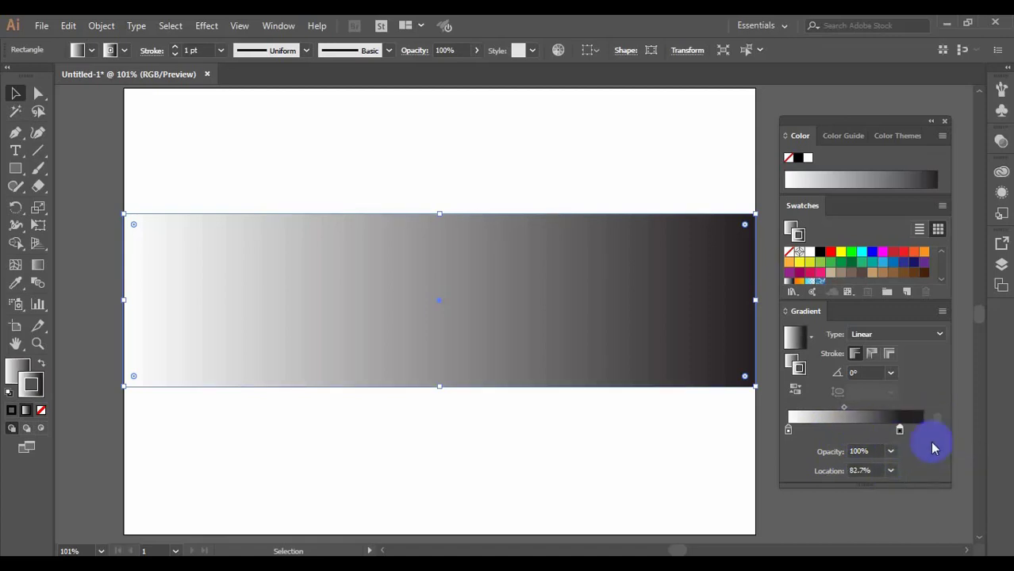
{"action": "left_click", "coordinate": [786, 425]}
{"action": "left_click_drag", "start_coordinate": [787, 429], "coordinate": [810, 435]}
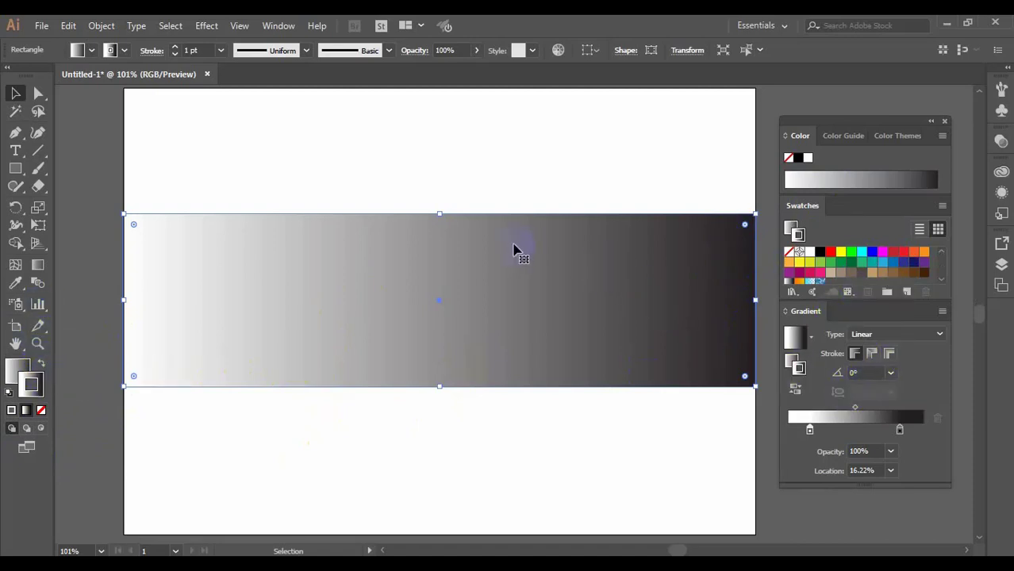
Delete the wide gradient rectangle, and draw and delete a smaller gradient-filled trial rectangle.
{"action": "key", "text": "Delete"}
{"action": "left_click", "coordinate": [15, 168]}
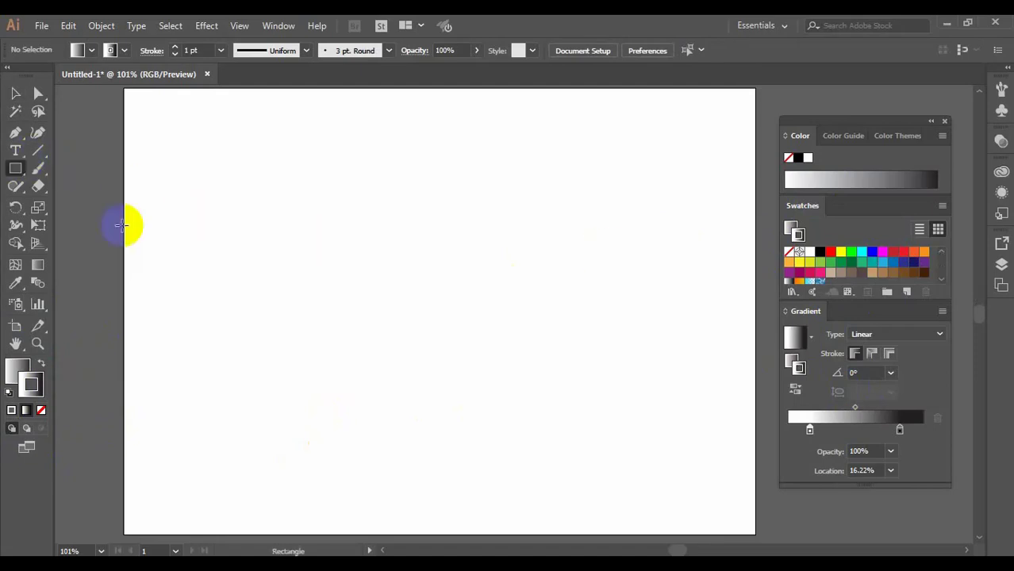
{"action": "mouse_move", "coordinate": [224, 173]}
{"action": "left_mouse_down"}
{"action": "mouse_move", "coordinate": [496, 353]}
{"action": "mouse_move", "coordinate": [568, 383]}
{"action": "left_mouse_up"}
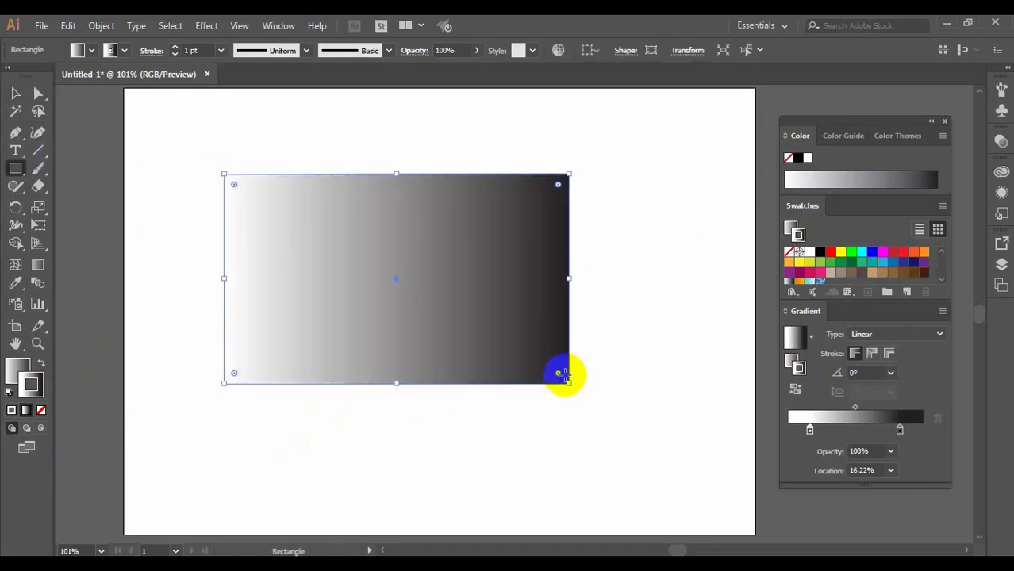
{"action": "key", "text": "Delete"}
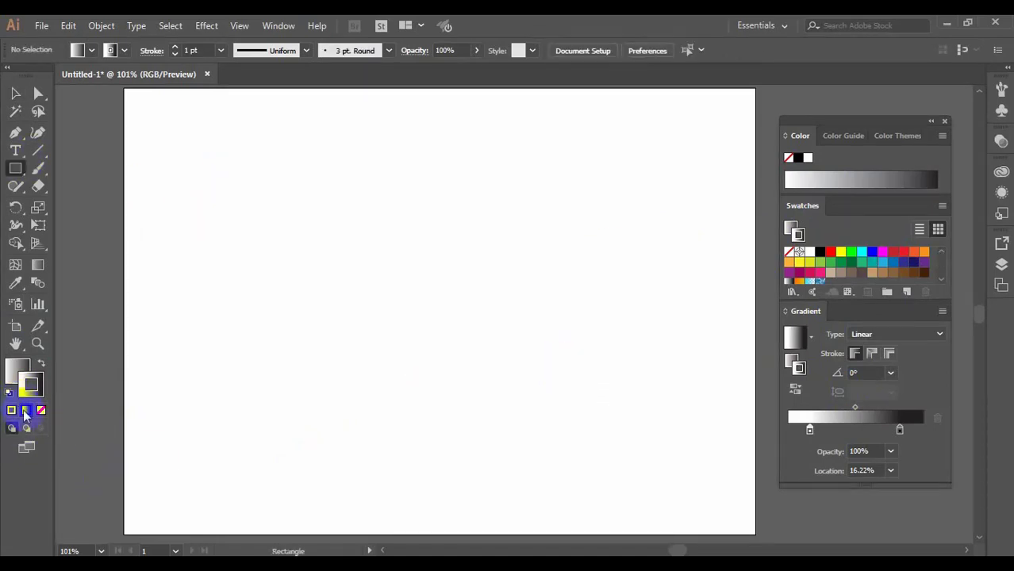
Set the fill to None and the stroke to solid white, and draw a rectangle on the artboard's upper half.
{"action": "left_click", "coordinate": [14, 367]}
{"action": "left_click", "coordinate": [41, 410]}
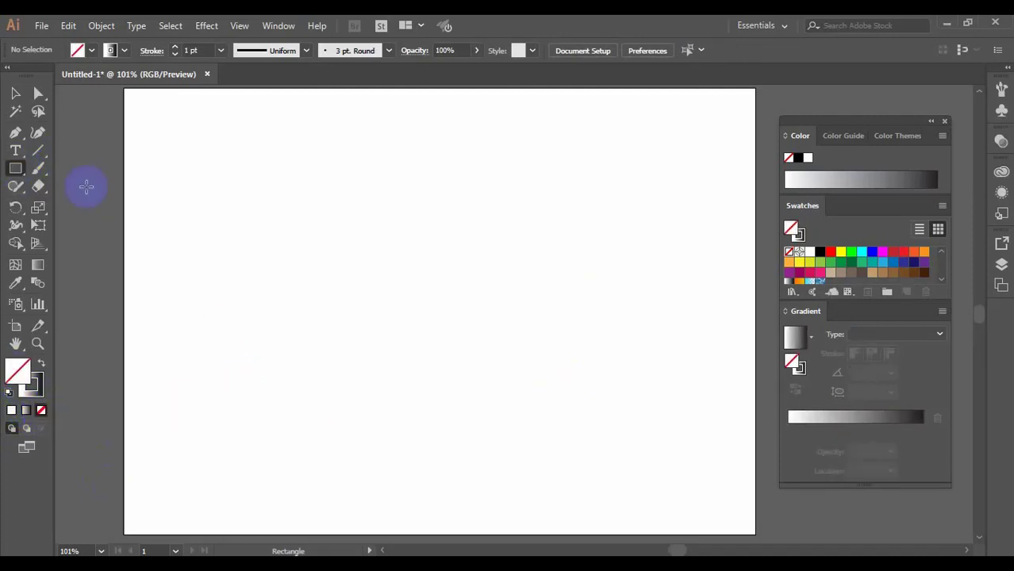
{"action": "left_click", "coordinate": [35, 387]}
{"action": "left_click", "coordinate": [11, 410]}
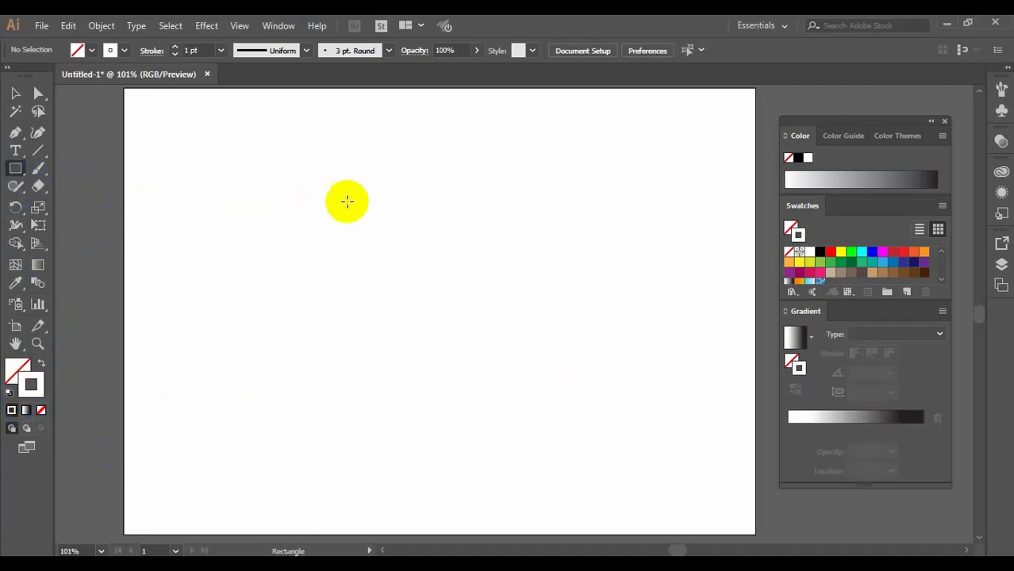
{"action": "left_click_drag", "start_coordinate": [300, 150], "coordinate": [644, 347]}
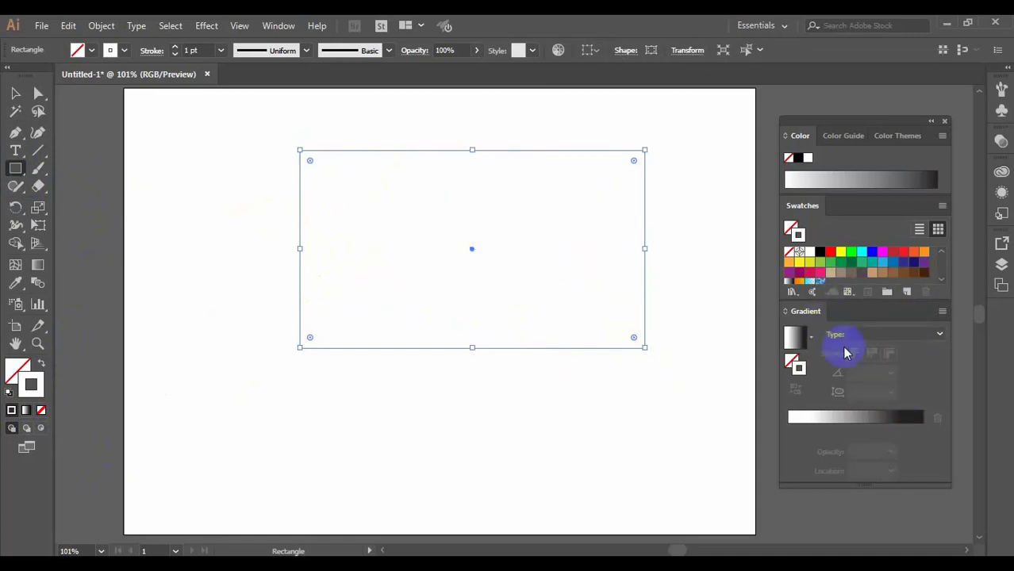
Apply the linear gradient to the rectangle's stroke, undo it, and deselect the rectangle.
{"action": "left_click", "coordinate": [854, 421]}
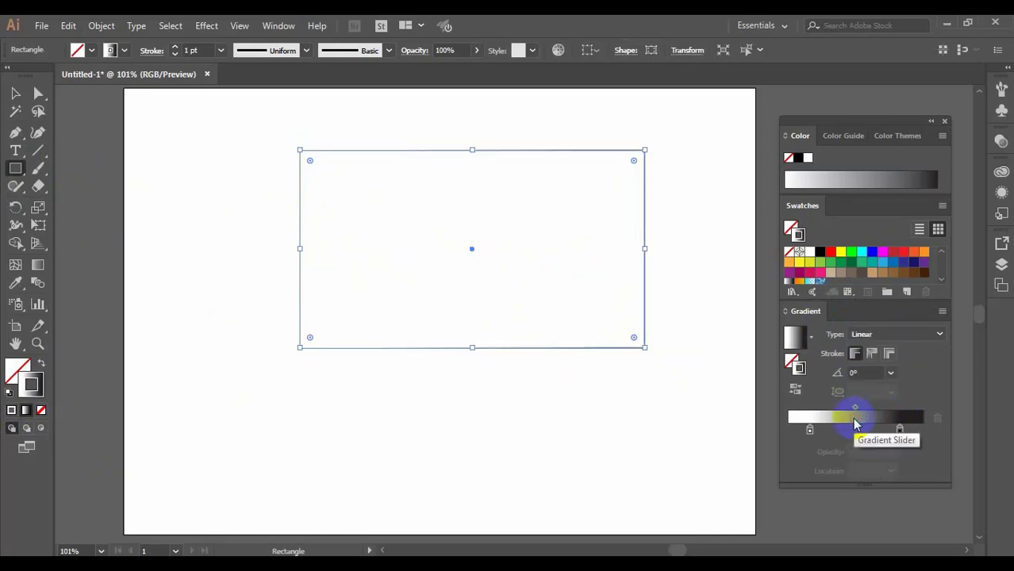
{"action": "key", "text": "ctrl+z"}
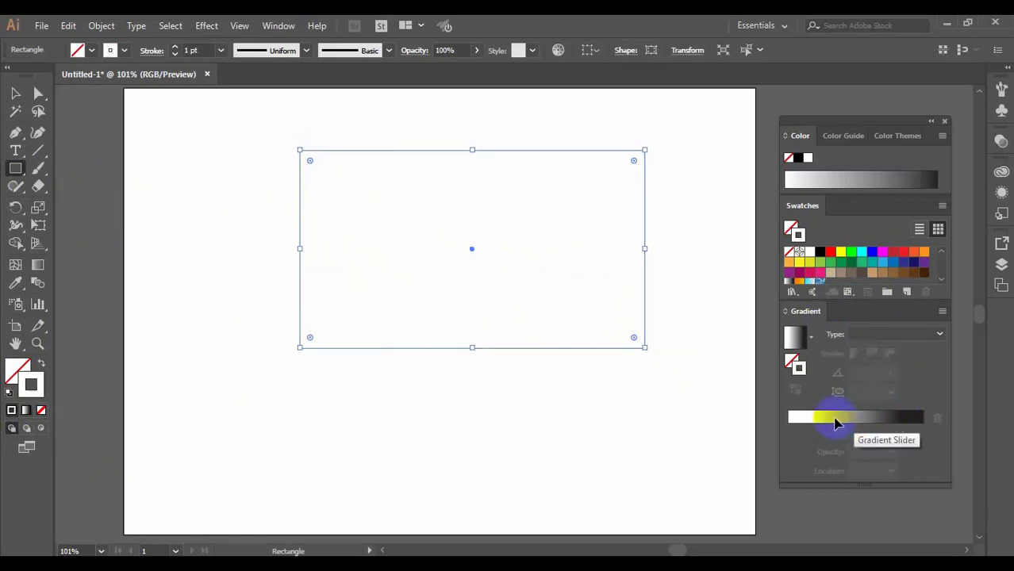
{"action": "left_click", "coordinate": [36, 384]}
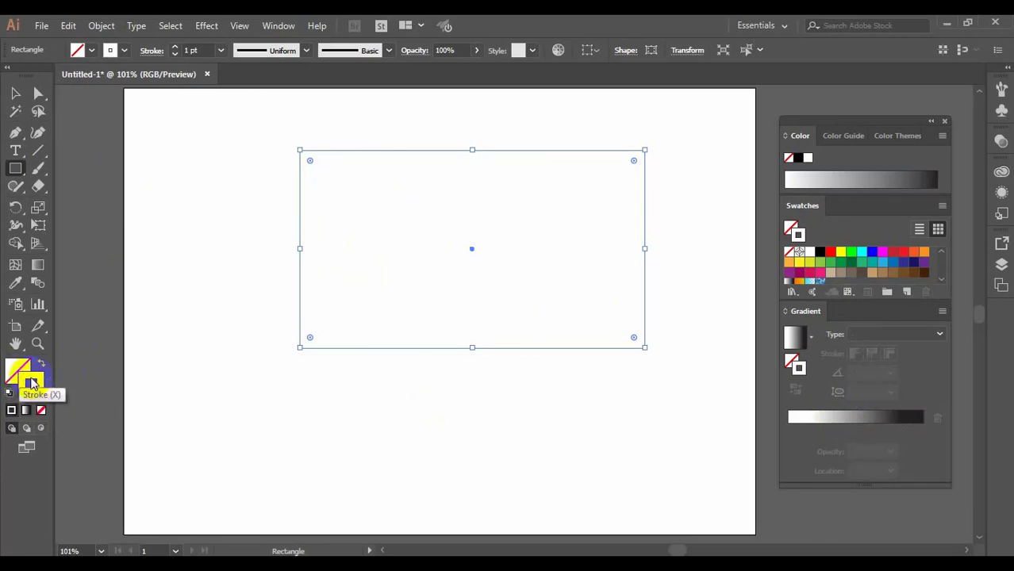
{"action": "left_click", "coordinate": [391, 180], "text": "ctrl"}
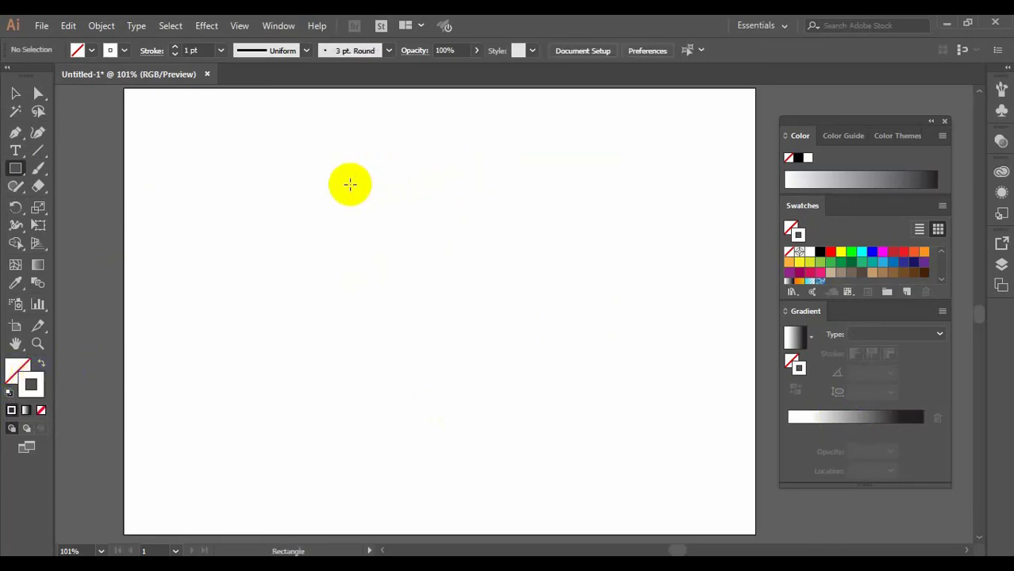
Draw a larger unfilled, white-stroked rectangle across the middle of the artboard and make its stroke the active attribute.
{"action": "mouse_move", "coordinate": [218, 186]}
{"action": "left_mouse_down"}
{"action": "mouse_move", "coordinate": [414, 386]}
{"action": "mouse_move", "coordinate": [640, 424]}
{"action": "mouse_move", "coordinate": [684, 450]}
{"action": "left_mouse_up"}
{"action": "left_click", "coordinate": [35, 384]}
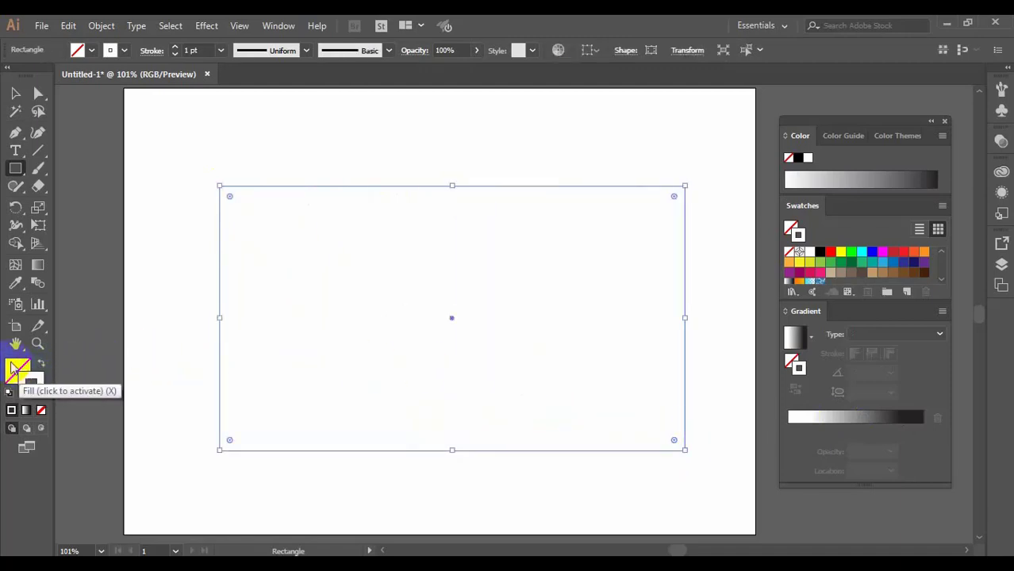
{"action": "left_click", "coordinate": [17, 368]}
{"action": "left_click", "coordinate": [39, 389]}
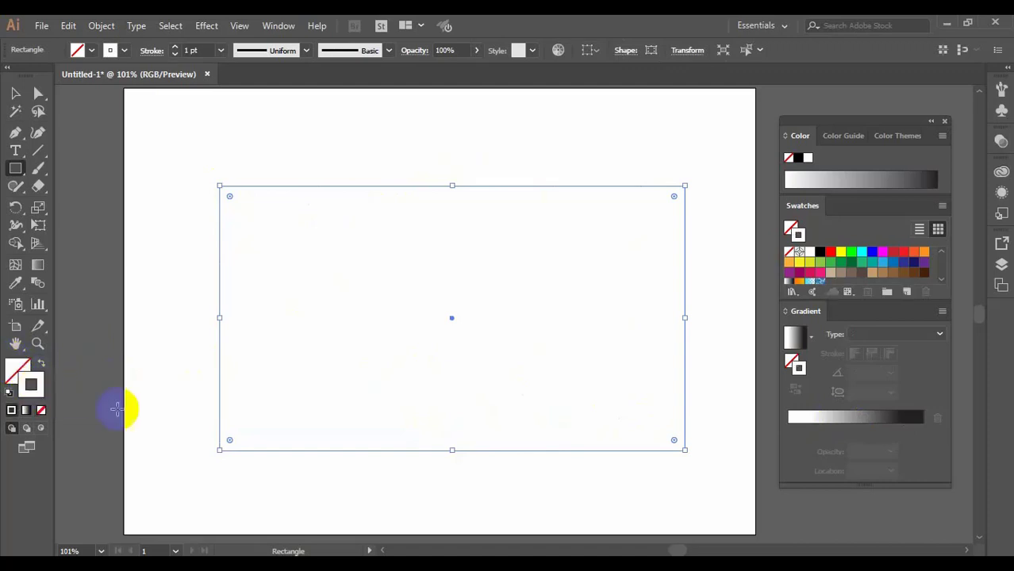
Apply the white-to-black linear gradient to the rectangle's fill, then set the fill back to None.
{"action": "left_click", "coordinate": [848, 418]}
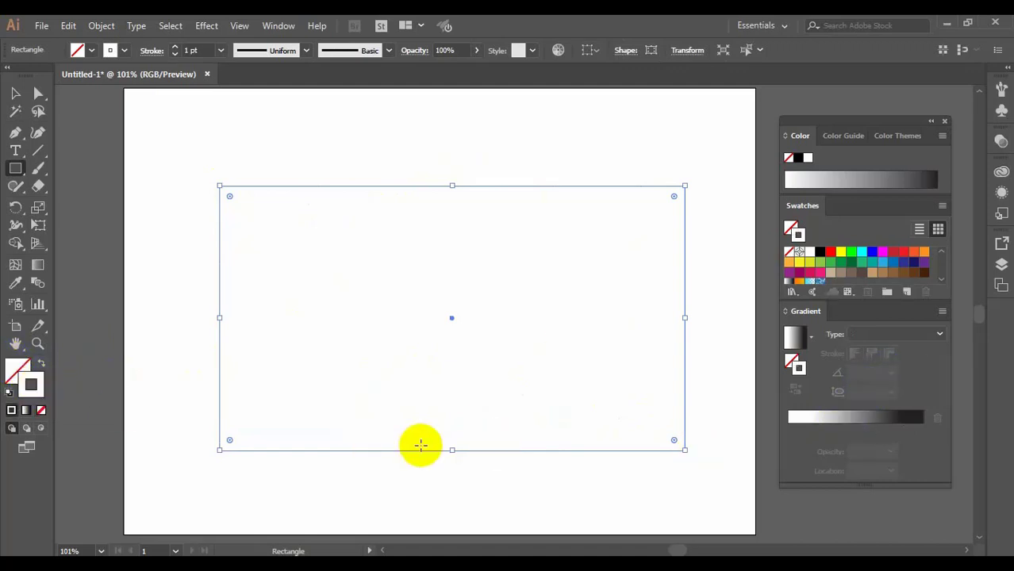
{"action": "left_click", "coordinate": [30, 380]}
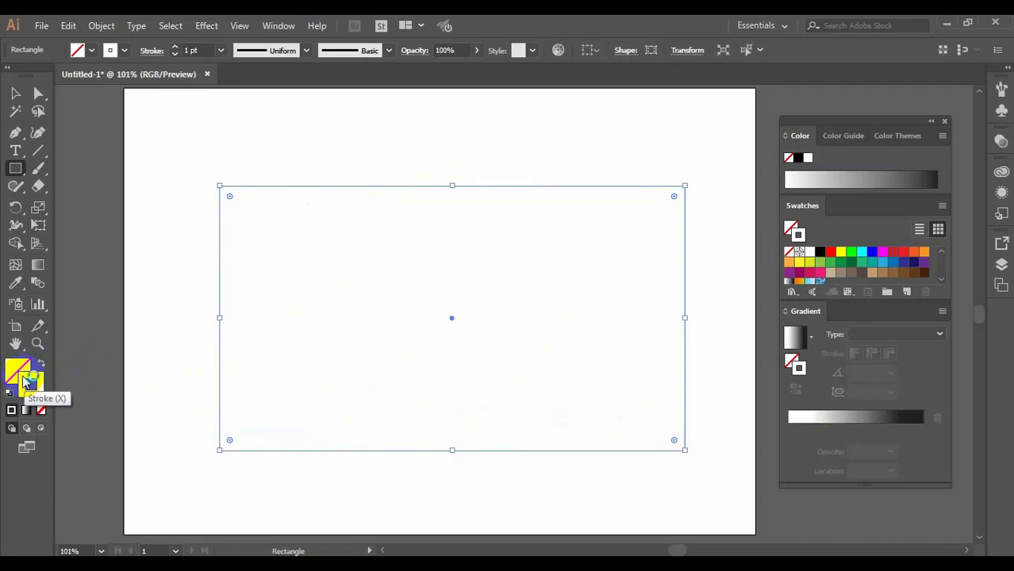
{"action": "left_click", "coordinate": [13, 370]}
{"action": "left_click", "coordinate": [12, 372]}
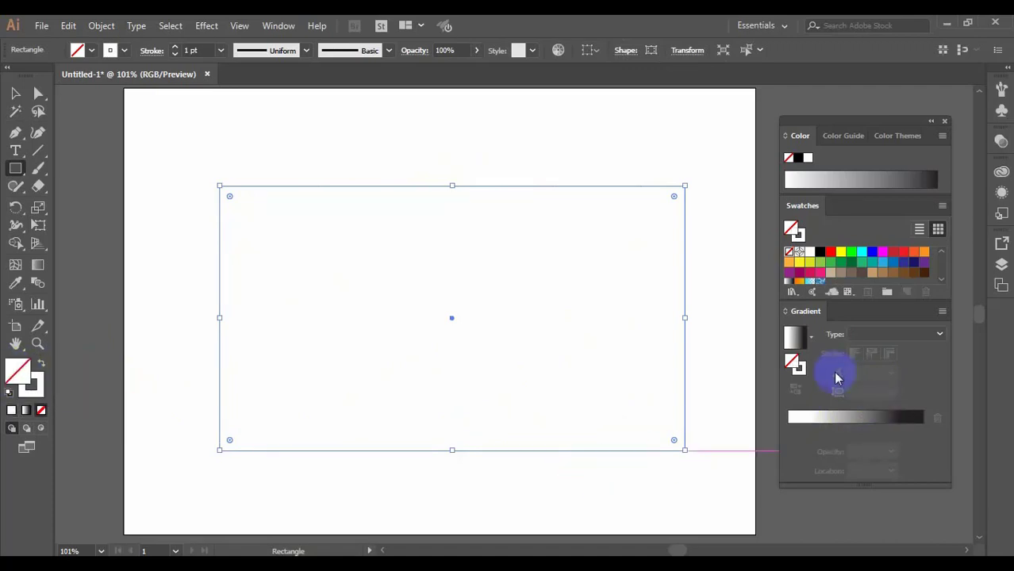
{"action": "left_click", "coordinate": [845, 423]}
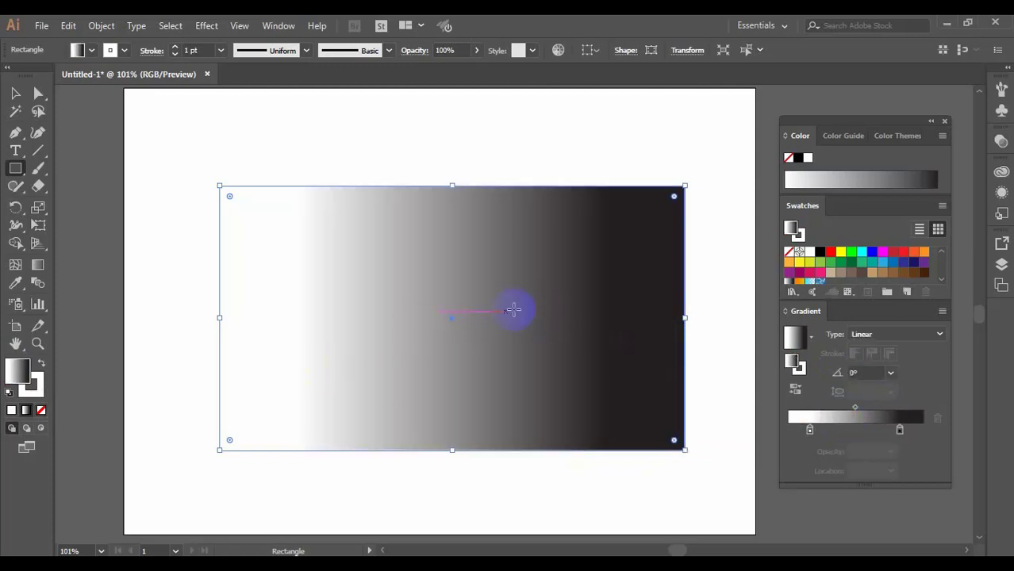
{"action": "key", "text": "v"}
{"action": "key", "text": "slash"}
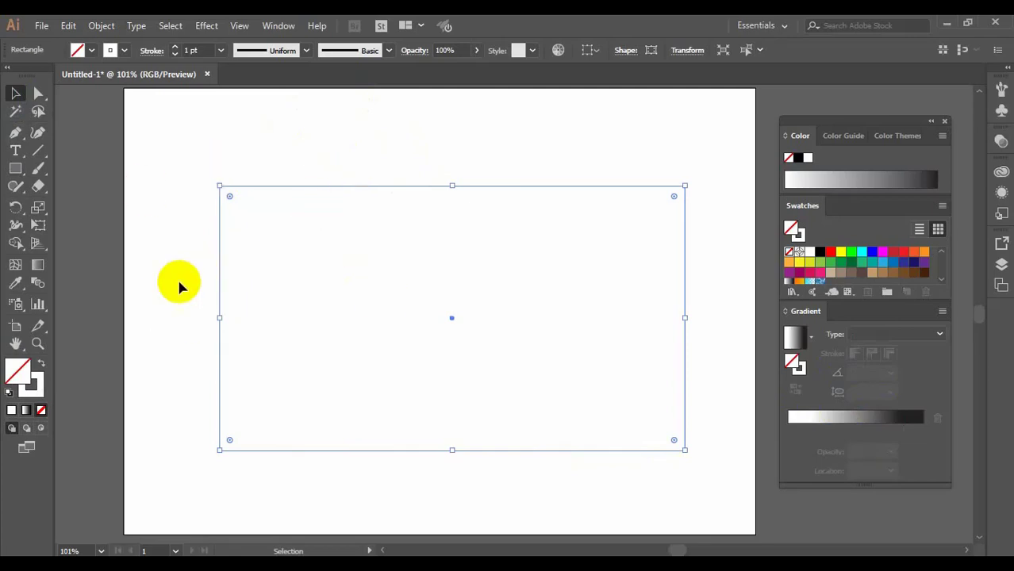
Switch the rectangle's fill between gradient and solid white, then try the red, orange and brown swatches, ending on brown 603813.
{"action": "left_click", "coordinate": [10, 410]}
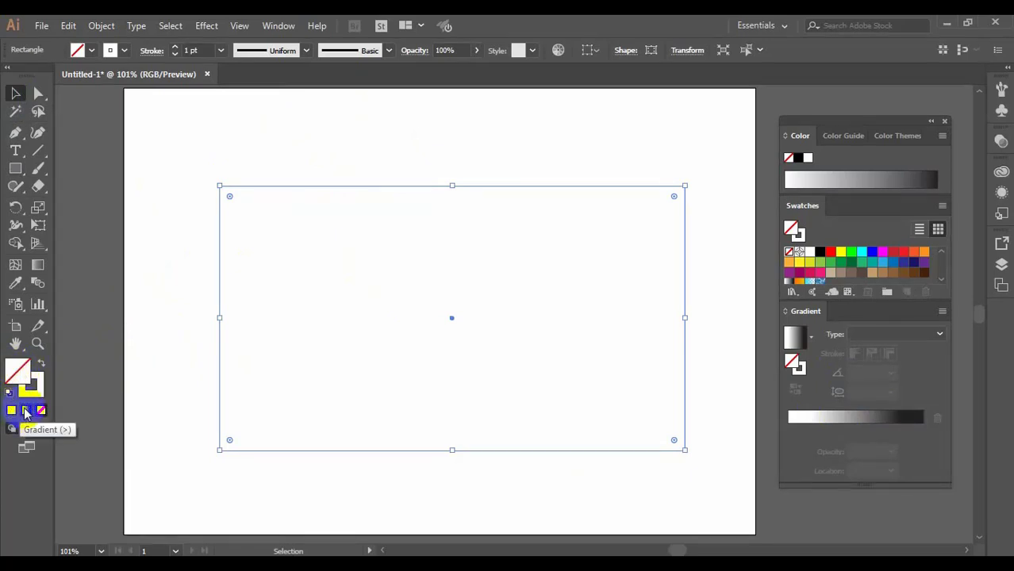
{"action": "left_click", "coordinate": [26, 411]}
{"action": "left_click", "coordinate": [10, 412]}
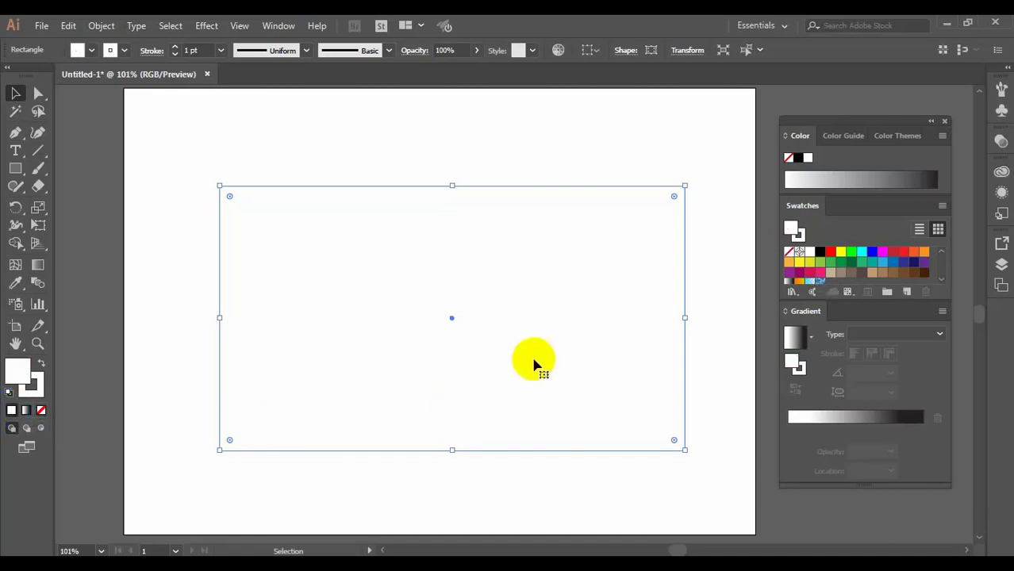
{"action": "left_click", "coordinate": [893, 253]}
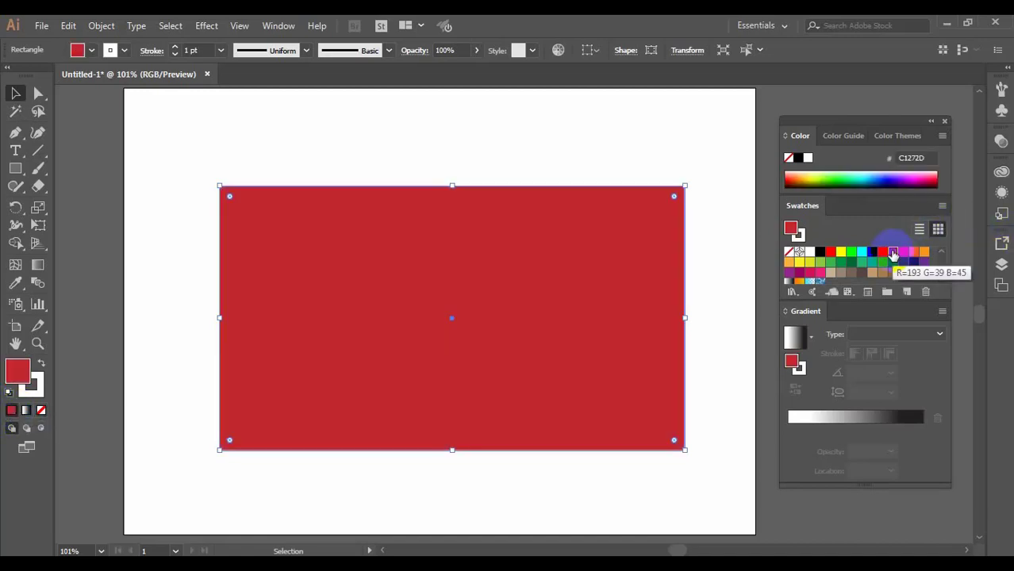
{"action": "left_click", "coordinate": [913, 252]}
{"action": "left_click", "coordinate": [923, 253]}
{"action": "left_click", "coordinate": [913, 272]}
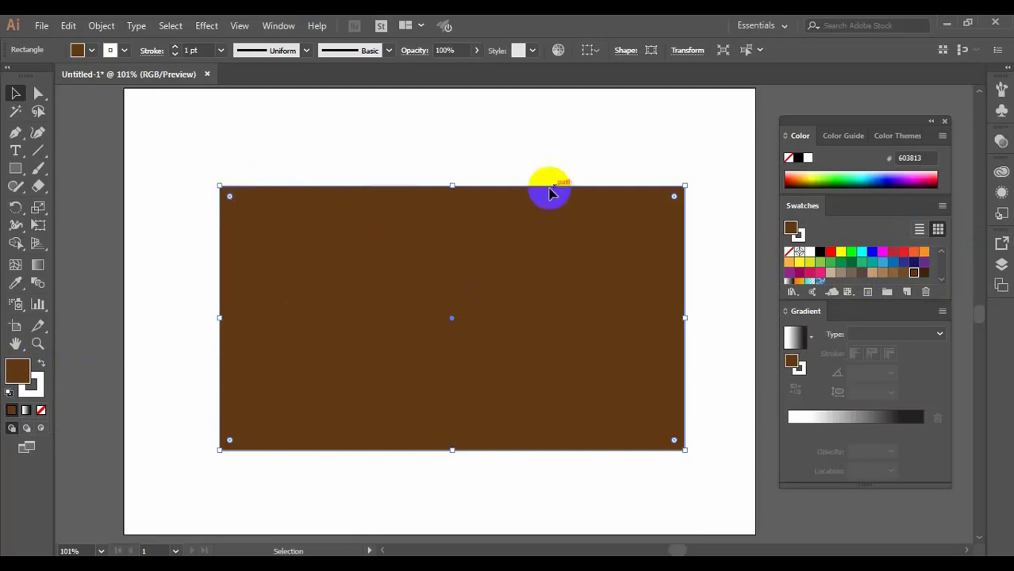
Apply the linear gradient to the rectangle's fill and activate the Gradient tool to show the gradient annotator.
{"action": "left_click", "coordinate": [24, 415]}
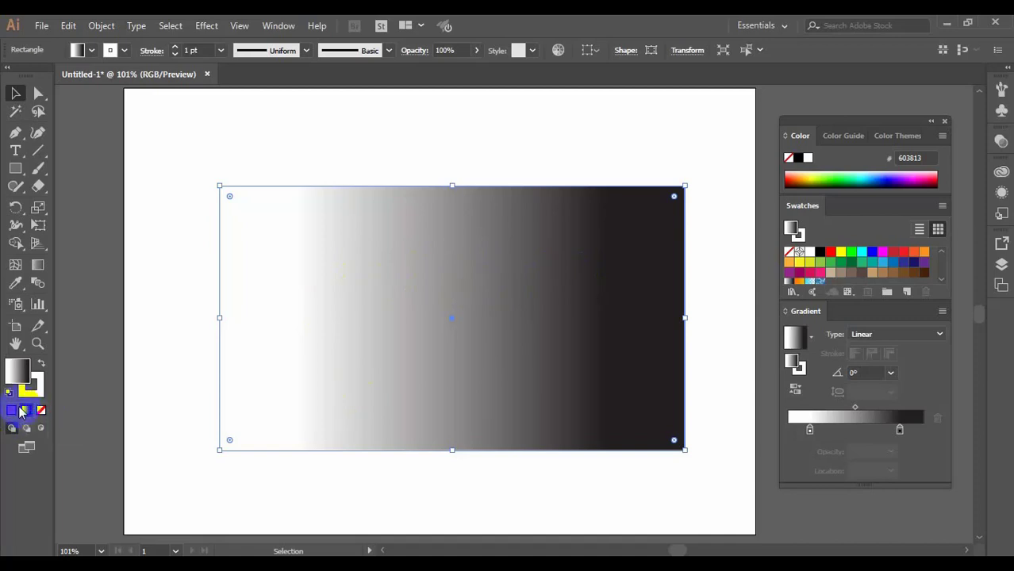
{"action": "left_click", "coordinate": [37, 266]}
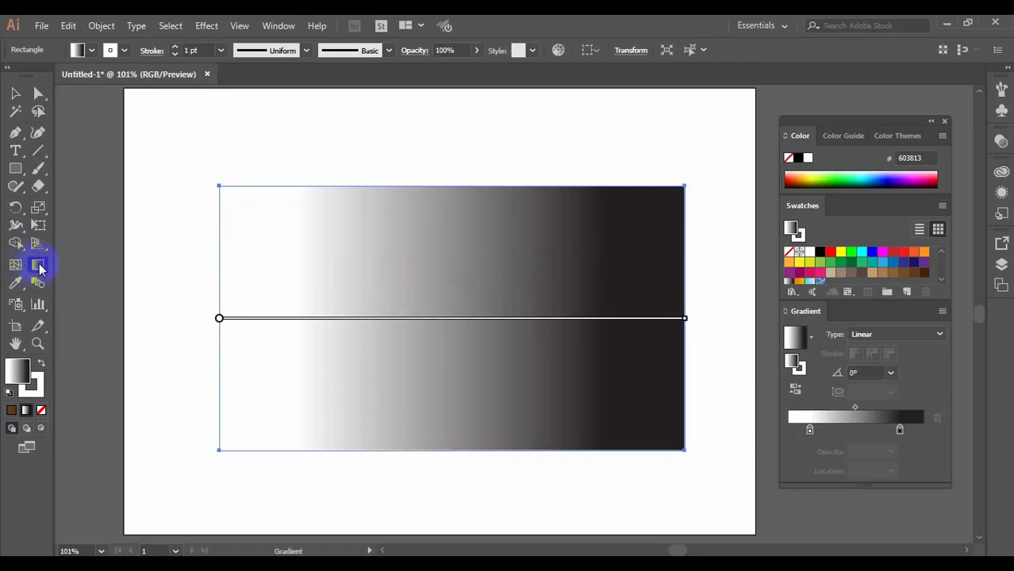
{"action": "mouse_move", "coordinate": [685, 321]}
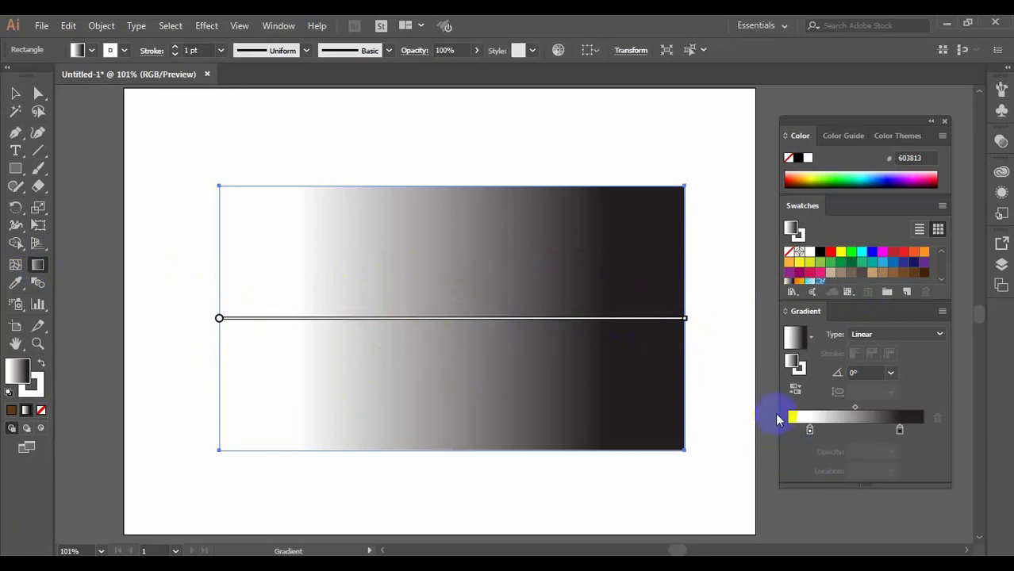
{"action": "left_click_drag", "start_coordinate": [777, 418], "coordinate": [801, 424]}
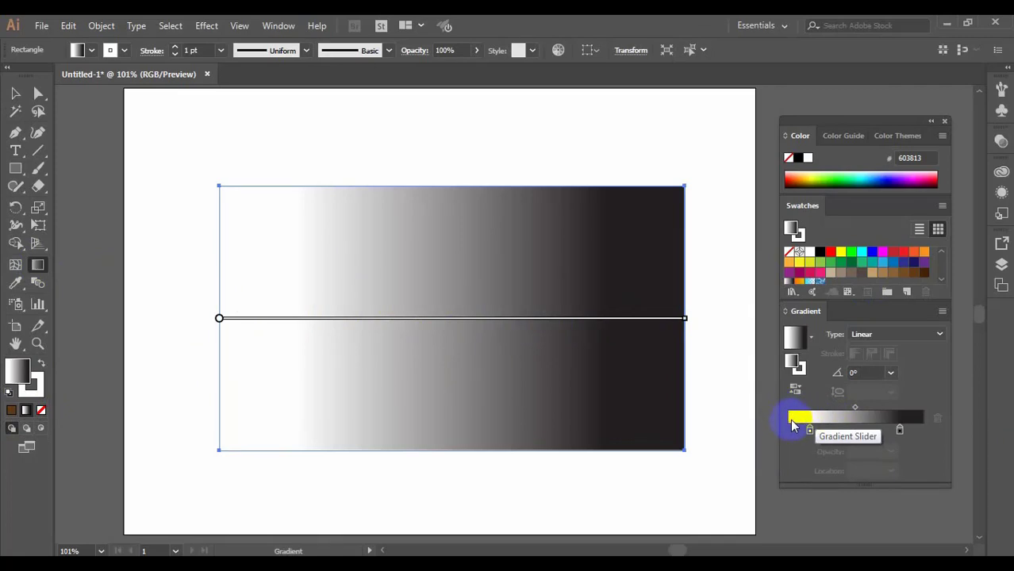
{"action": "mouse_move", "coordinate": [793, 425]}
{"action": "left_mouse_down"}
{"action": "mouse_move", "coordinate": [795, 443]}
{"action": "mouse_move", "coordinate": [793, 427]}
{"action": "left_mouse_up"}
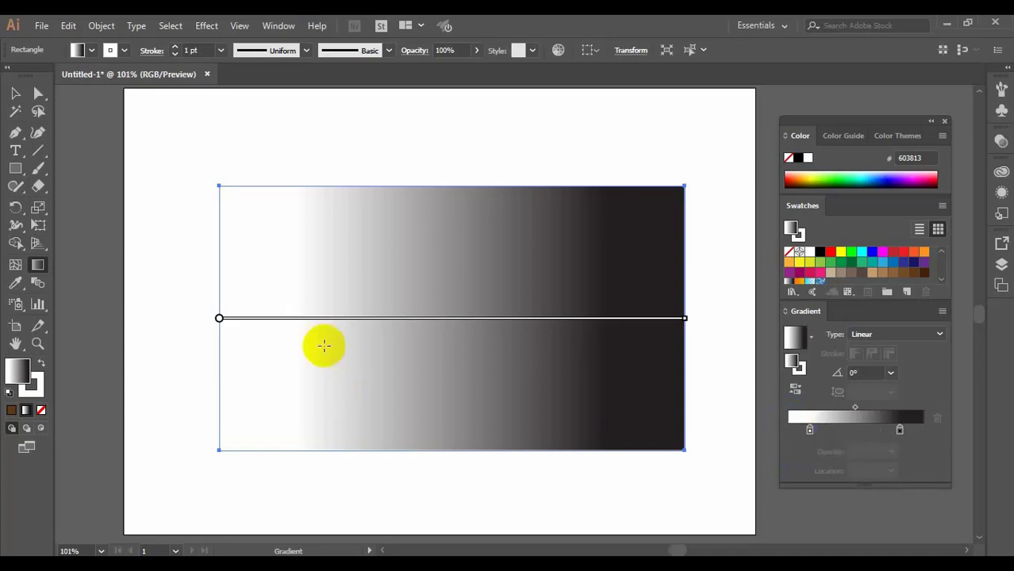
{"action": "left_click", "coordinate": [37, 266]}
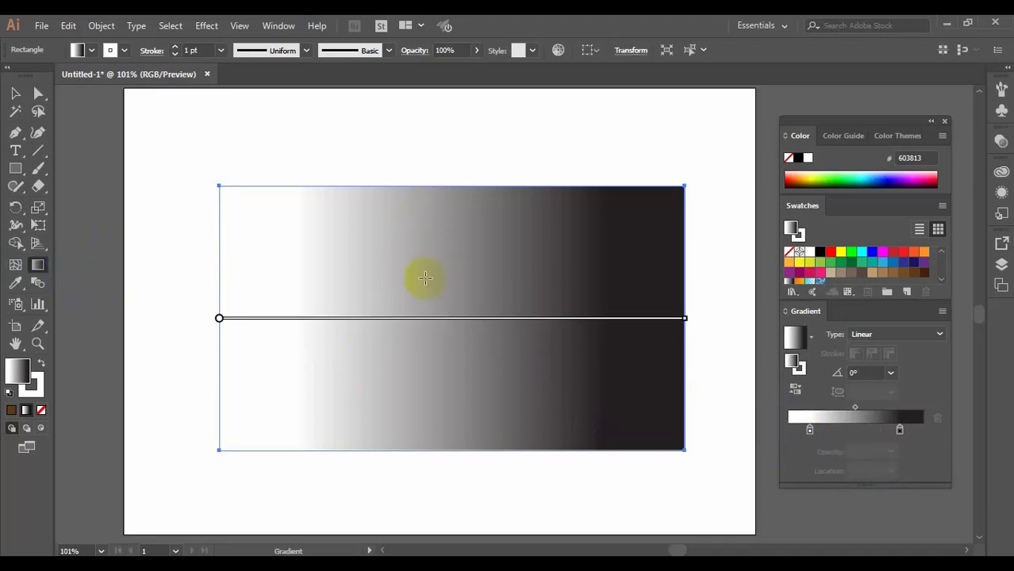
{"action": "mouse_move", "coordinate": [218, 318]}
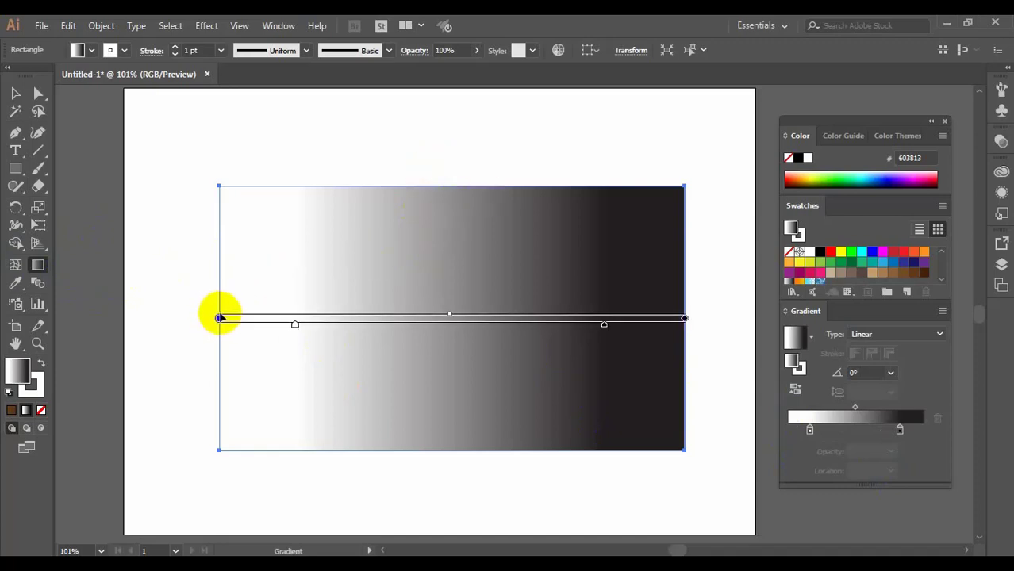
{"action": "left_click", "coordinate": [604, 325]}
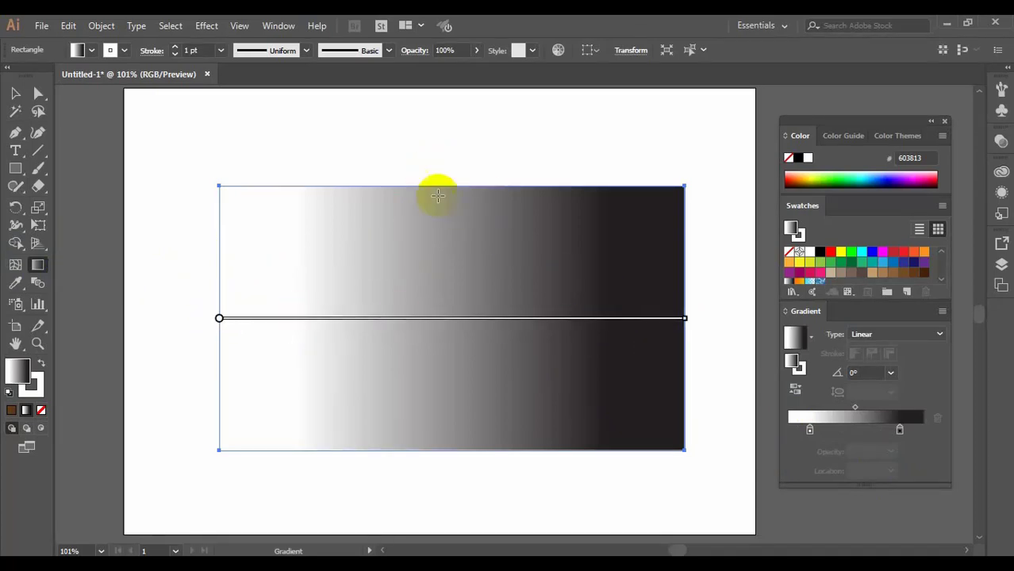
Redirect the fill gradient vertically, from the rectangle's top edge to its bottom edge.
{"action": "left_click_drag", "start_coordinate": [457, 188], "coordinate": [457, 233]}
{"action": "left_click_drag", "start_coordinate": [458, 294], "coordinate": [458, 453]}
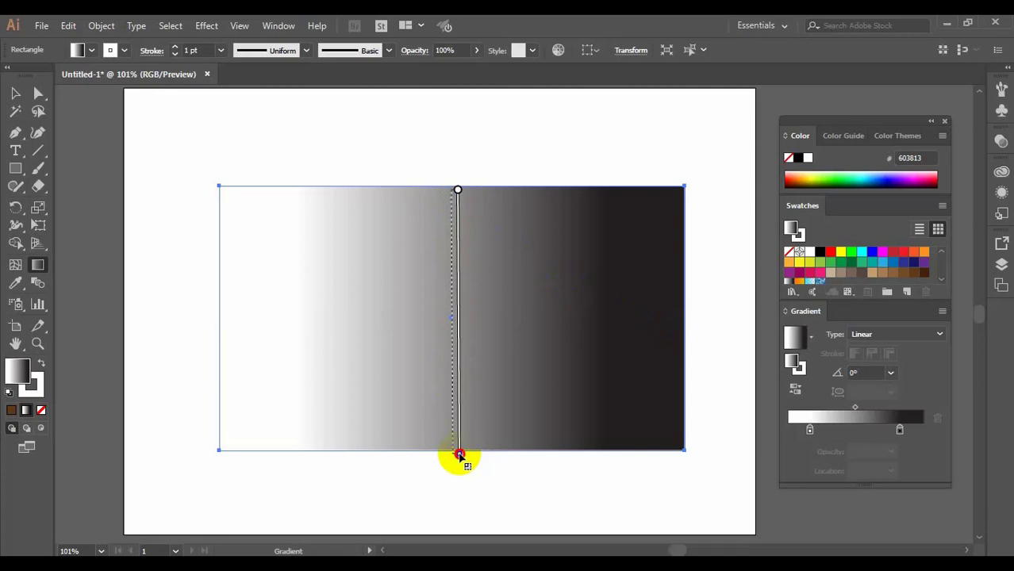
{"action": "left_click_drag", "start_coordinate": [459, 453], "coordinate": [457, 452]}
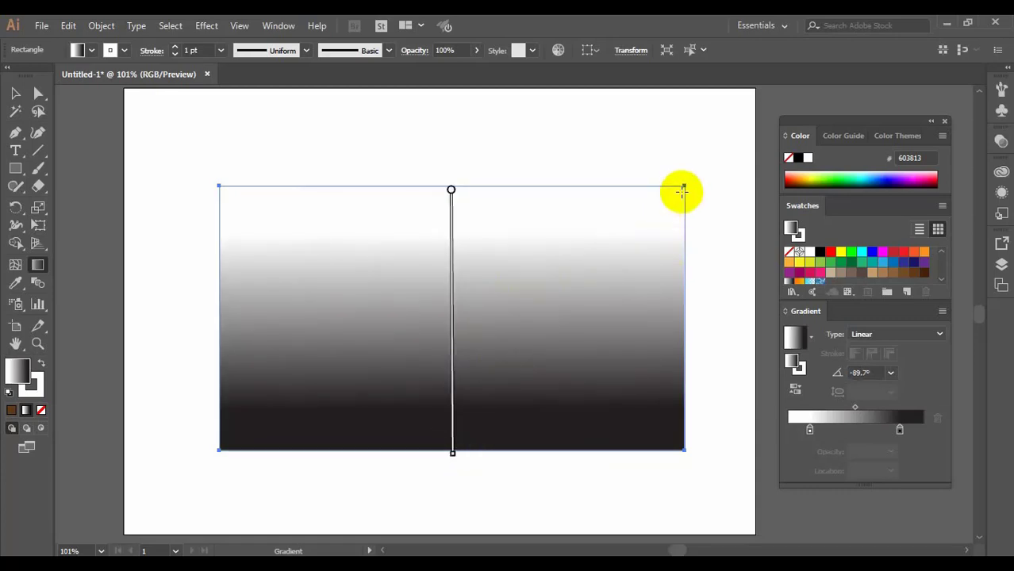
Redraw the gradient diagonally from the rectangle's top-right to bottom-left corner, then try a horizontal direction and undo it.
{"action": "left_click_drag", "start_coordinate": [681, 190], "coordinate": [218, 449]}
{"action": "left_click", "coordinate": [340, 390]}
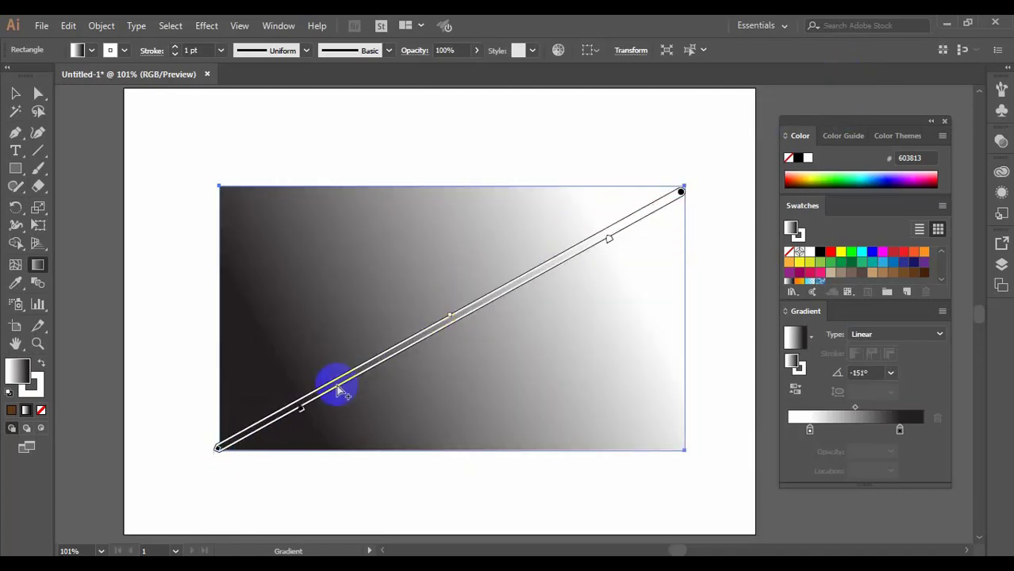
{"action": "left_click", "coordinate": [238, 432]}
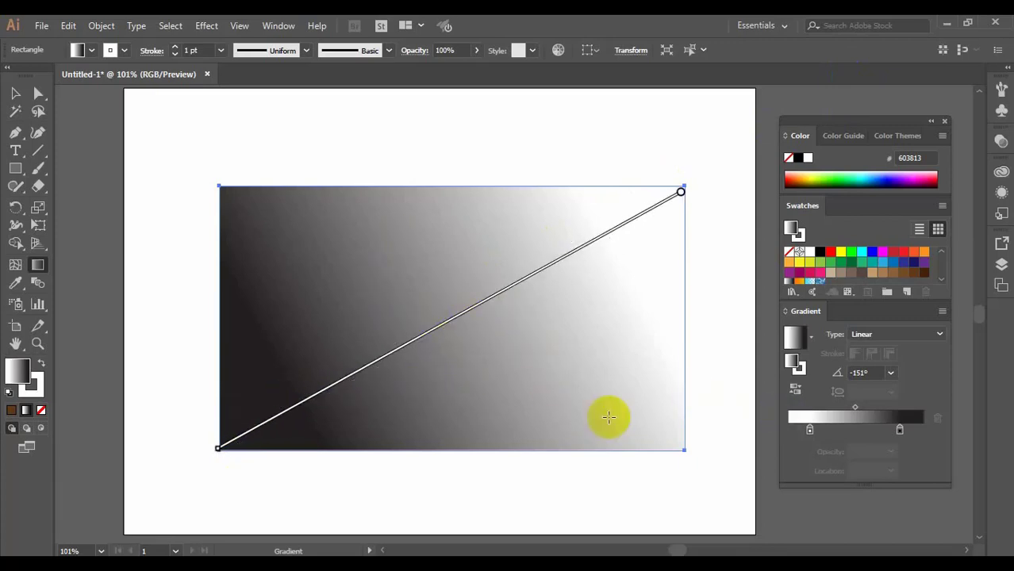
{"action": "left_click", "coordinate": [679, 192]}
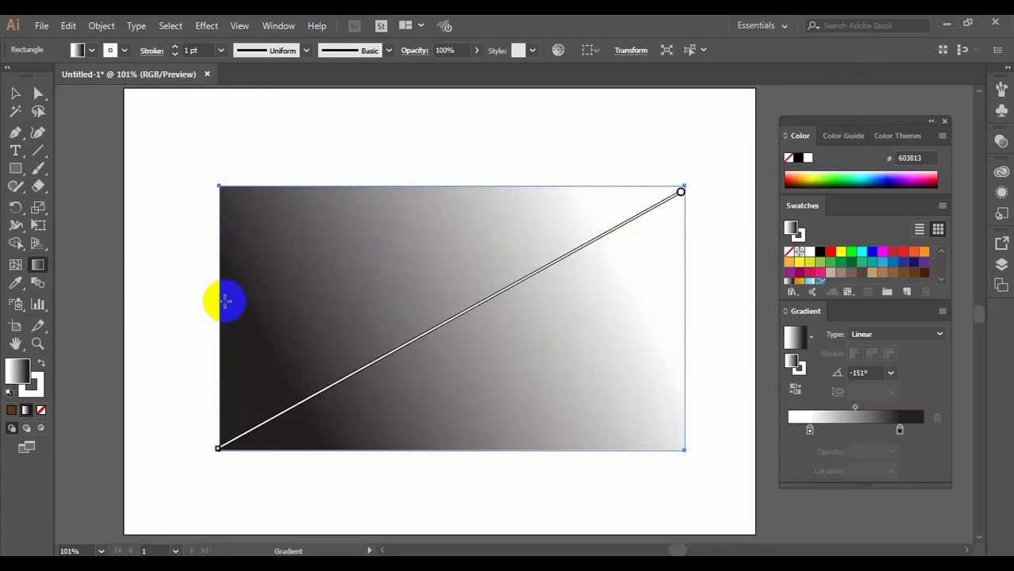
{"action": "mouse_move", "coordinate": [226, 302]}
{"action": "left_mouse_down"}
{"action": "mouse_move", "coordinate": [467, 310]}
{"action": "mouse_move", "coordinate": [701, 298]}
{"action": "mouse_move", "coordinate": [692, 312]}
{"action": "mouse_move", "coordinate": [692, 302]}
{"action": "left_mouse_up"}
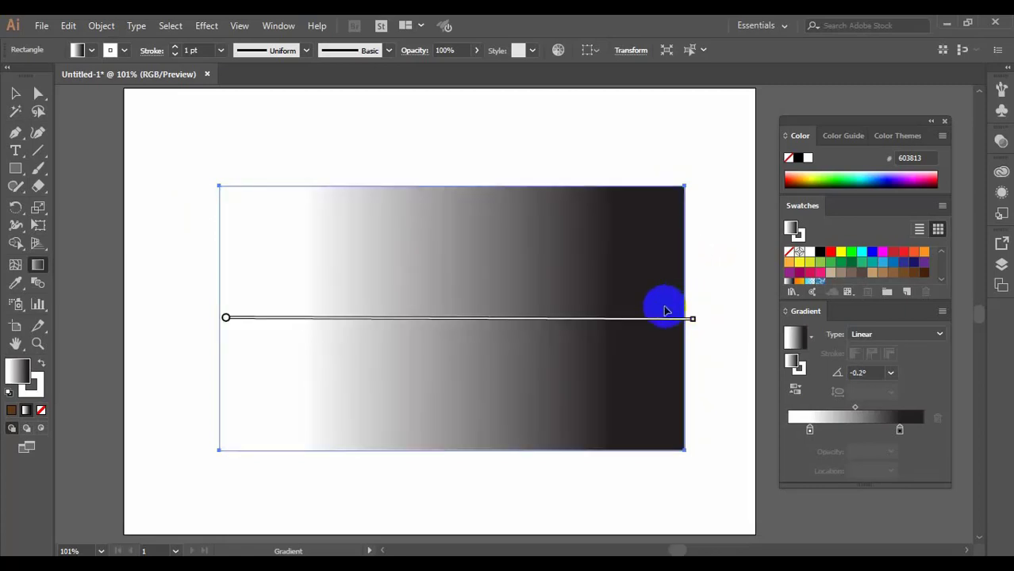
{"action": "key", "text": "v"}
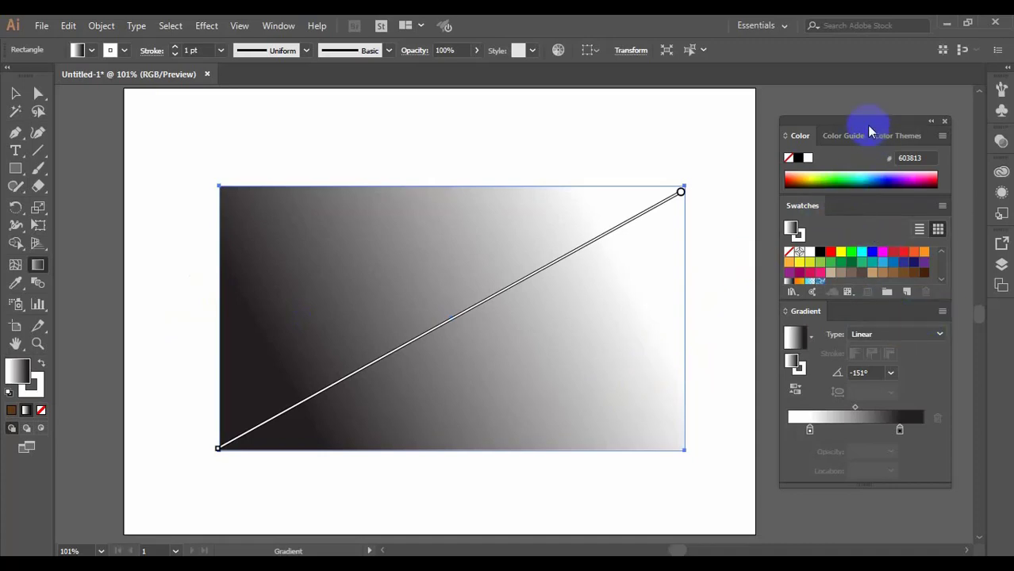
Move the docked color panels slightly higher and enlarge the Swatches section to show all its rows.
{"action": "left_click_drag", "start_coordinate": [866, 124], "coordinate": [863, 106]}
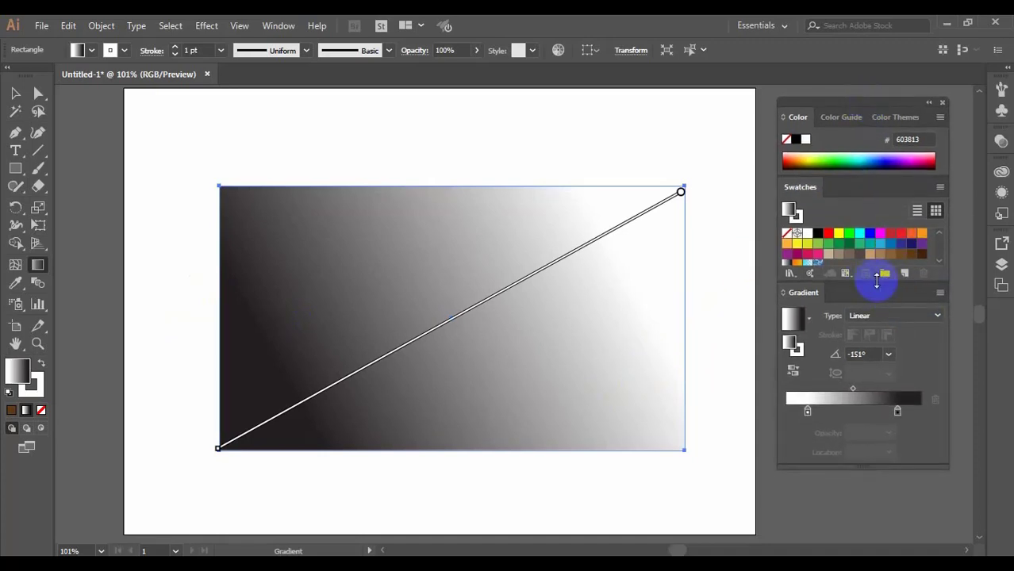
{"action": "left_click_drag", "start_coordinate": [876, 281], "coordinate": [876, 310]}
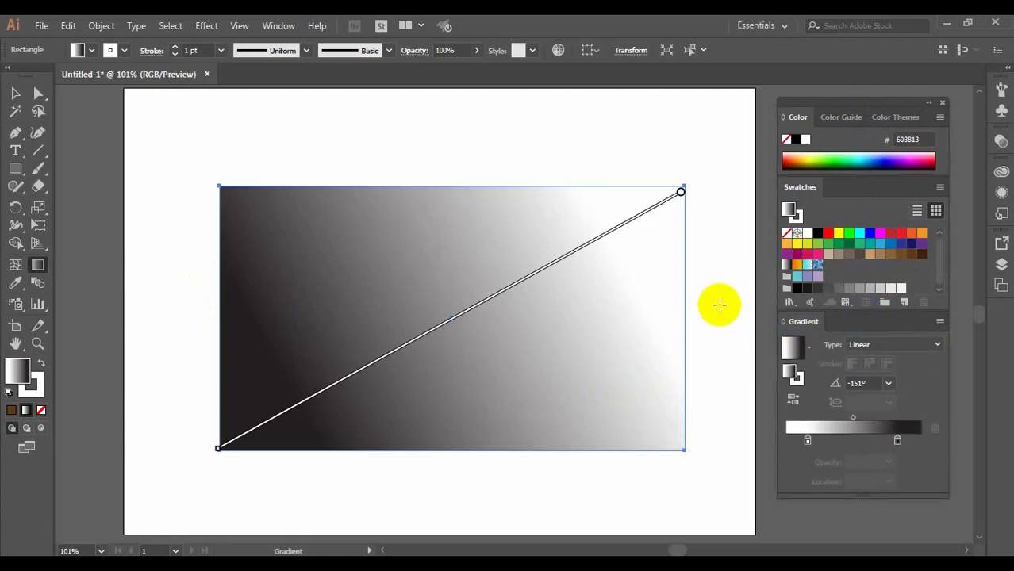
Undo the gradient direction changes on the rectangle and reactivate the Gradient tool.
{"action": "key", "text": "ctrl+z"}
{"action": "key", "text": "ctrl+z"}
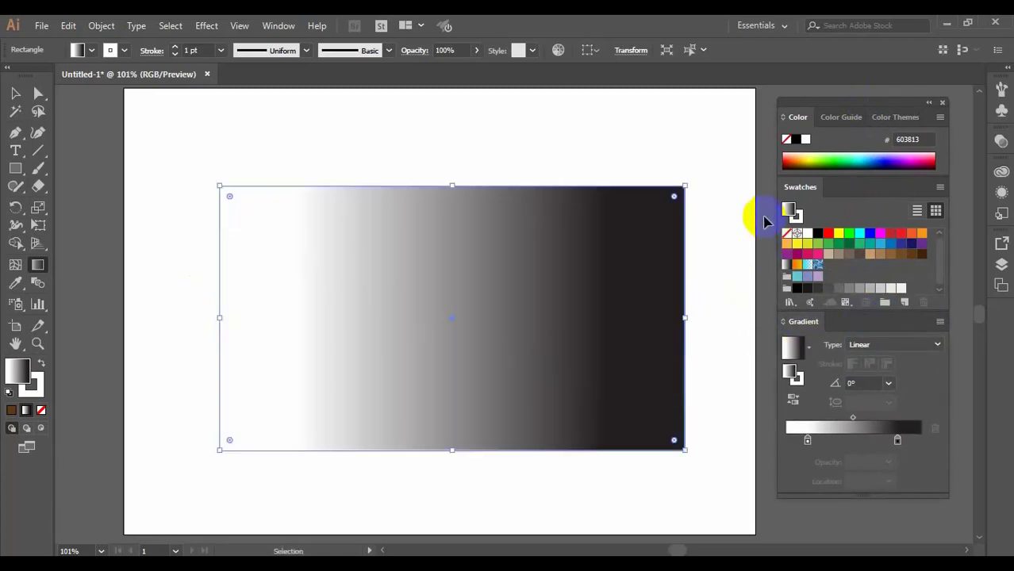
{"action": "key", "text": "g"}
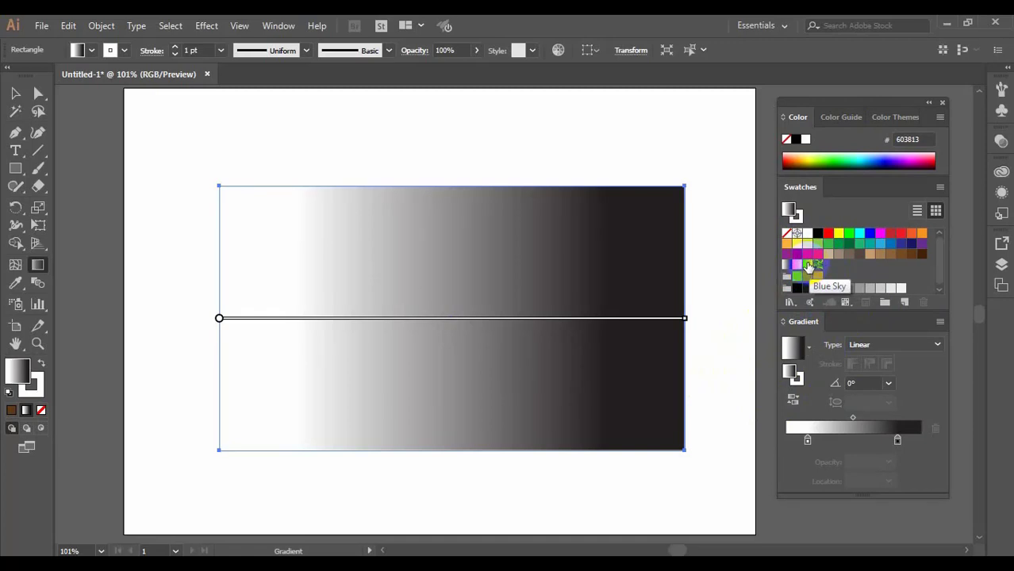
Try the Blue Sky gradient, the orange-yellow gradient, the Jive pattern and several solid swatches on the rectangle's fill, ending on green 39B54A.
{"action": "left_click", "coordinate": [808, 265]}
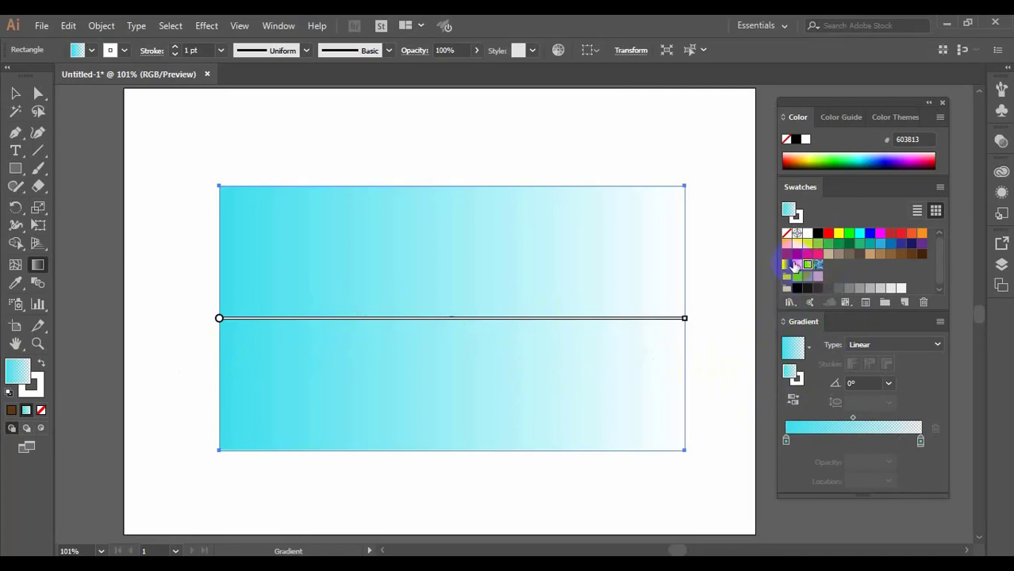
{"action": "left_click", "coordinate": [798, 265]}
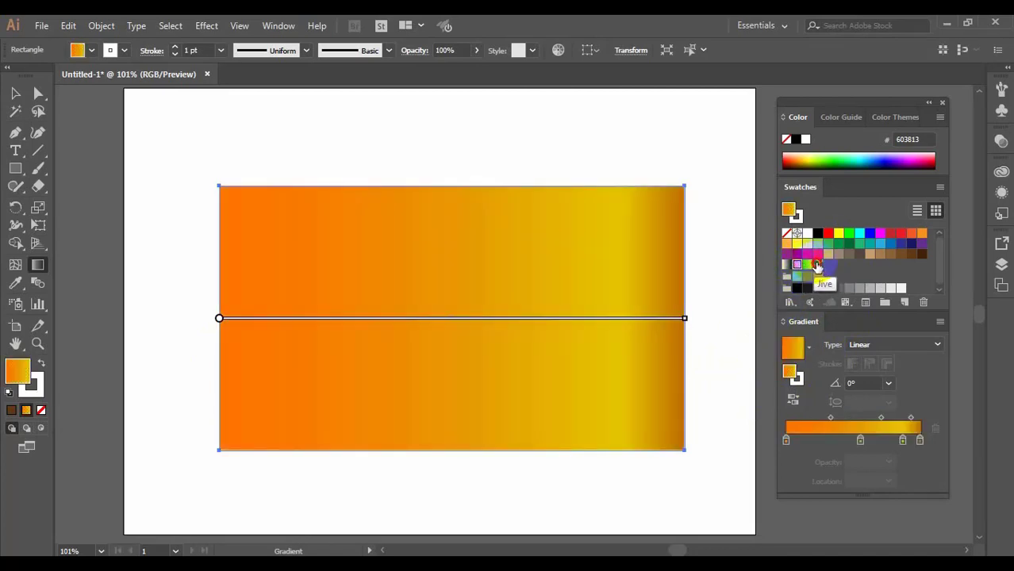
{"action": "left_click", "coordinate": [818, 265]}
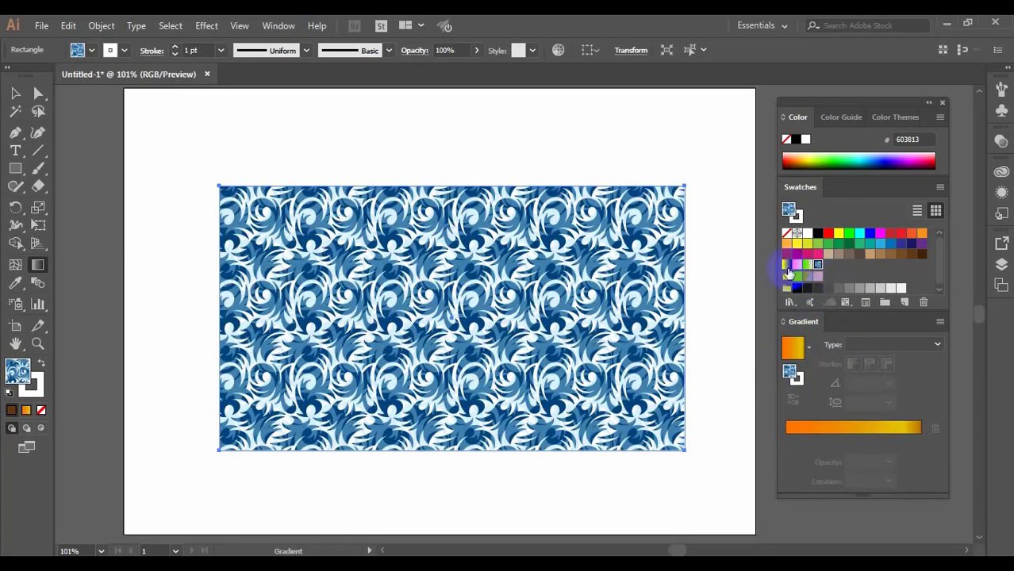
{"action": "left_click", "coordinate": [807, 277]}
{"action": "left_click", "coordinate": [818, 277]}
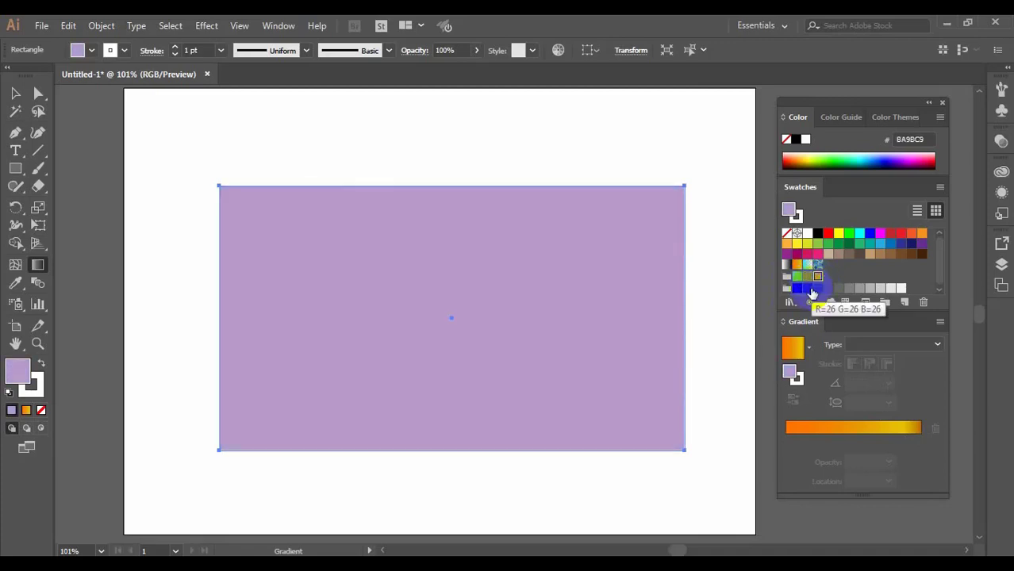
{"action": "left_click", "coordinate": [808, 288]}
{"action": "left_click", "coordinate": [807, 253]}
{"action": "left_click", "coordinate": [841, 243]}
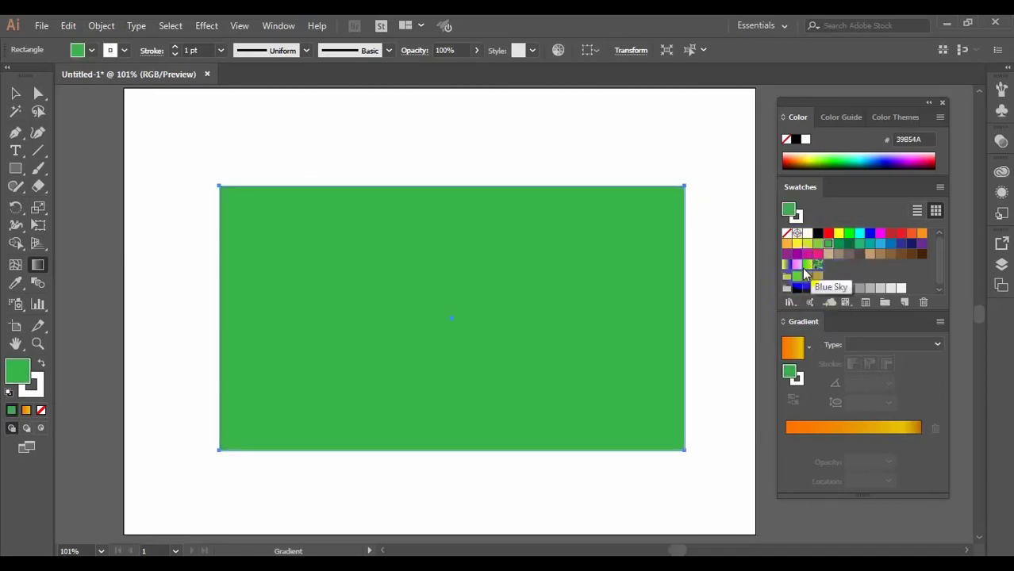
Reapply the orange-yellow gradient swatch, then reset the rectangle's fill to the default white-to-black linear gradient.
{"action": "left_click", "coordinate": [786, 266]}
{"action": "left_click", "coordinate": [797, 264]}
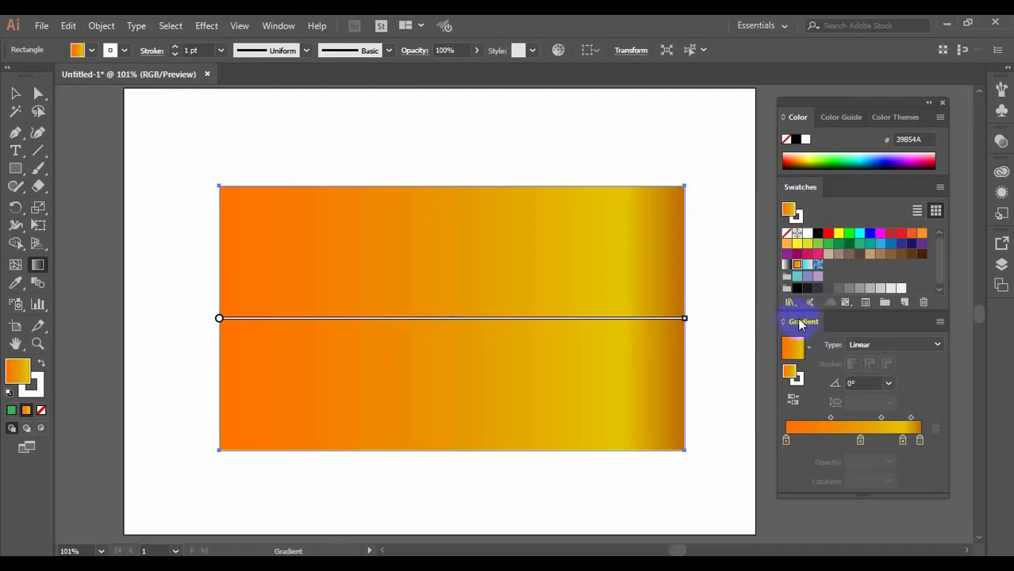
{"action": "left_click", "coordinate": [790, 347], "text": "ctrl"}
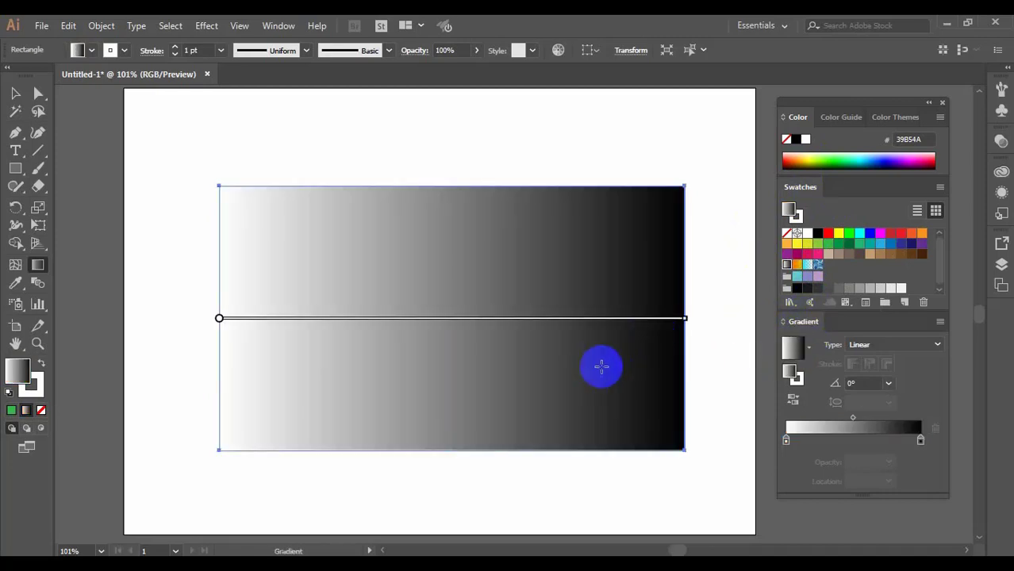
{"action": "mouse_move", "coordinate": [472, 326]}
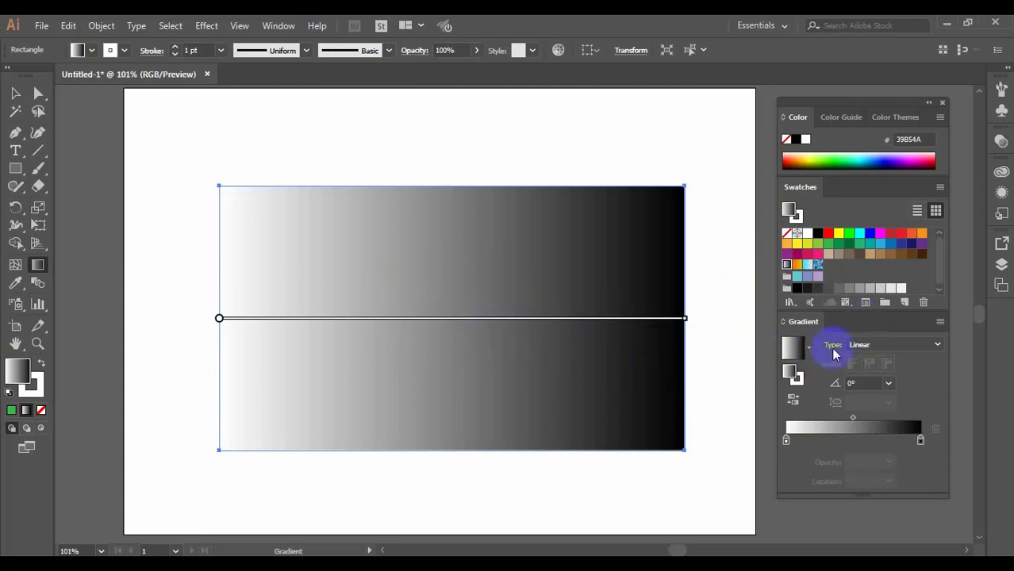
{"action": "left_click", "coordinate": [929, 344]}
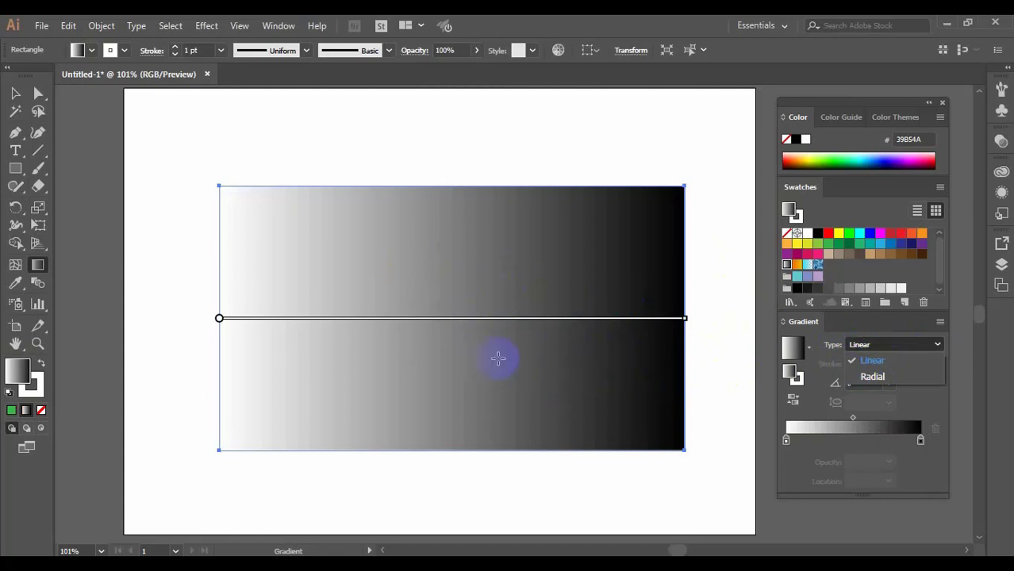
{"action": "left_click", "coordinate": [873, 381]}
{"action": "left_click", "coordinate": [876, 377]}
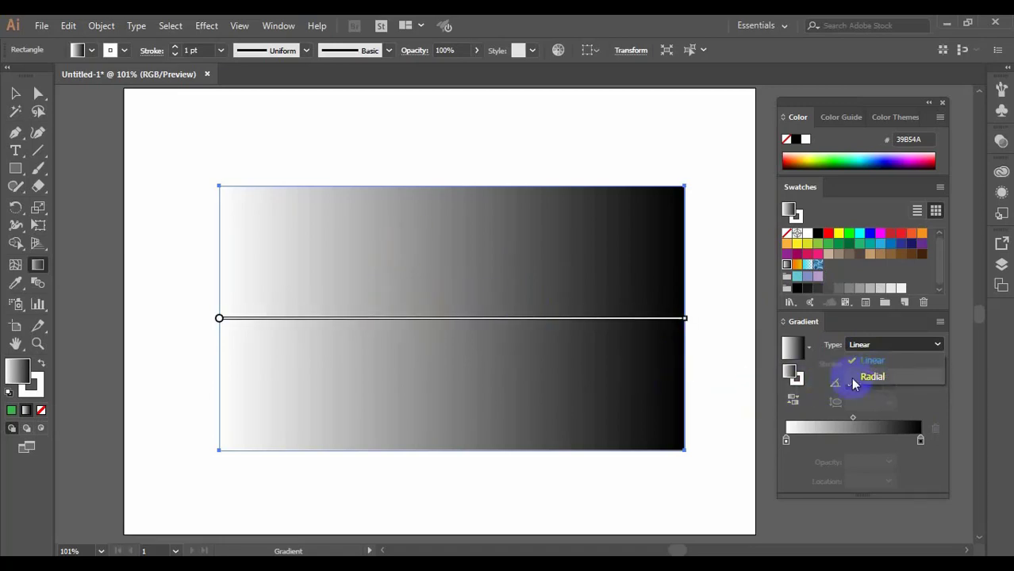
Replace the rectangle with a gradient-filled circle about 373 pt in diameter, positioned near the middle of the artboard.
{"action": "left_click", "coordinate": [13, 176]}
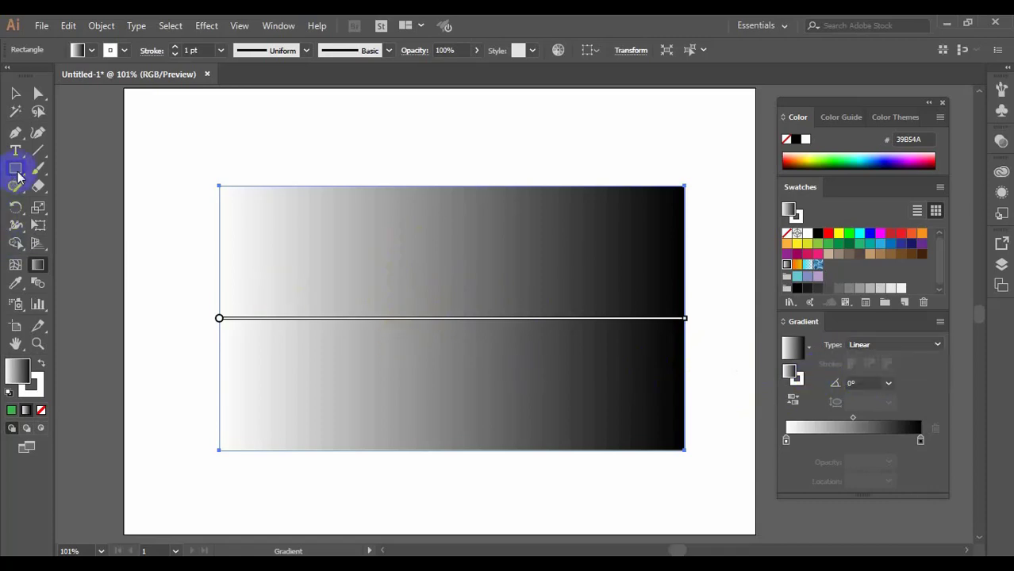
{"action": "left_click", "coordinate": [14, 177]}
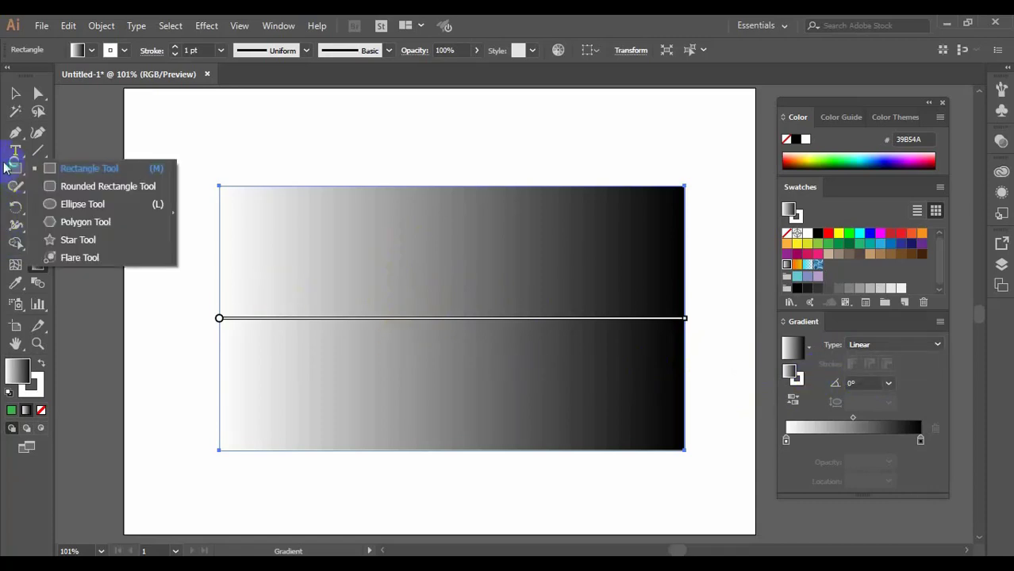
{"action": "left_click", "coordinate": [16, 95]}
{"action": "left_click", "coordinate": [11, 176]}
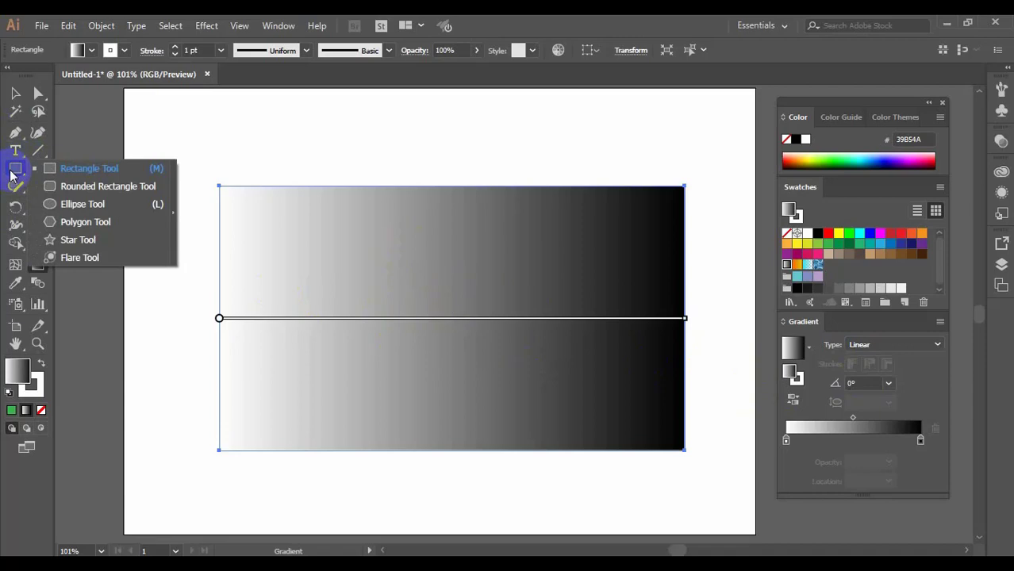
{"action": "left_click", "coordinate": [61, 203]}
{"action": "key", "text": "Delete"}
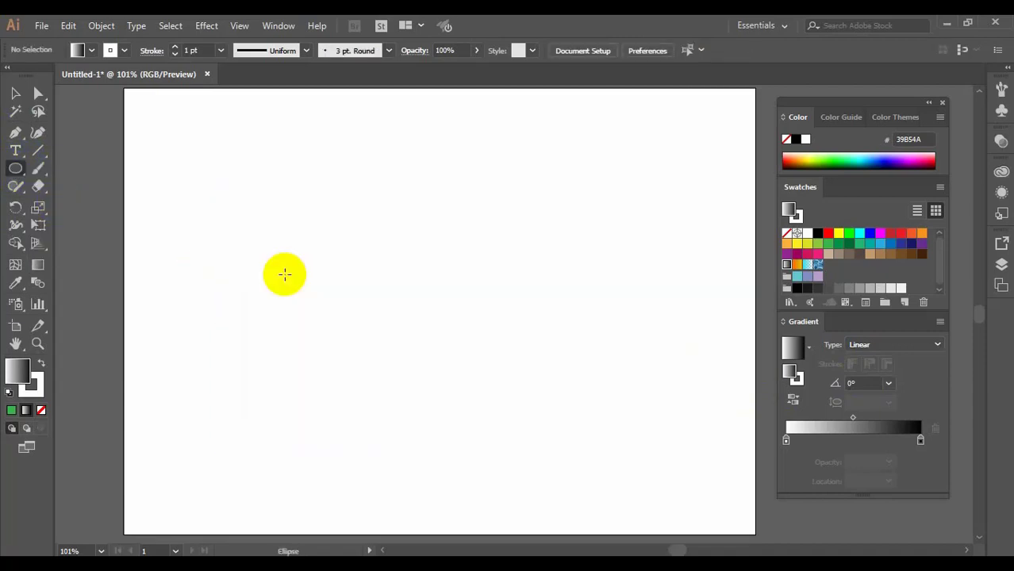
{"action": "left_click_drag", "start_coordinate": [300, 207], "coordinate": [579, 485]}
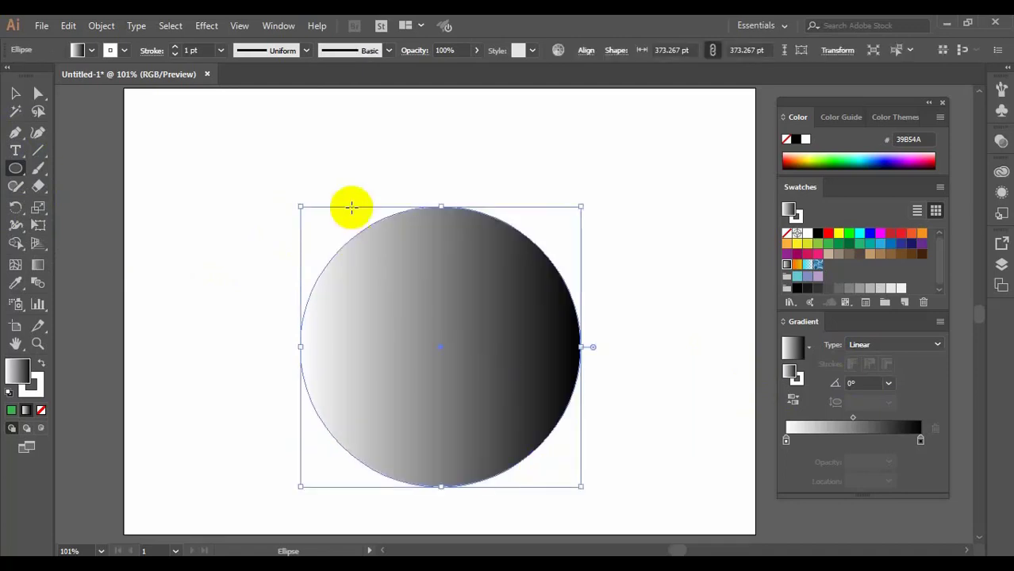
{"action": "left_click", "coordinate": [14, 95]}
{"action": "left_click_drag", "start_coordinate": [414, 333], "coordinate": [423, 311]}
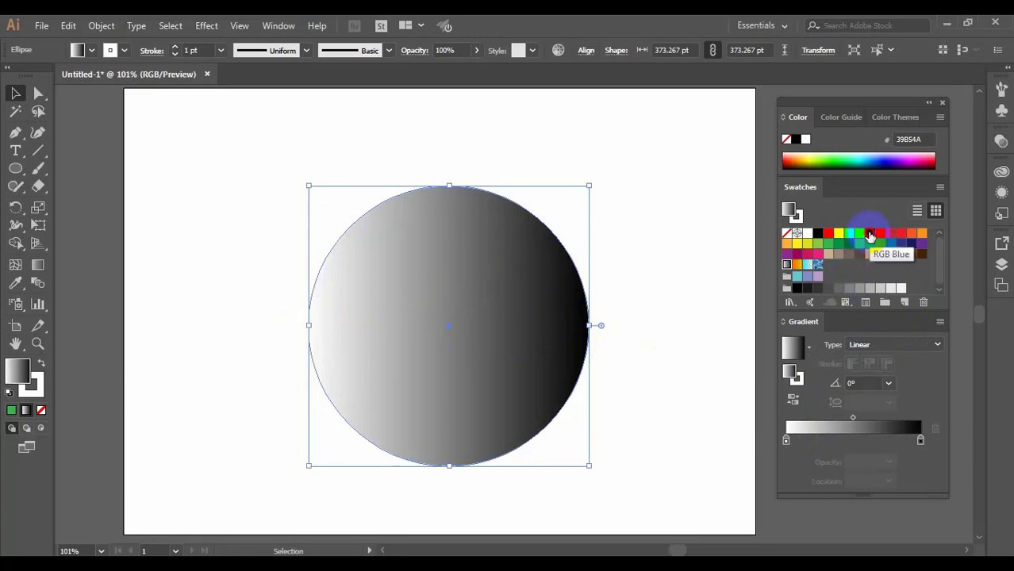
Color the circle's gradient from RGB Blue 0000FF to RGB Cyan 00FFFF and add a 29ABE2 middle stop at 51.08%.
{"action": "left_click_drag", "start_coordinate": [838, 232], "coordinate": [786, 447]}
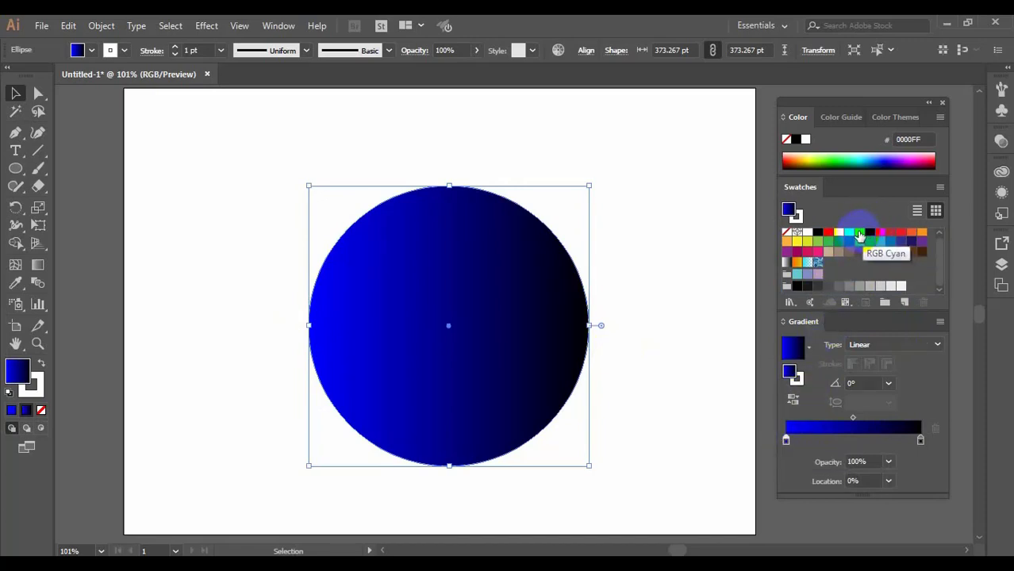
{"action": "left_click_drag", "start_coordinate": [859, 236], "coordinate": [920, 443]}
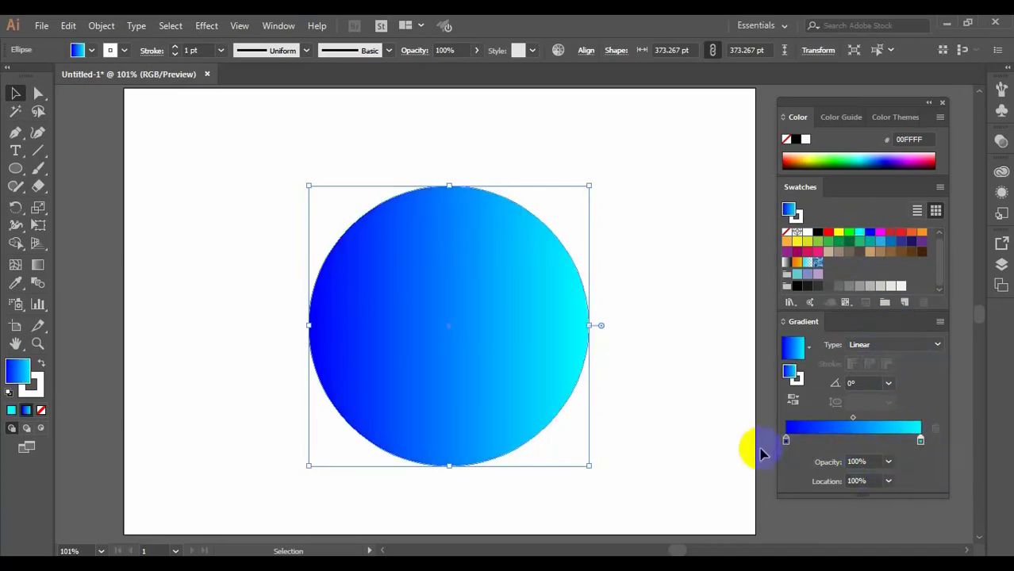
{"action": "left_click", "coordinate": [854, 442]}
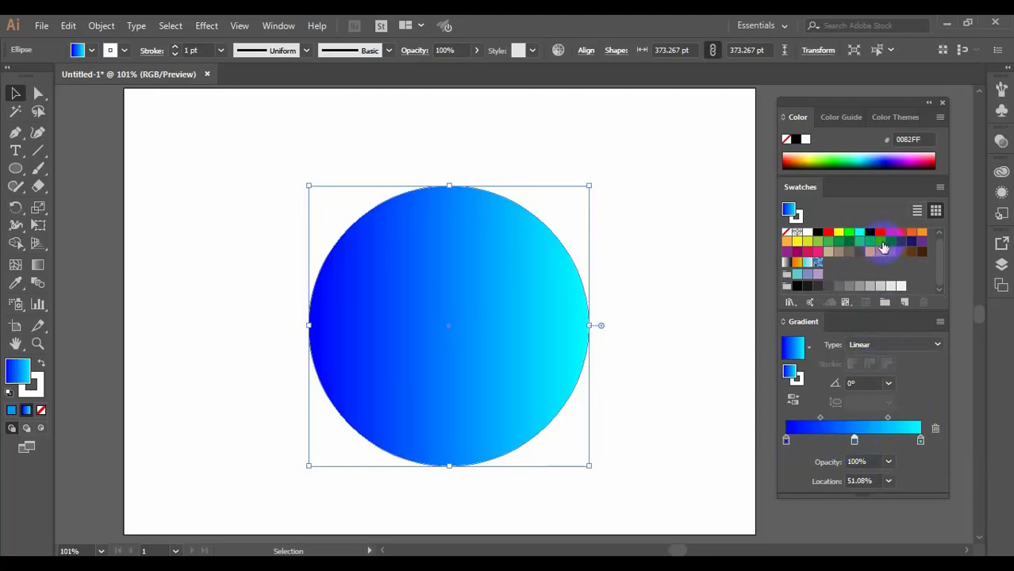
{"action": "left_click_drag", "start_coordinate": [883, 248], "coordinate": [854, 446]}
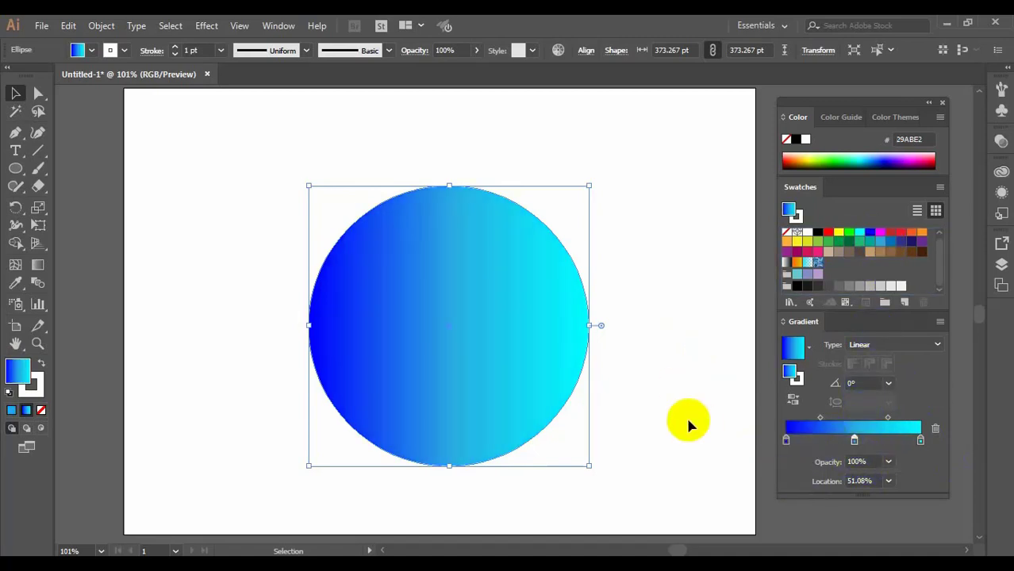
Remove the cyan end stop and place a copy of the blue 0000FF stop at 100%.
{"action": "left_click", "coordinate": [920, 441]}
{"action": "left_click", "coordinate": [934, 431]}
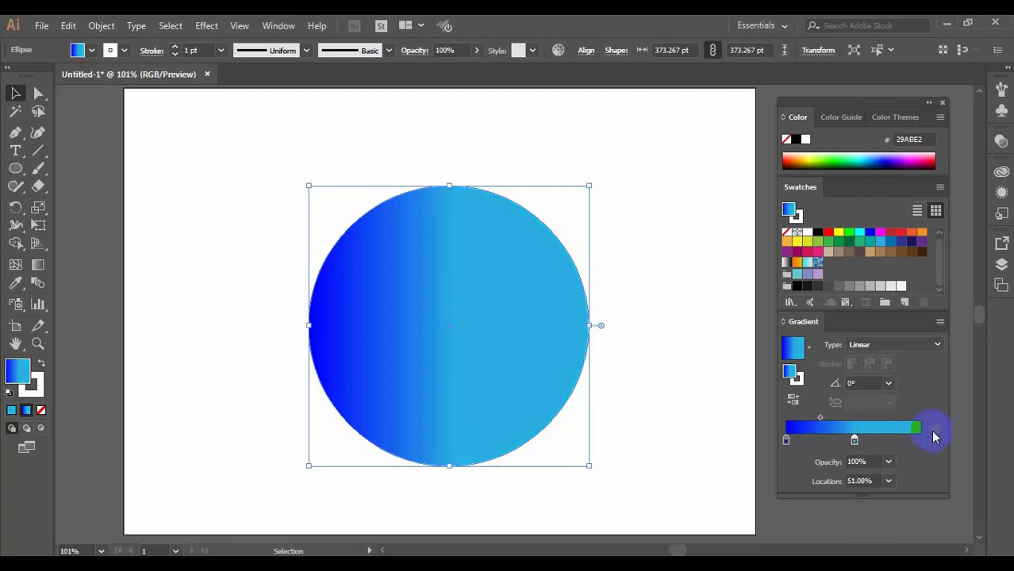
{"action": "left_click", "coordinate": [787, 442]}
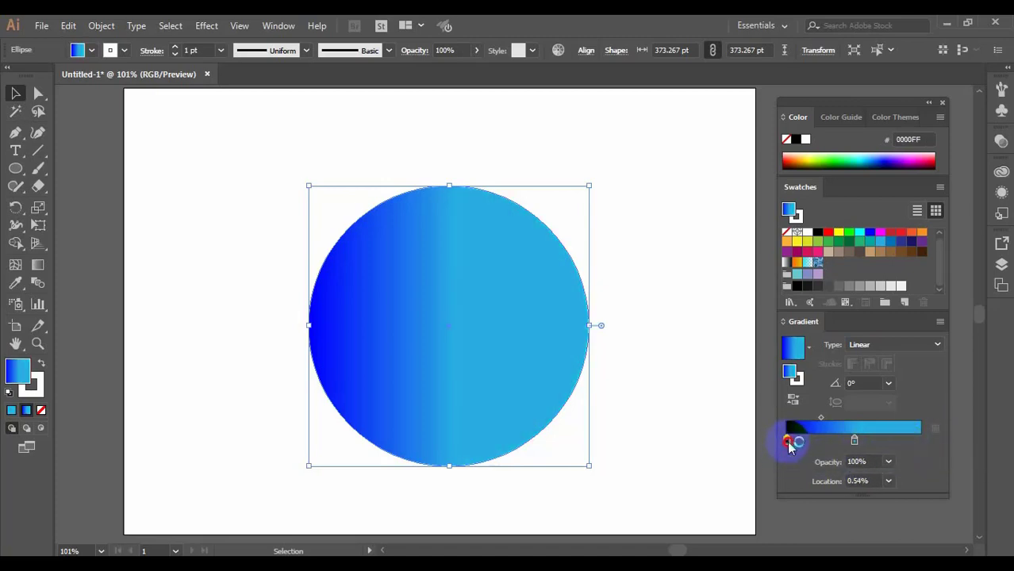
{"action": "left_click_drag", "start_coordinate": [788, 447], "coordinate": [928, 449]}
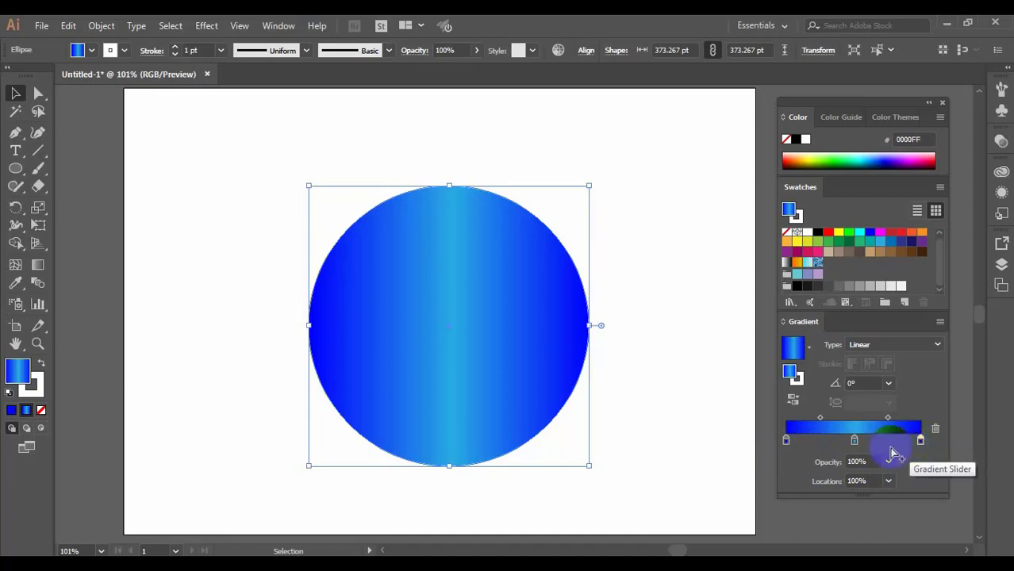
Review the gradient's color stops and midpoints with their opacity and location settings.
{"action": "left_click_drag", "start_coordinate": [787, 445], "coordinate": [826, 441]}
{"action": "left_click", "coordinate": [783, 446]}
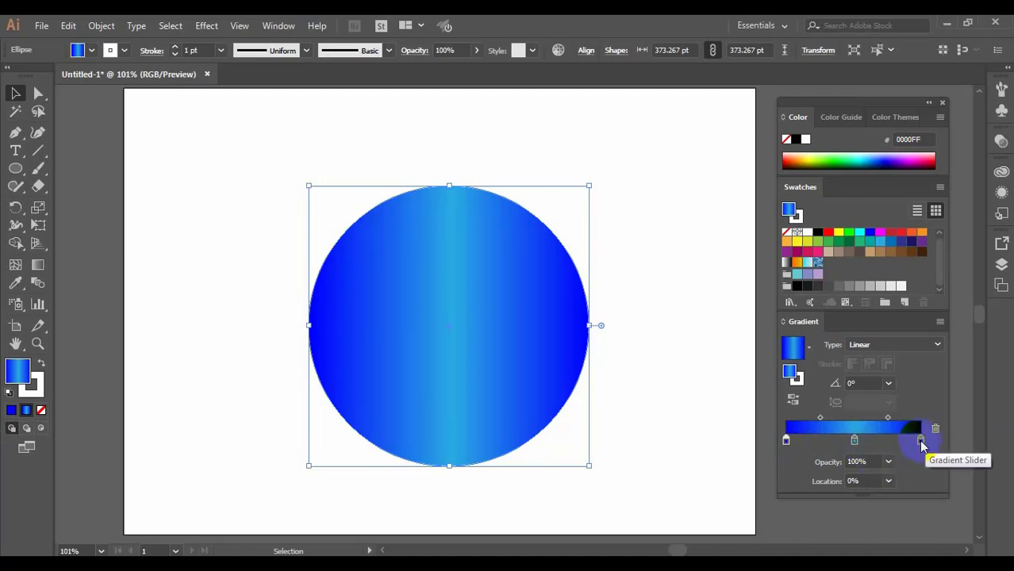
{"action": "left_click", "coordinate": [856, 461]}
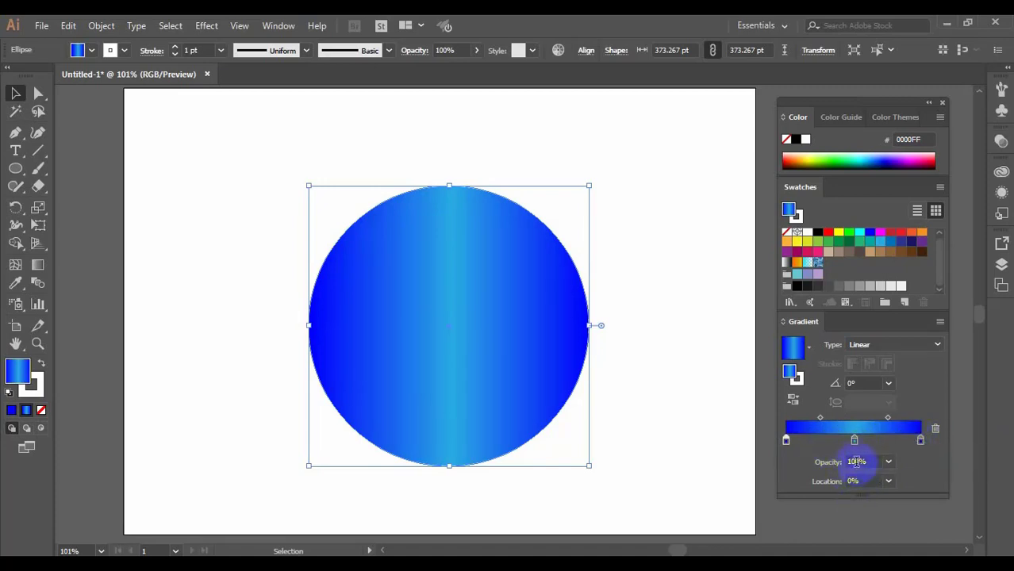
{"action": "left_click", "coordinate": [853, 441]}
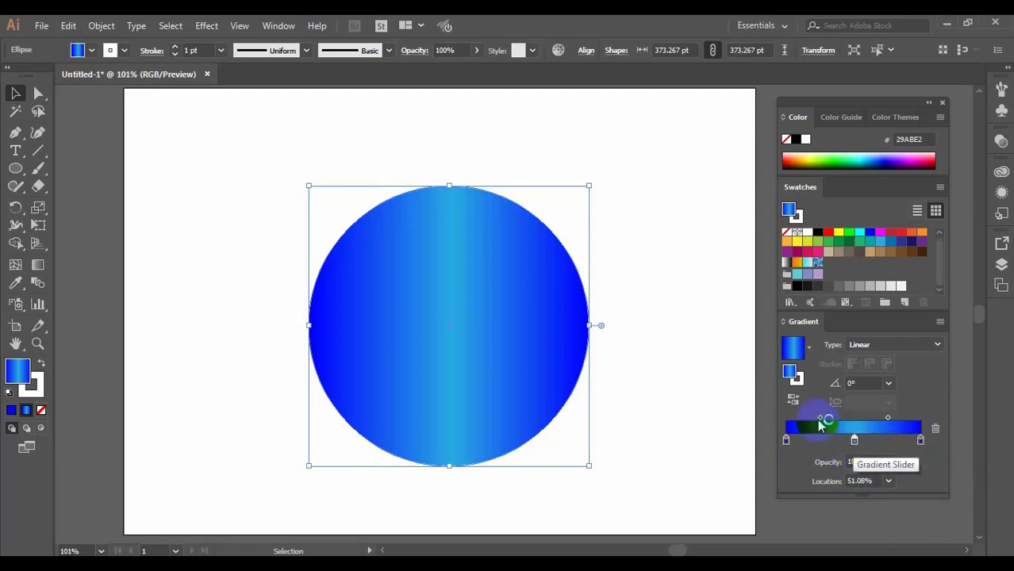
{"action": "left_click", "coordinate": [888, 419]}
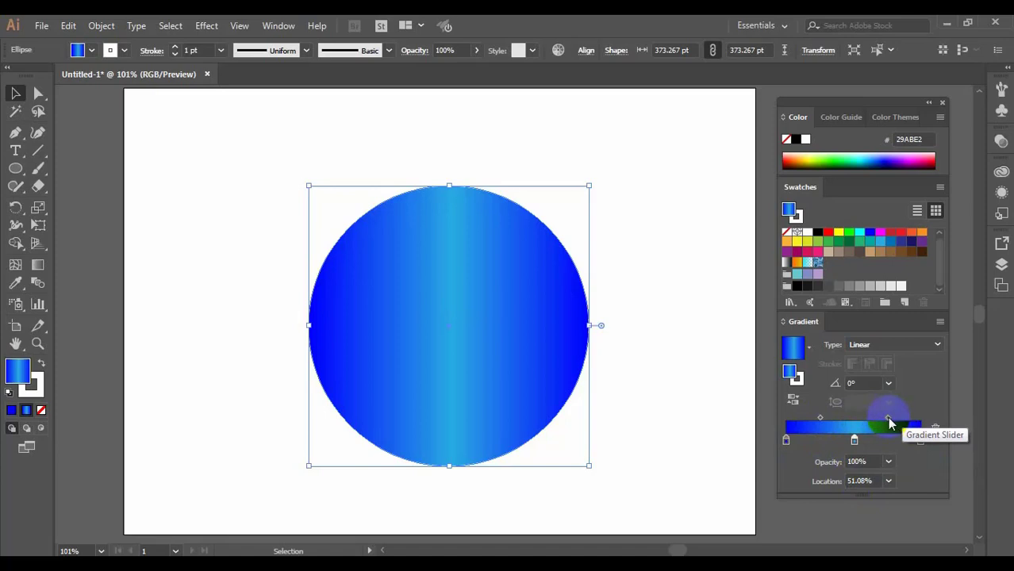
Move the gradient's midpoints outward to 67.68% and 27.78%, and change the gradient type to Radial.
{"action": "left_click", "coordinate": [854, 441]}
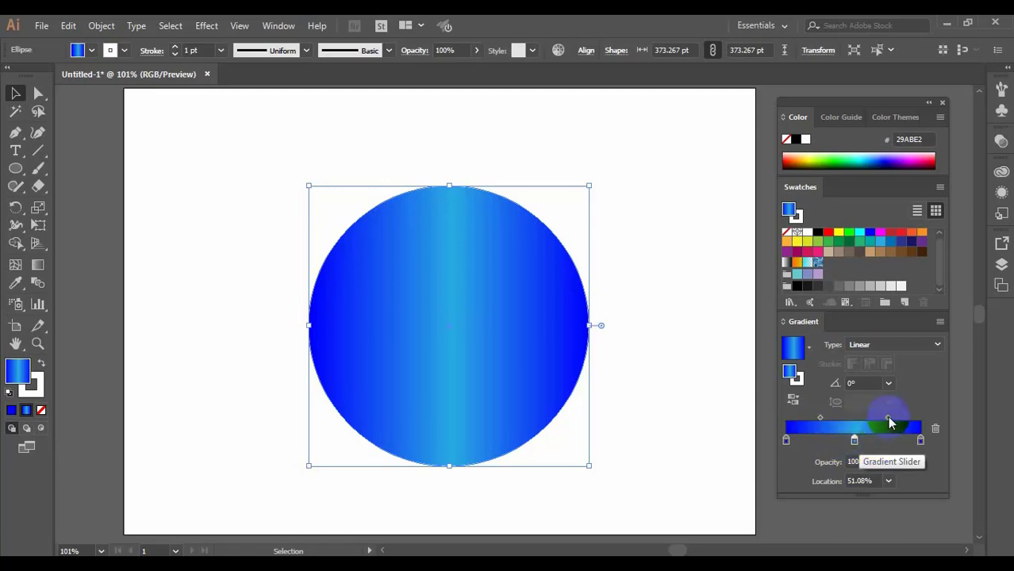
{"action": "left_click_drag", "start_coordinate": [888, 417], "coordinate": [899, 417]}
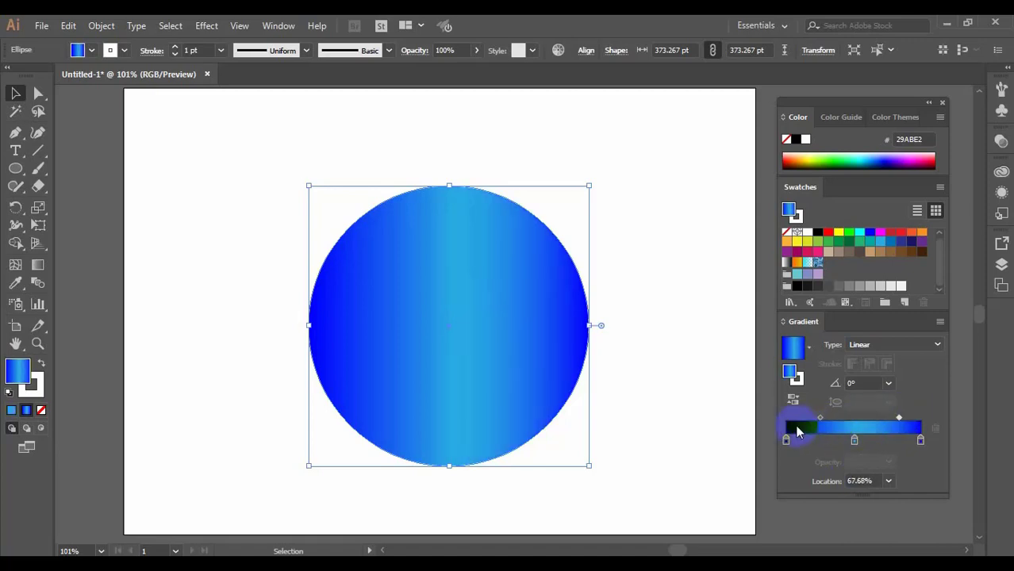
{"action": "left_click_drag", "start_coordinate": [824, 422], "coordinate": [805, 420]}
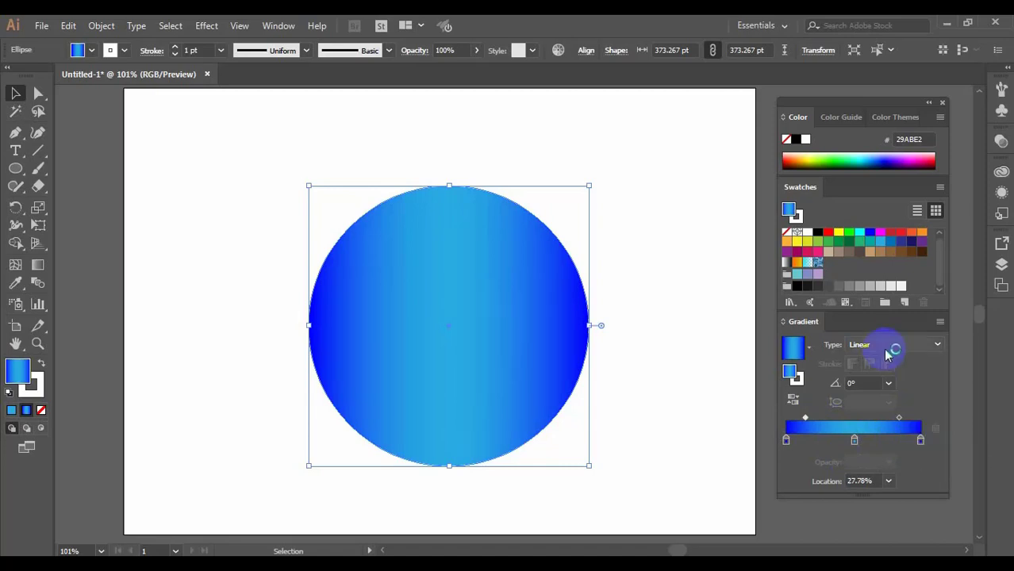
{"action": "left_click", "coordinate": [939, 346]}
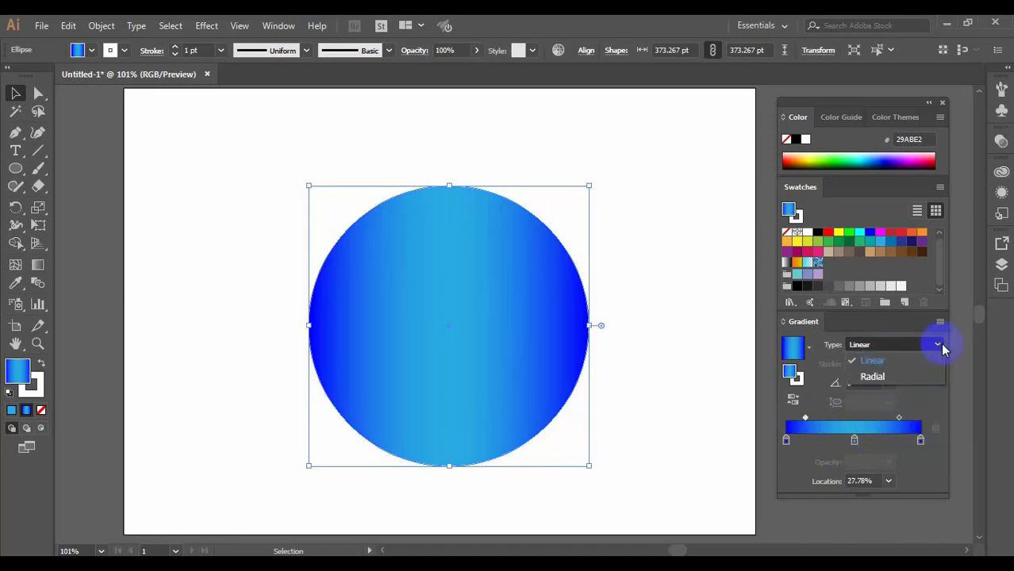
{"action": "left_click", "coordinate": [879, 379]}
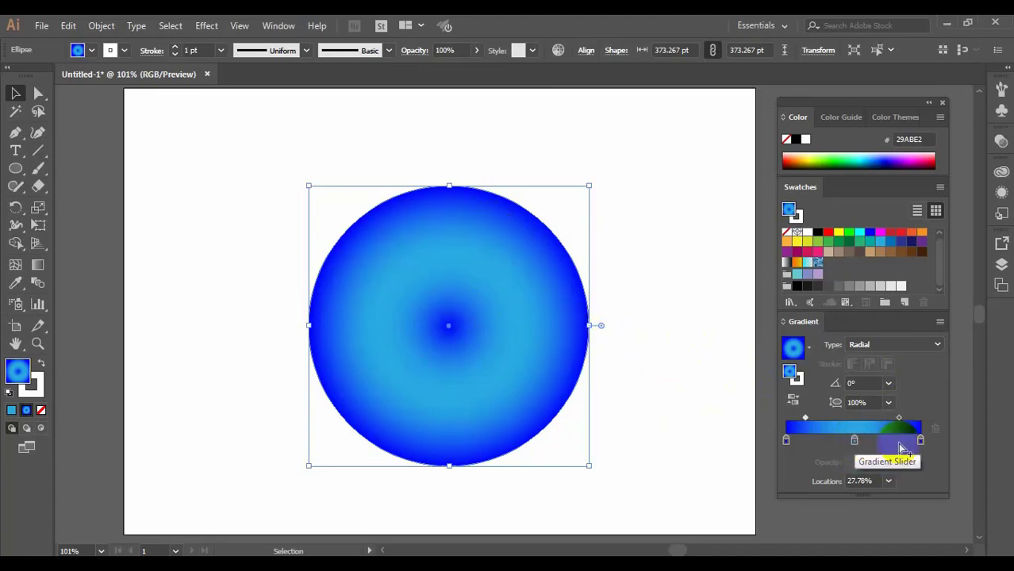
Remove the outer blue stop from the radial gradient and move the 29ABE2 stop to 100%.
{"action": "left_click_drag", "start_coordinate": [921, 439], "coordinate": [933, 469]}
{"action": "left_click", "coordinate": [855, 441]}
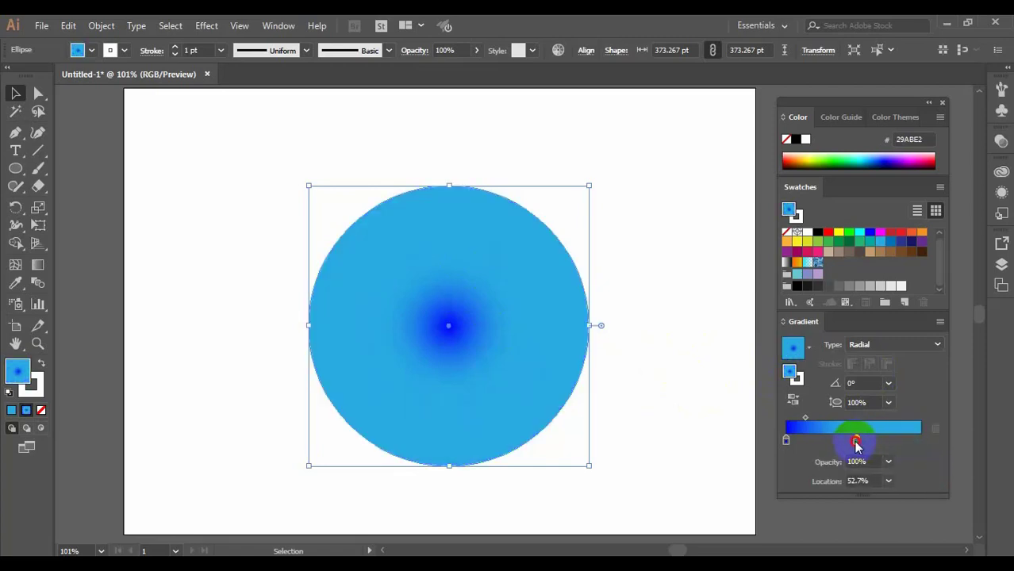
{"action": "left_click_drag", "start_coordinate": [855, 442], "coordinate": [956, 446]}
{"action": "left_click", "coordinate": [536, 357]}
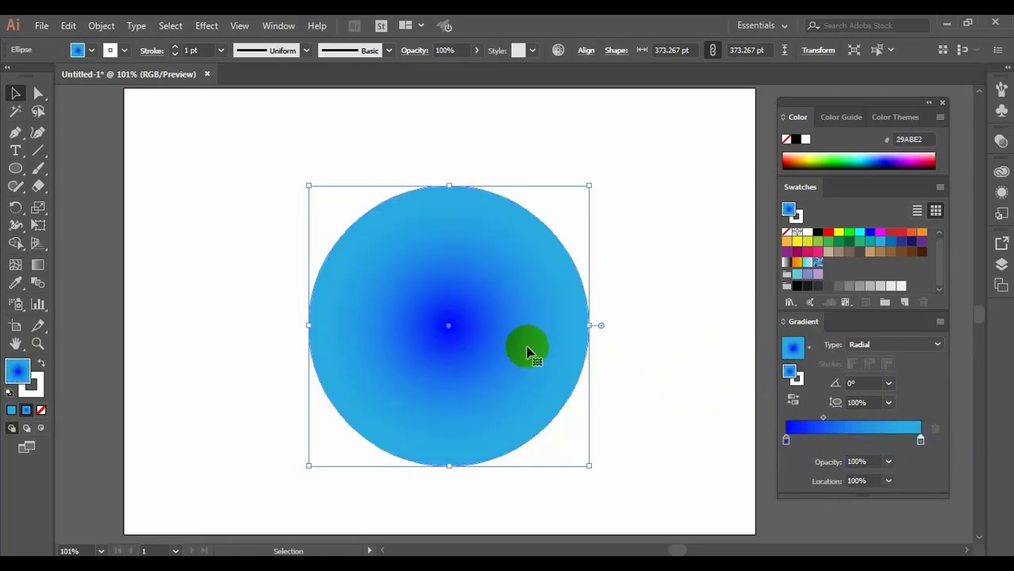
Move the midpoint between the blue and 29ABE2 stops to 51.56%.
{"action": "left_click", "coordinate": [865, 428]}
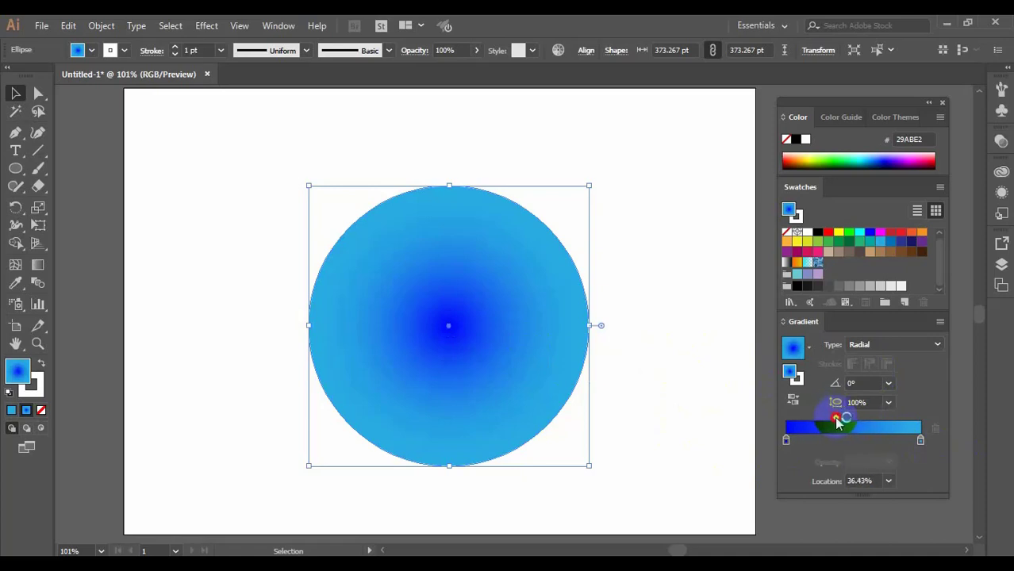
{"action": "left_click_drag", "start_coordinate": [835, 415], "coordinate": [855, 415]}
{"action": "left_click", "coordinate": [457, 272]}
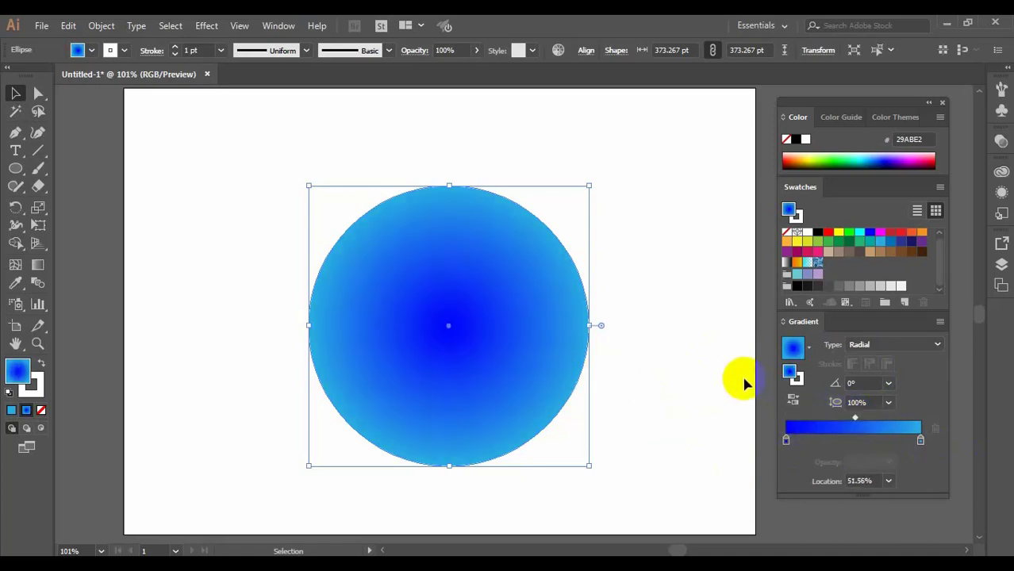
Redraw the radial gradient with the Gradient tool from the circle's center to its left edge, at a 180° angle.
{"action": "left_click", "coordinate": [848, 447]}
{"action": "key", "text": "g"}
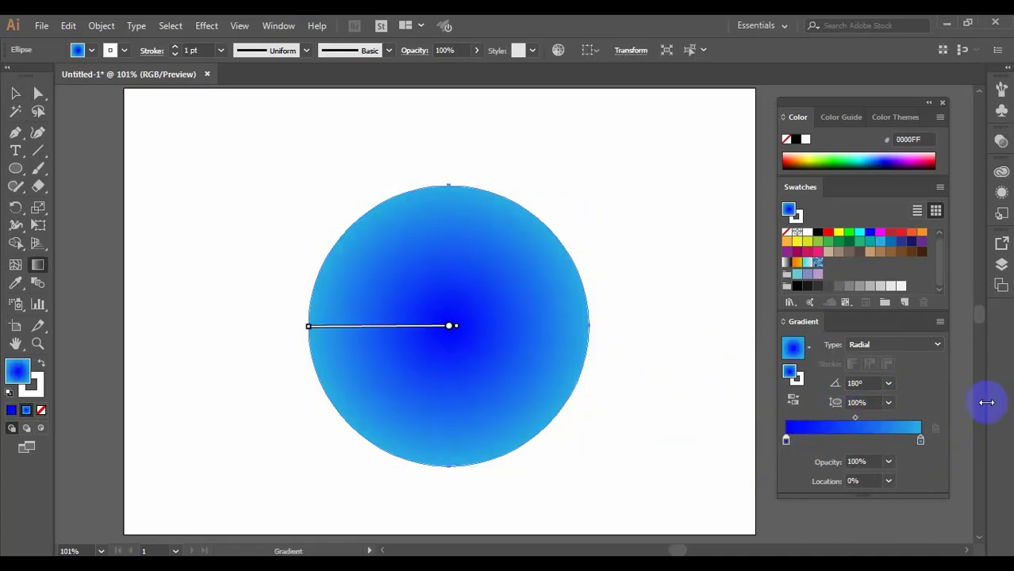
{"action": "left_click", "coordinate": [889, 384]}
{"action": "left_click", "coordinate": [446, 326]}
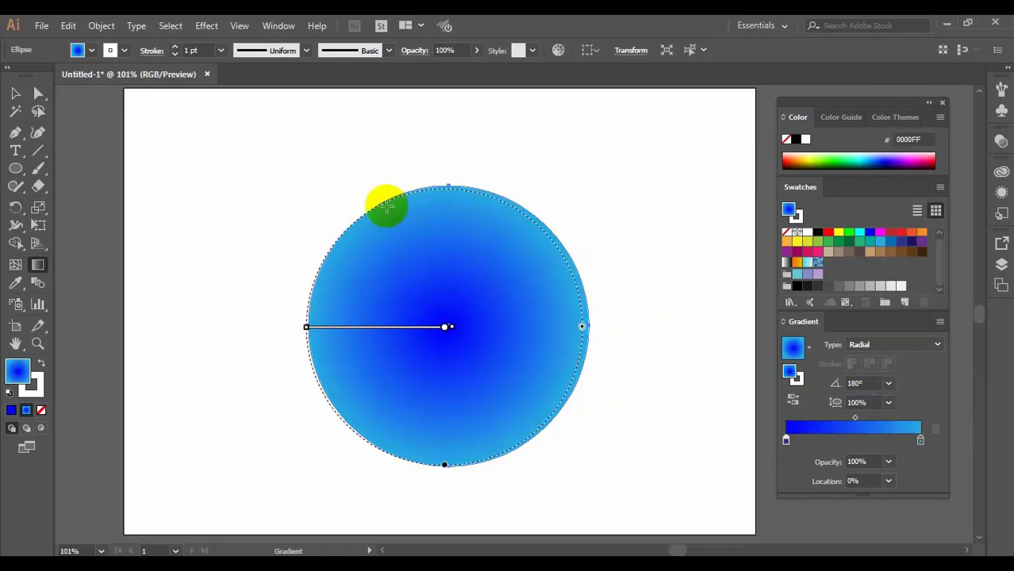
Try redrawing the radial gradient from the circle's upper-left edge to its center and as a short span near the center, undoing both.
{"action": "left_click_drag", "start_coordinate": [386, 205], "coordinate": [450, 329]}
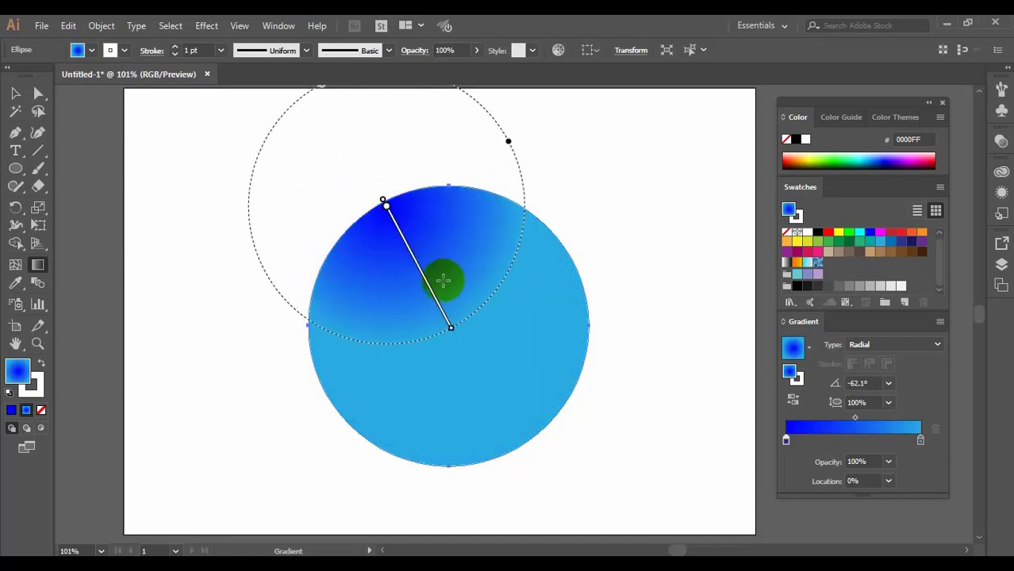
{"action": "key", "text": "ctrl+z"}
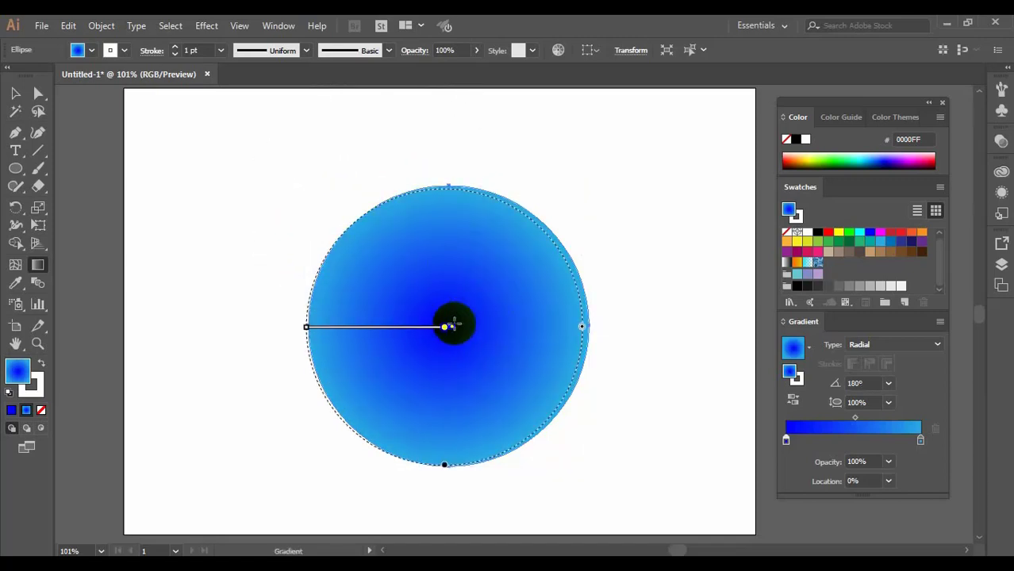
{"action": "mouse_move", "coordinate": [452, 319]}
{"action": "left_mouse_down"}
{"action": "mouse_move", "coordinate": [578, 396]}
{"action": "mouse_move", "coordinate": [464, 335]}
{"action": "left_mouse_up"}
{"action": "key", "text": "ctrl+z"}
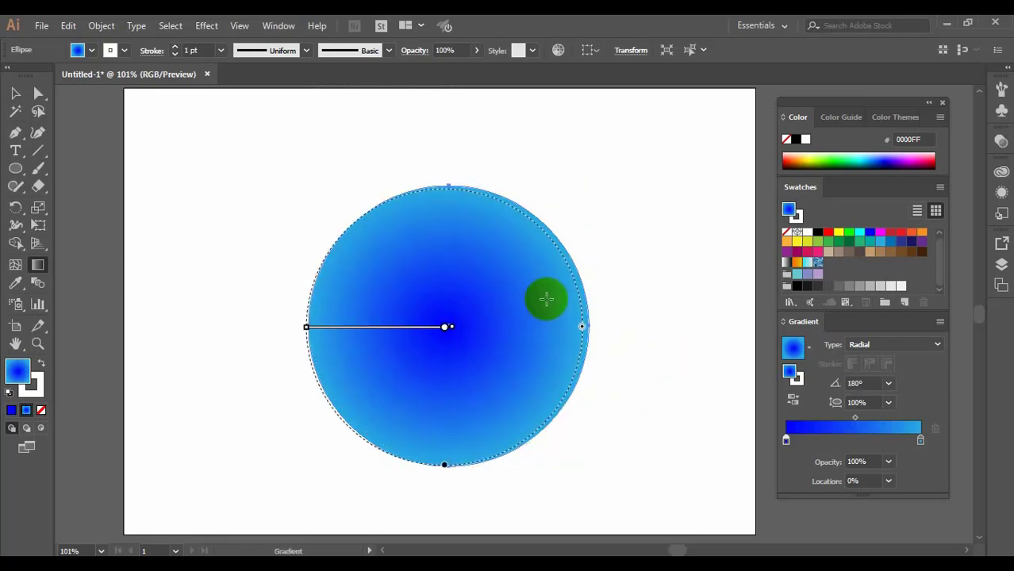
Try the circle's radial gradient at angles of -90°, 120° and 150°, finishing back at 180°.
{"action": "left_click", "coordinate": [892, 386]}
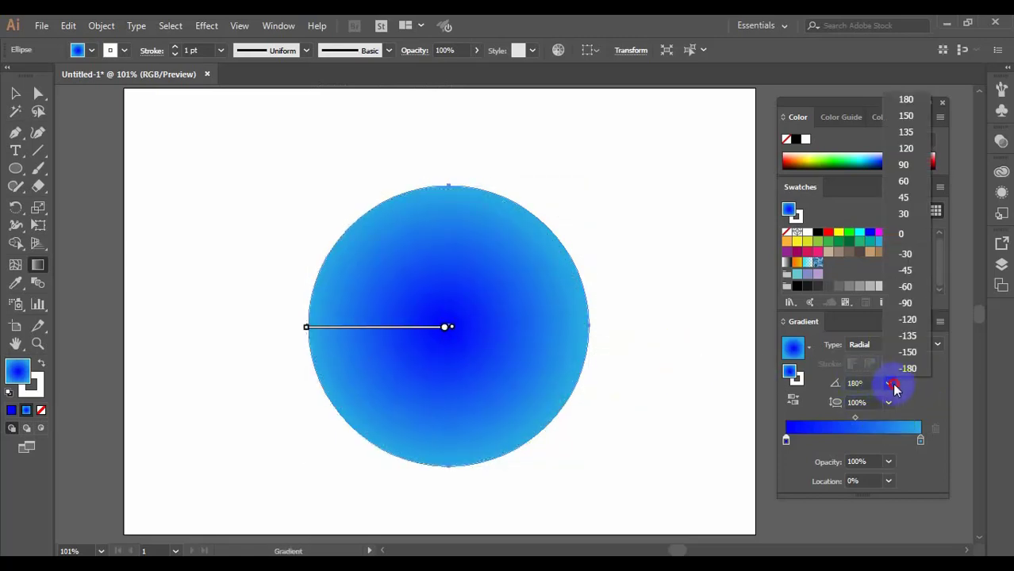
{"action": "left_click", "coordinate": [904, 305]}
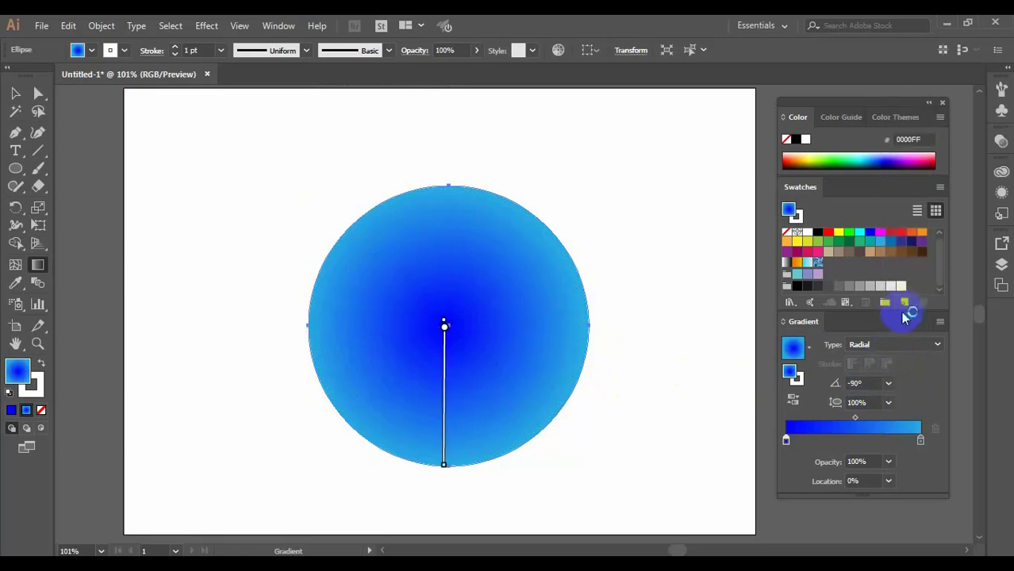
{"action": "left_click", "coordinate": [888, 385]}
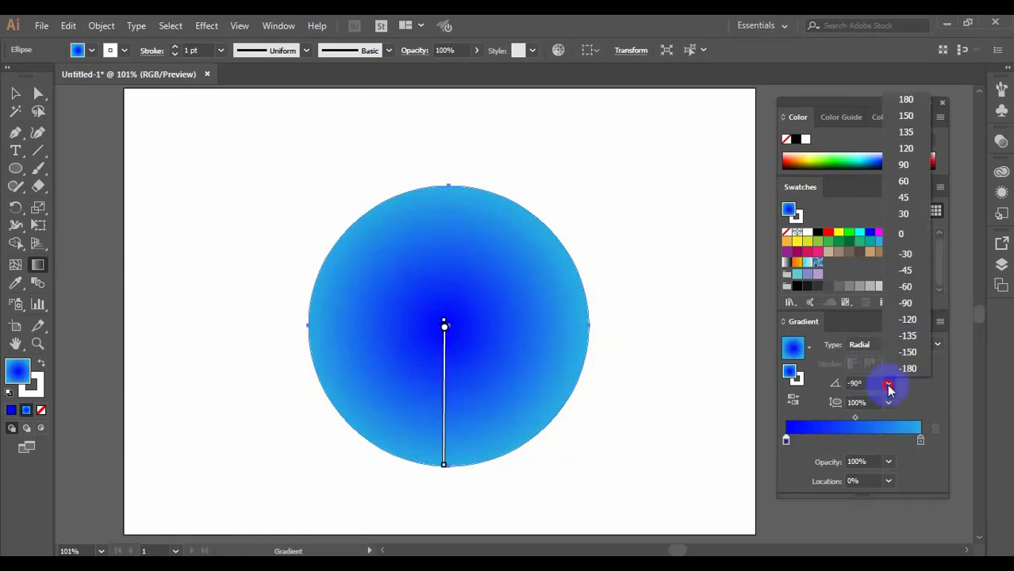
{"action": "left_click", "coordinate": [905, 149]}
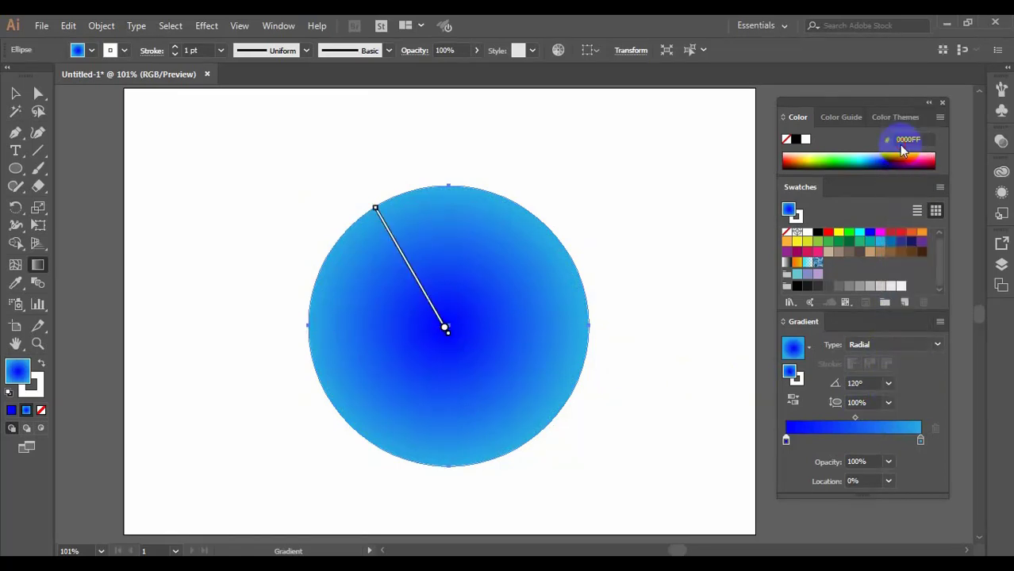
{"action": "left_click", "coordinate": [888, 385]}
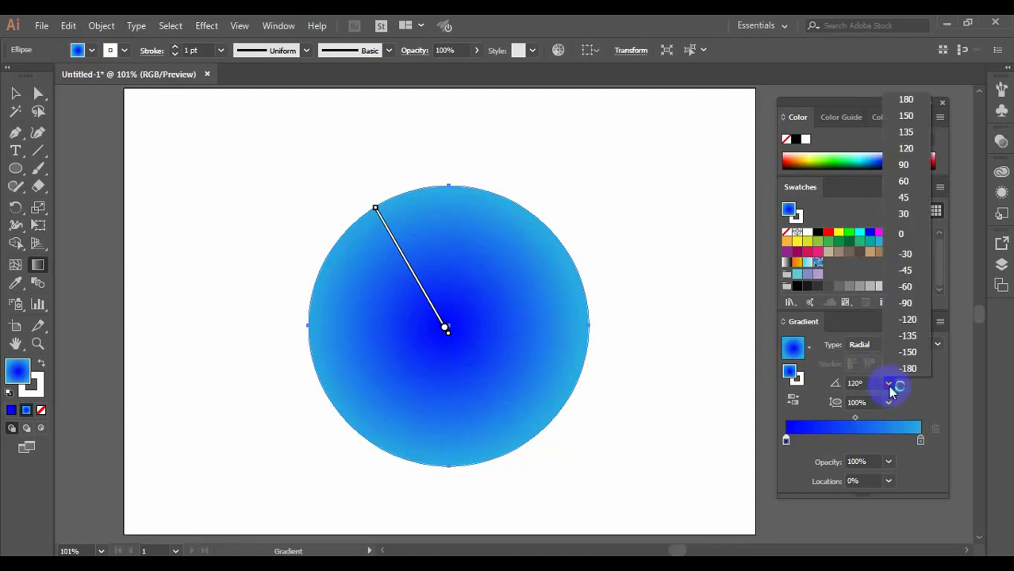
{"action": "left_click", "coordinate": [906, 119]}
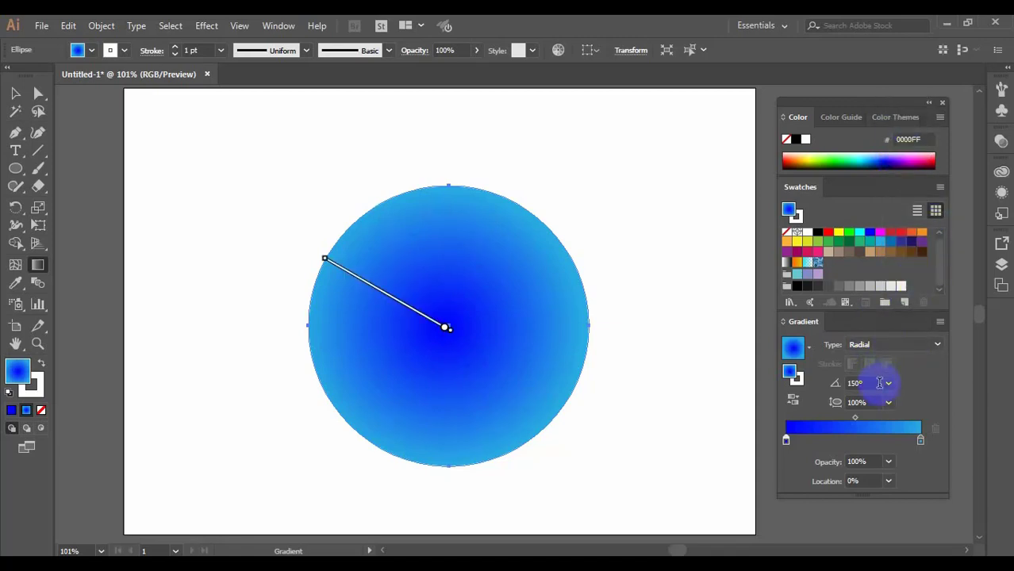
{"action": "left_click", "coordinate": [889, 385]}
{"action": "left_click", "coordinate": [906, 100]}
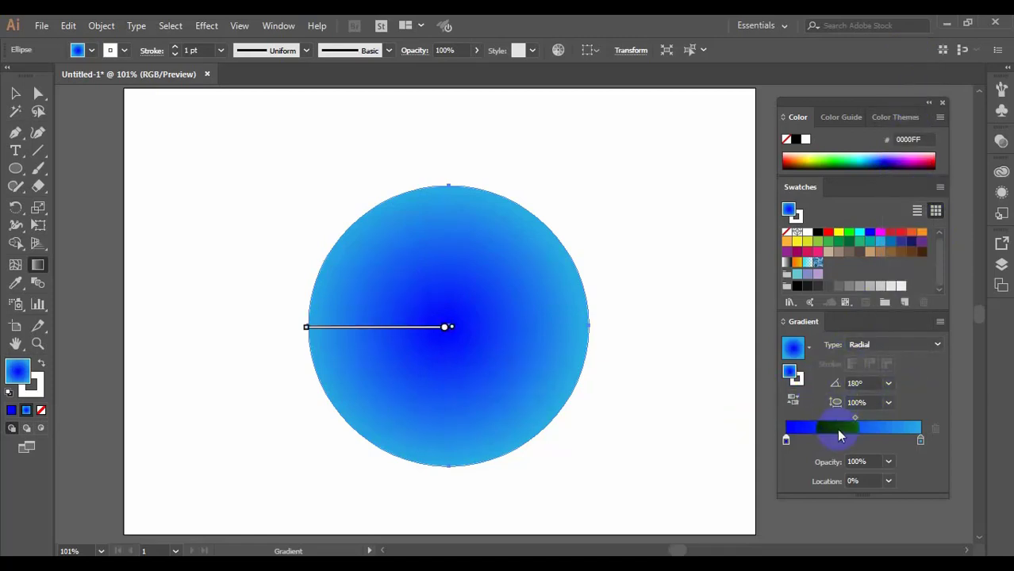
{"action": "left_click", "coordinate": [887, 405]}
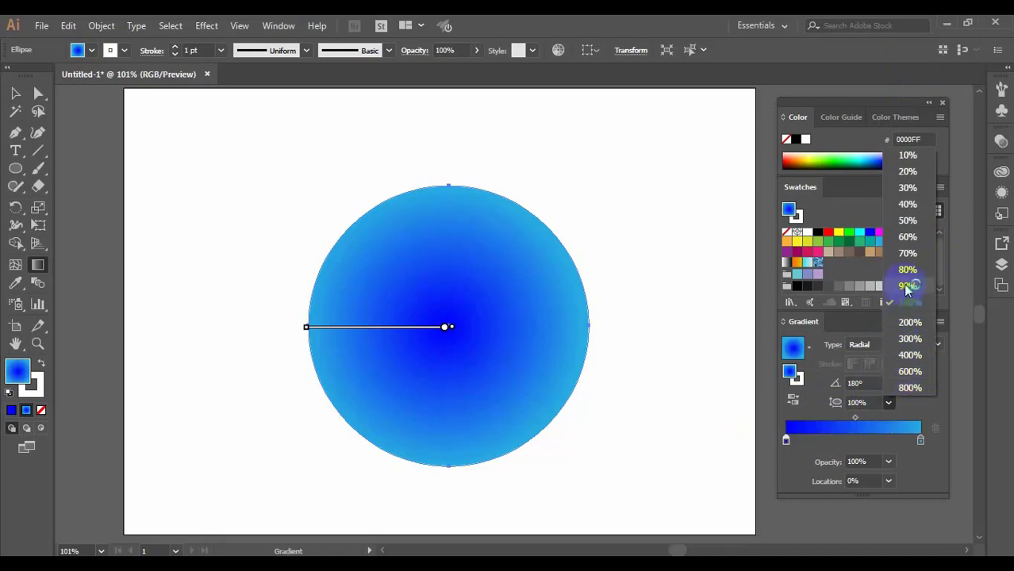
{"action": "left_click", "coordinate": [873, 402]}
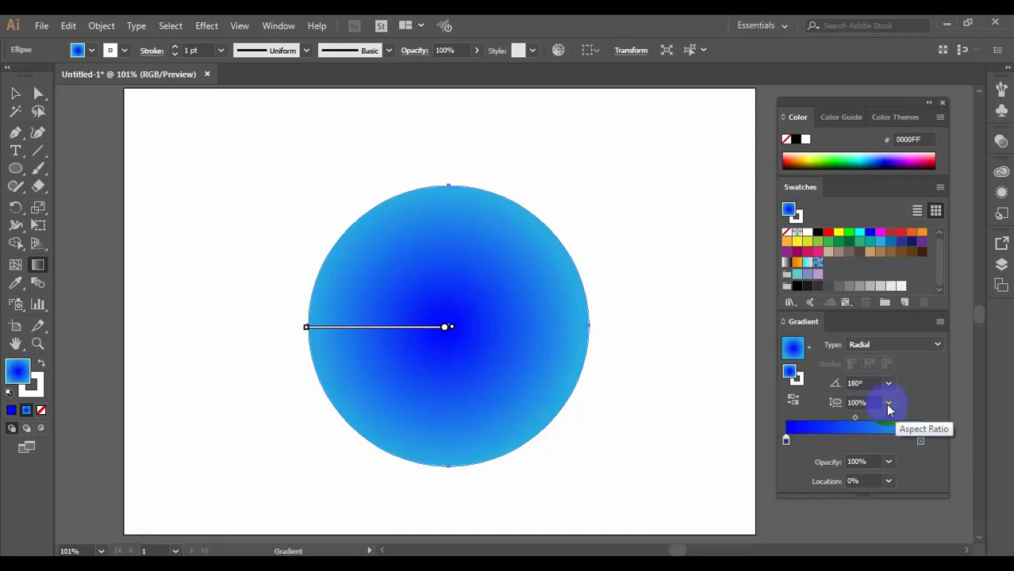
{"action": "left_click", "coordinate": [887, 406]}
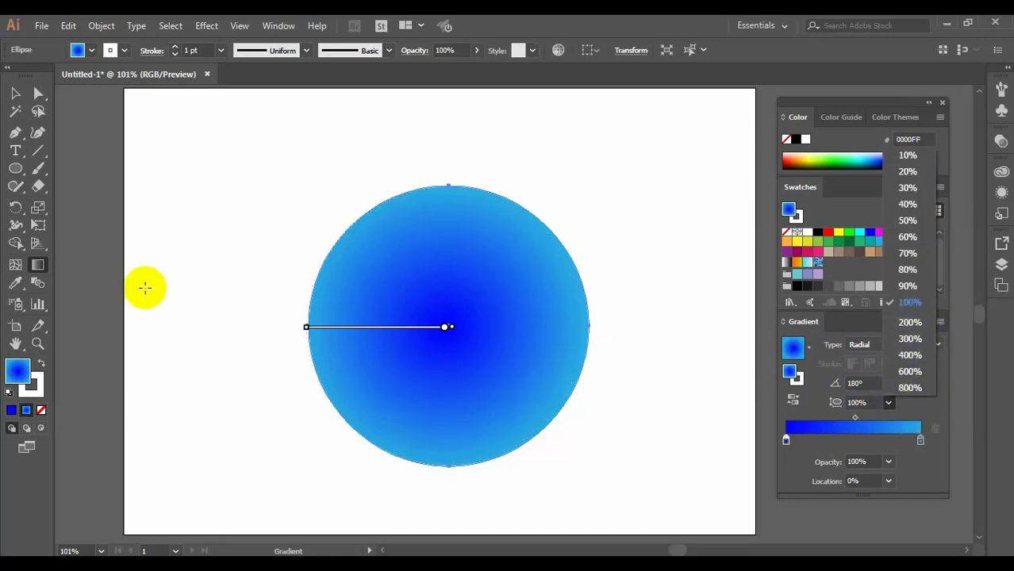
{"action": "left_click", "coordinate": [14, 176]}
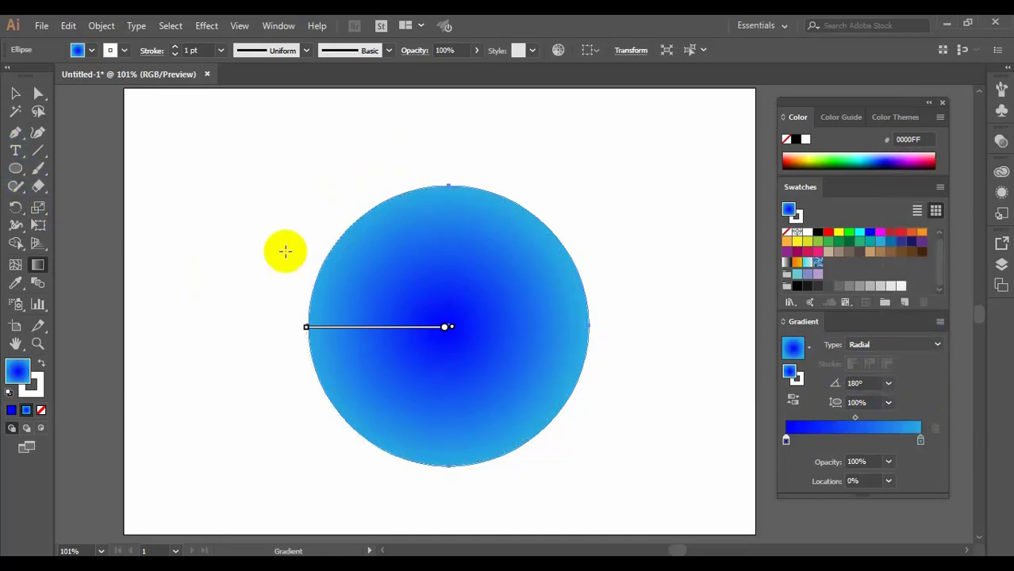
{"action": "left_click_drag", "start_coordinate": [206, 128], "coordinate": [266, 165]}
{"action": "mouse_move", "coordinate": [261, 163]}
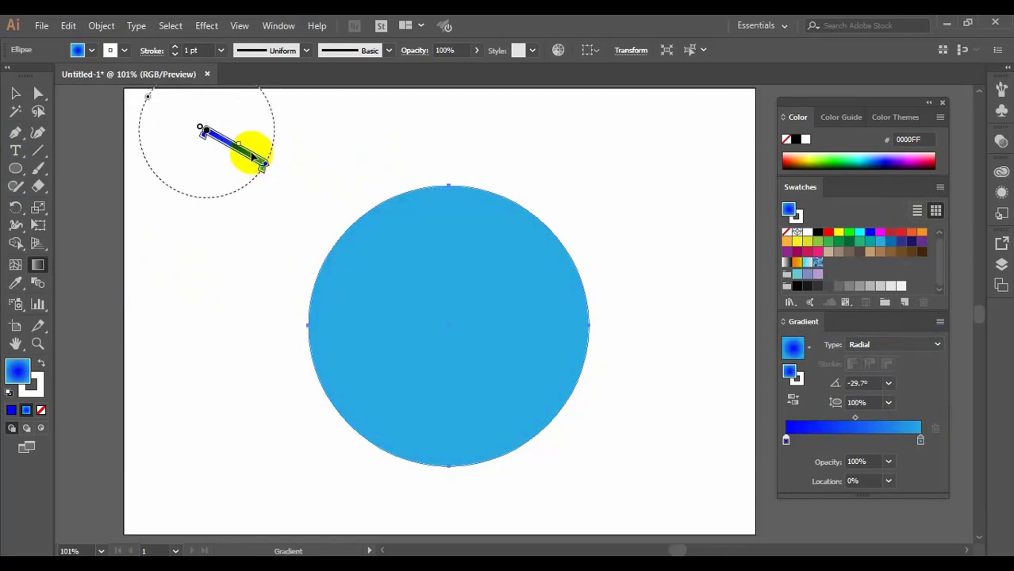
{"action": "key", "text": "ctrl+z"}
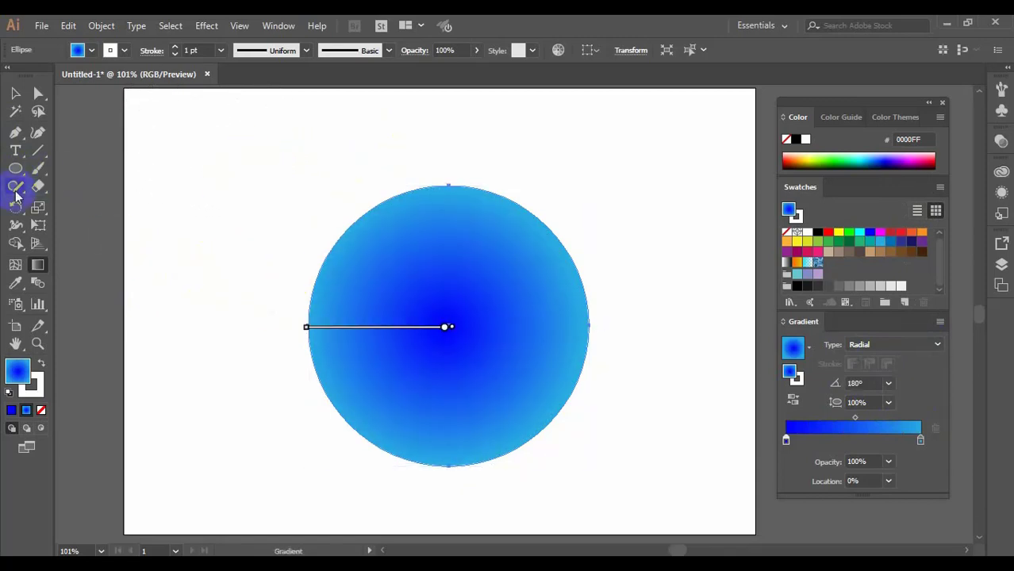
Draw a flat ellipse about 220 pt wide and 54 pt high near the artboard's upper-left corner and set its gradient's aspect ratio to 20%.
{"action": "left_click", "coordinate": [19, 171]}
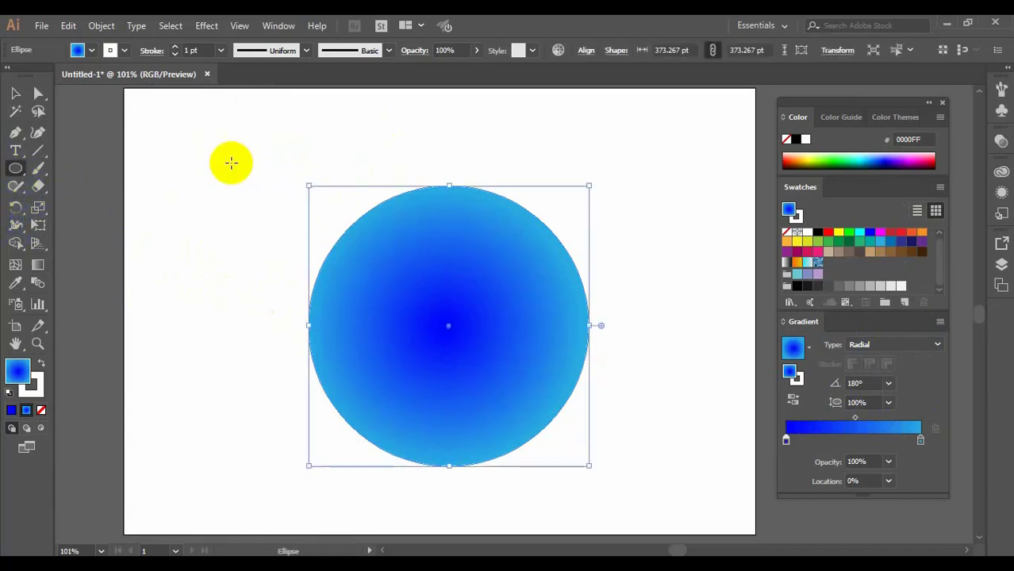
{"action": "left_click_drag", "start_coordinate": [189, 136], "coordinate": [355, 176]}
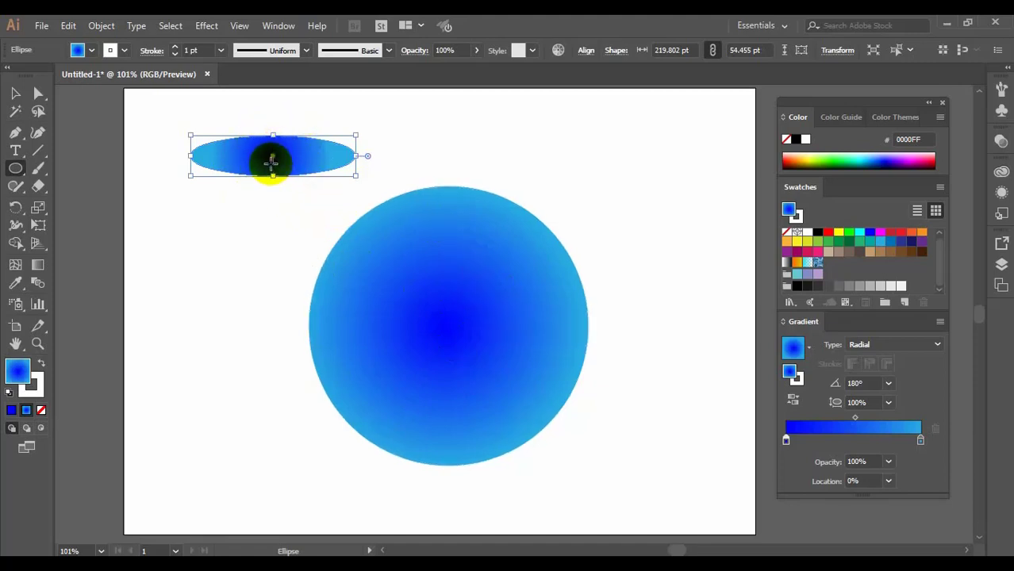
{"action": "left_click", "coordinate": [888, 404]}
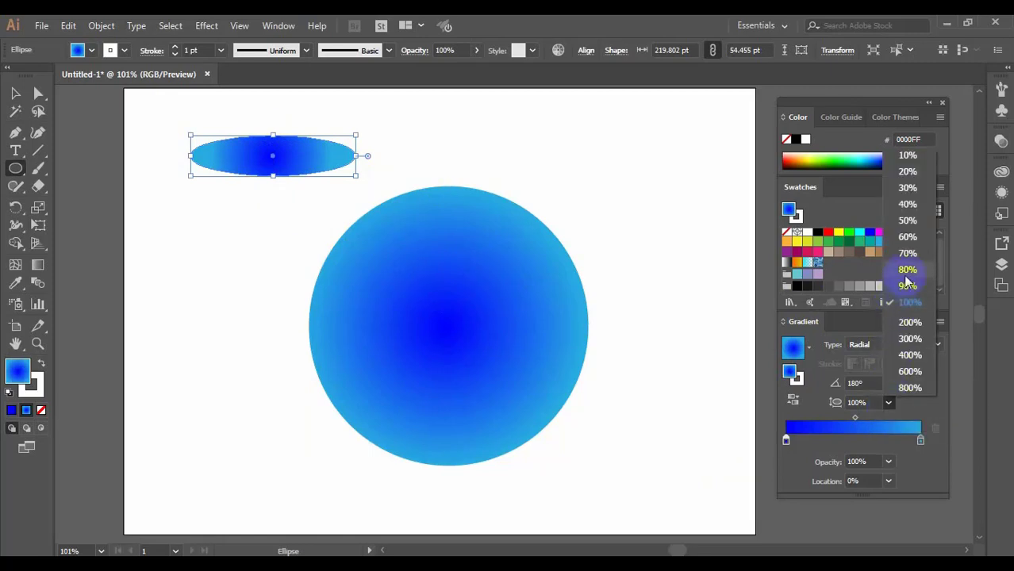
{"action": "left_click", "coordinate": [908, 172]}
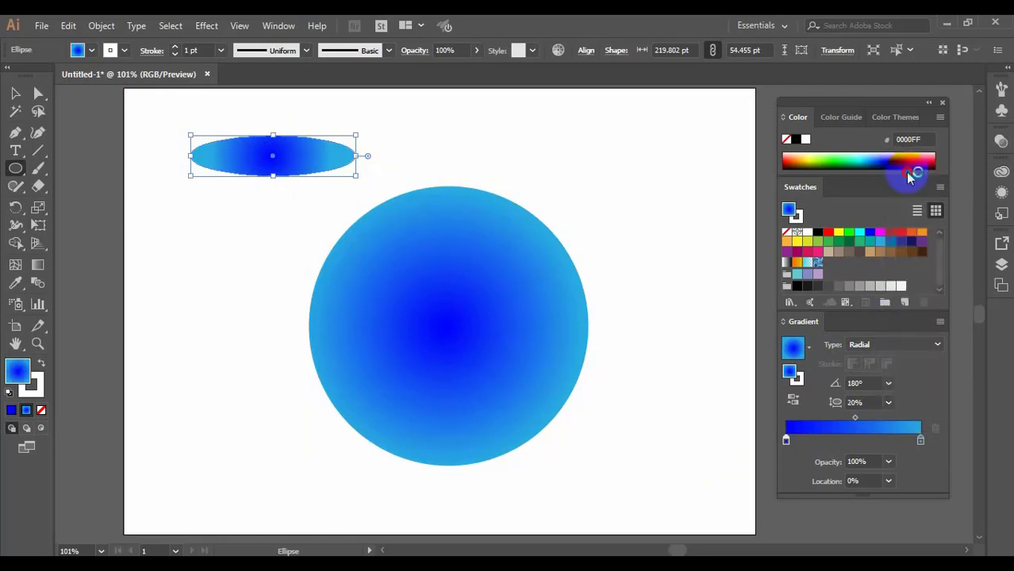
{"action": "left_click_drag", "start_coordinate": [235, 159], "coordinate": [285, 163]}
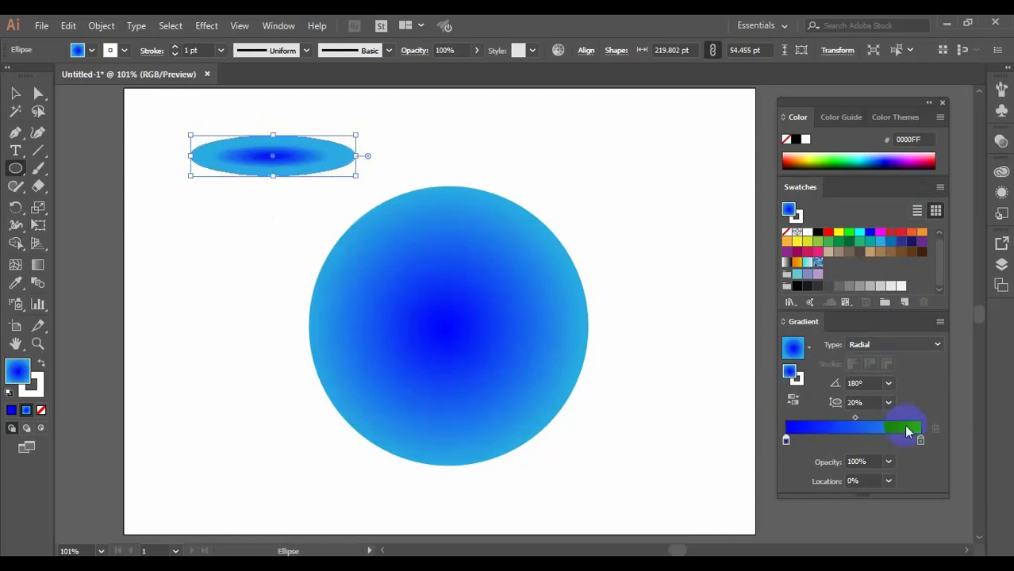
{"action": "left_click", "coordinate": [858, 383]}
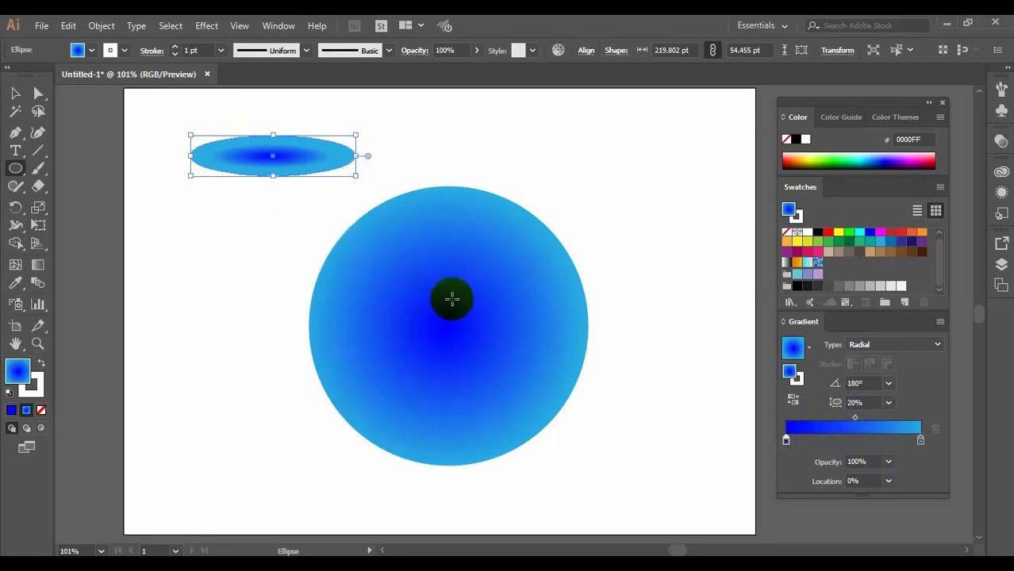
Lower the opacity of the large circle's outer 29ABE2 gradient stop to 50% and further to 30%.
{"action": "left_click", "coordinate": [464, 317]}
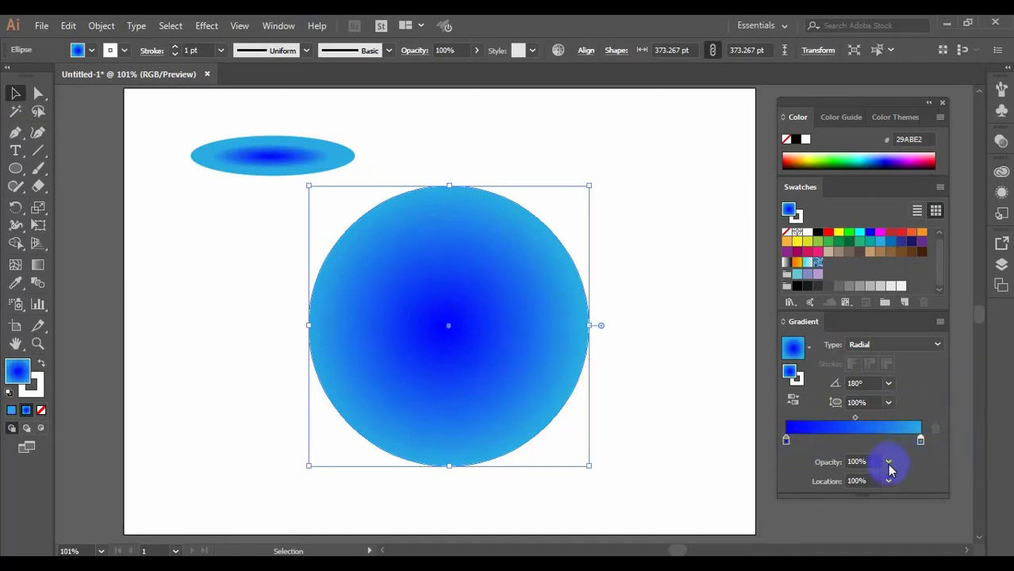
{"action": "left_click", "coordinate": [888, 462]}
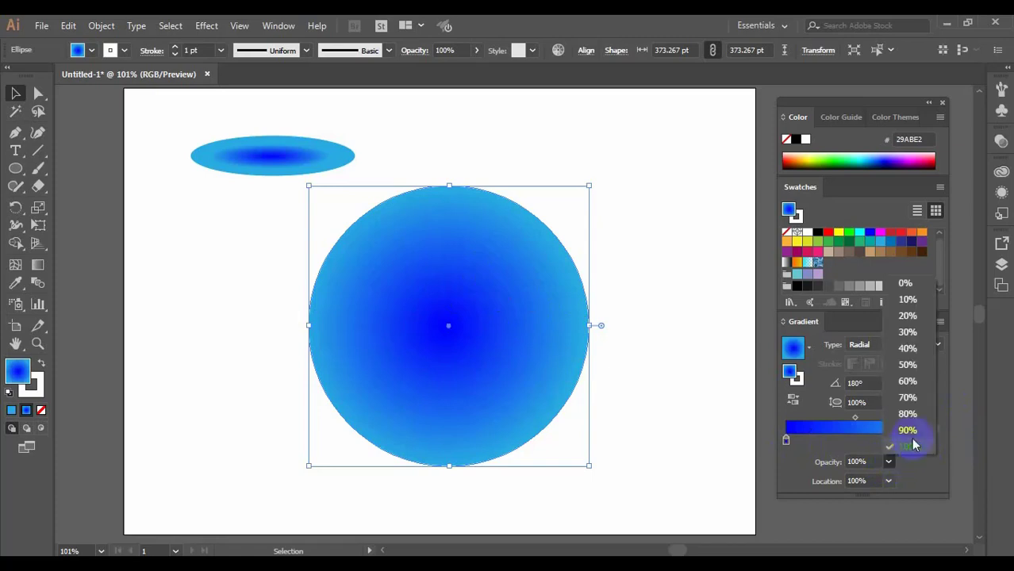
{"action": "left_click", "coordinate": [909, 367]}
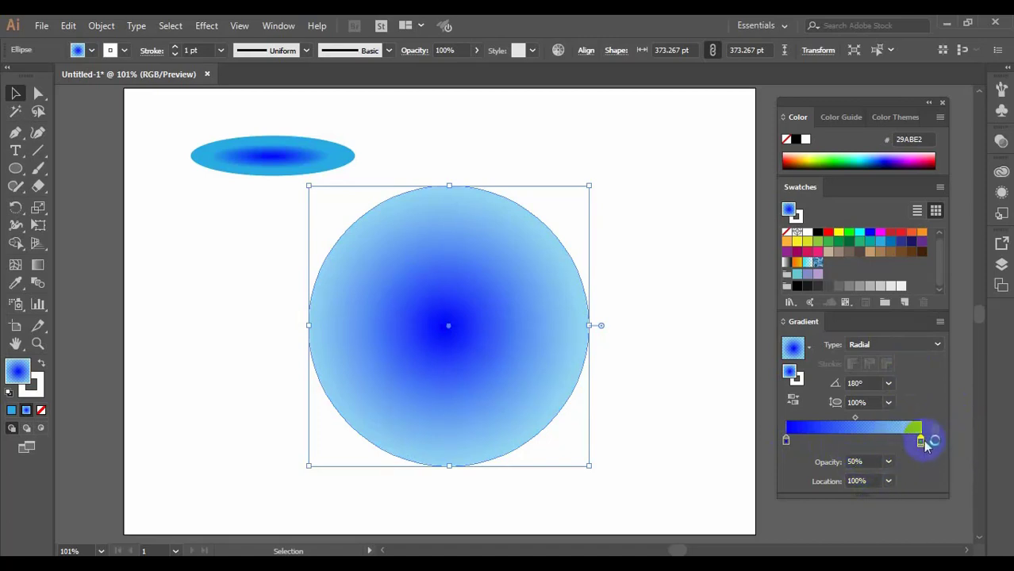
{"action": "left_click", "coordinate": [888, 462]}
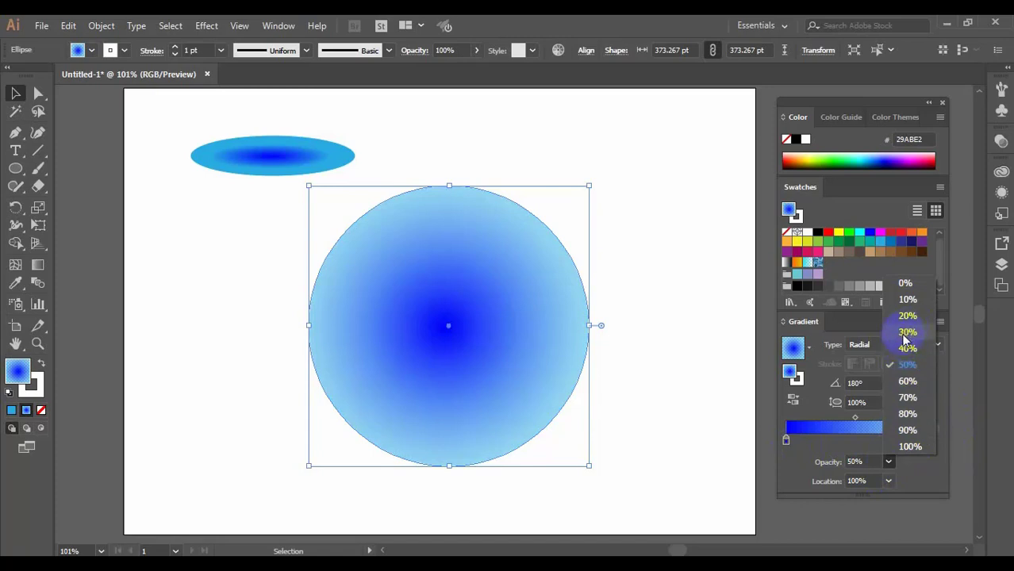
{"action": "left_click", "coordinate": [905, 333]}
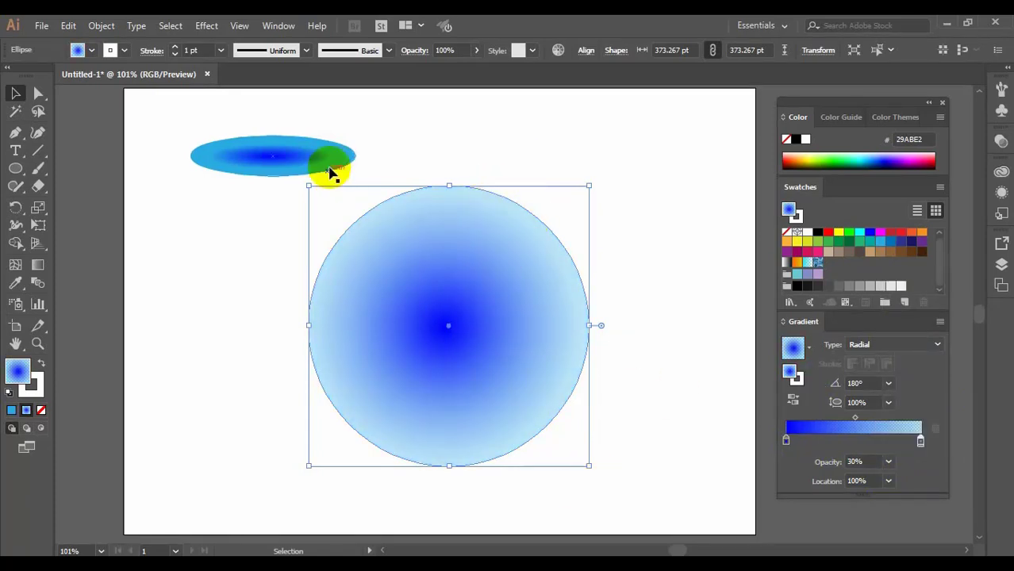
{"action": "left_click", "coordinate": [605, 263]}
{"action": "left_click", "coordinate": [498, 264]}
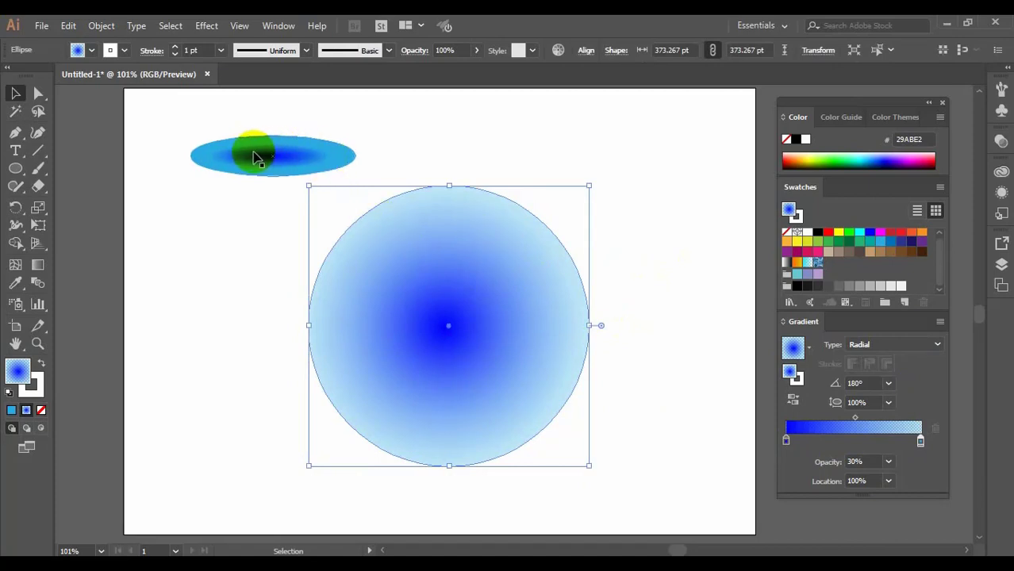
Move the flat ellipse to the circle's upper-left edge and reposition the semi-transparent circle so that it partly overlaps the ellipse.
{"action": "left_click_drag", "start_coordinate": [248, 152], "coordinate": [314, 215]}
{"action": "left_click", "coordinate": [494, 279]}
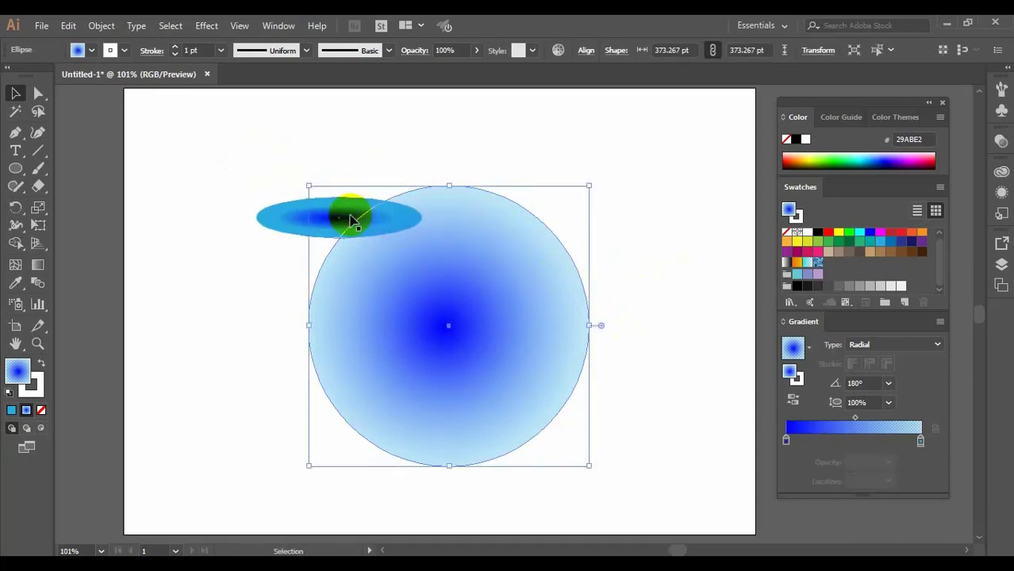
{"action": "left_click_drag", "start_coordinate": [431, 259], "coordinate": [353, 195]}
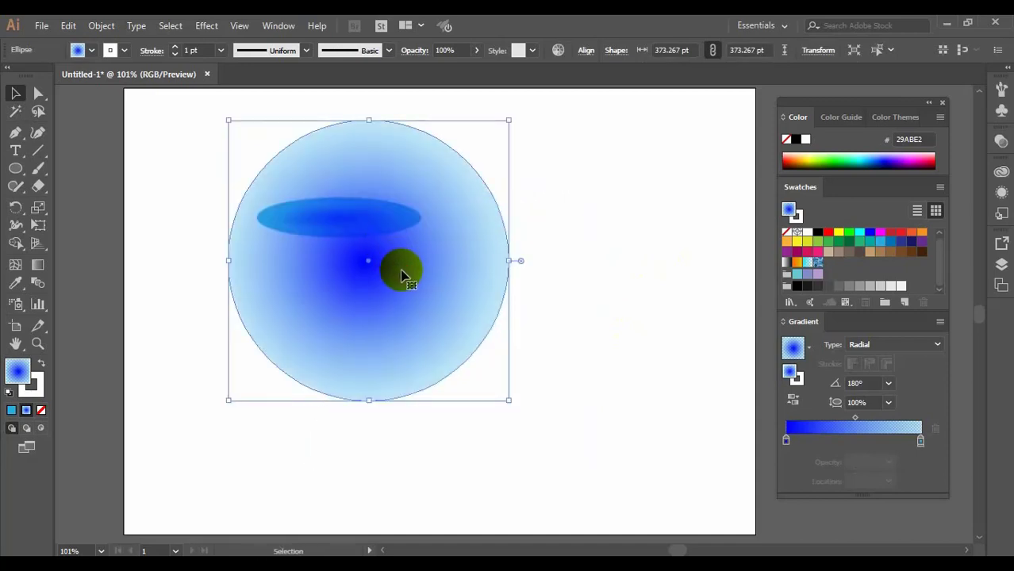
{"action": "left_click_drag", "start_coordinate": [403, 274], "coordinate": [497, 349]}
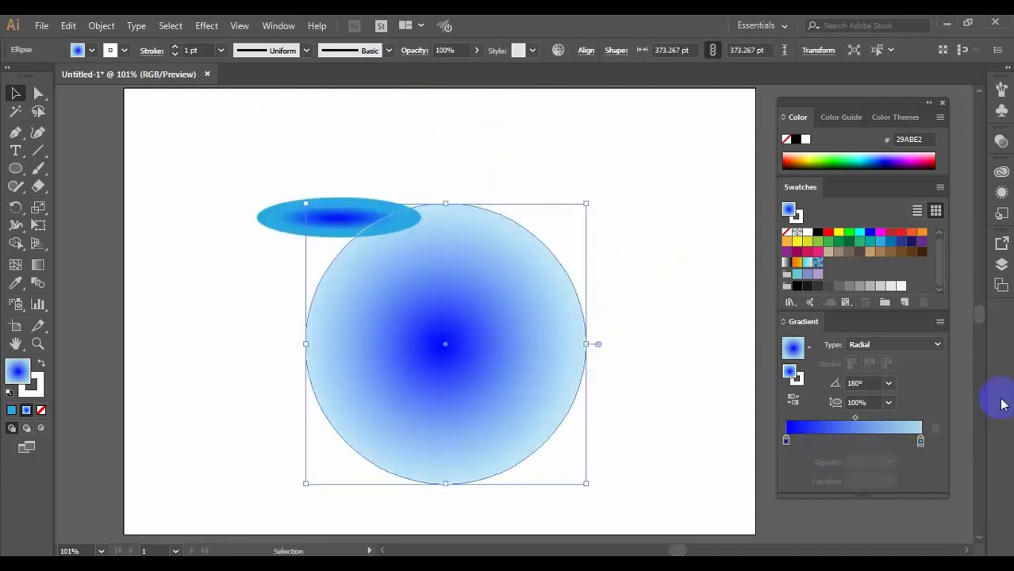
{"action": "left_click", "coordinate": [920, 442]}
{"action": "left_click", "coordinate": [855, 466]}
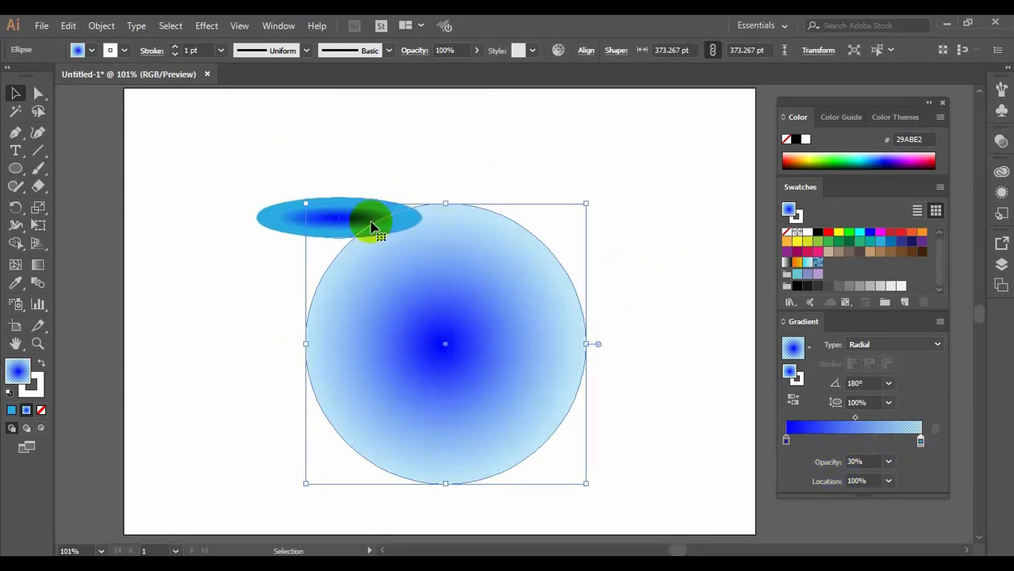
{"action": "left_click_drag", "start_coordinate": [442, 288], "coordinate": [470, 233]}
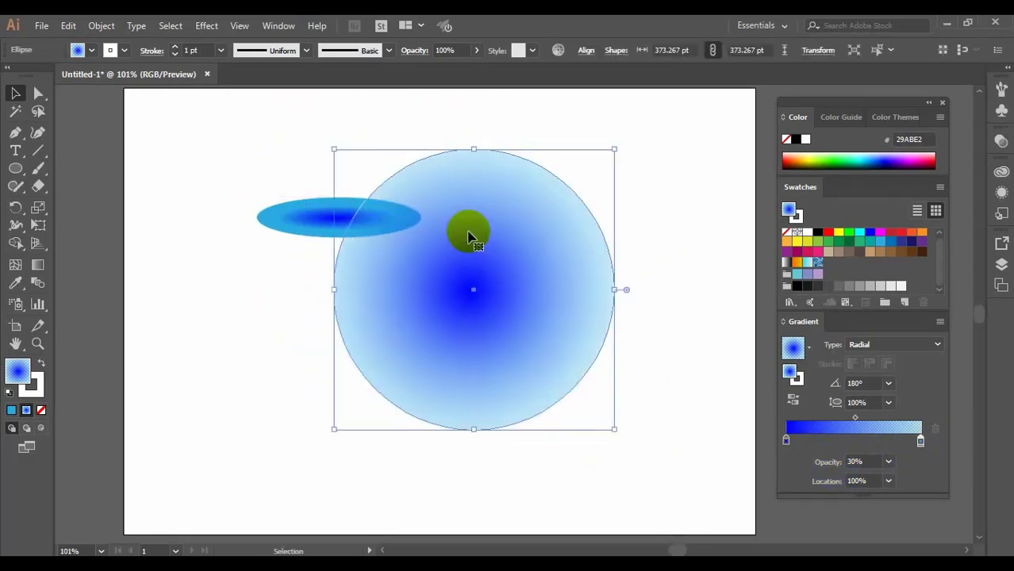
Add a gradient stop between the circle's blue and 29ABE2 stops and set its location to 50%.
{"action": "left_click", "coordinate": [889, 482]}
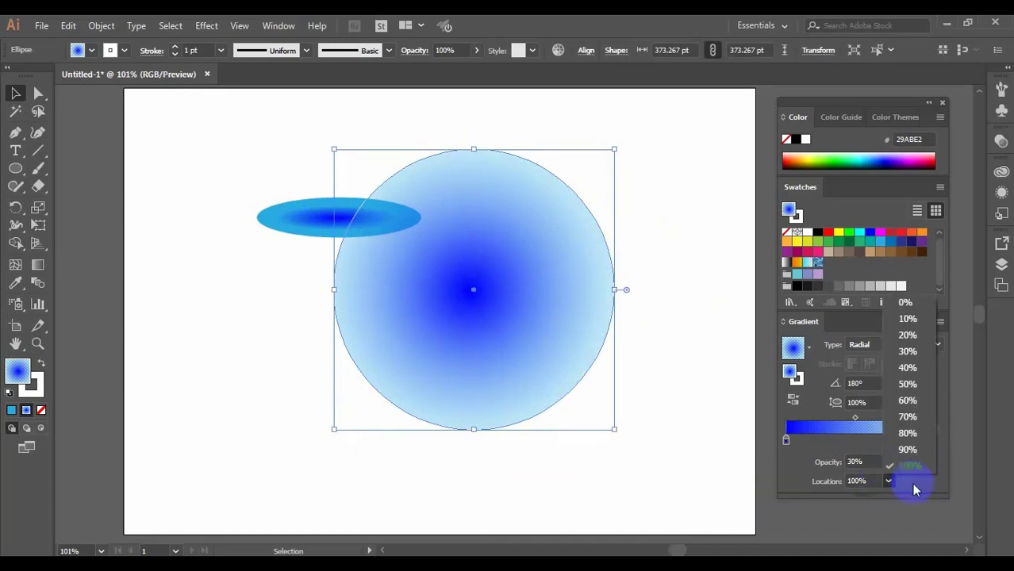
{"action": "left_click", "coordinate": [909, 467]}
{"action": "left_click", "coordinate": [806, 443]}
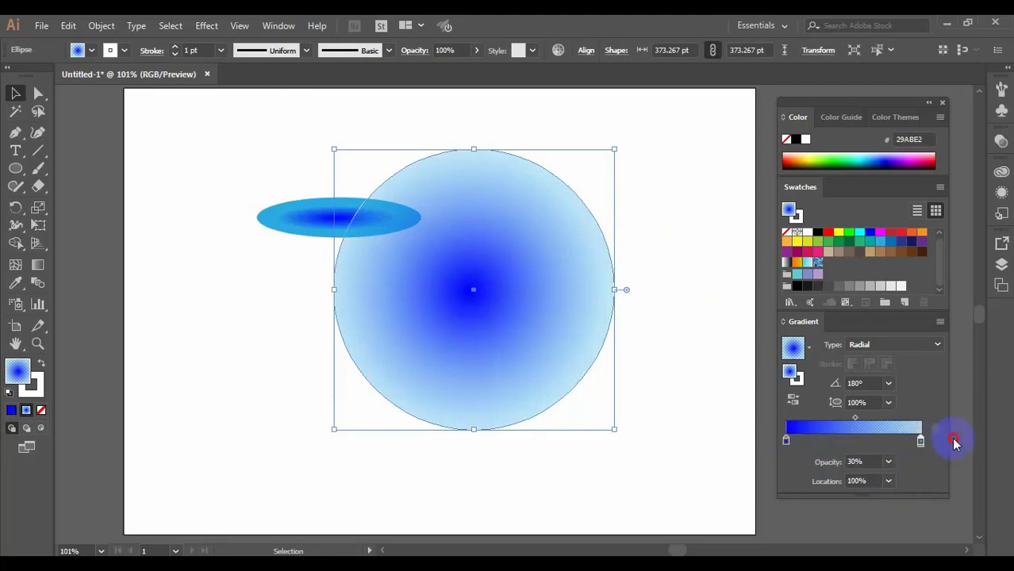
{"action": "left_click_drag", "start_coordinate": [785, 443], "coordinate": [945, 448]}
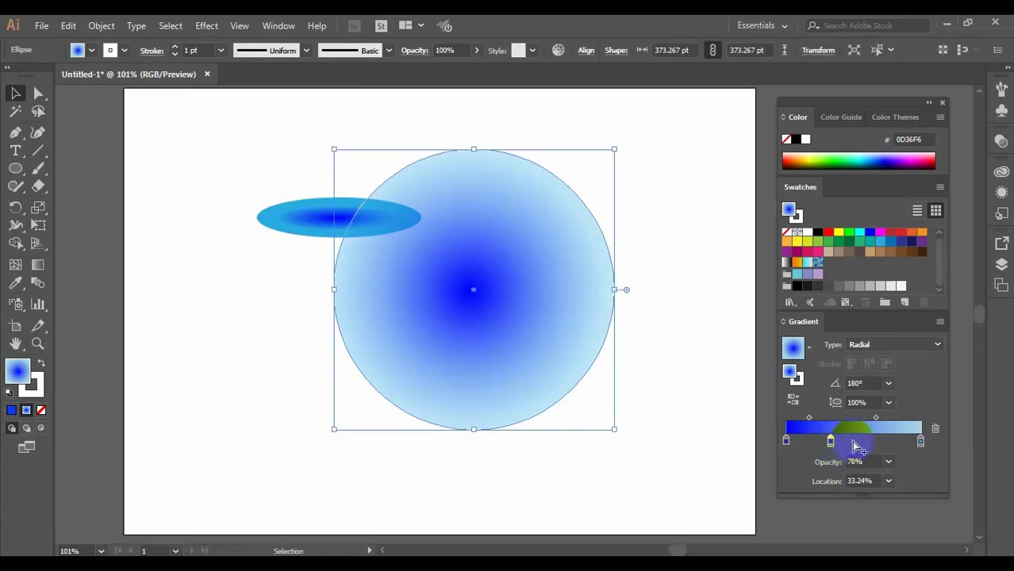
{"action": "left_click", "coordinate": [887, 481]}
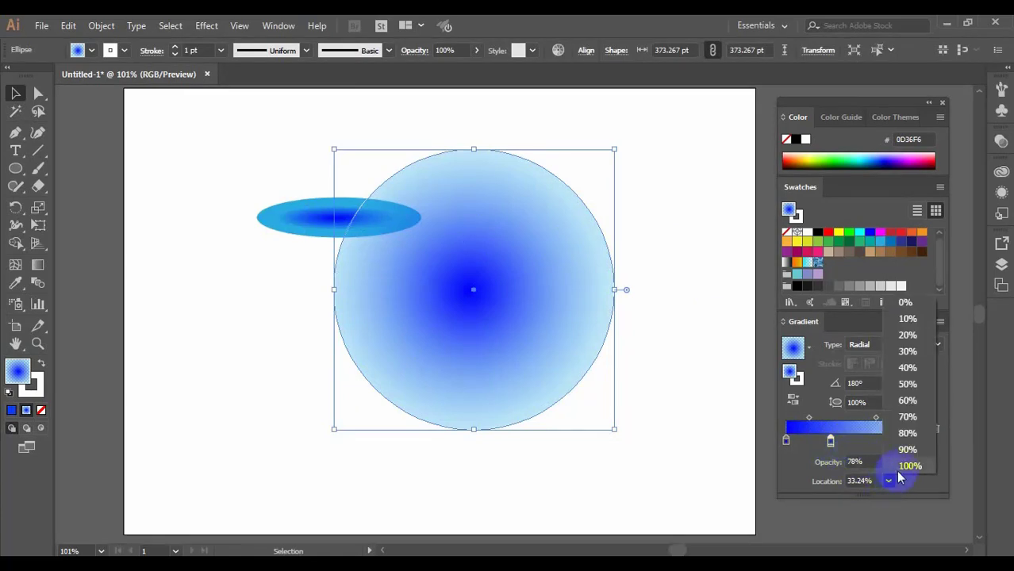
{"action": "left_click", "coordinate": [906, 384]}
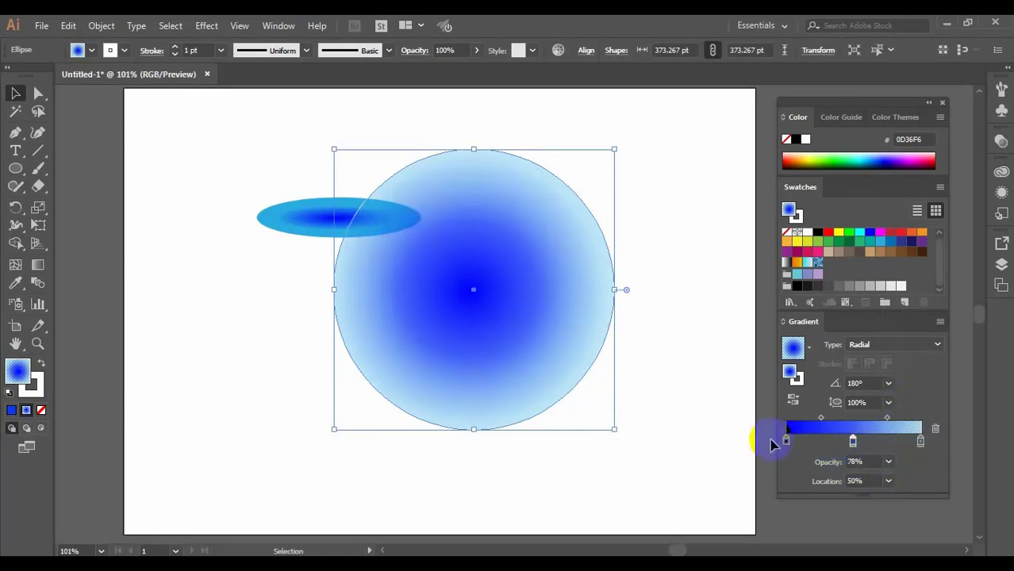
Delete the large gradient circle and the flat ellipse from the artboard.
{"action": "left_click", "coordinate": [783, 444]}
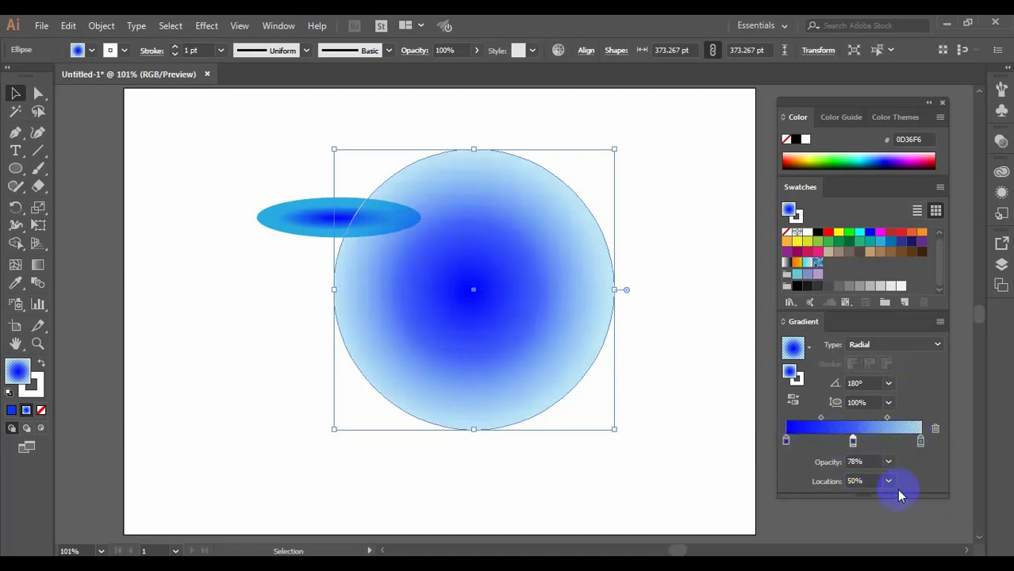
{"action": "left_click", "coordinate": [852, 442]}
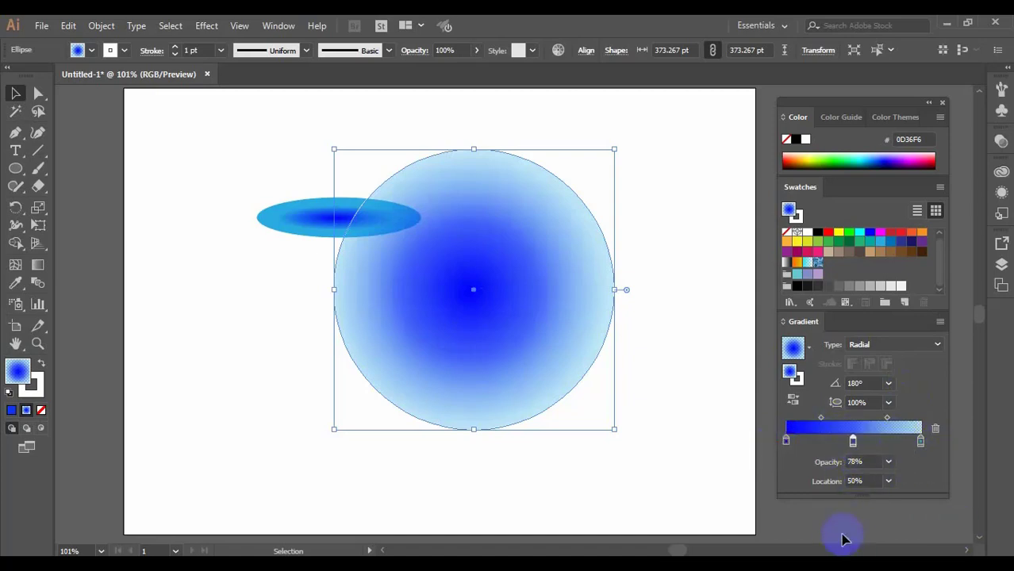
{"action": "left_click_drag", "start_coordinate": [700, 419], "coordinate": [305, 185]}
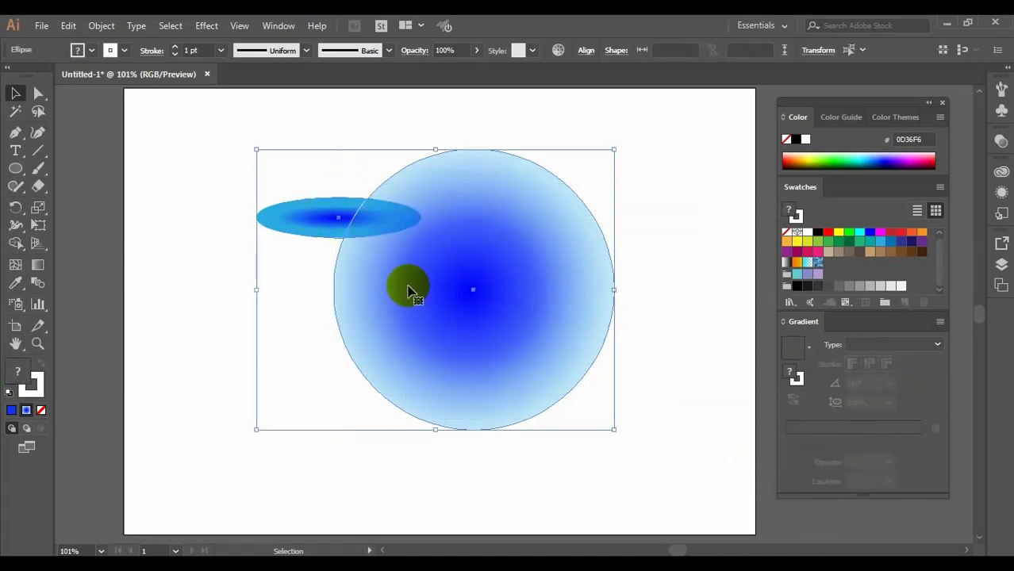
{"action": "key", "text": "Delete"}
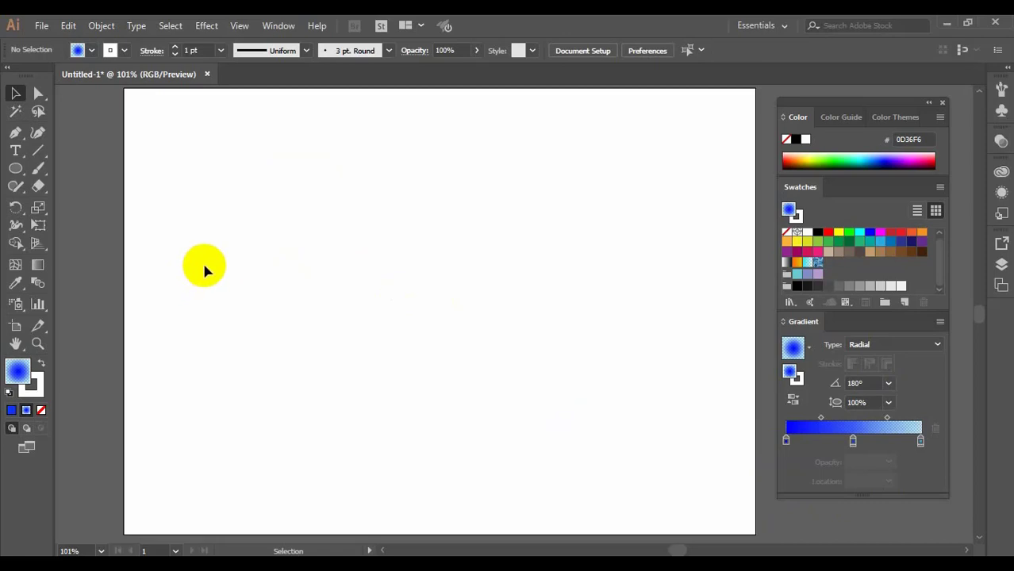
Draw a tall, narrow vertical rectangle in the middle of the empty artboard.
{"action": "left_click_drag", "start_coordinate": [21, 182], "coordinate": [71, 165]}
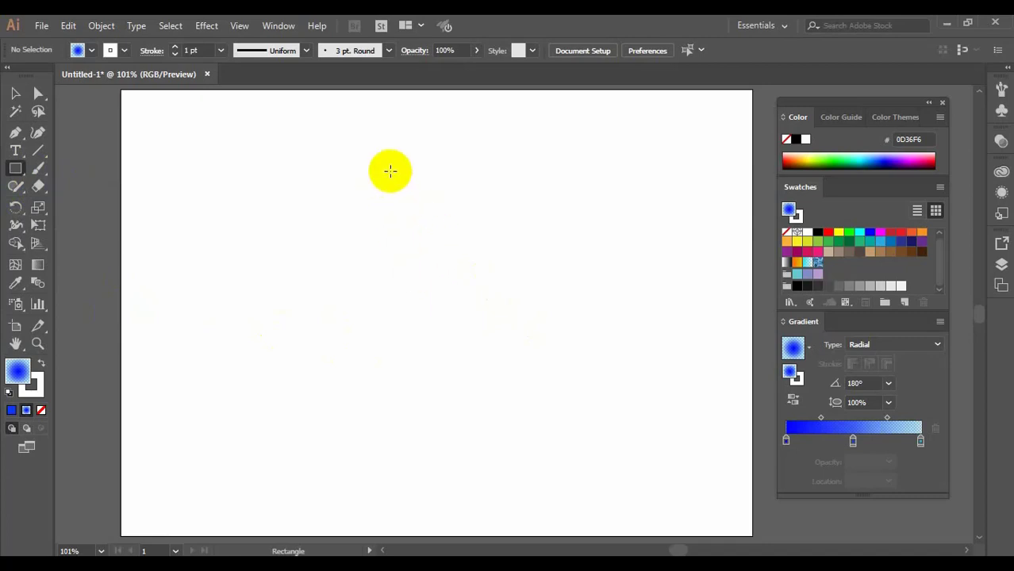
{"action": "left_click_drag", "start_coordinate": [403, 132], "coordinate": [420, 432]}
{"action": "left_click_drag", "start_coordinate": [420, 431], "coordinate": [421, 432]}
{"action": "left_click_drag", "start_coordinate": [333, 154], "coordinate": [354, 140]}
{"action": "left_click_drag", "start_coordinate": [399, 262], "coordinate": [491, 262]}
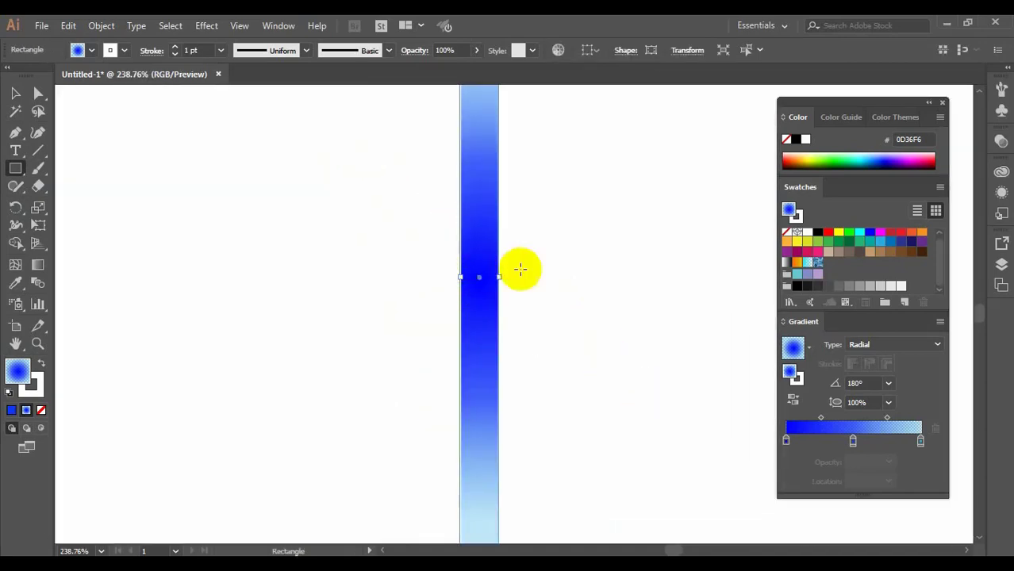
Fill the narrow vertical rectangle with the dark green swatch 006837.
{"action": "left_click_drag", "start_coordinate": [500, 217], "coordinate": [489, 360]}
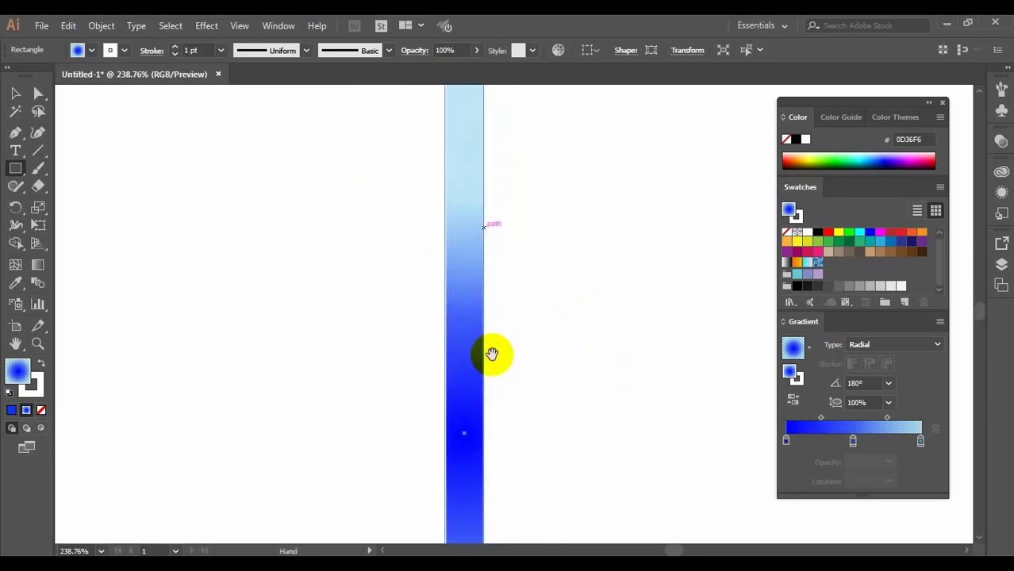
{"action": "left_click_drag", "start_coordinate": [507, 262], "coordinate": [509, 207]}
{"action": "left_click_drag", "start_coordinate": [539, 314], "coordinate": [546, 241]}
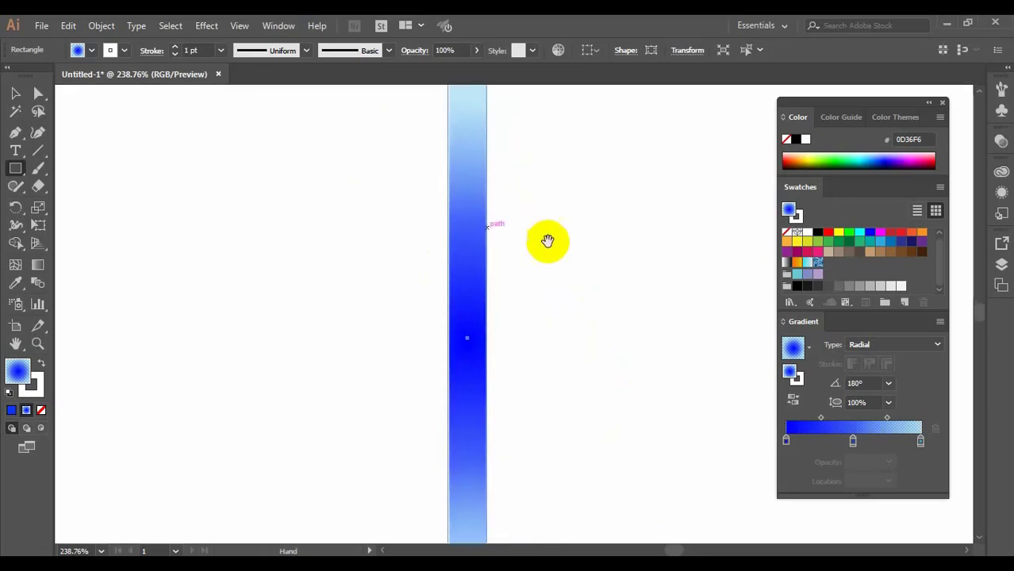
{"action": "key", "text": "ctrl+minus"}
{"action": "key", "text": "ctrl+minus"}
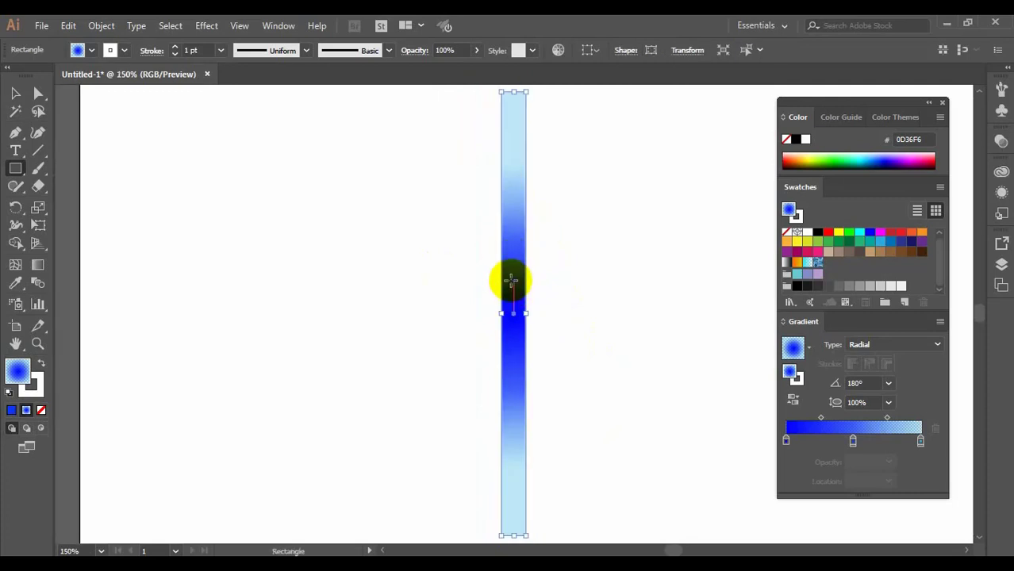
{"action": "left_click_drag", "start_coordinate": [549, 276], "coordinate": [539, 278]}
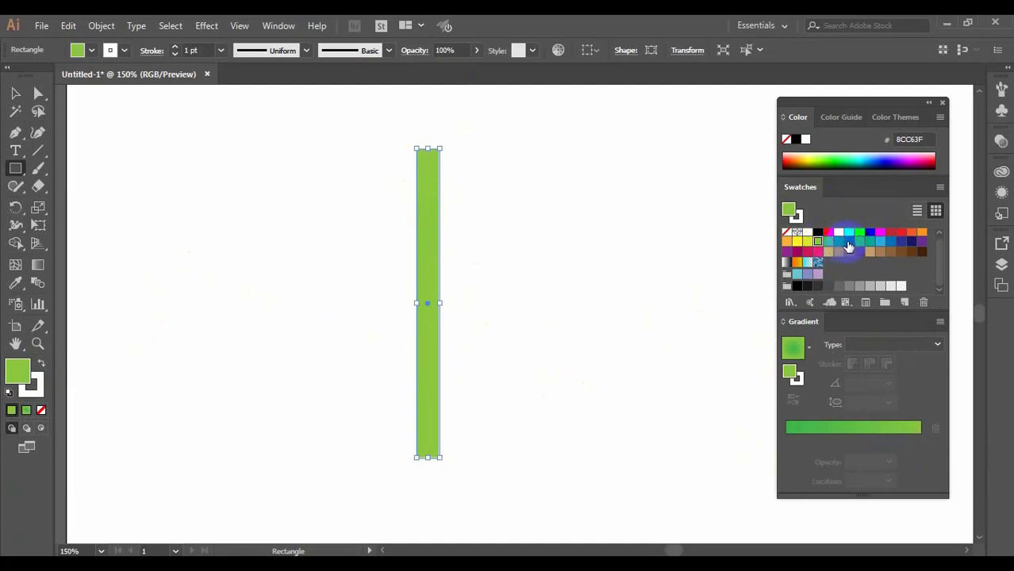
{"action": "left_click", "coordinate": [848, 242]}
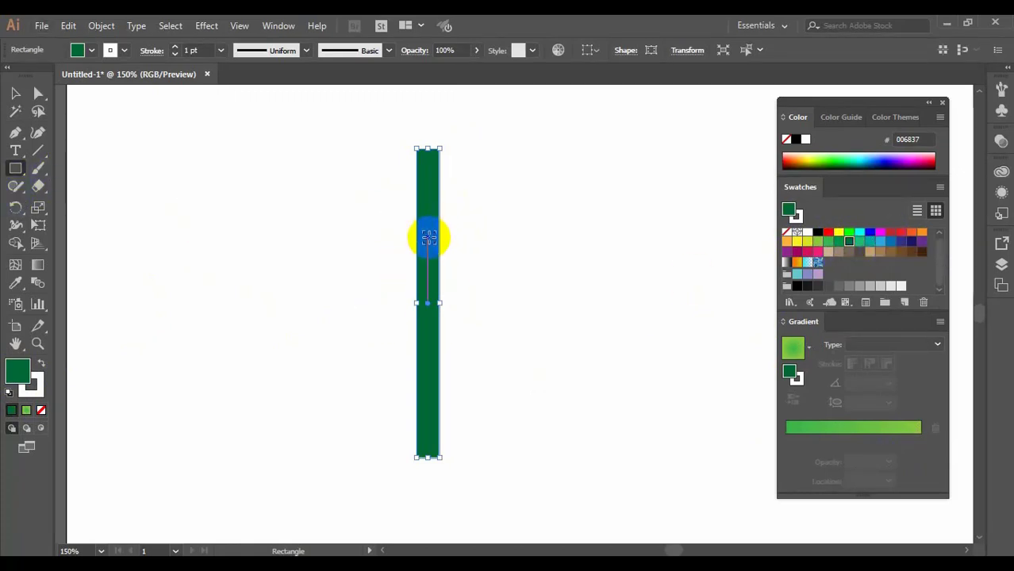
Duplicate the green rectangle directly beside its right edge and repeat the copy to form three adjoining strips.
{"action": "key", "text": "v"}
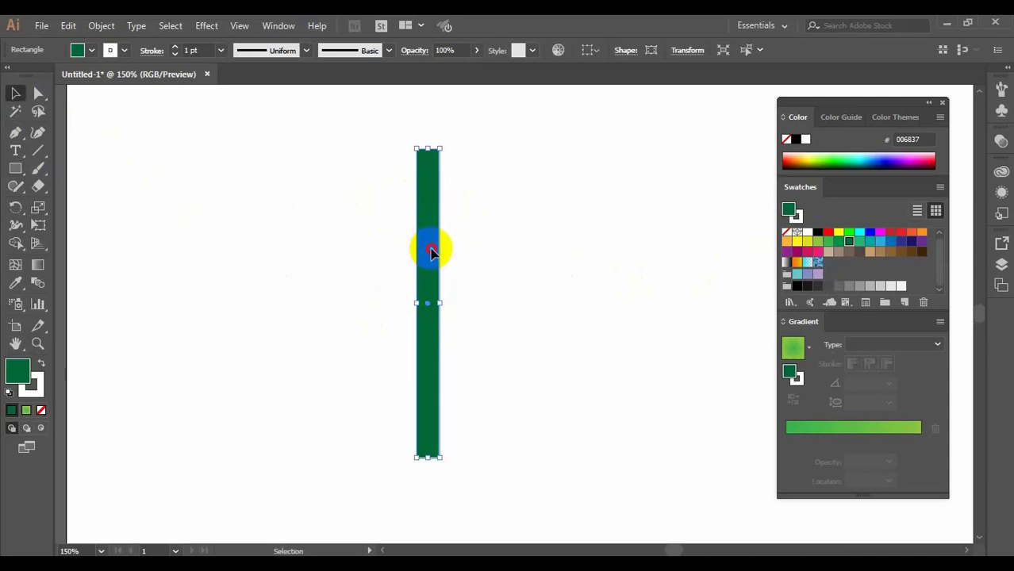
{"action": "left_click_drag", "start_coordinate": [431, 252], "coordinate": [453, 251]}
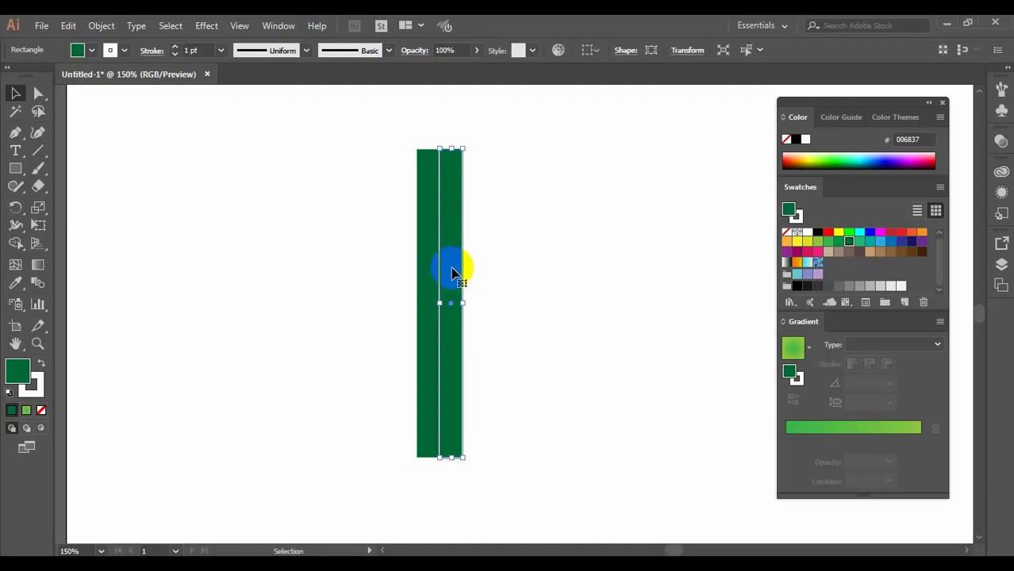
{"action": "key", "text": "ctrl+d"}
{"action": "left_click", "coordinate": [512, 226]}
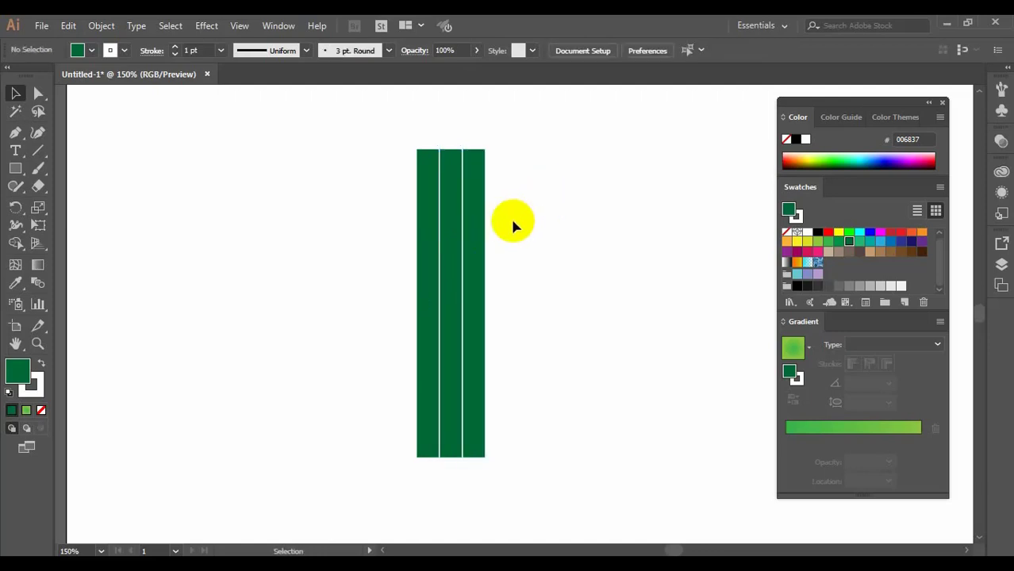
{"action": "left_click_drag", "start_coordinate": [520, 199], "coordinate": [406, 300]}
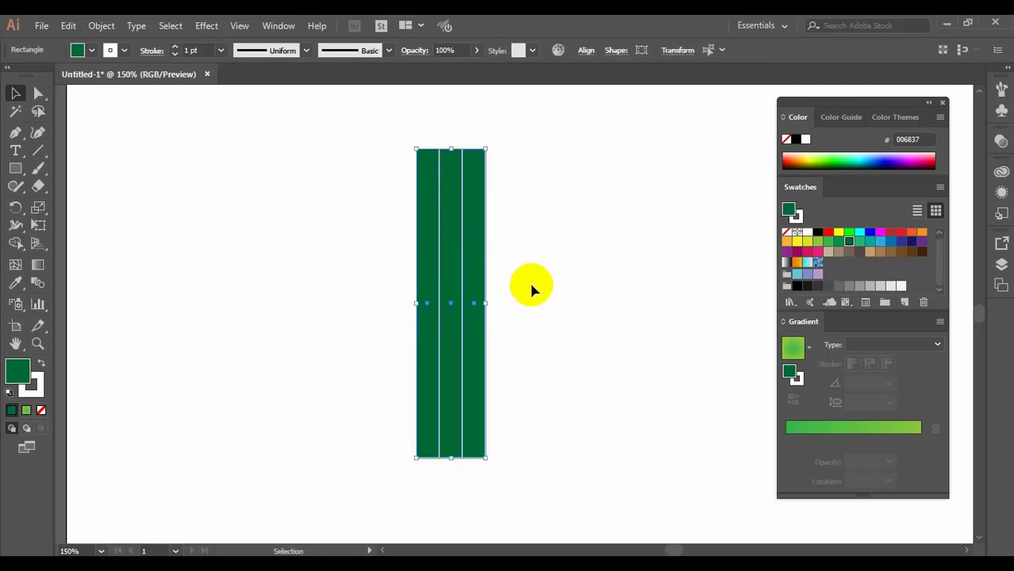
{"action": "left_click", "coordinate": [508, 302]}
Apply a radial gradient to the rightmost strip and set both of its color stops to dark green 006837.
{"action": "key", "text": "ctrl+space"}
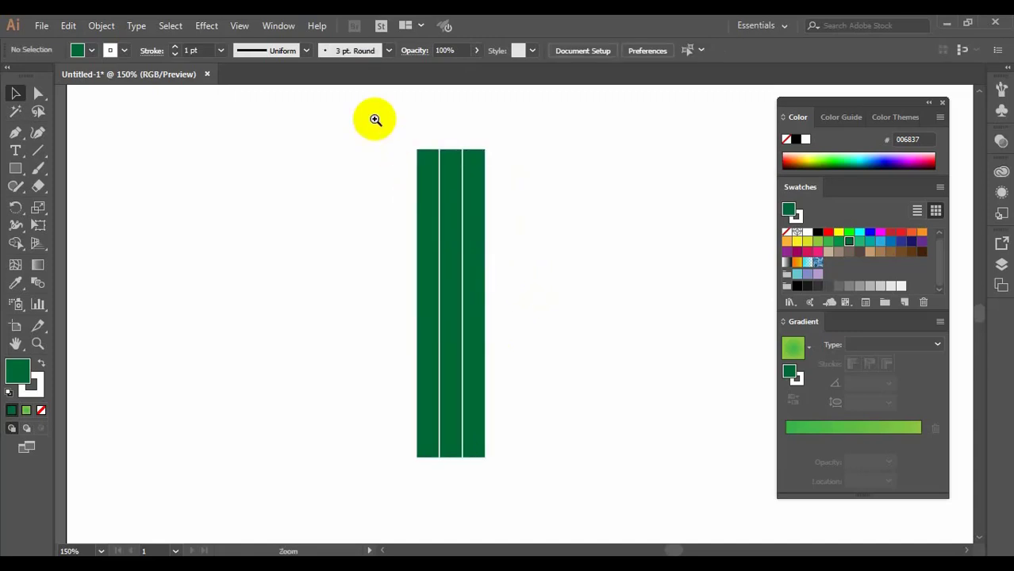
{"action": "left_click_drag", "start_coordinate": [375, 119], "coordinate": [541, 478]}
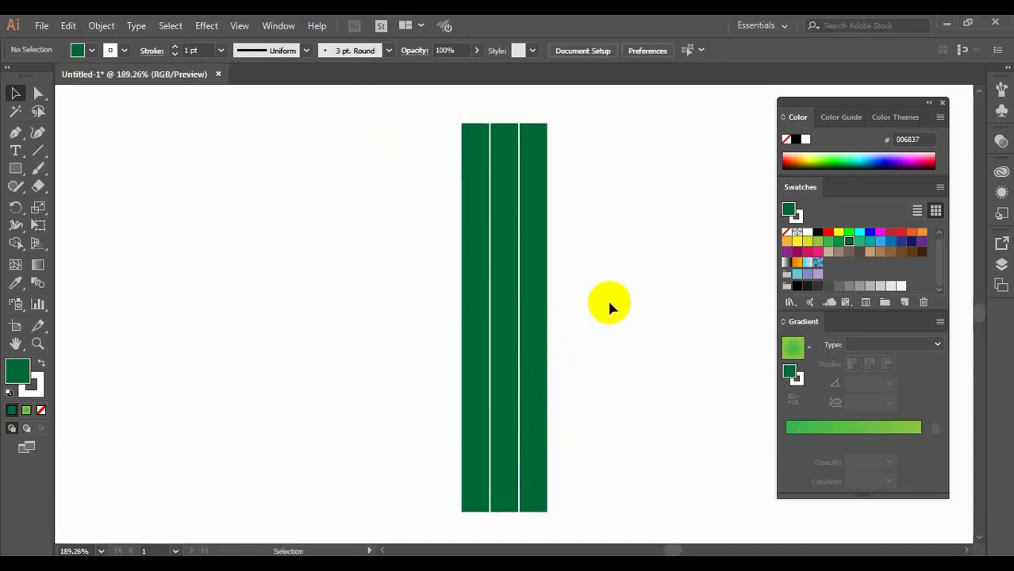
{"action": "left_click", "coordinate": [511, 303]}
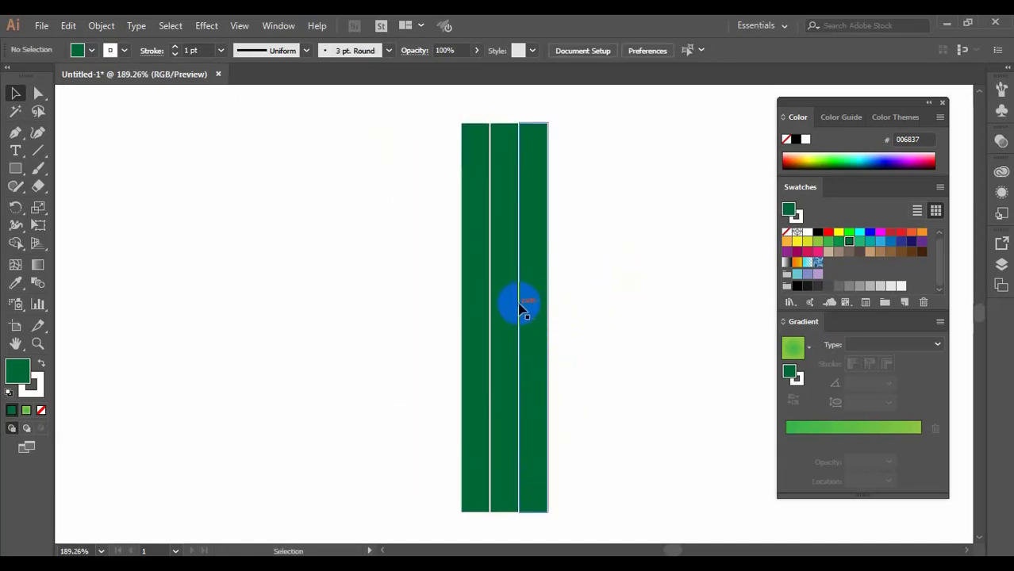
{"action": "left_click", "coordinate": [543, 310]}
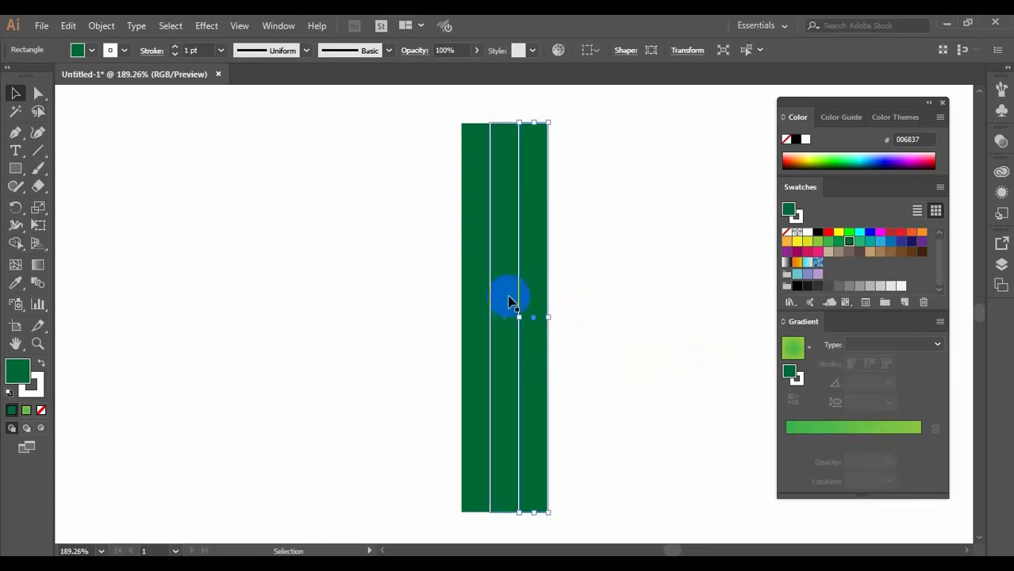
{"action": "left_click", "coordinate": [821, 440]}
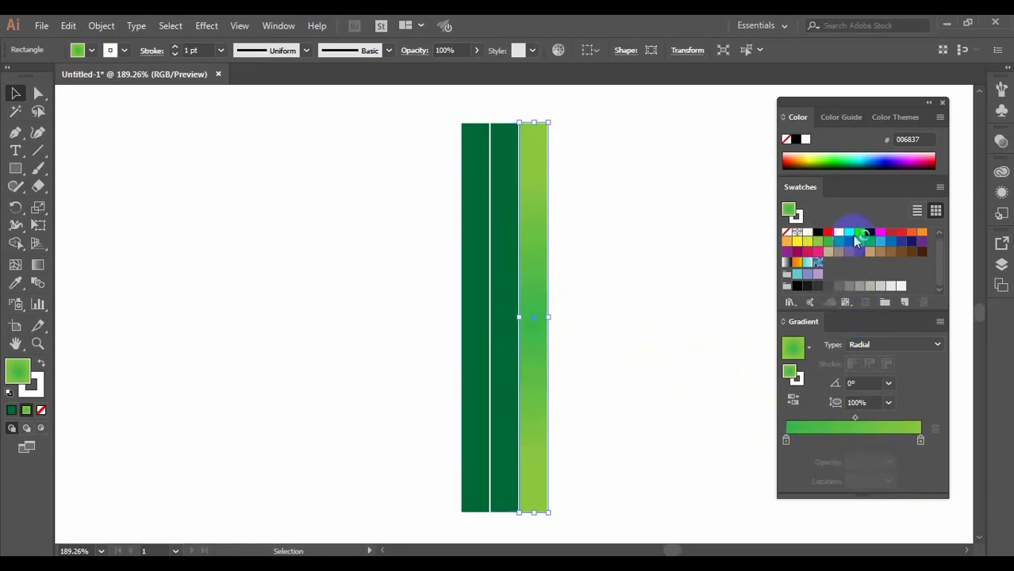
{"action": "left_click_drag", "start_coordinate": [851, 245], "coordinate": [786, 439]}
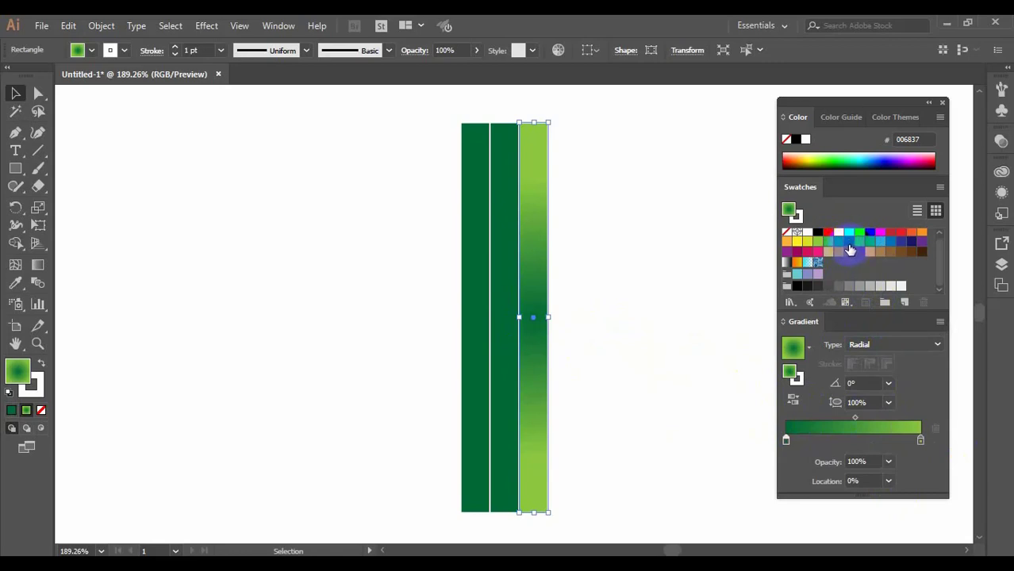
{"action": "left_click_drag", "start_coordinate": [850, 250], "coordinate": [920, 443]}
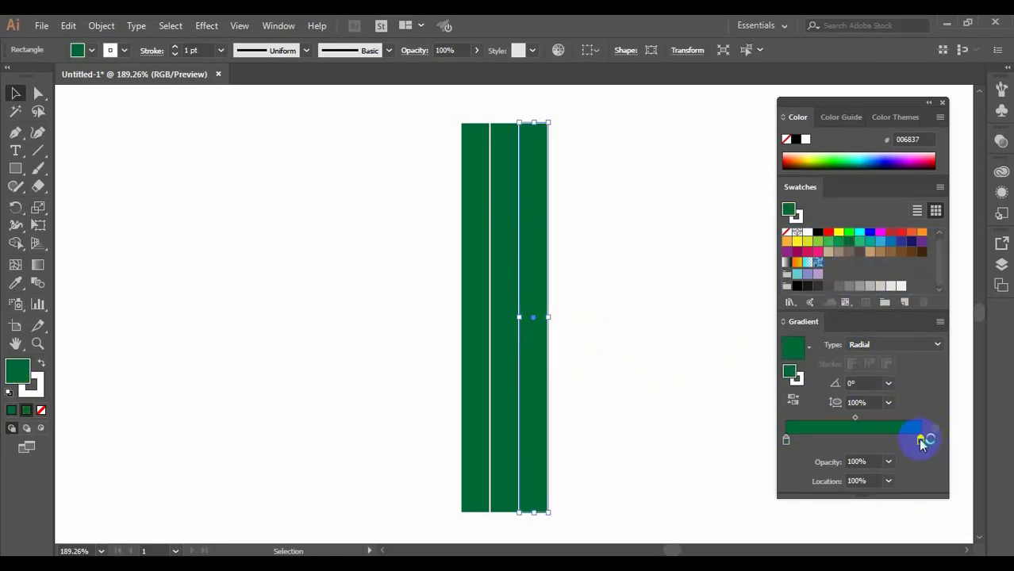
Activate the Gradient tool on the rightmost strip and change its gradient type to Linear.
{"action": "left_click", "coordinate": [37, 265]}
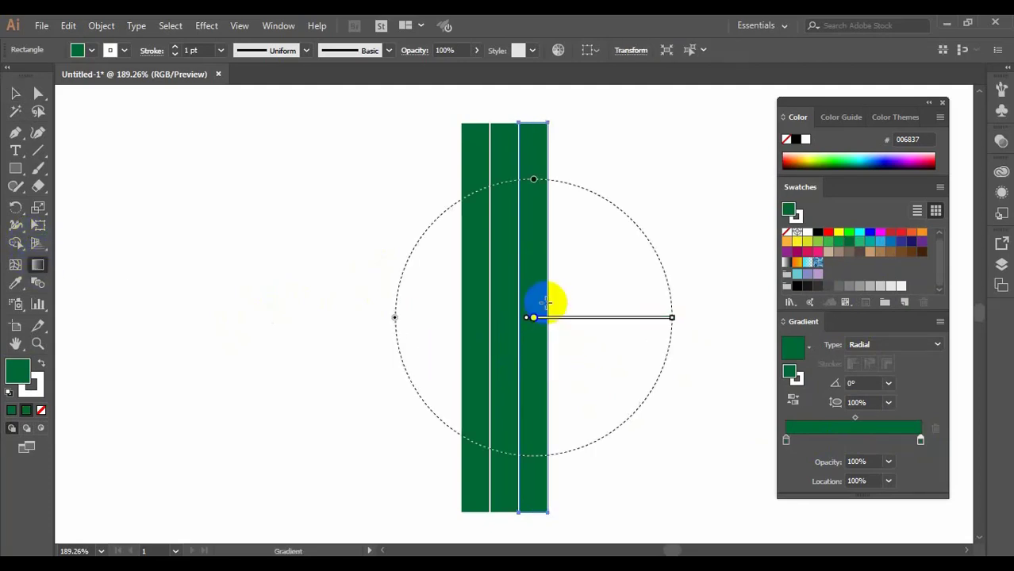
{"action": "left_click", "coordinate": [933, 342]}
{"action": "left_click", "coordinate": [907, 358]}
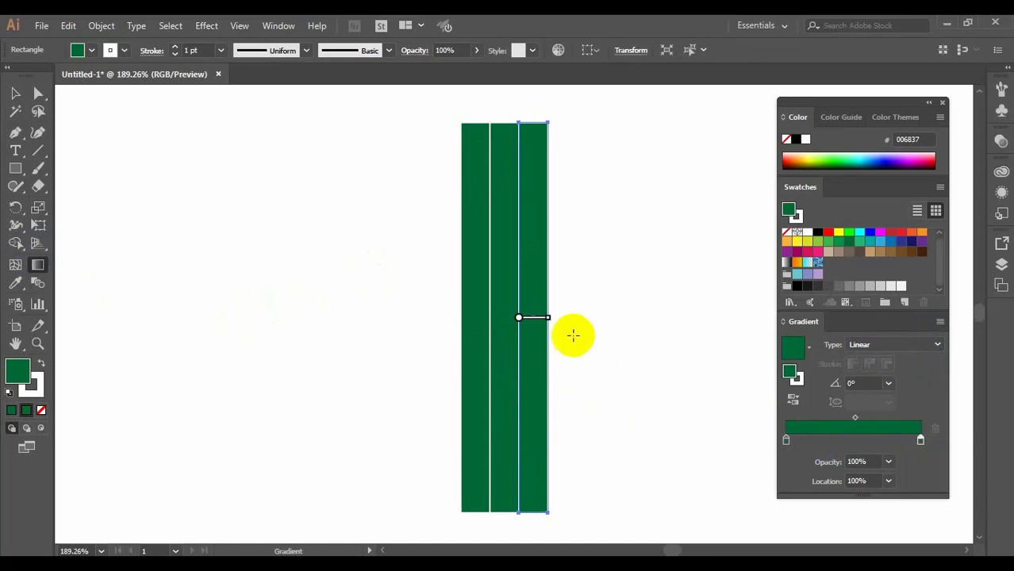
Select the end stop of the strip's linear gradient and switch its color sliders to the HSB model.
{"action": "left_click", "coordinate": [787, 443]}
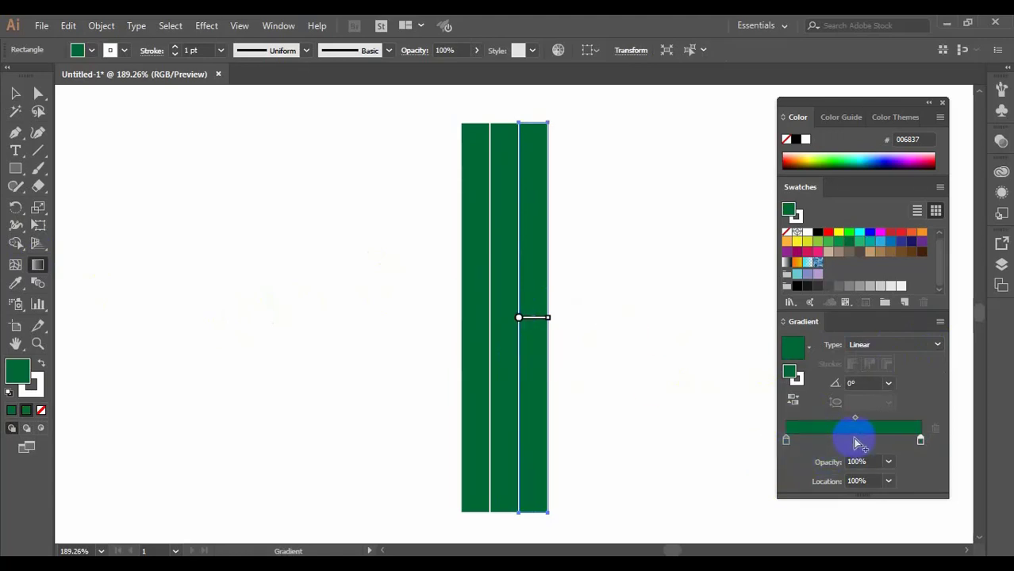
{"action": "left_click", "coordinate": [920, 441]}
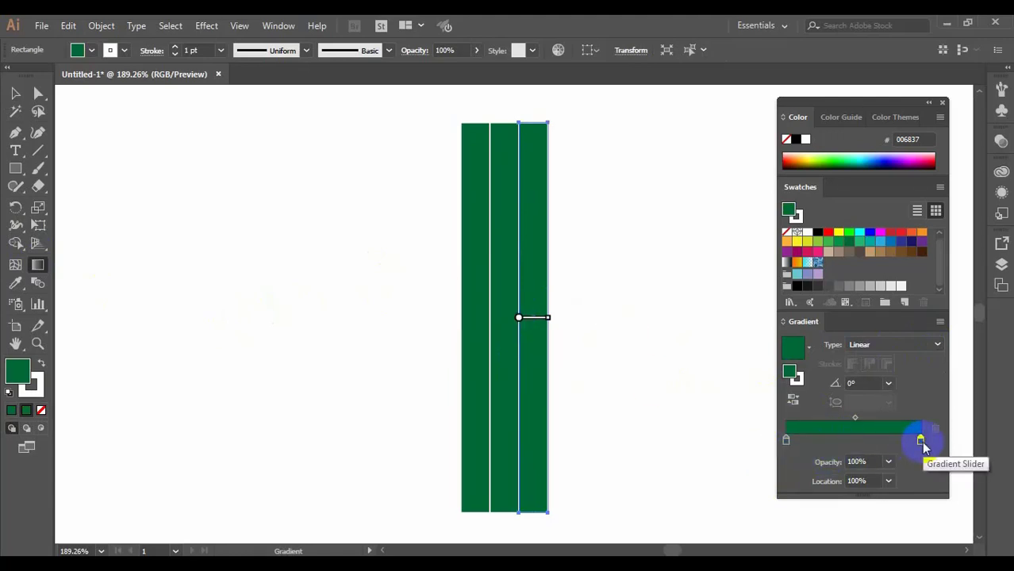
{"action": "left_click", "coordinate": [919, 441]}
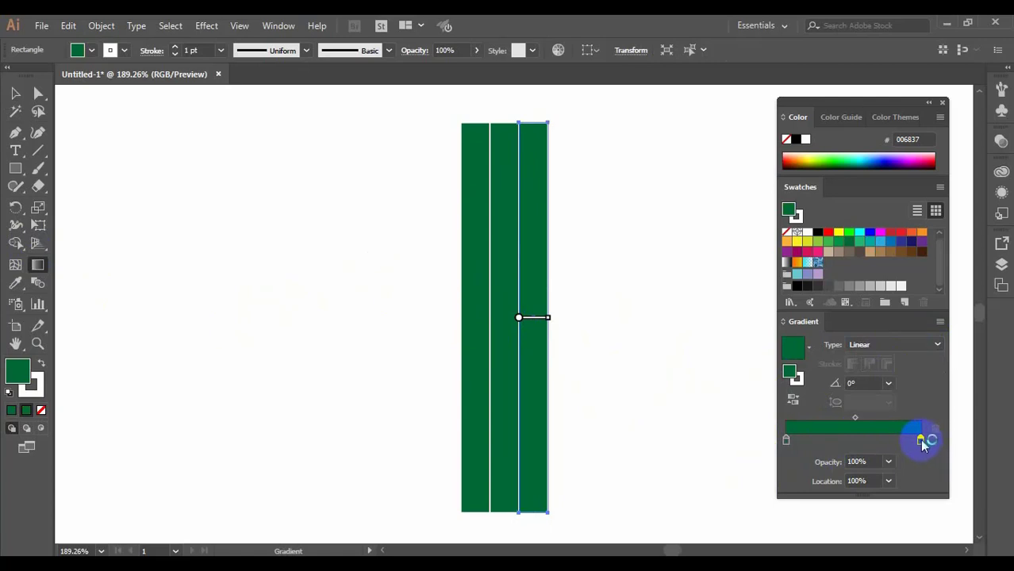
{"action": "left_click", "coordinate": [940, 116]}
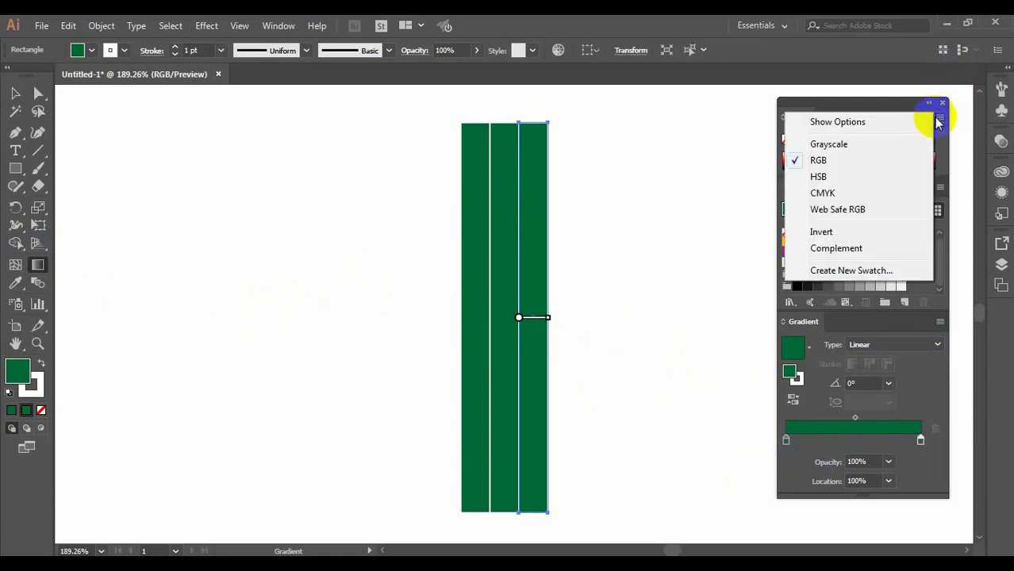
{"action": "left_click", "coordinate": [820, 179]}
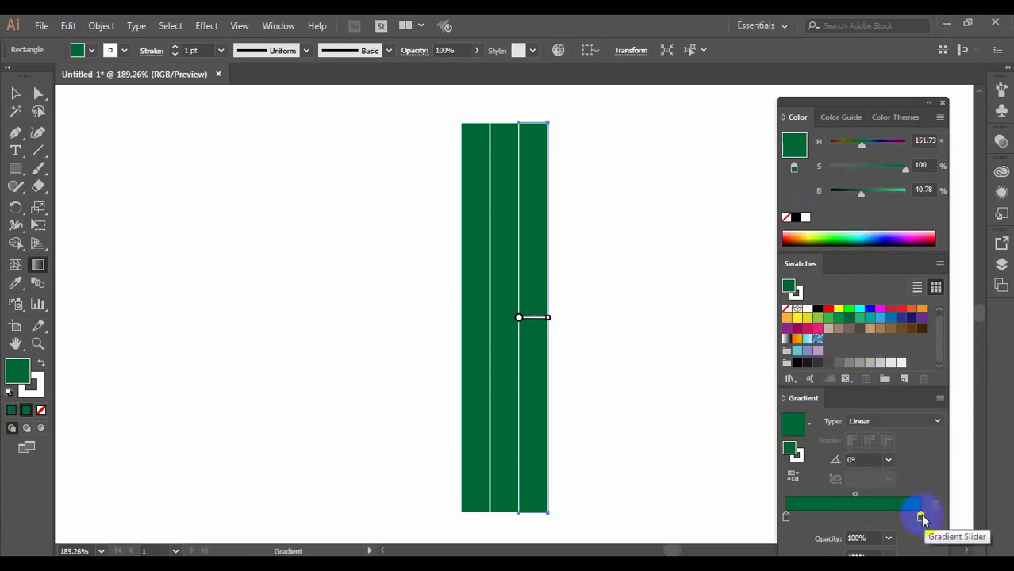
Raise the end stop's brightness to 56.86% and try to lower its saturation.
{"action": "left_click", "coordinate": [860, 193]}
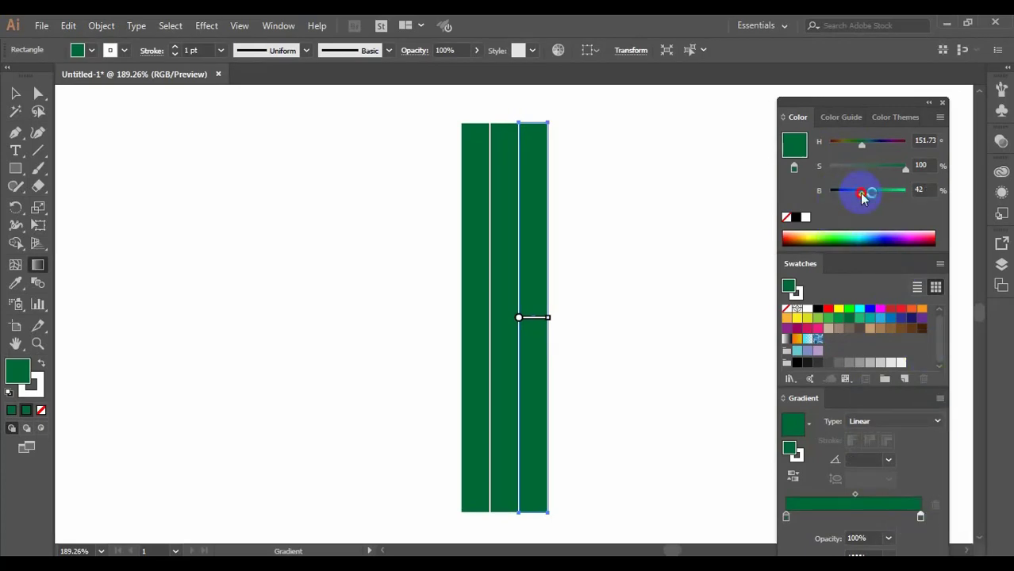
{"action": "left_click_drag", "start_coordinate": [863, 192], "coordinate": [869, 194]}
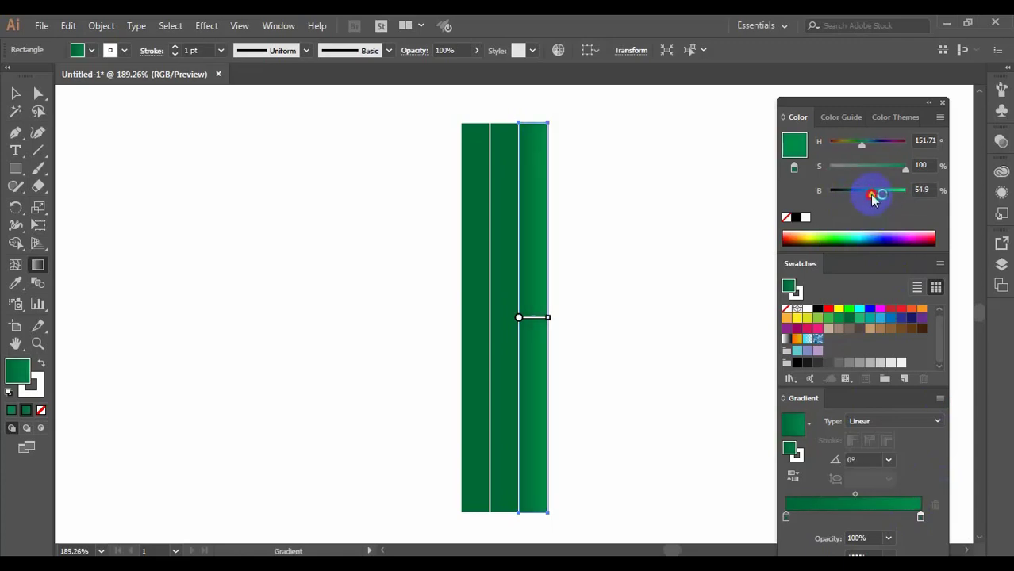
{"action": "left_click_drag", "start_coordinate": [872, 194], "coordinate": [873, 195]}
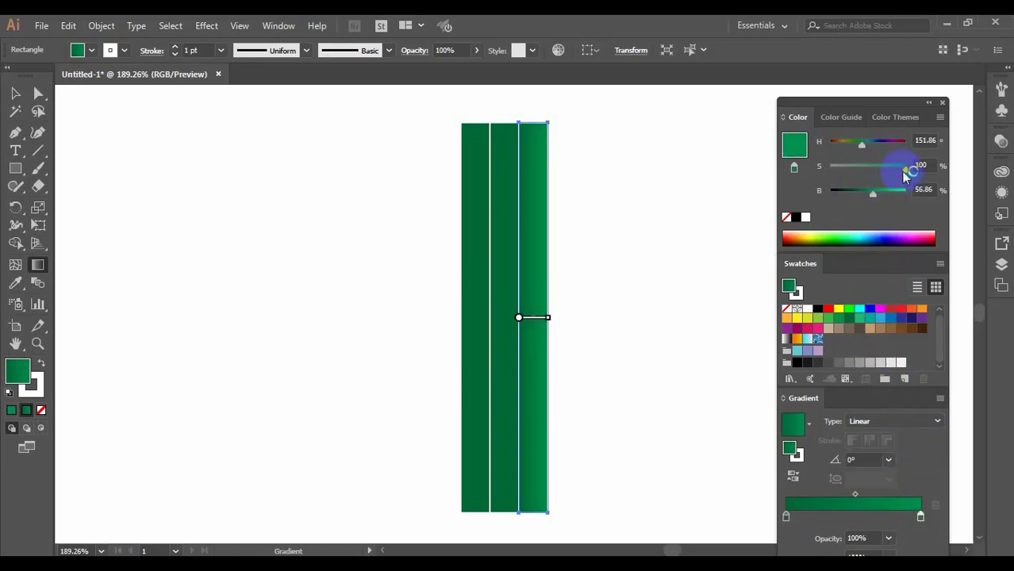
{"action": "left_click_drag", "start_coordinate": [906, 170], "coordinate": [901, 171]}
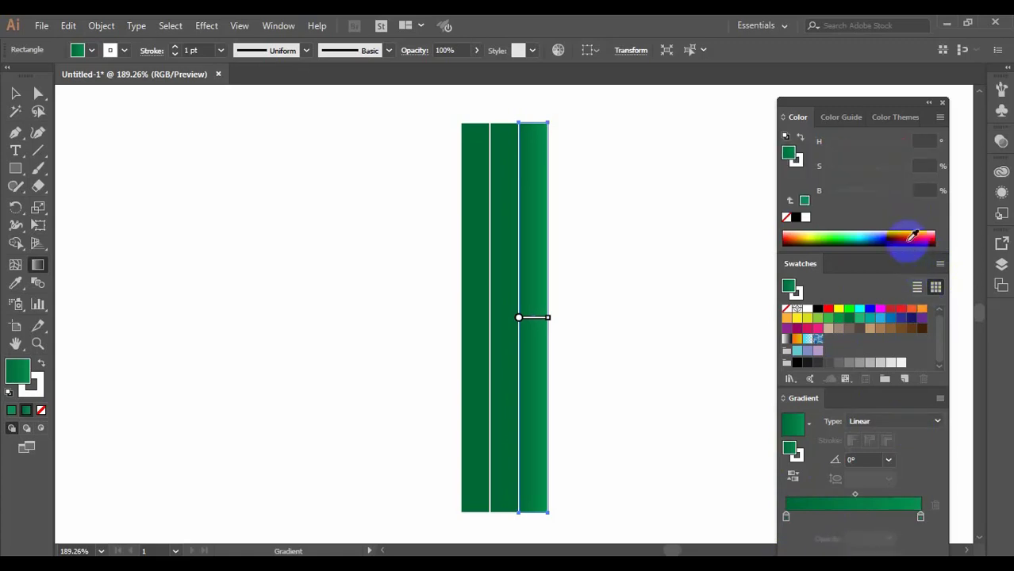
Reselect the end stop of the rightmost strip's gradient and set its brightness to 30.98%.
{"action": "left_click", "coordinate": [919, 516]}
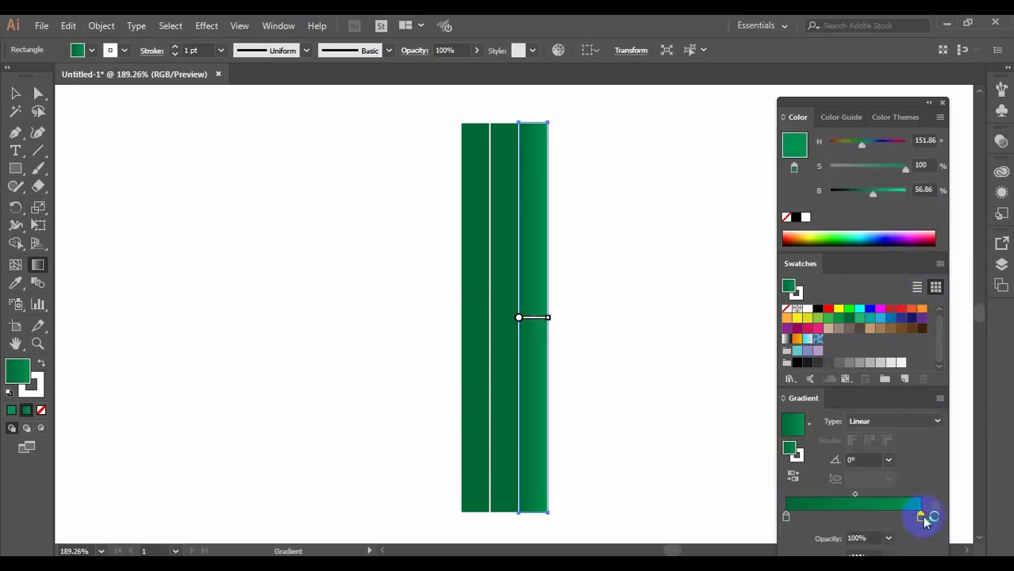
{"action": "left_click_drag", "start_coordinate": [872, 194], "coordinate": [856, 196]}
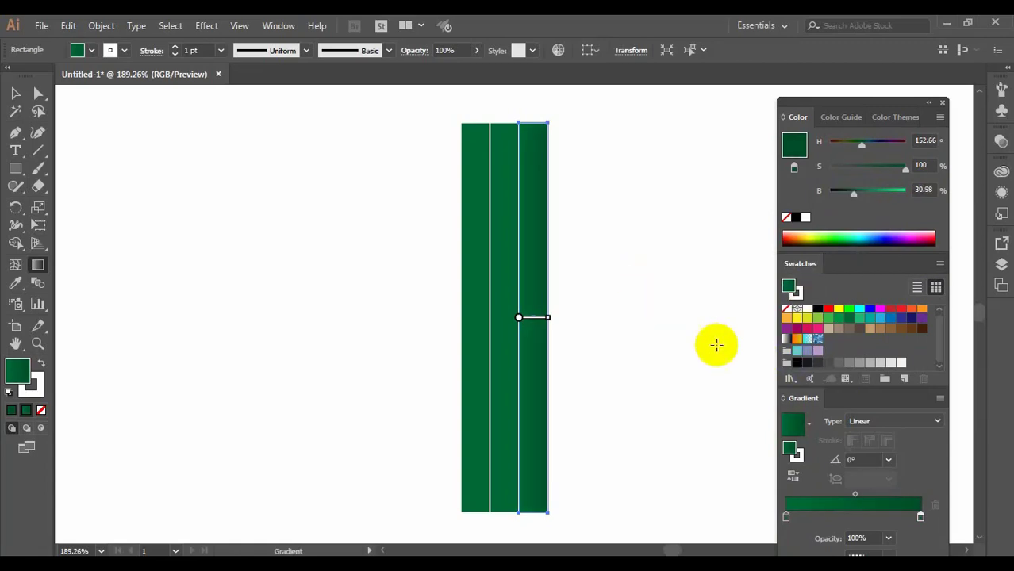
{"action": "mouse_move", "coordinate": [518, 314]}
{"action": "left_mouse_down"}
{"action": "mouse_move", "coordinate": [530, 289]}
{"action": "mouse_move", "coordinate": [469, 283]}
{"action": "mouse_move", "coordinate": [468, 294]}
{"action": "left_mouse_up"}
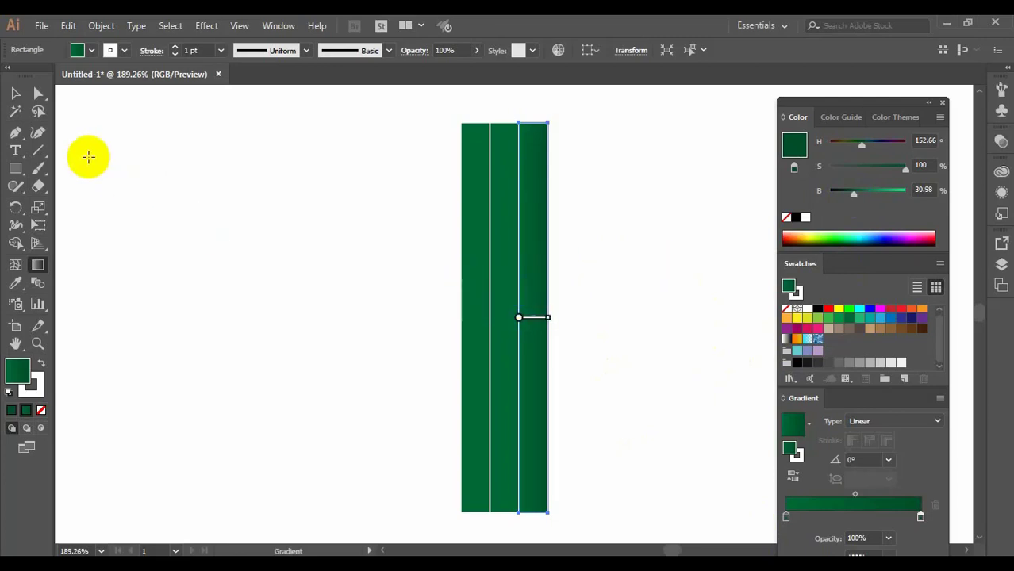
Select the leftmost strip and sample the middle strip's fill with the Eyedropper.
{"action": "left_click", "coordinate": [15, 93]}
{"action": "left_click", "coordinate": [464, 268]}
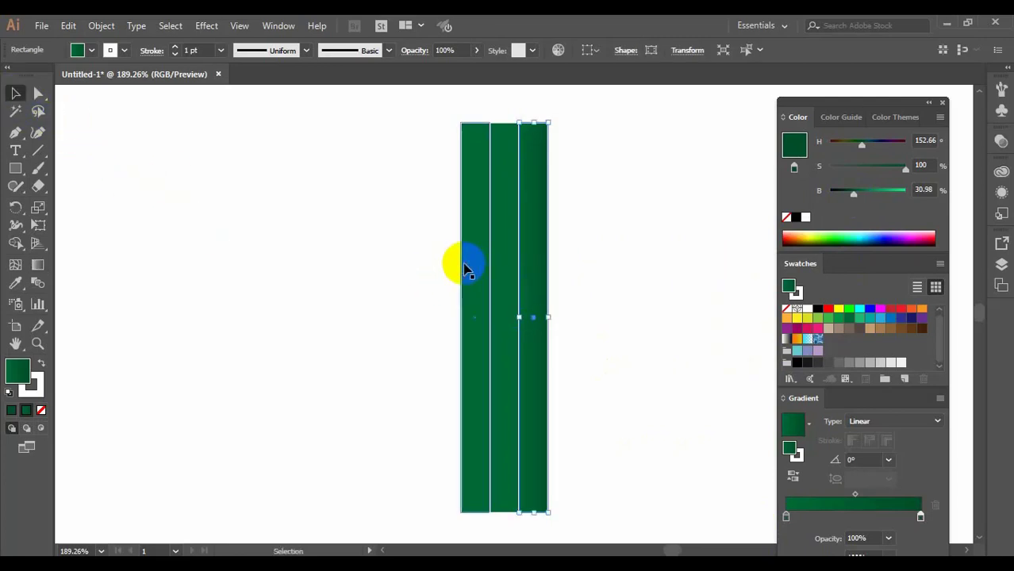
{"action": "left_click", "coordinate": [475, 277]}
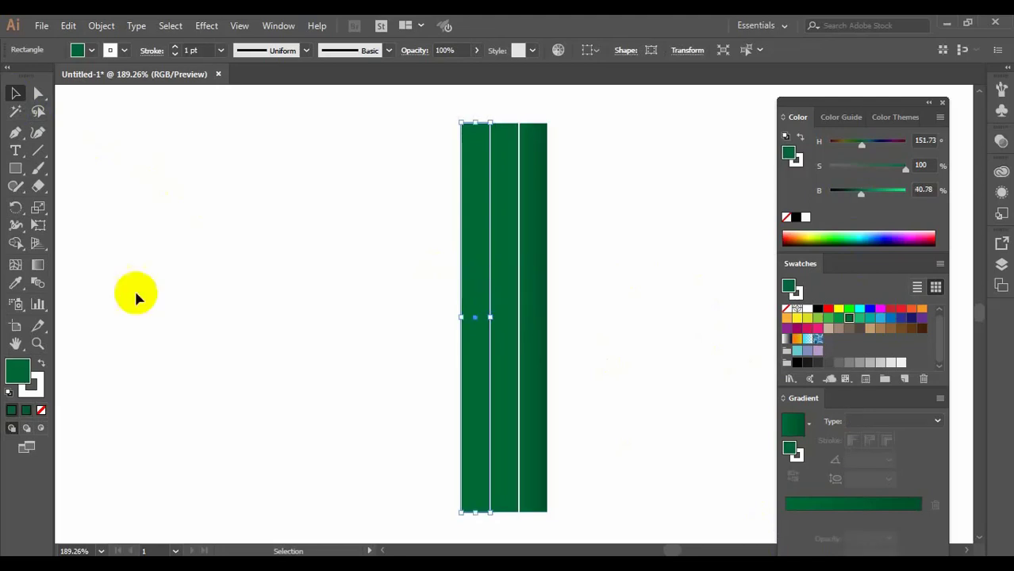
{"action": "left_click", "coordinate": [16, 286]}
{"action": "left_click", "coordinate": [509, 301]}
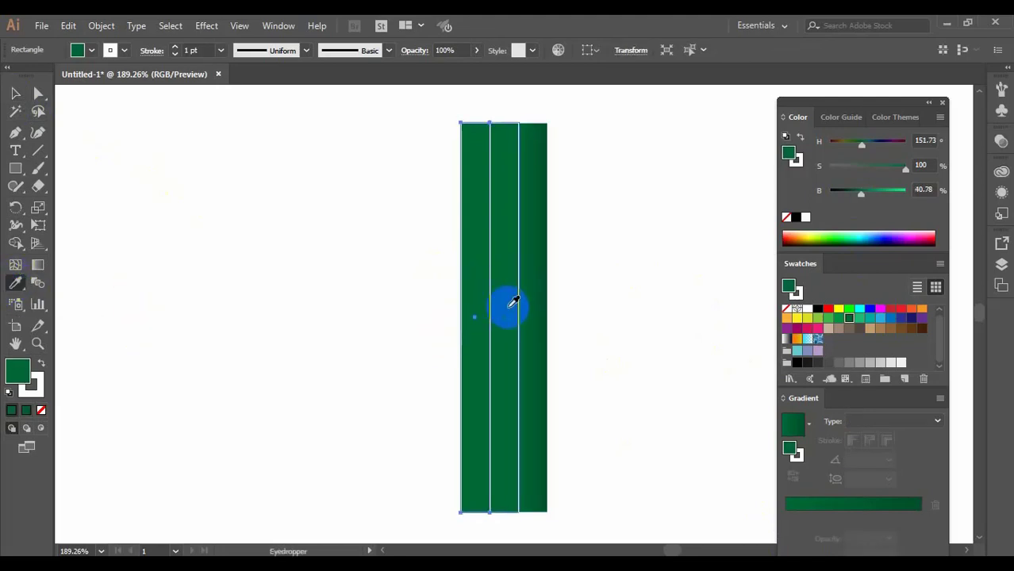
Copy the right strip's linear gradient onto the left strip with the Eyedropper.
{"action": "left_click", "coordinate": [543, 289]}
{"action": "left_click", "coordinate": [478, 286]}
{"action": "left_click", "coordinate": [508, 286]}
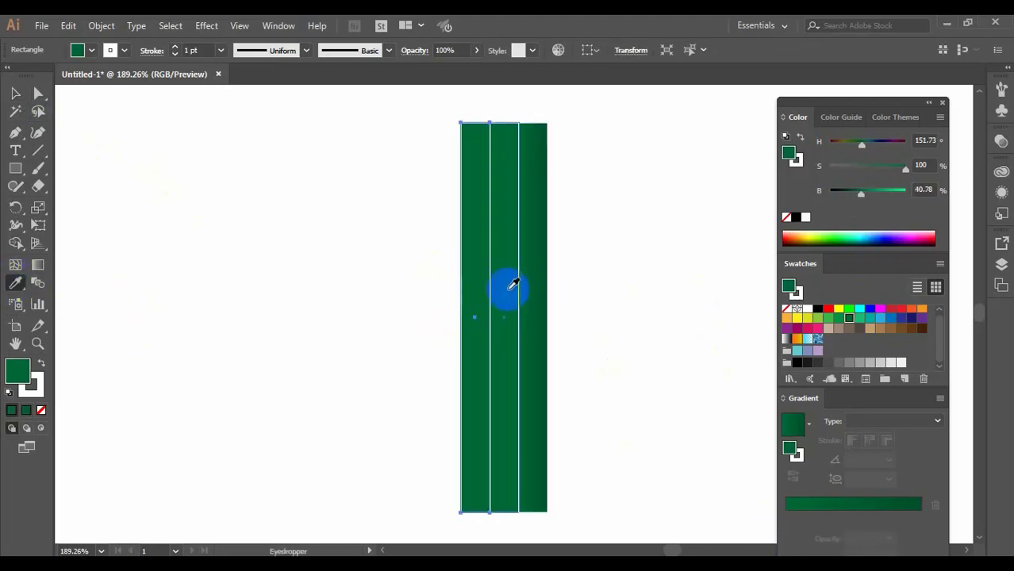
{"action": "left_click", "coordinate": [540, 283]}
{"action": "left_click", "coordinate": [475, 296]}
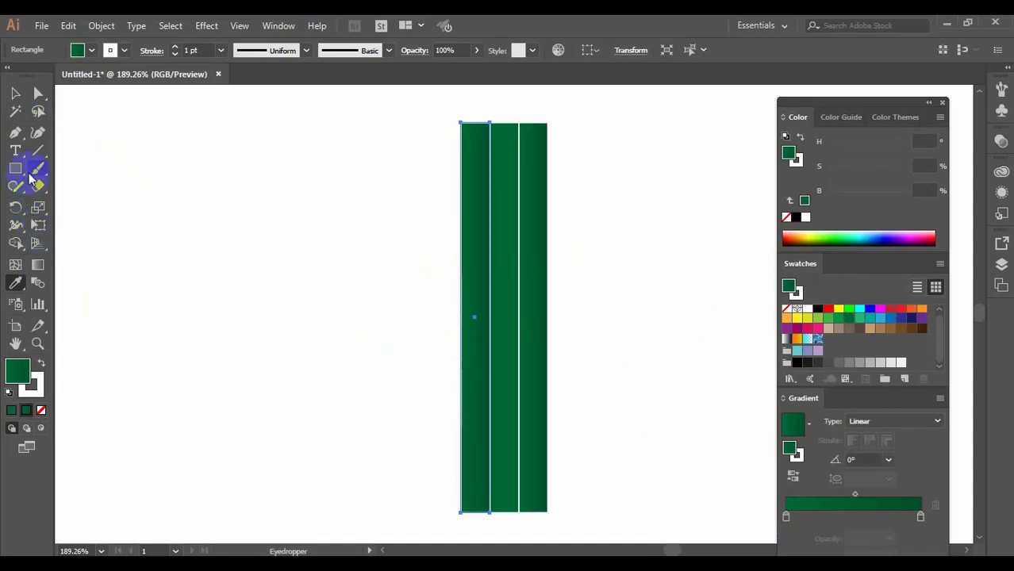
Reverse the left strip's linear gradient to -180° so its dark end lies on the outer edge.
{"action": "left_click", "coordinate": [38, 266]}
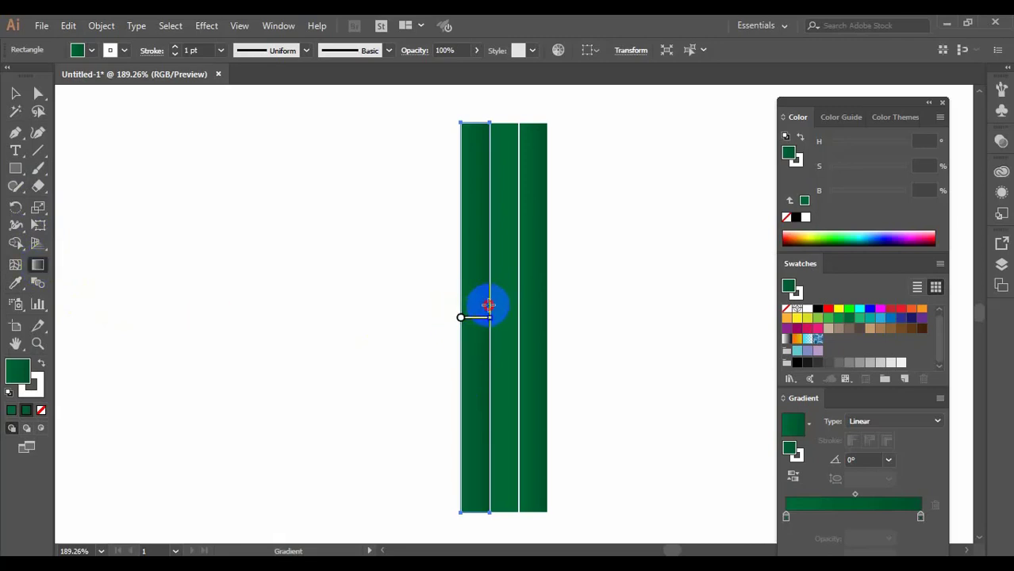
{"action": "left_click_drag", "start_coordinate": [486, 309], "coordinate": [454, 315]}
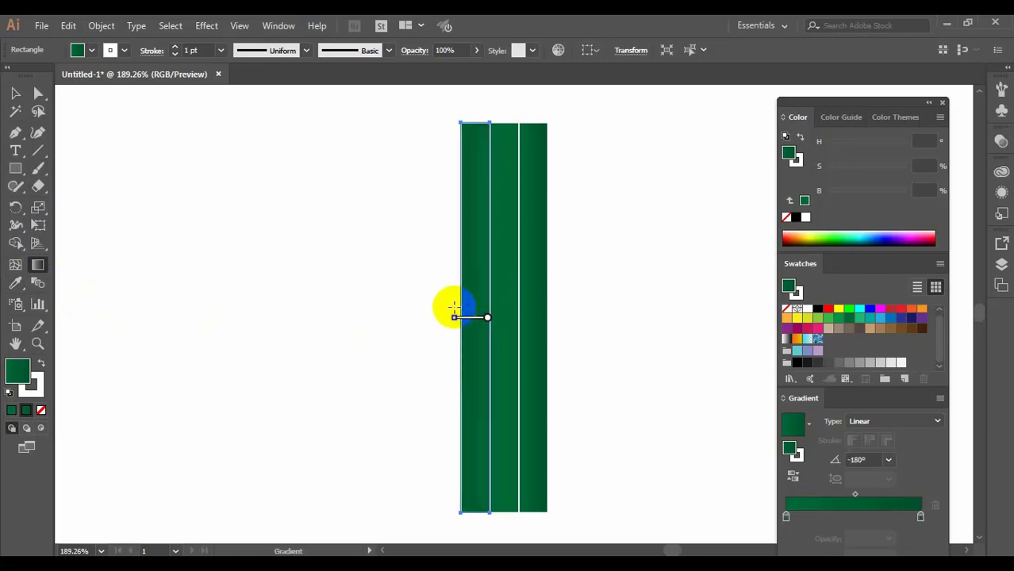
{"action": "left_click", "coordinate": [16, 94]}
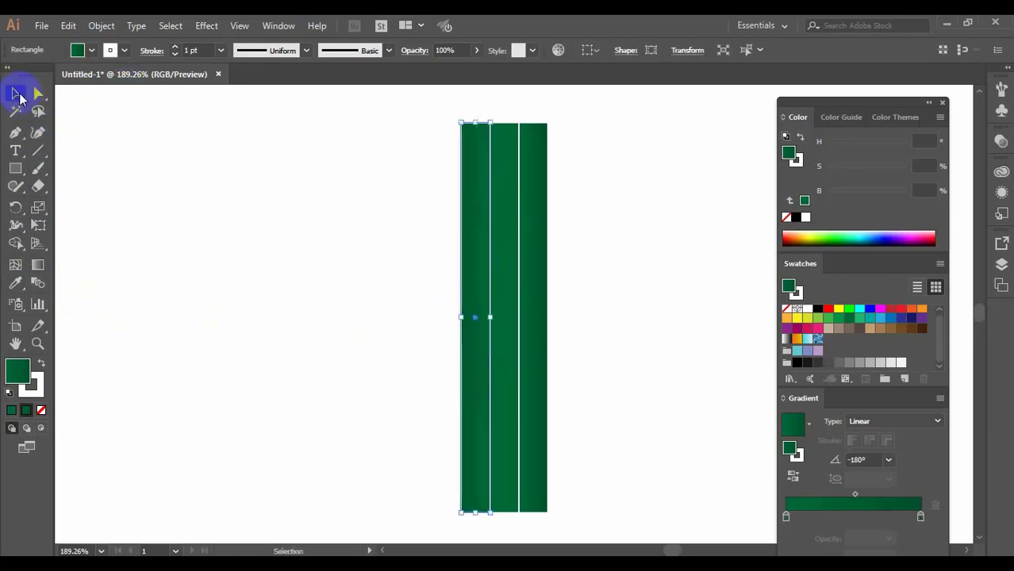
{"action": "left_click", "coordinate": [480, 255]}
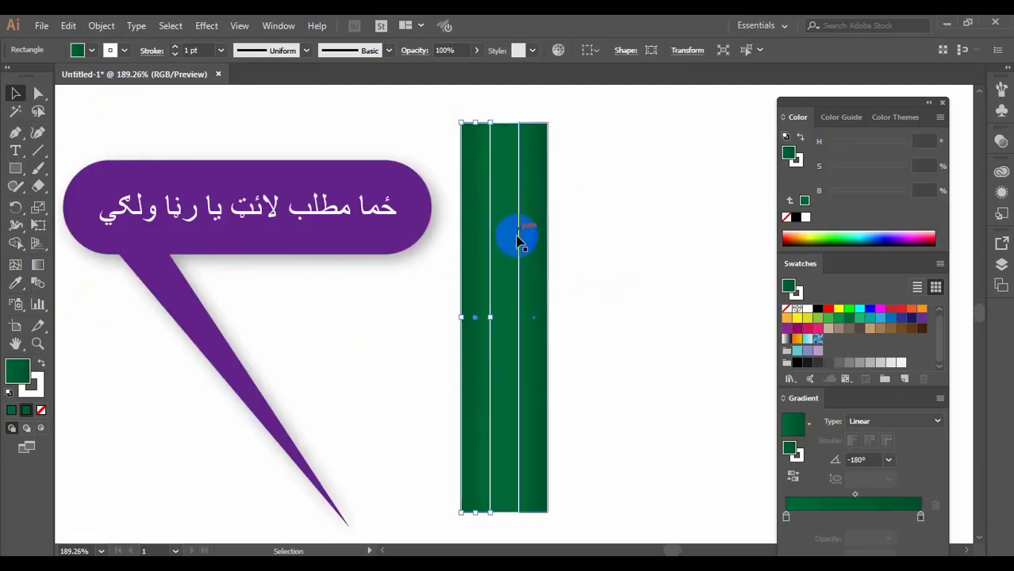
Remove the white stroke from all three green strips.
{"action": "left_click", "coordinate": [605, 223]}
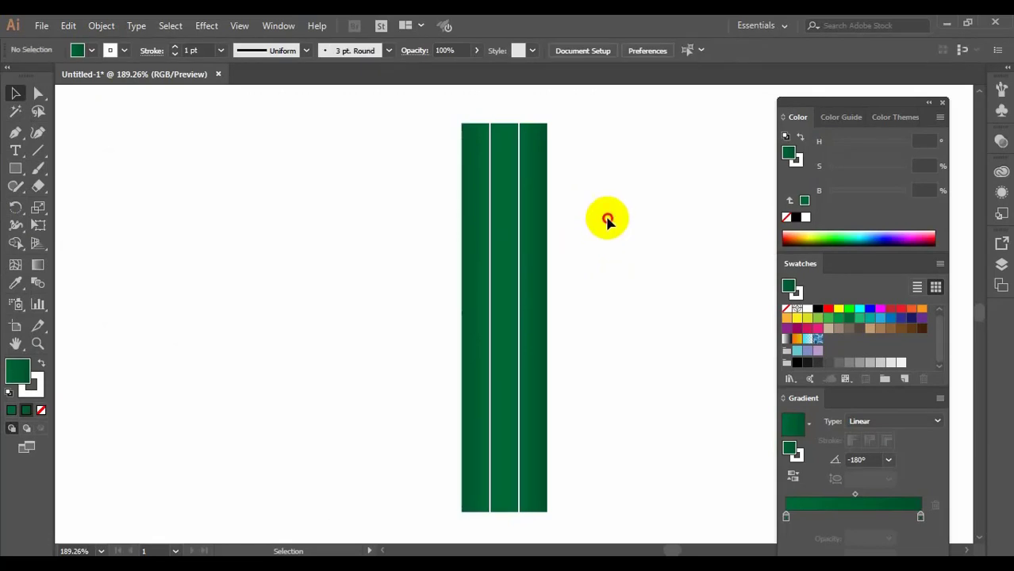
{"action": "left_click_drag", "start_coordinate": [607, 222], "coordinate": [452, 295]}
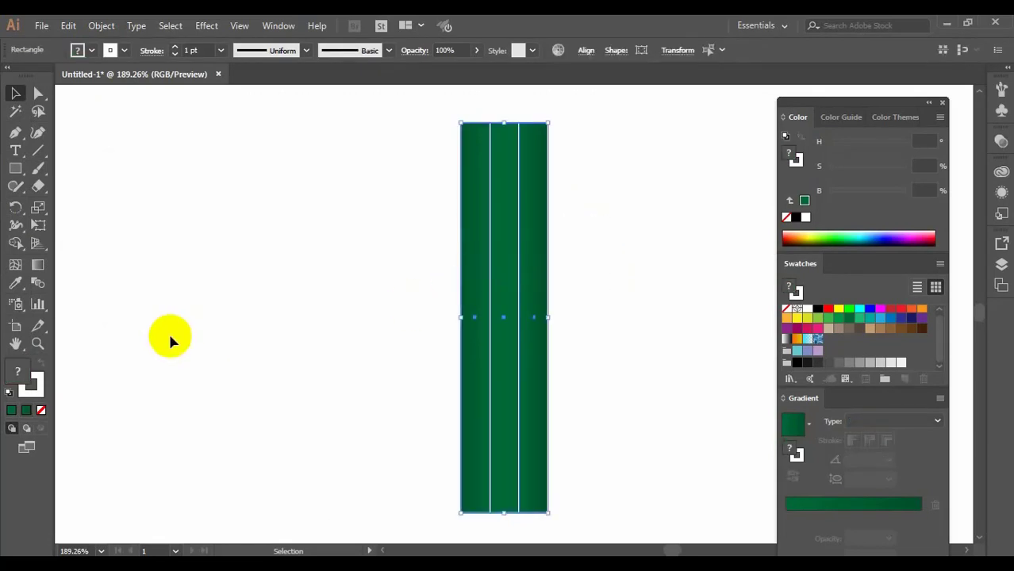
{"action": "left_click", "coordinate": [39, 389]}
{"action": "left_click", "coordinate": [41, 410]}
{"action": "left_click", "coordinate": [408, 249]}
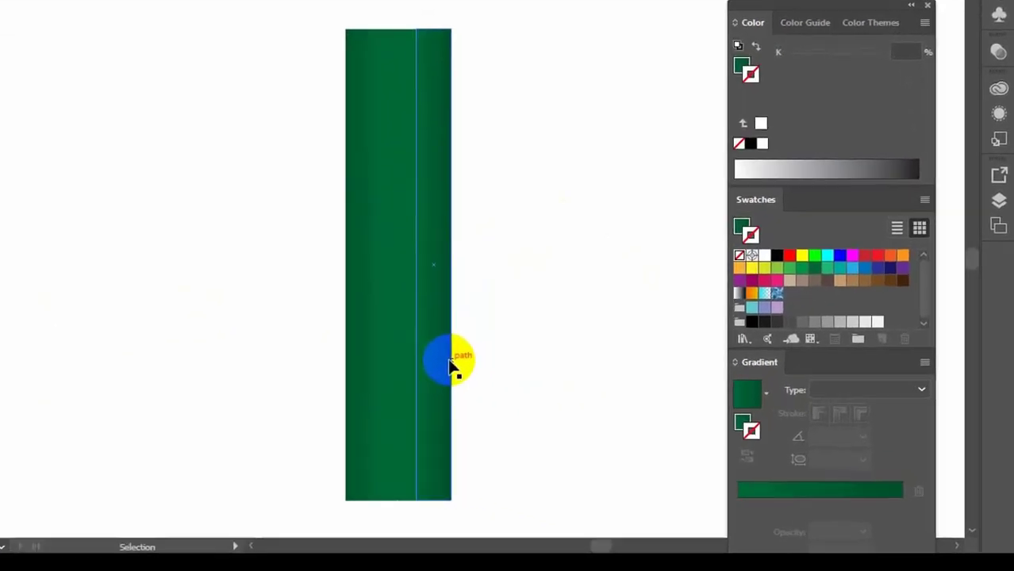
Add a bright green start stop (H 142.39°, S 100%, B 78.82%) to the right strip's gradient, then shift the adjacent stop and midpoint inward.
{"action": "left_click", "coordinate": [434, 371]}
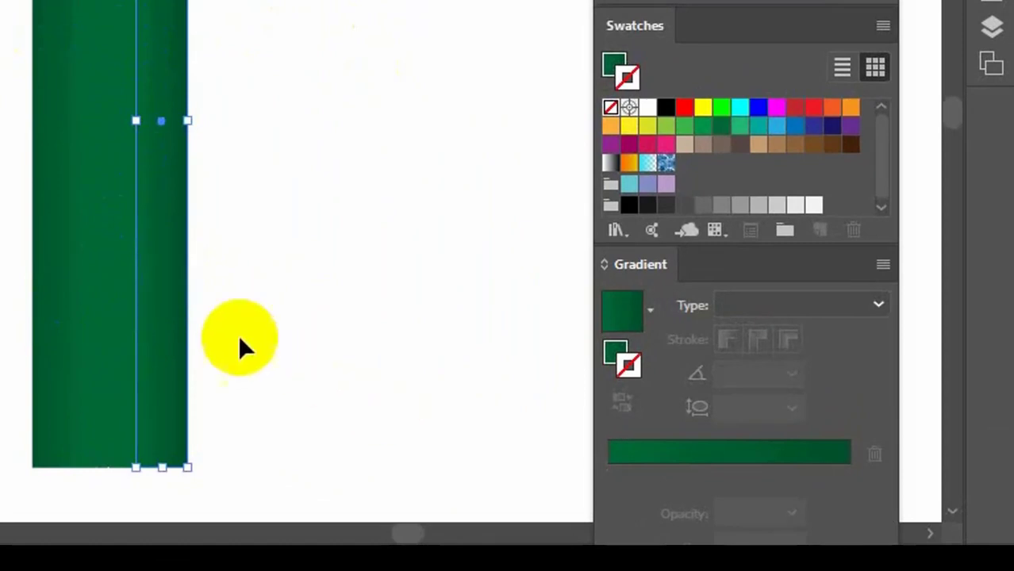
{"action": "left_click", "coordinate": [686, 453]}
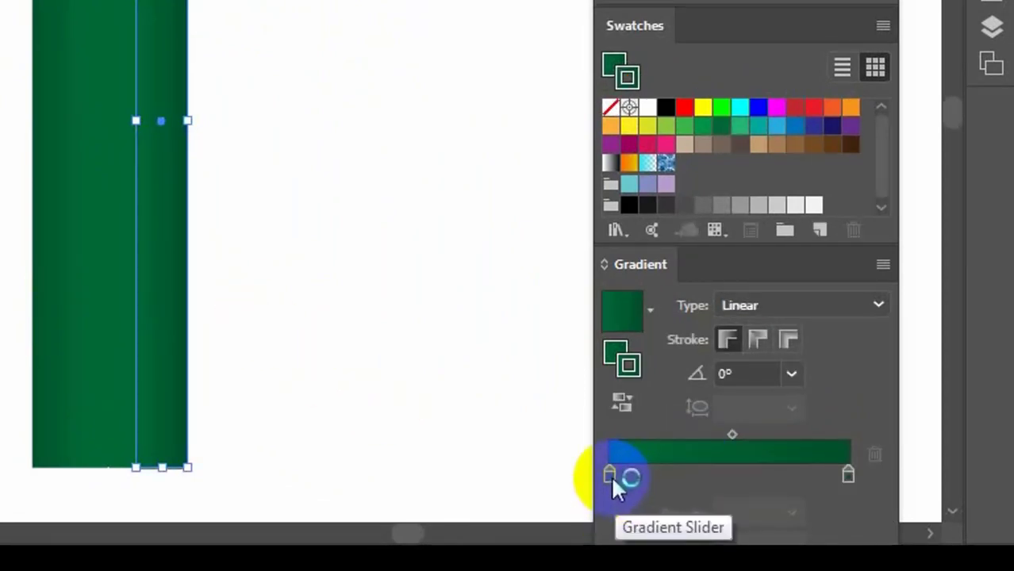
{"action": "mouse_move", "coordinate": [611, 475]}
{"action": "left_mouse_down"}
{"action": "mouse_move", "coordinate": [638, 475]}
{"action": "mouse_move", "coordinate": [608, 477]}
{"action": "left_mouse_up"}
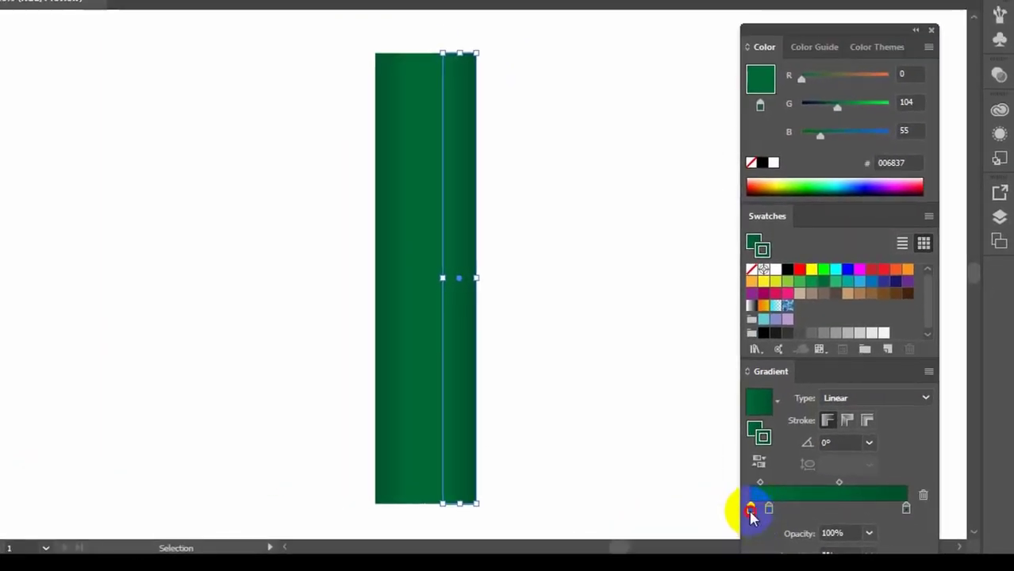
{"action": "left_click", "coordinate": [752, 512]}
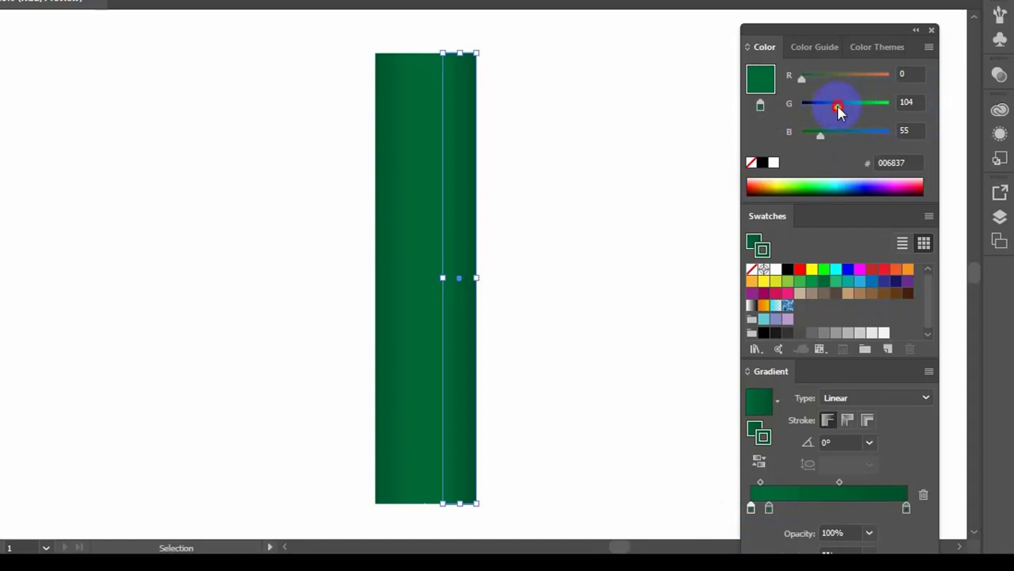
{"action": "left_click_drag", "start_coordinate": [837, 106], "coordinate": [861, 140]}
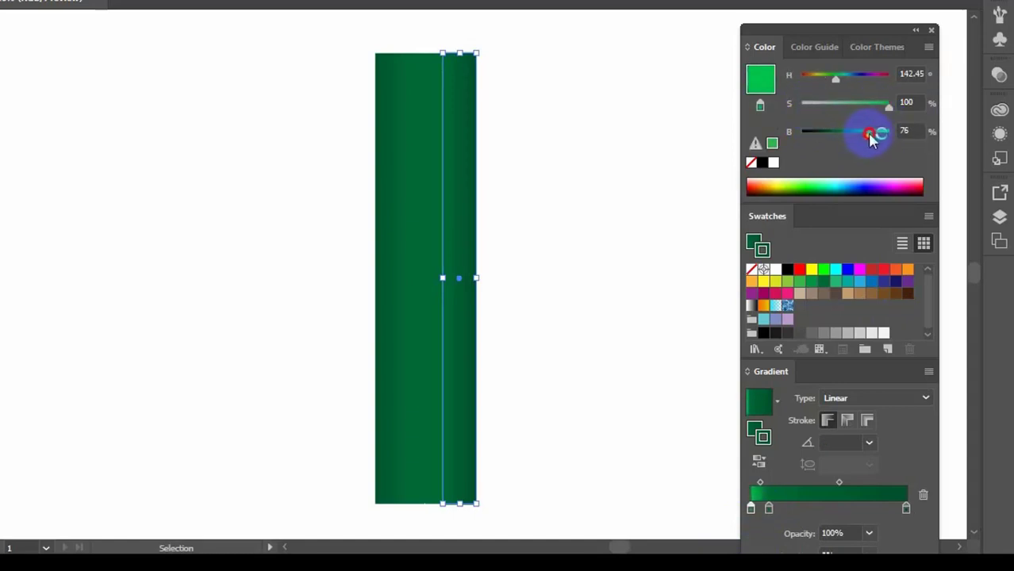
{"action": "left_click", "coordinate": [512, 181]}
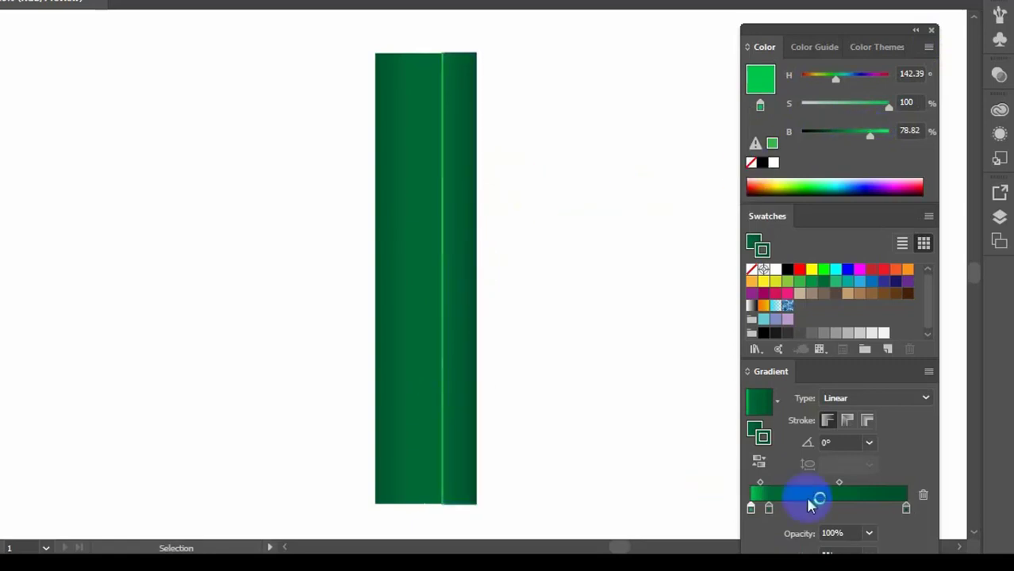
{"action": "left_click", "coordinate": [771, 509]}
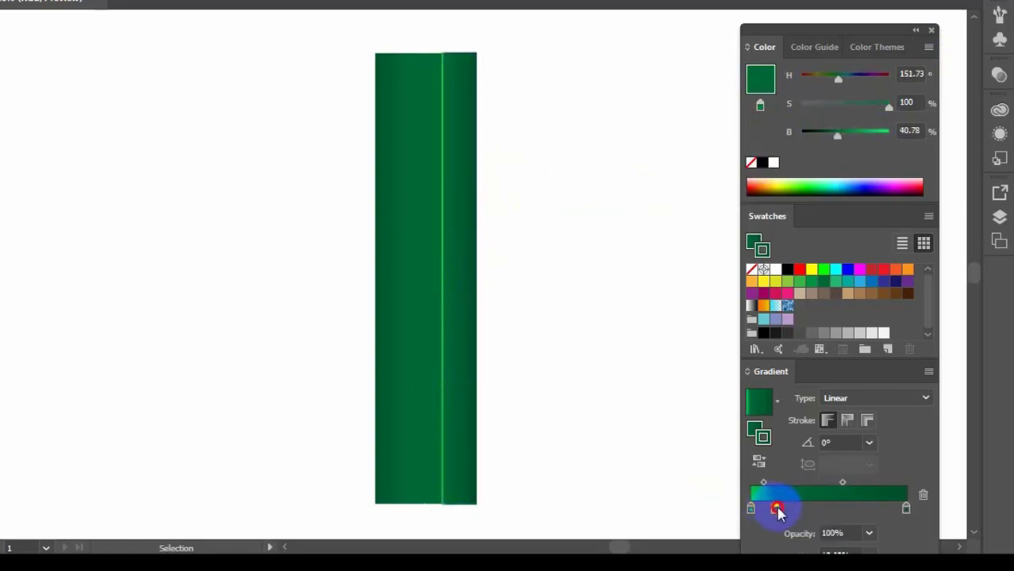
{"action": "left_click", "coordinate": [763, 482]}
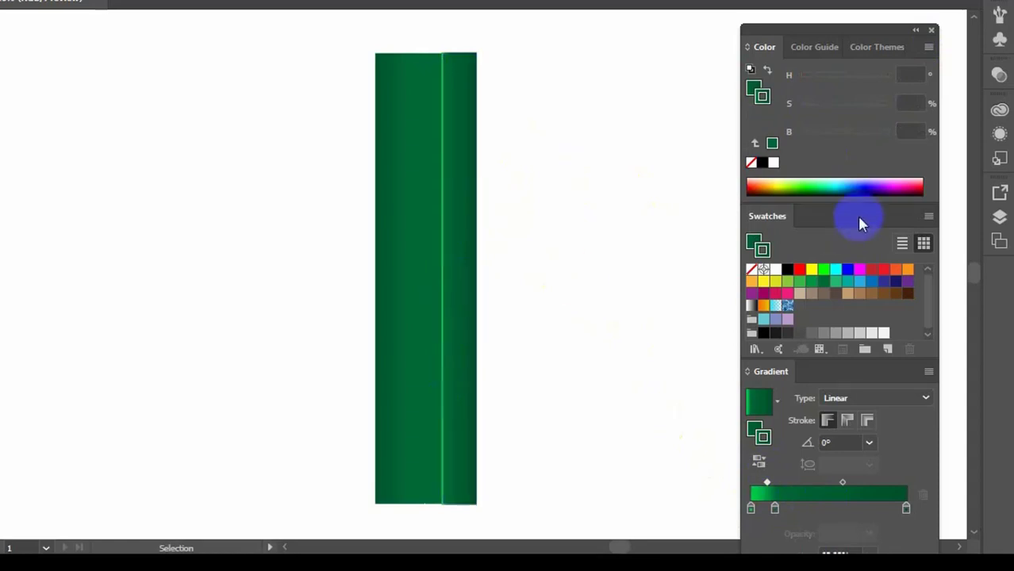
Scale the three strips together horizontally to about half their width.
{"action": "left_click_drag", "start_coordinate": [542, 127], "coordinate": [366, 321]}
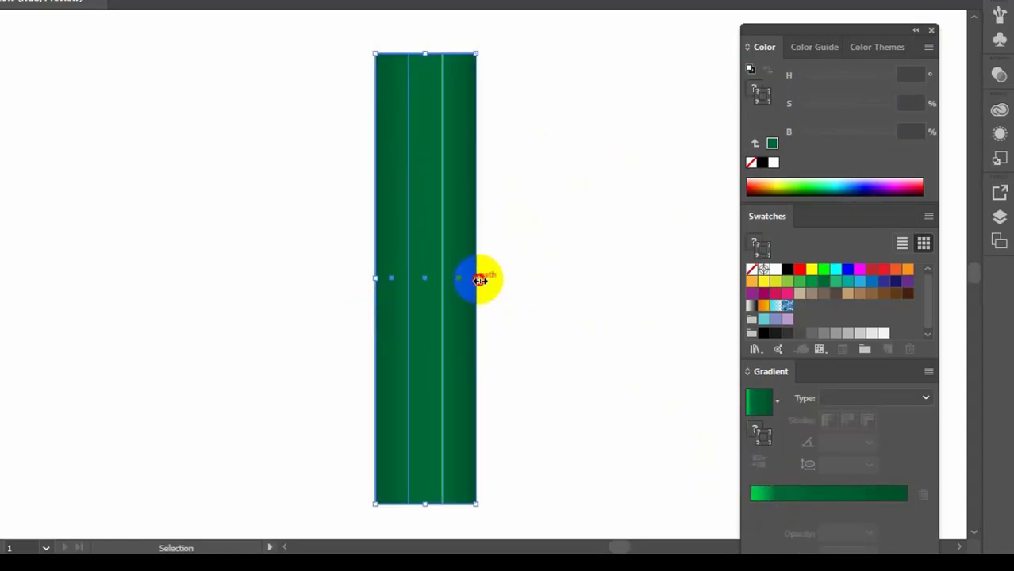
{"action": "left_click_drag", "start_coordinate": [479, 279], "coordinate": [426, 292]}
{"action": "left_click", "coordinate": [483, 226]}
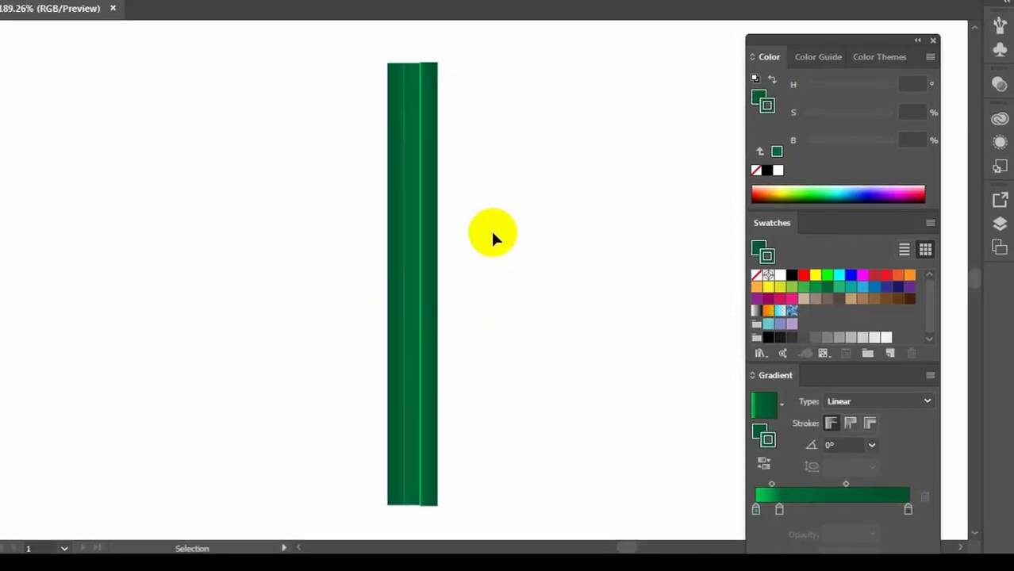
Round the bottom corners of all three strips with a 4.95 pt corner radius.
{"action": "left_click_drag", "start_coordinate": [558, 335], "coordinate": [535, 241]}
{"action": "left_click_drag", "start_coordinate": [577, 402], "coordinate": [578, 325]}
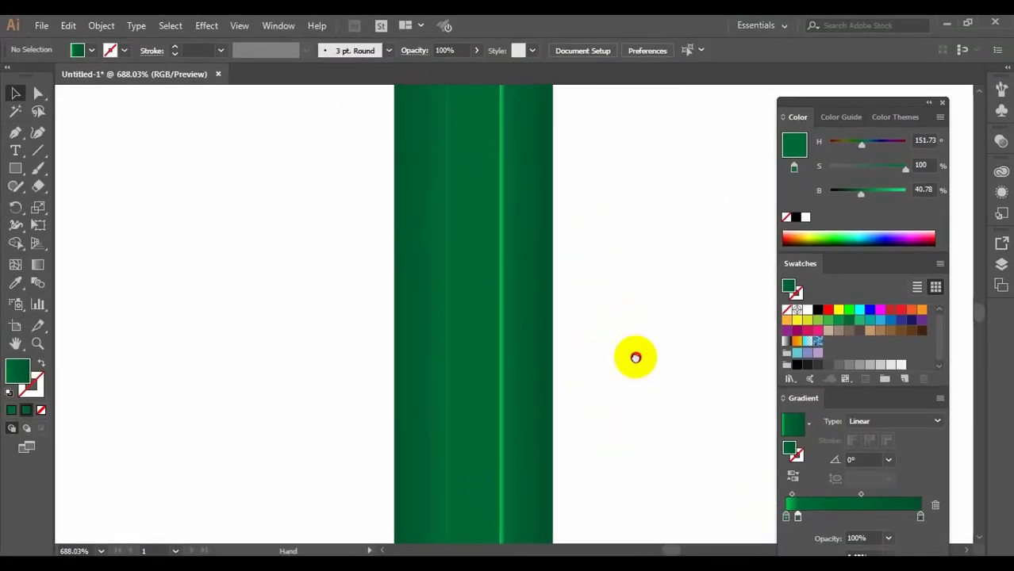
{"action": "left_click_drag", "start_coordinate": [635, 358], "coordinate": [660, 270]}
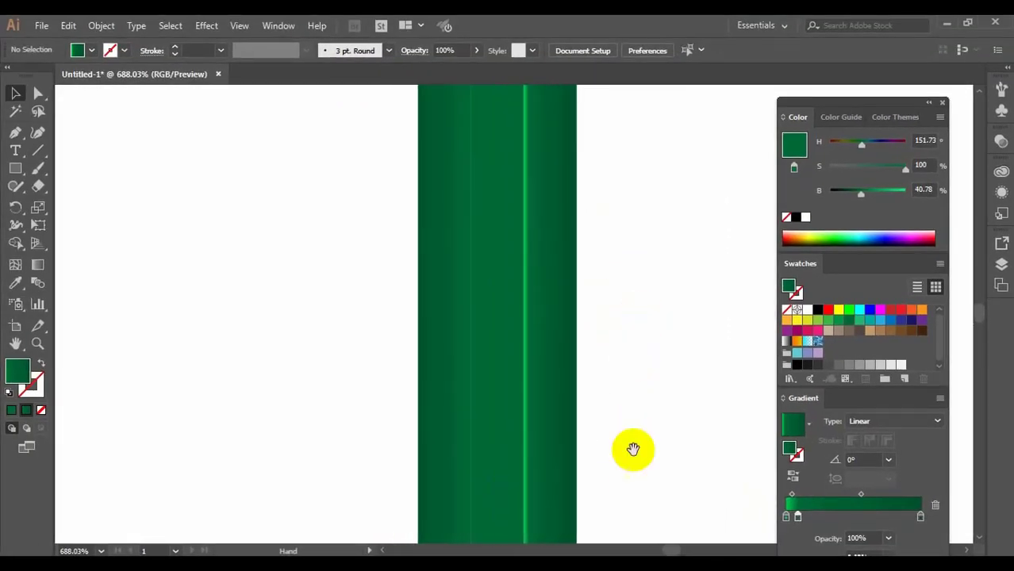
{"action": "mouse_move", "coordinate": [633, 451]}
{"action": "left_mouse_down"}
{"action": "mouse_move", "coordinate": [647, 276]}
{"action": "mouse_move", "coordinate": [631, 304]}
{"action": "mouse_move", "coordinate": [638, 371]}
{"action": "left_mouse_up"}
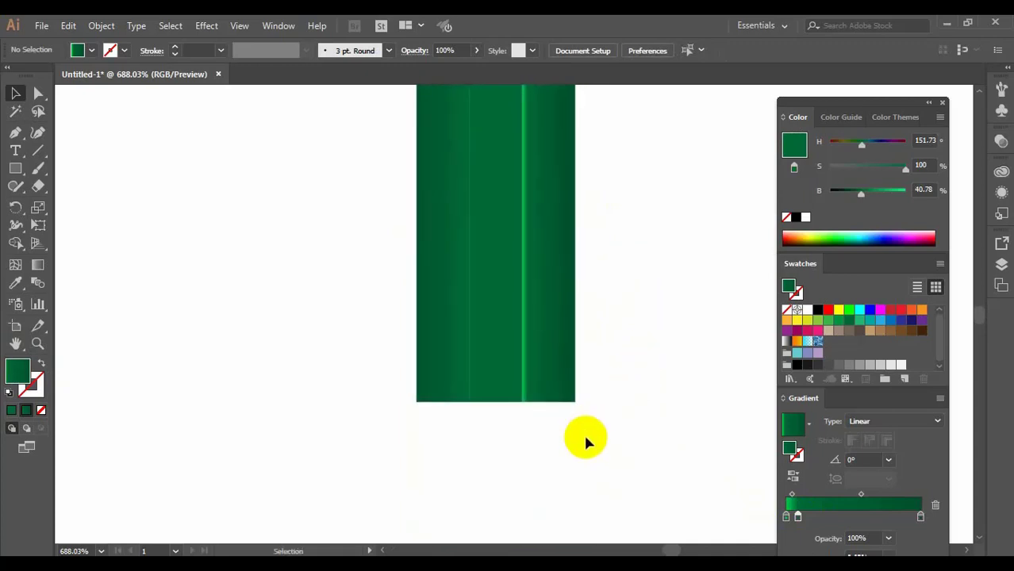
{"action": "left_click_drag", "start_coordinate": [613, 440], "coordinate": [403, 369]}
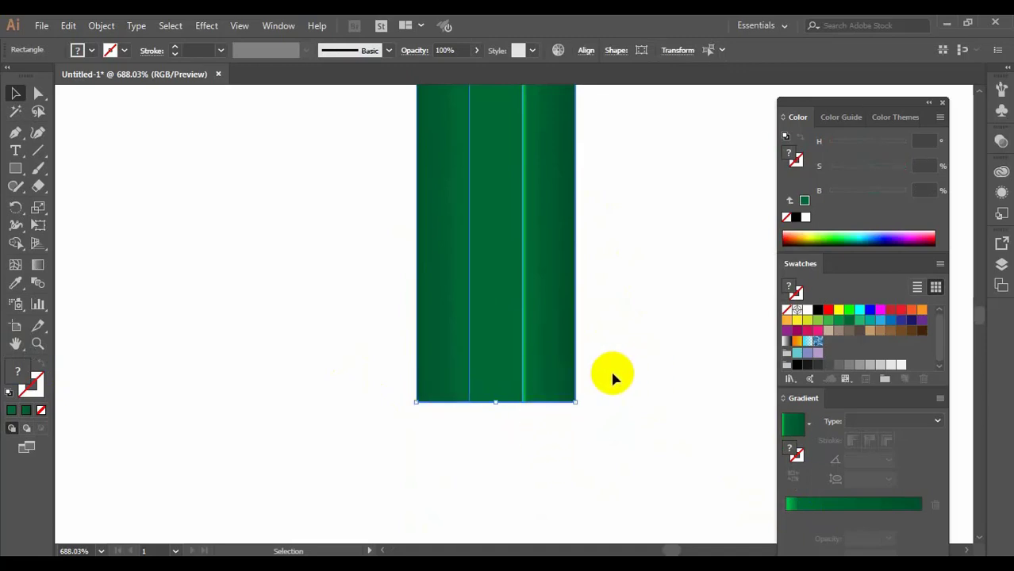
{"action": "left_click", "coordinate": [39, 94]}
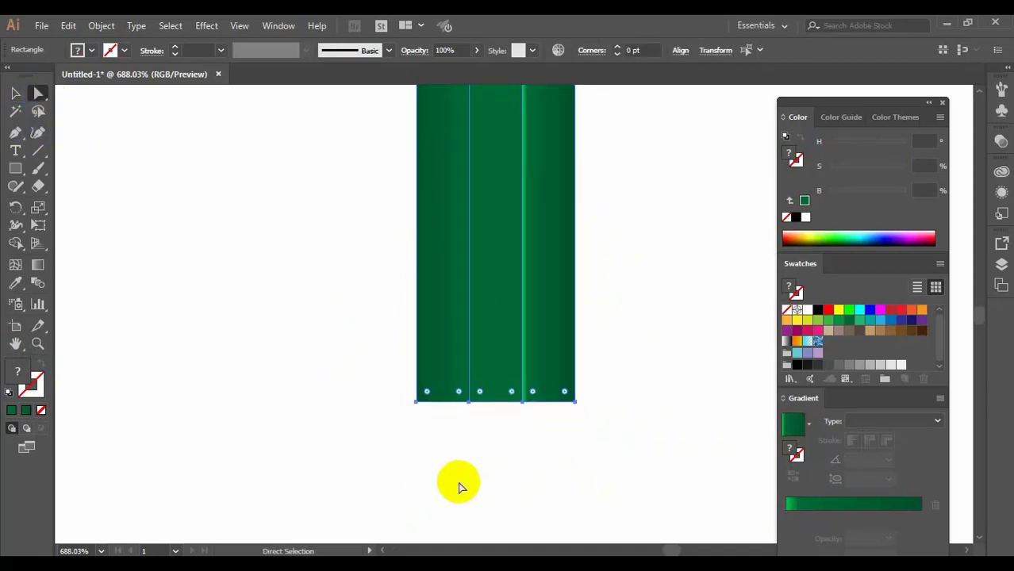
{"action": "left_click_drag", "start_coordinate": [380, 402], "coordinate": [640, 362]}
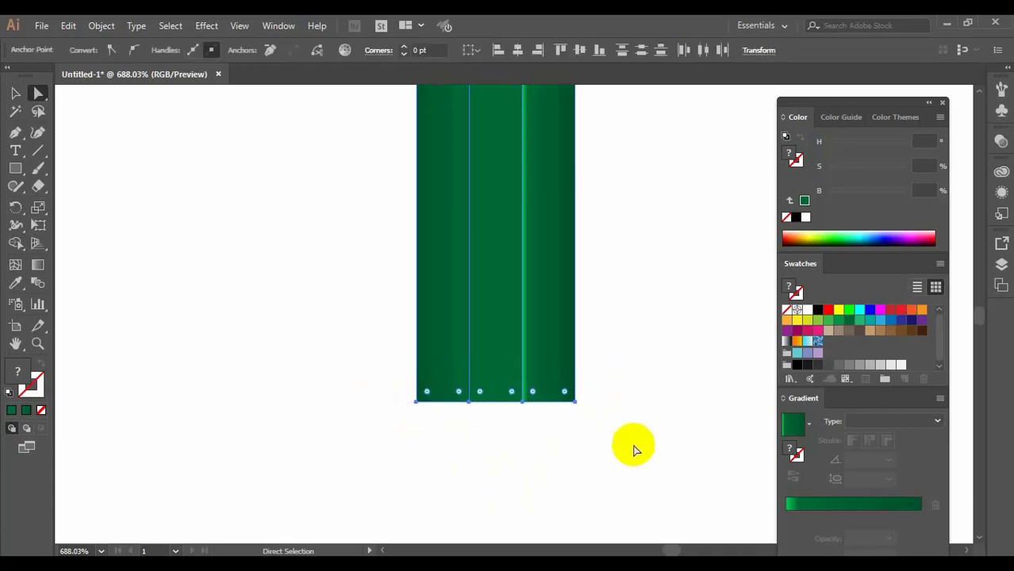
{"action": "left_click_drag", "start_coordinate": [635, 450], "coordinate": [365, 348]}
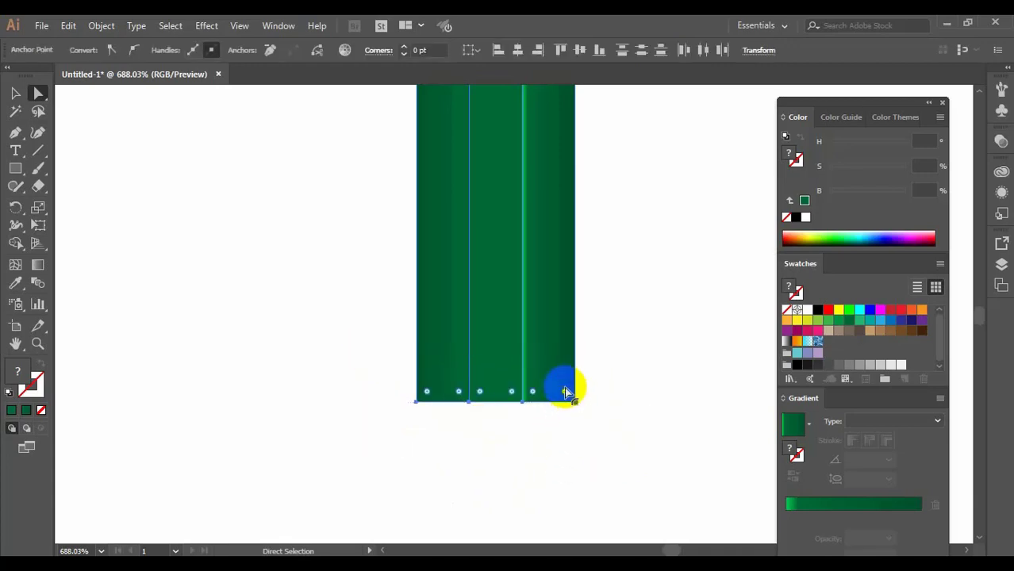
{"action": "left_click_drag", "start_coordinate": [563, 392], "coordinate": [560, 365]}
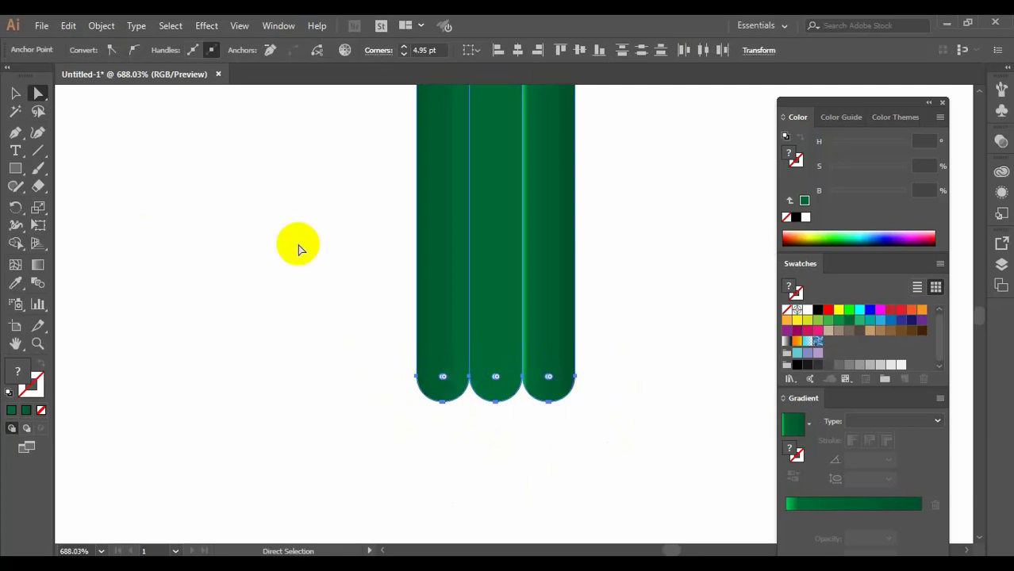
{"action": "left_click", "coordinate": [12, 94]}
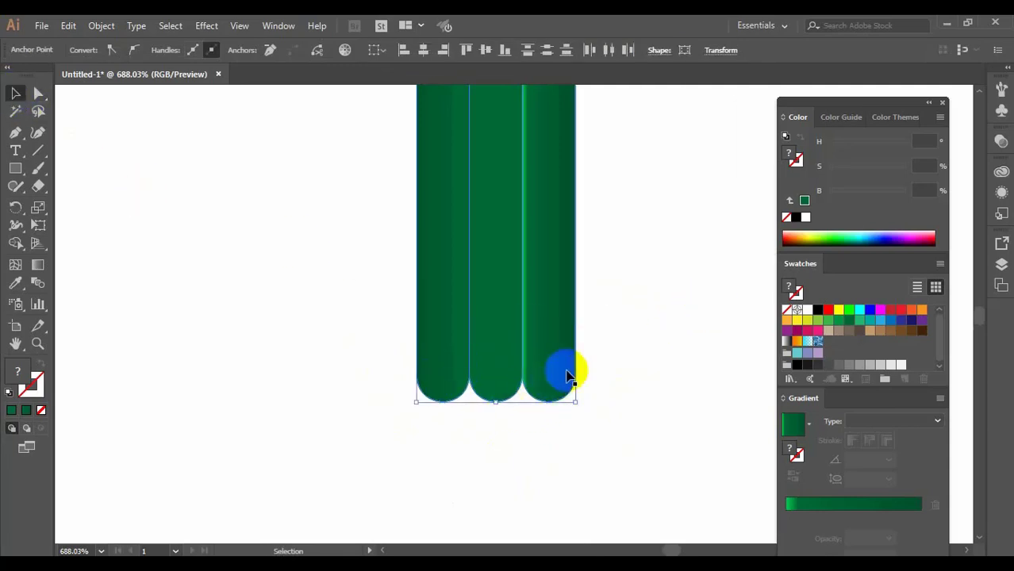
Draw a rectangle as wide as the three strips, starting just above their rounded ends and extending below them.
{"action": "scroll", "coordinate": [609, 365], "scroll_direction": "down", "scroll_amount": 3}
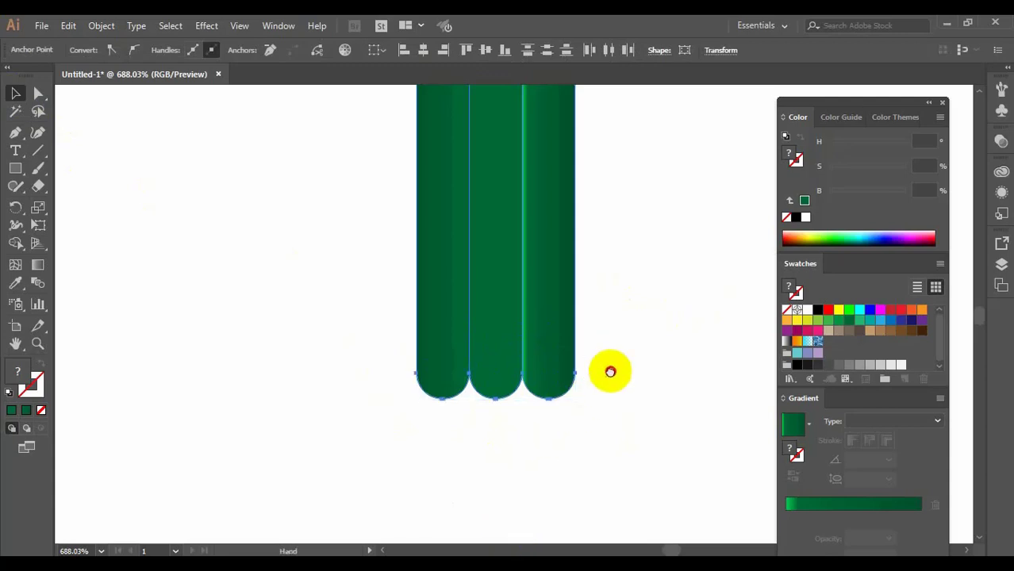
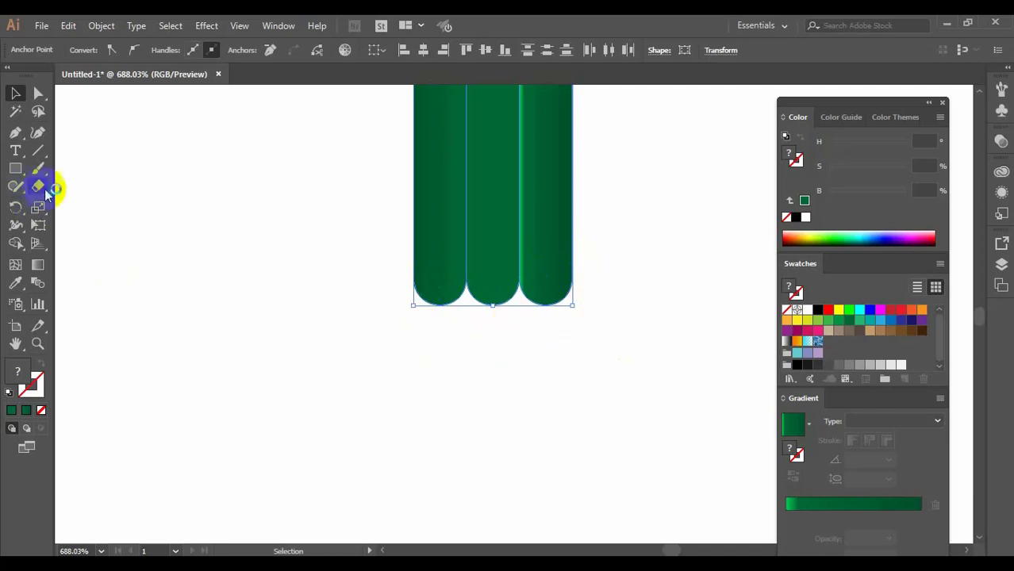
{"action": "left_click", "coordinate": [15, 168]}
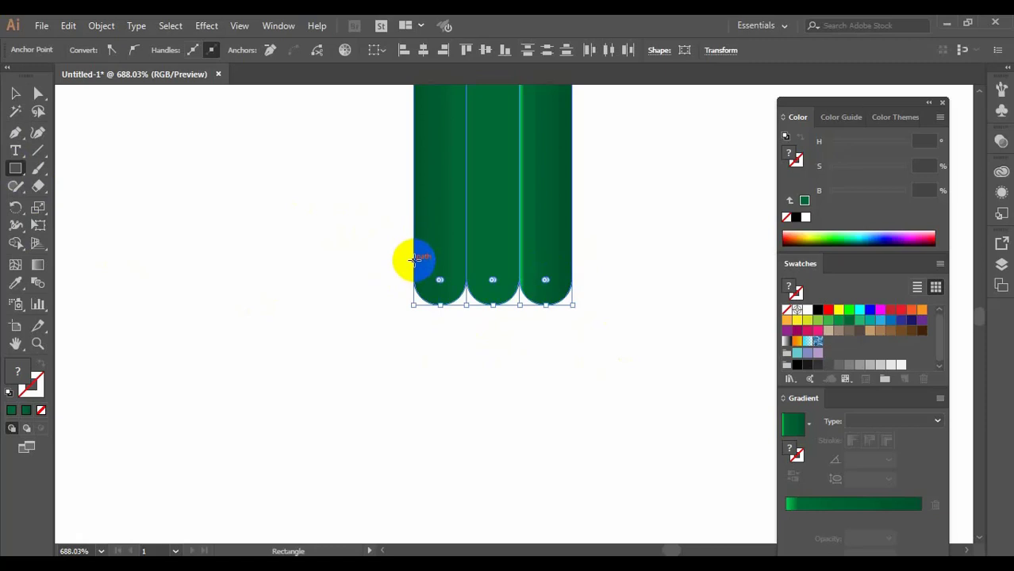
{"action": "left_click_drag", "start_coordinate": [415, 258], "coordinate": [571, 524]}
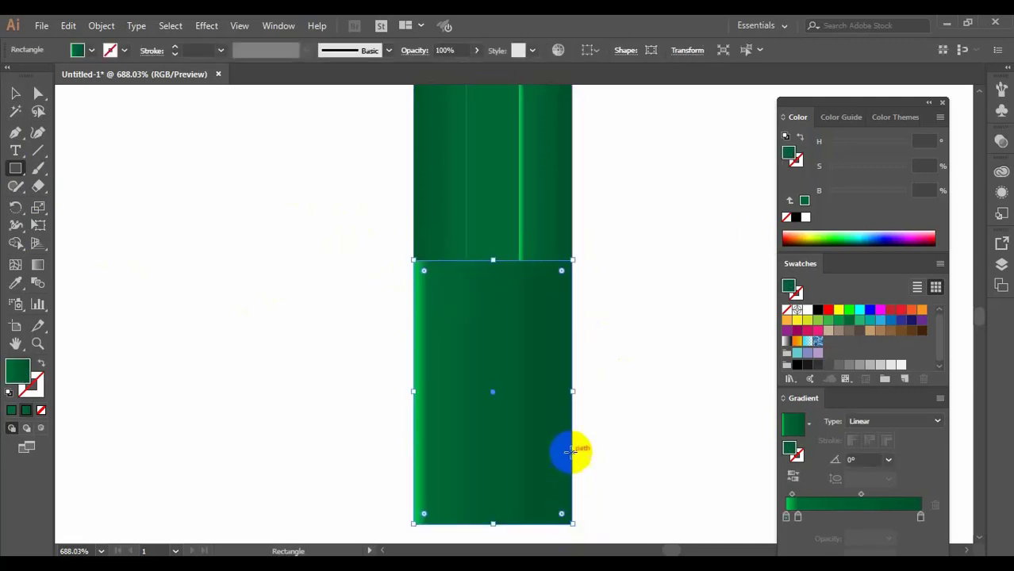
Rearrange the new rectangle's gradient stops to place the bright green in the middle and dark green at both ends.
{"action": "scroll", "coordinate": [571, 452], "scroll_direction": "down", "scroll_amount": 2}
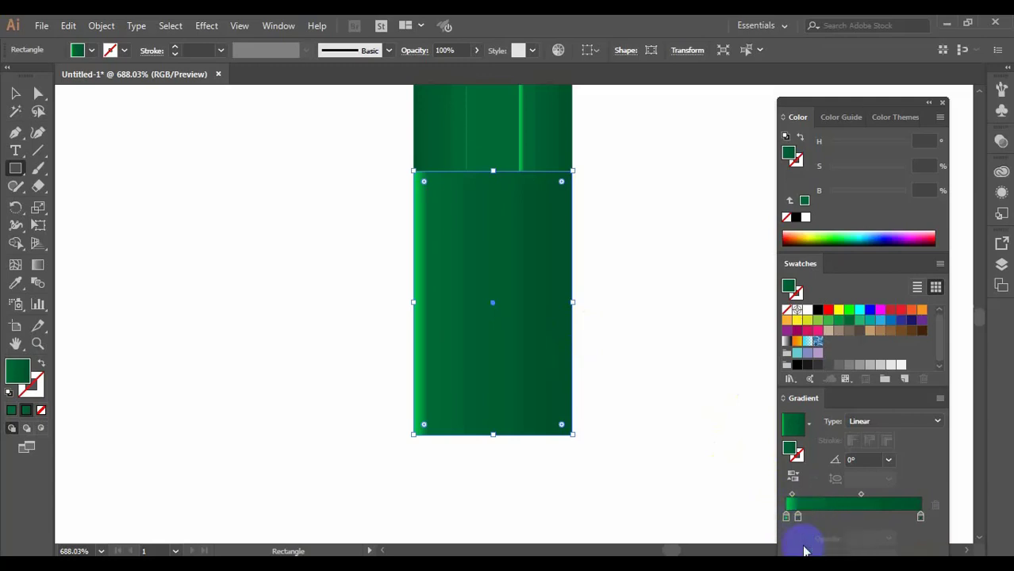
{"action": "left_click", "coordinate": [798, 517]}
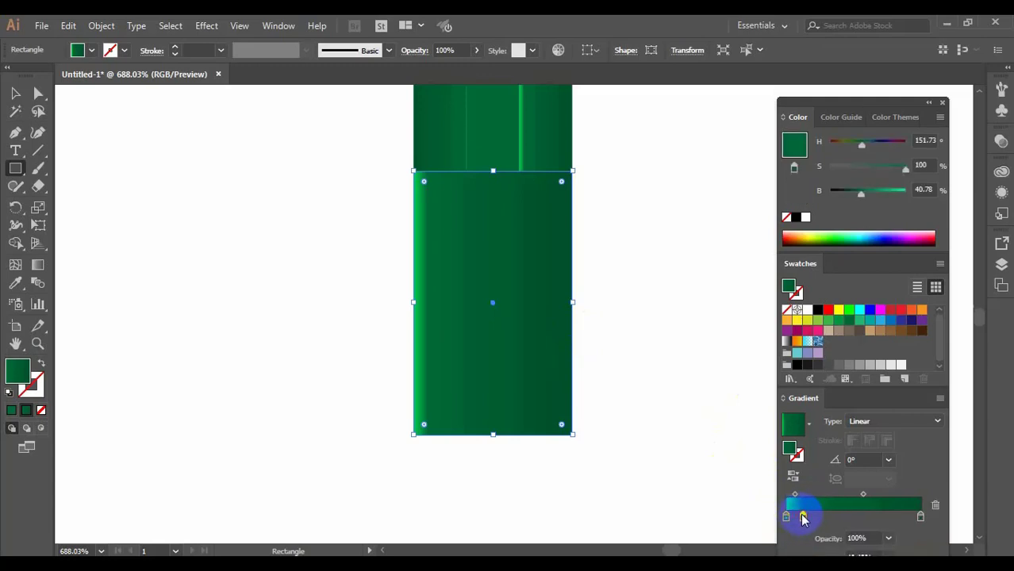
{"action": "mouse_move", "coordinate": [784, 516]}
{"action": "left_mouse_down"}
{"action": "mouse_move", "coordinate": [861, 516]}
{"action": "mouse_move", "coordinate": [786, 521]}
{"action": "left_mouse_up"}
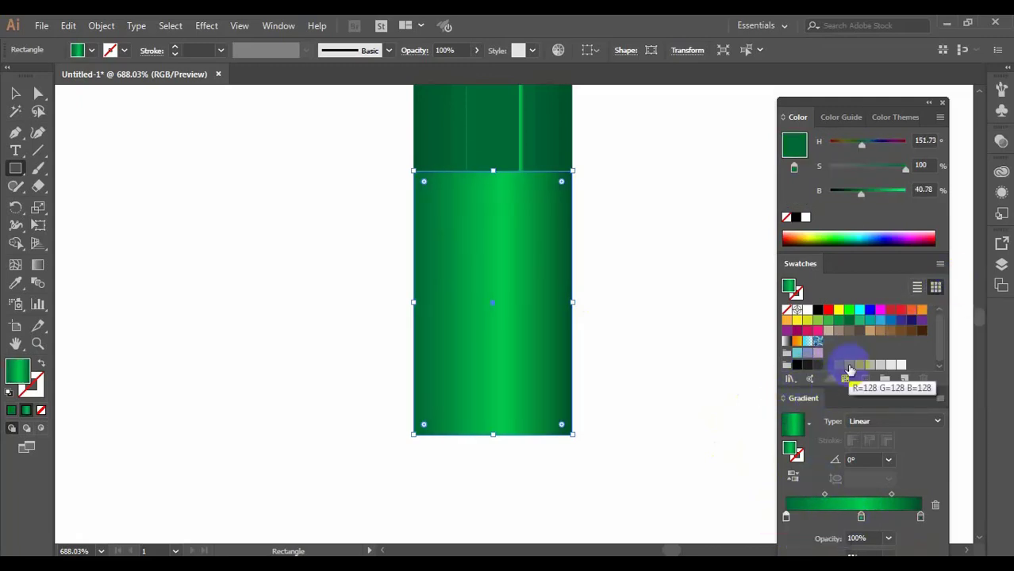
Recolor all three gradient stops of the lower rectangle with the light orange swatch.
{"action": "left_click", "coordinate": [787, 323]}
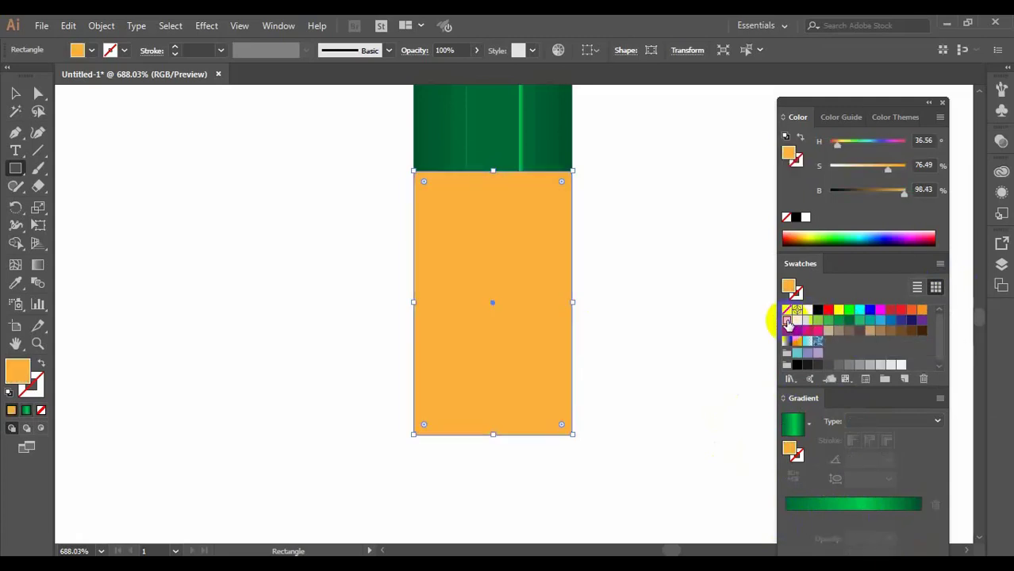
{"action": "key", "text": "ctrl+z"}
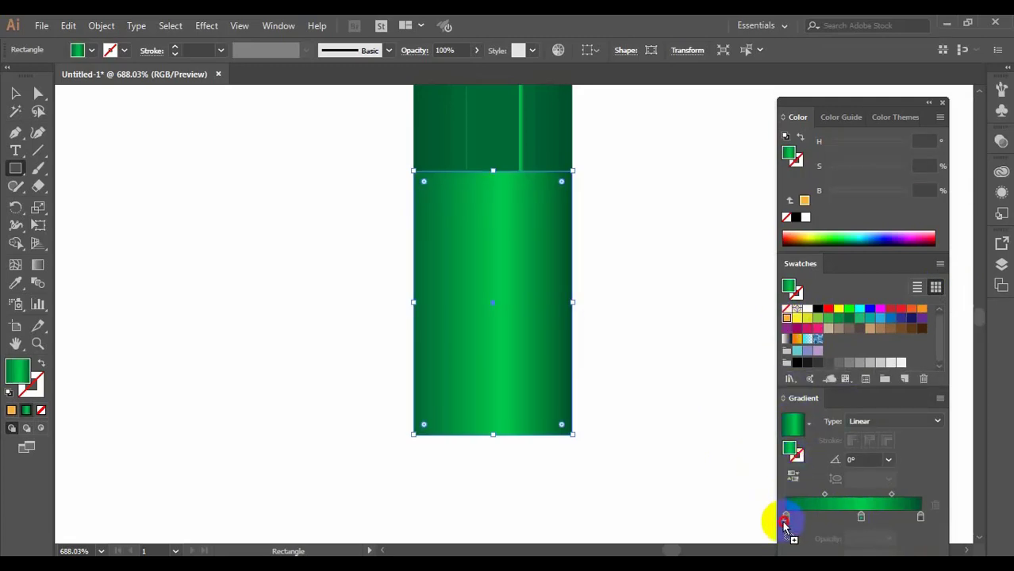
{"action": "left_click_drag", "start_coordinate": [784, 522], "coordinate": [786, 516]}
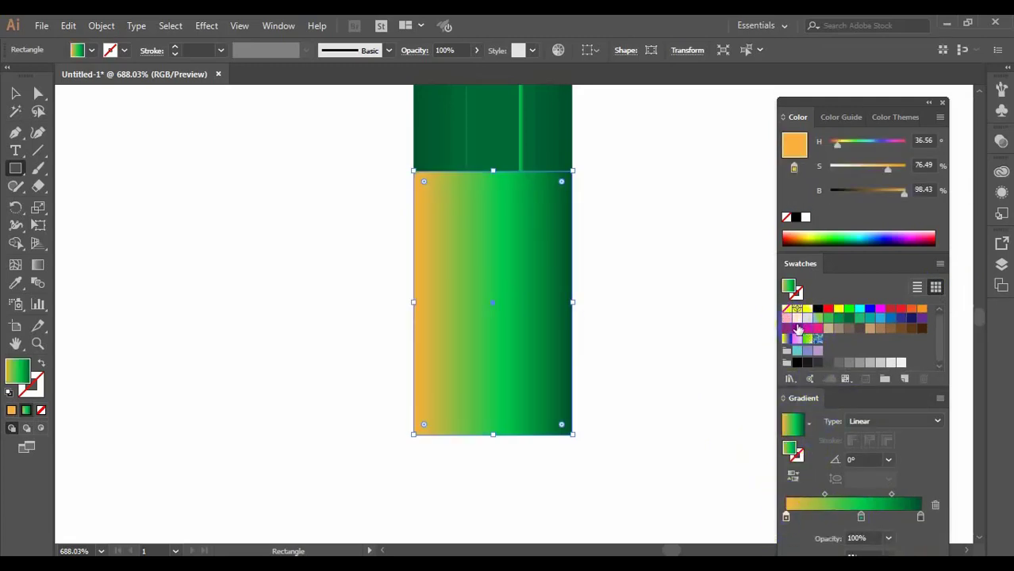
{"action": "left_click_drag", "start_coordinate": [786, 324], "coordinate": [920, 517]}
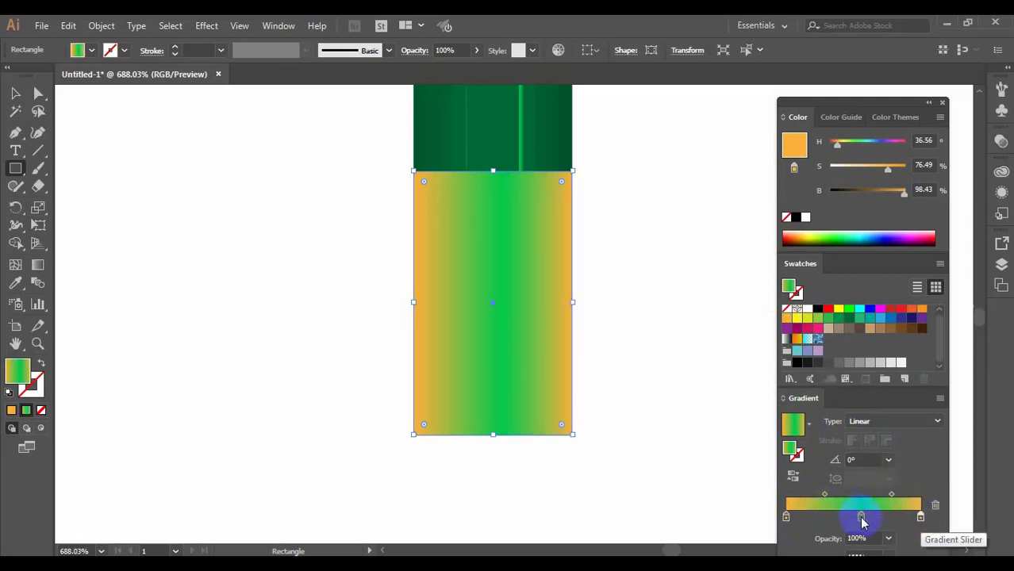
{"action": "left_click", "coordinate": [862, 517]}
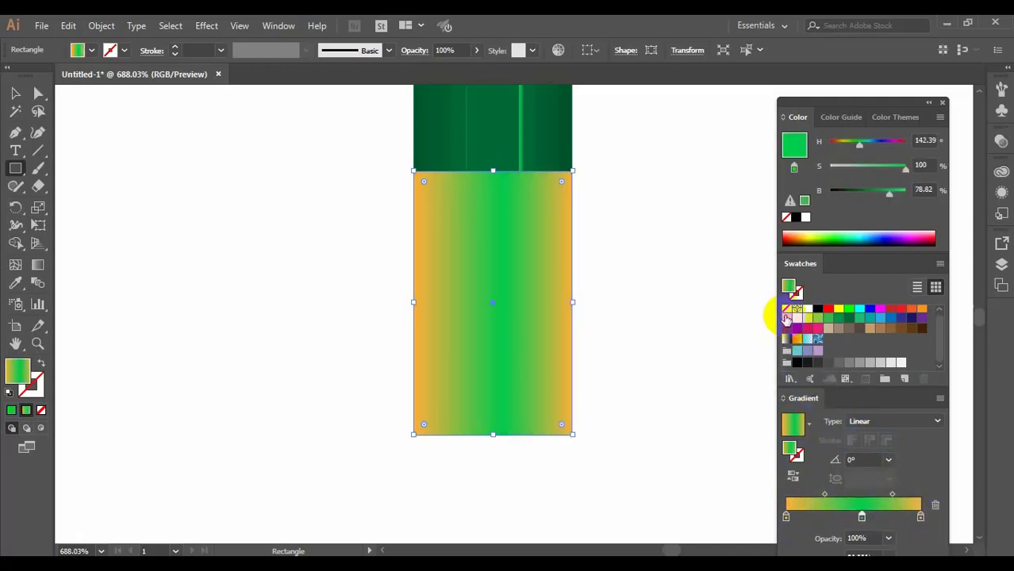
{"action": "left_click_drag", "start_coordinate": [786, 321], "coordinate": [862, 521]}
{"action": "left_click", "coordinate": [862, 519]}
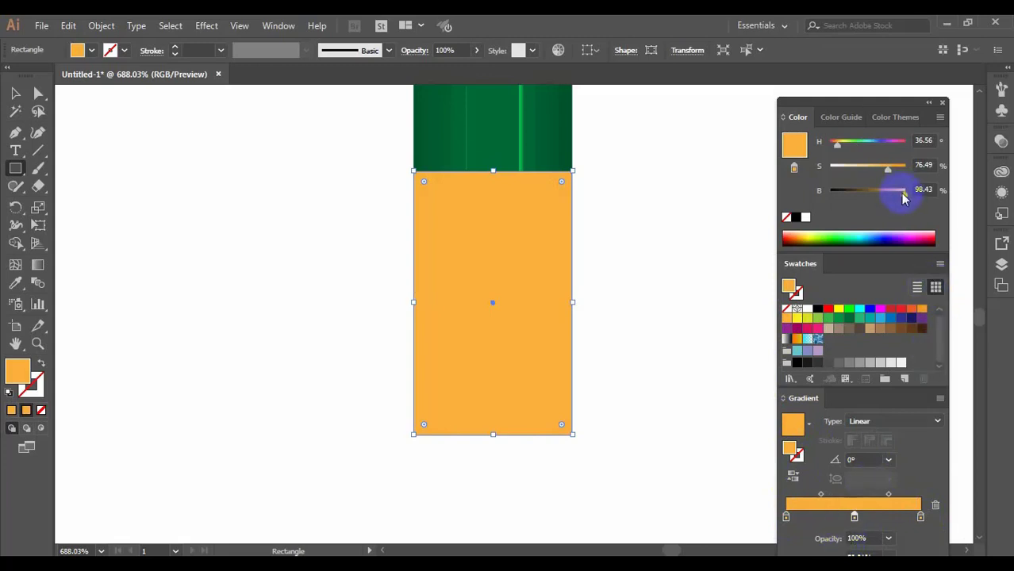
Lower the middle gradient stop's saturation to about 62% and shift that lighter stop from the center toward the rectangle's right side.
{"action": "left_click_drag", "start_coordinate": [888, 174], "coordinate": [870, 176]}
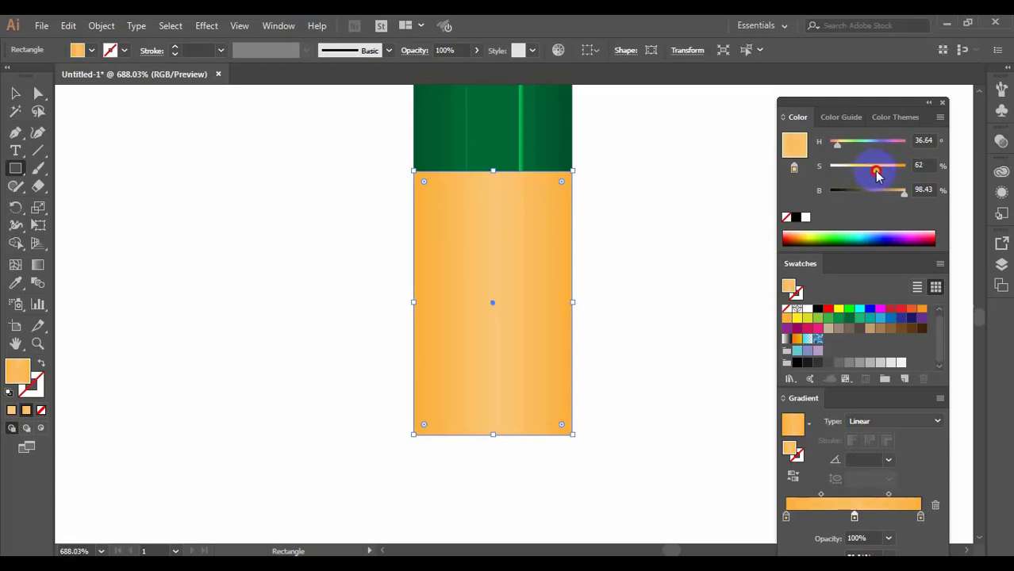
{"action": "left_click_drag", "start_coordinate": [878, 176], "coordinate": [877, 170]}
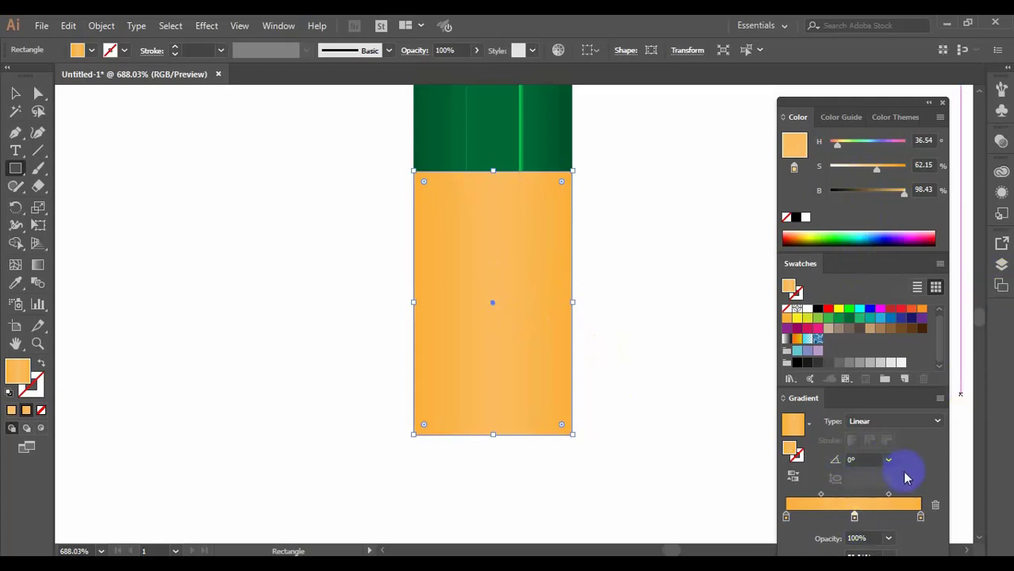
{"action": "left_click", "coordinate": [886, 495]}
{"action": "left_click", "coordinate": [820, 497]}
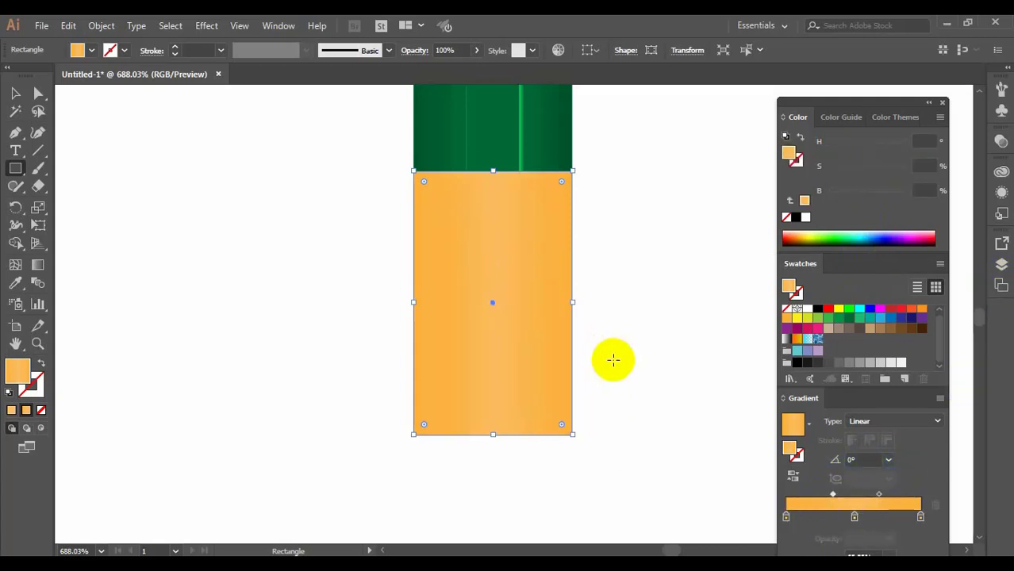
{"action": "left_click_drag", "start_coordinate": [854, 520], "coordinate": [862, 517]}
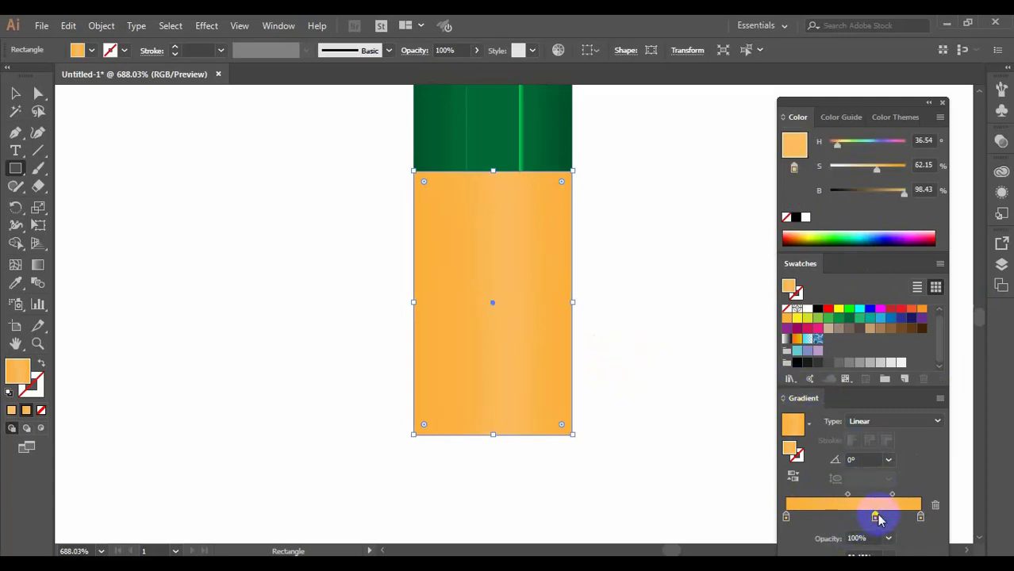
{"action": "left_click_drag", "start_coordinate": [514, 203], "coordinate": [512, 220]}
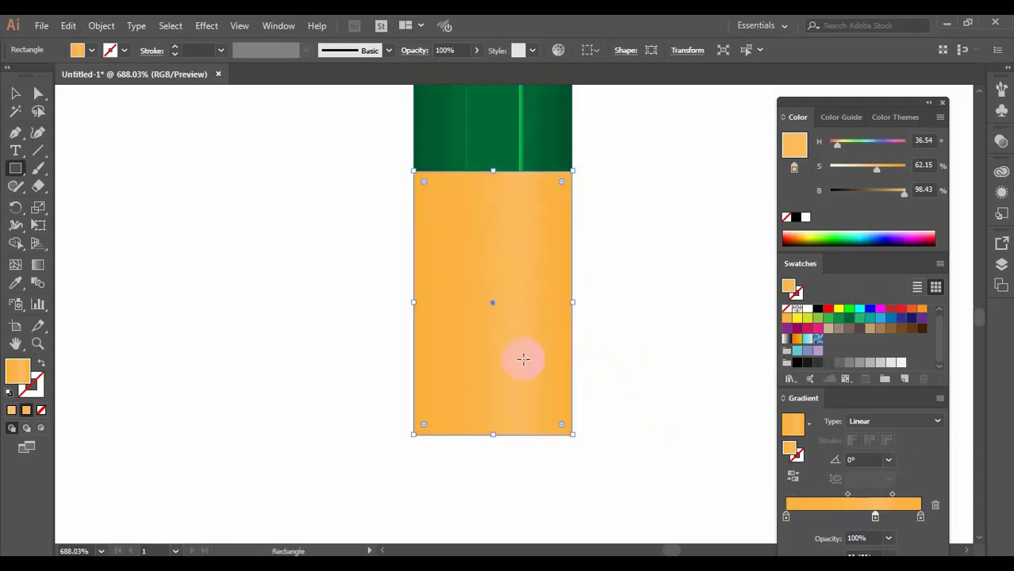
{"action": "key", "text": "v"}
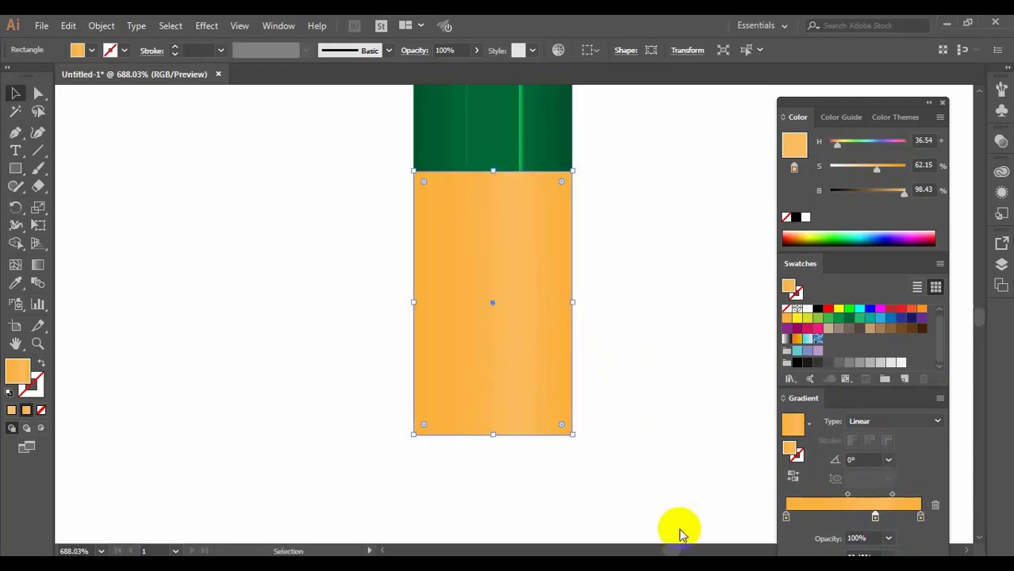
{"action": "left_click", "coordinate": [913, 516]}
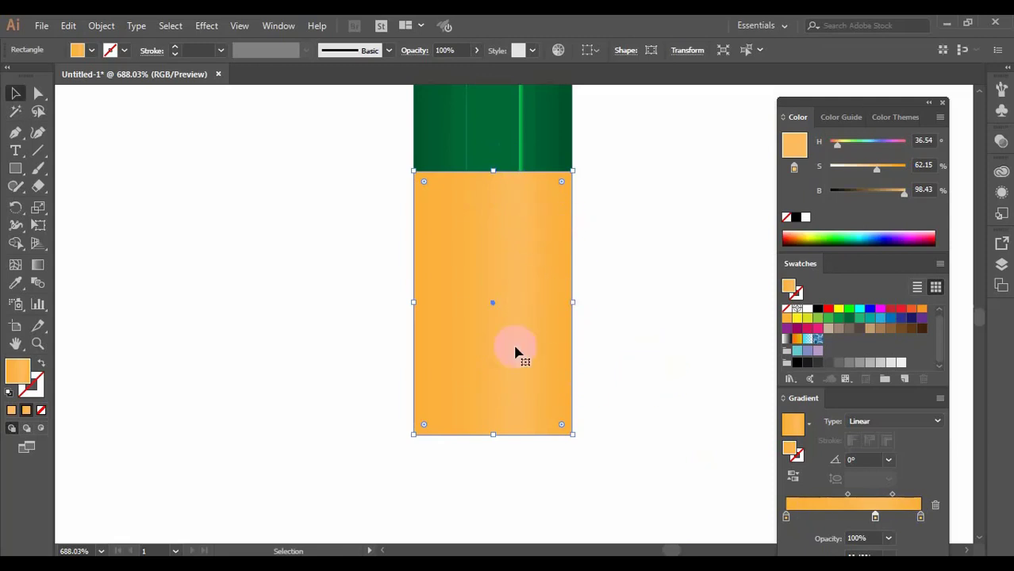
Add an anchor point at the middle of the orange rectangle's bottom edge and remove both bottom corners to form a downward-pointing triangle.
{"action": "left_click", "coordinate": [14, 134]}
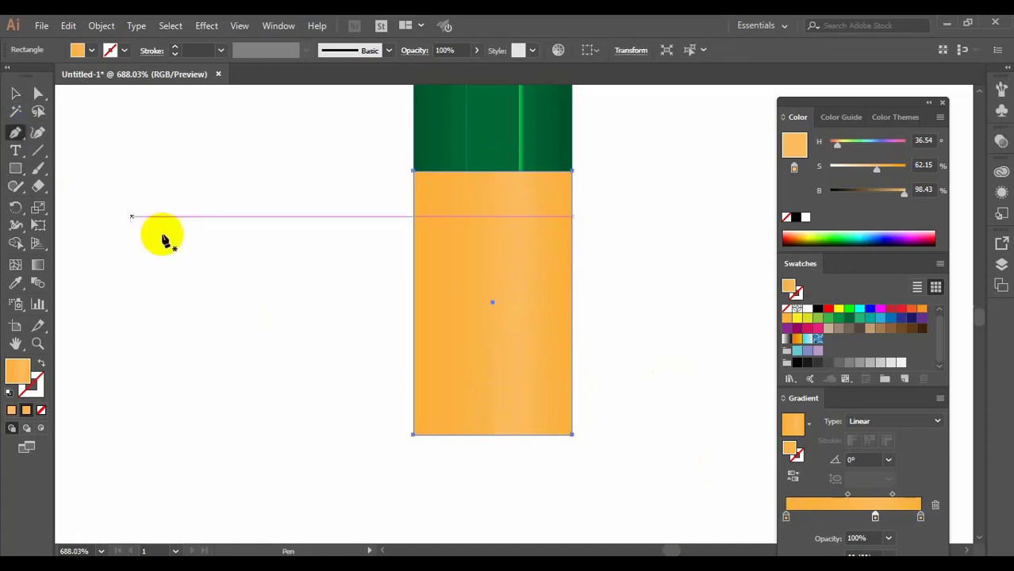
{"action": "left_click", "coordinate": [493, 434]}
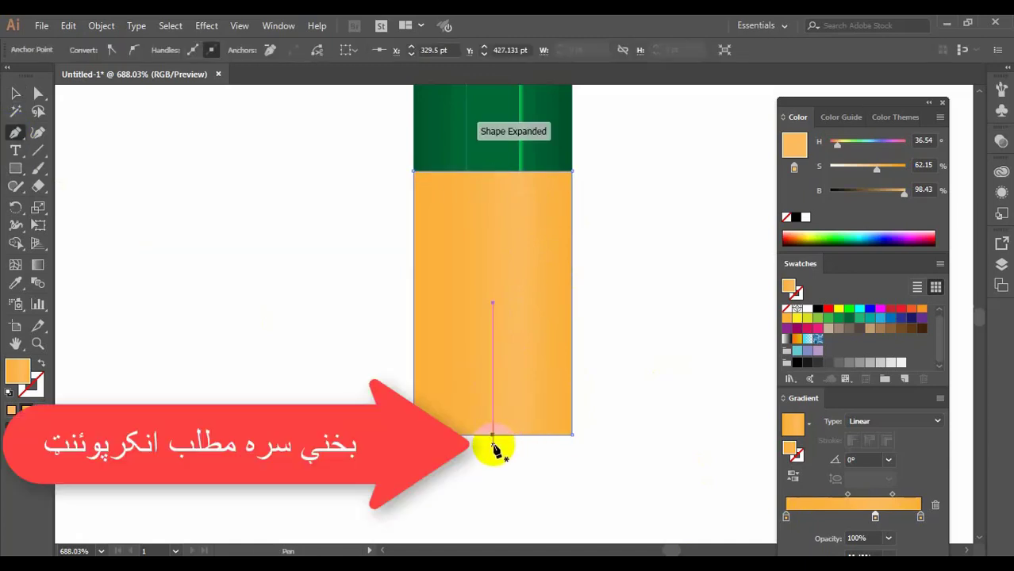
{"action": "left_click", "coordinate": [572, 435]}
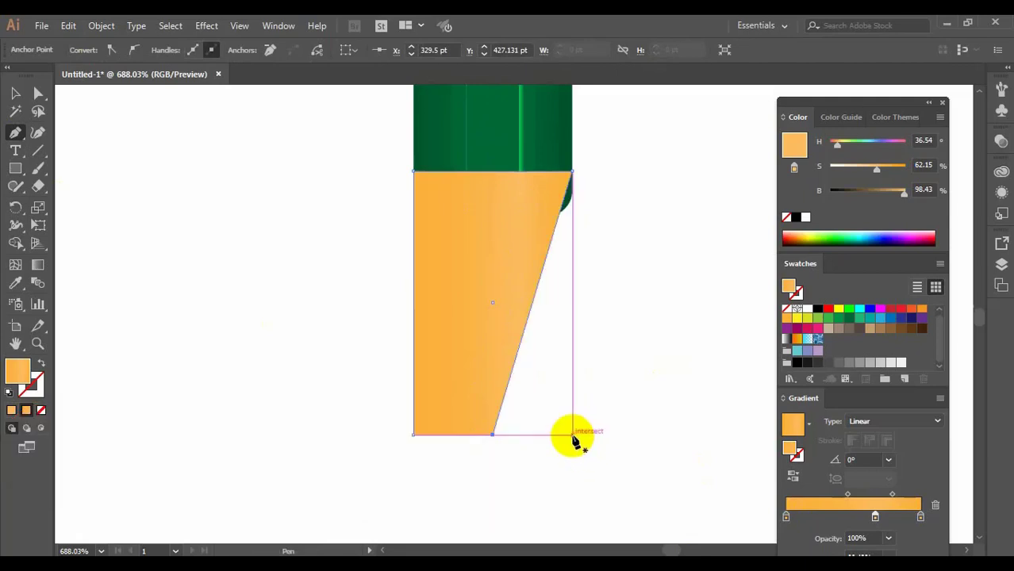
{"action": "left_click", "coordinate": [414, 435]}
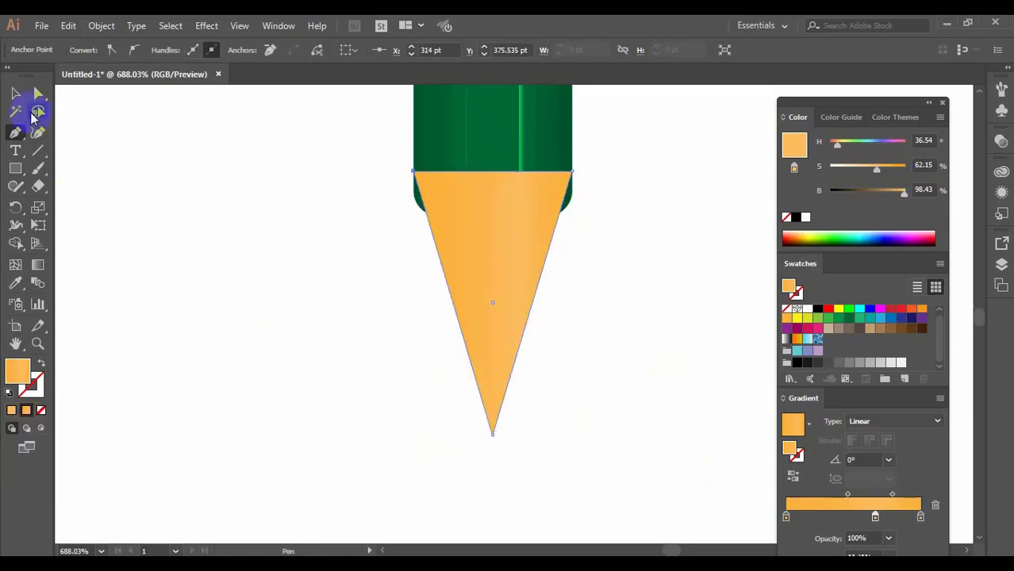
Send the orange triangle behind the green strips with rounded ends.
{"action": "left_click", "coordinate": [37, 94]}
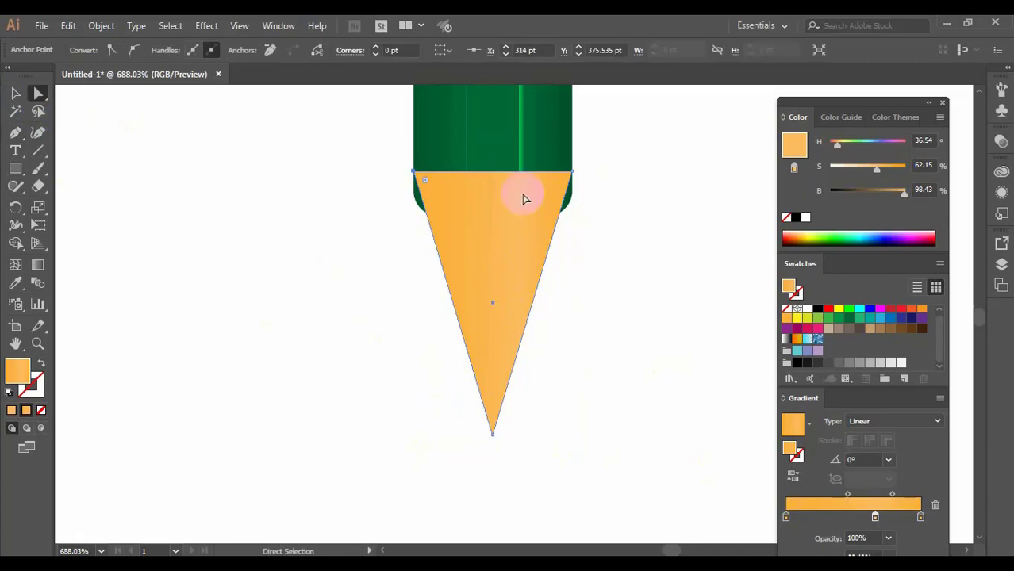
{"action": "left_click_drag", "start_coordinate": [523, 197], "coordinate": [529, 208]}
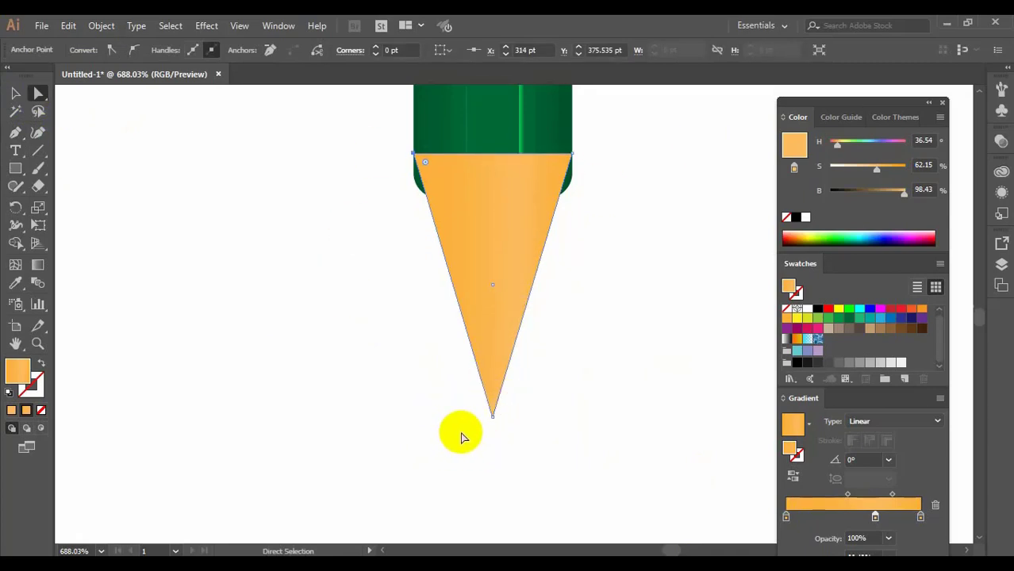
{"action": "key", "text": "ctrl"}
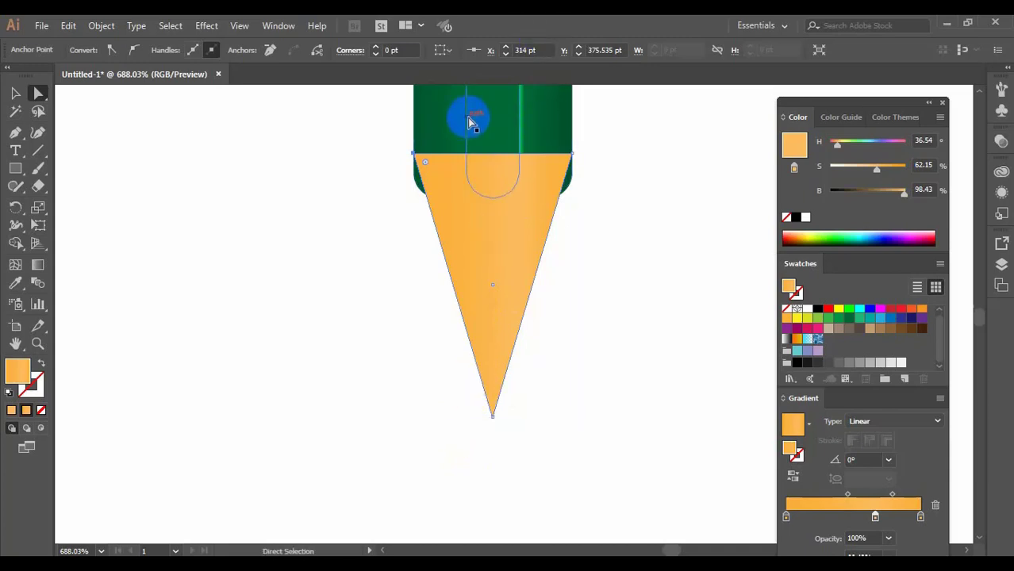
{"action": "key", "text": "ctrl+shift+bracketleft"}
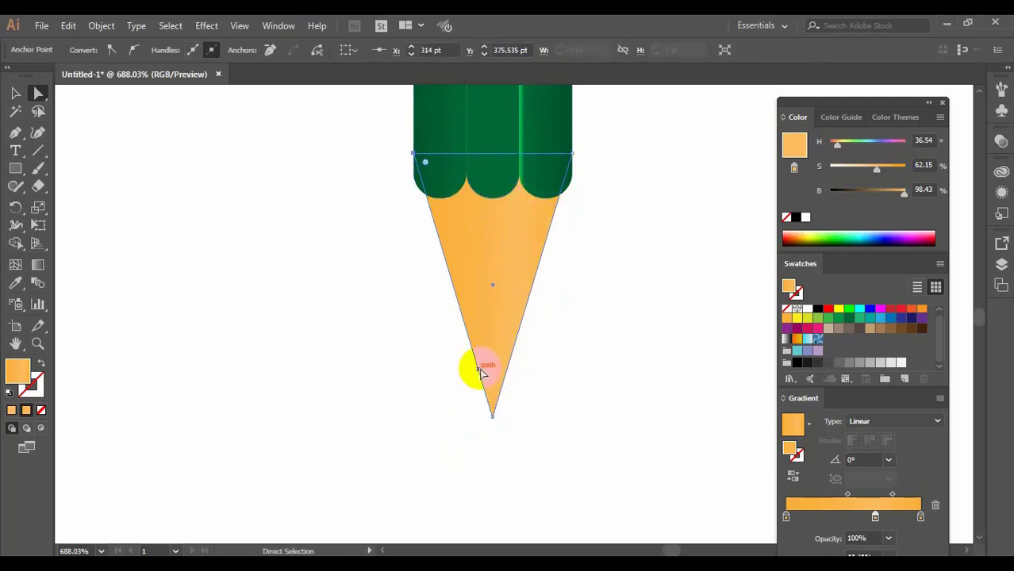
Try to lengthen the orange triangle by moving its tip anchor point straight down to Y 448.061 pt.
{"action": "left_click_drag", "start_coordinate": [429, 472], "coordinate": [579, 380]}
{"action": "scroll", "coordinate": [576, 378], "scroll_direction": "down", "scroll_amount": 2}
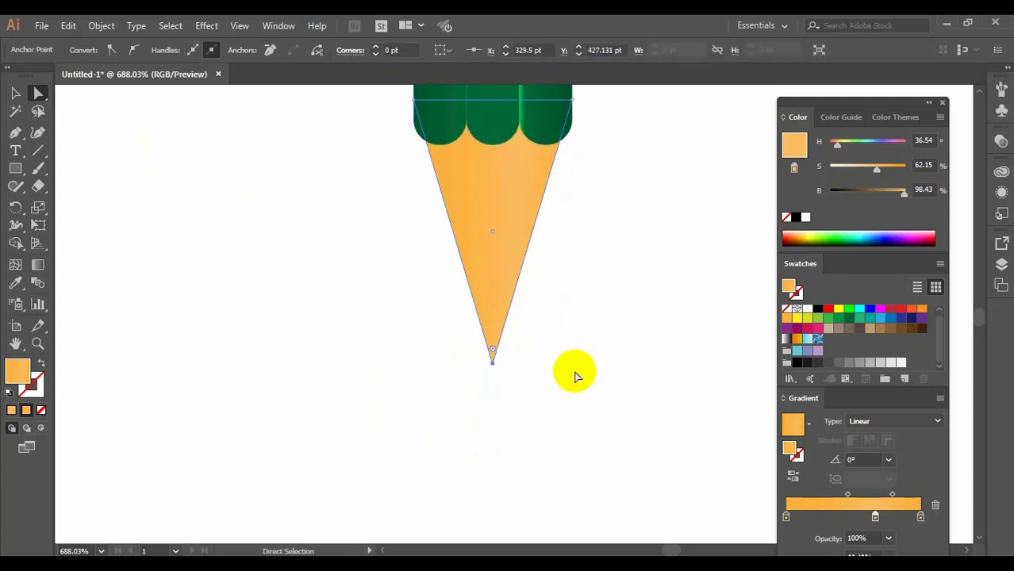
{"action": "left_click_drag", "start_coordinate": [441, 351], "coordinate": [548, 405]}
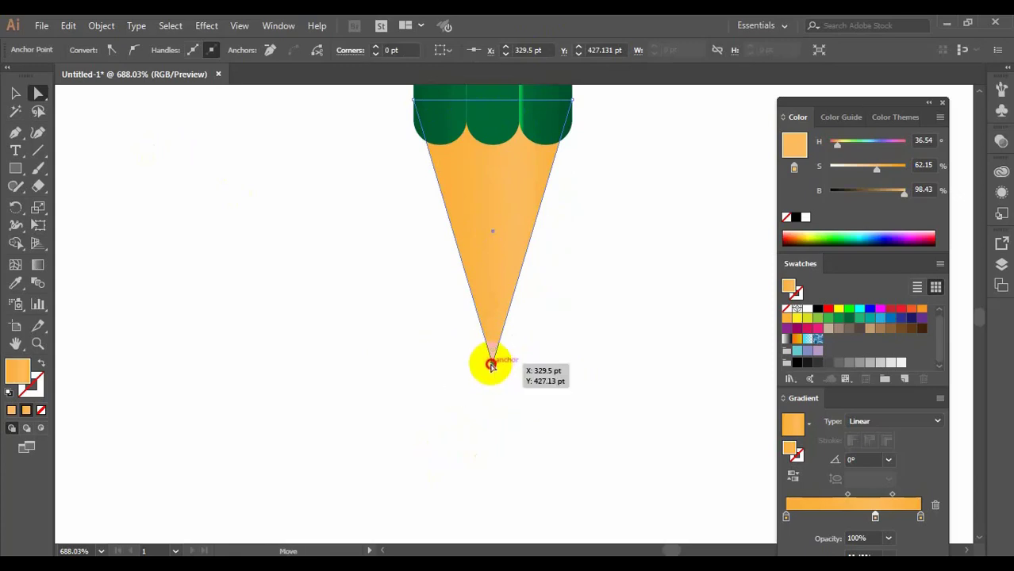
{"action": "left_click_drag", "start_coordinate": [491, 365], "coordinate": [493, 468]}
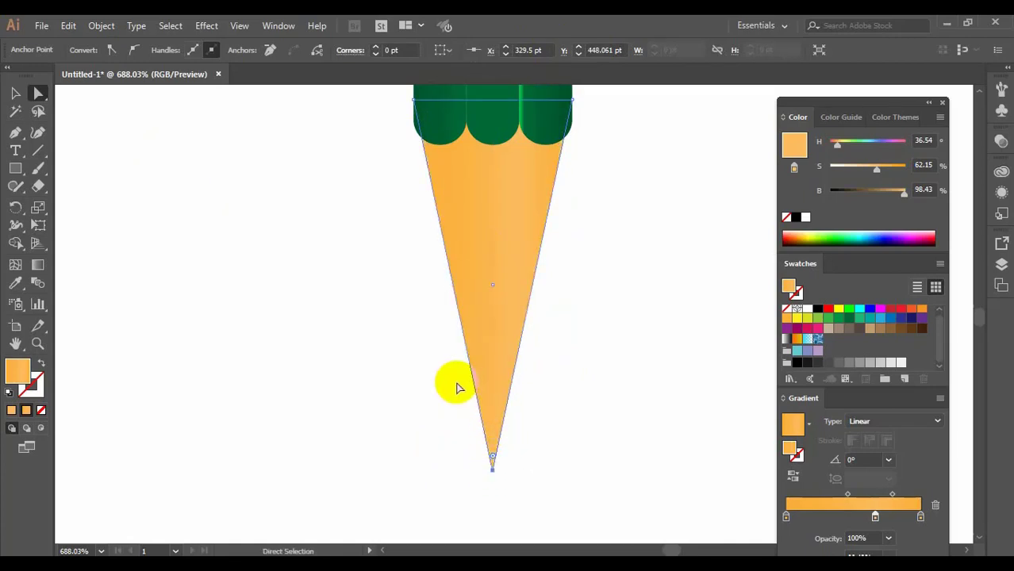
{"action": "key", "text": "ctrl+z"}
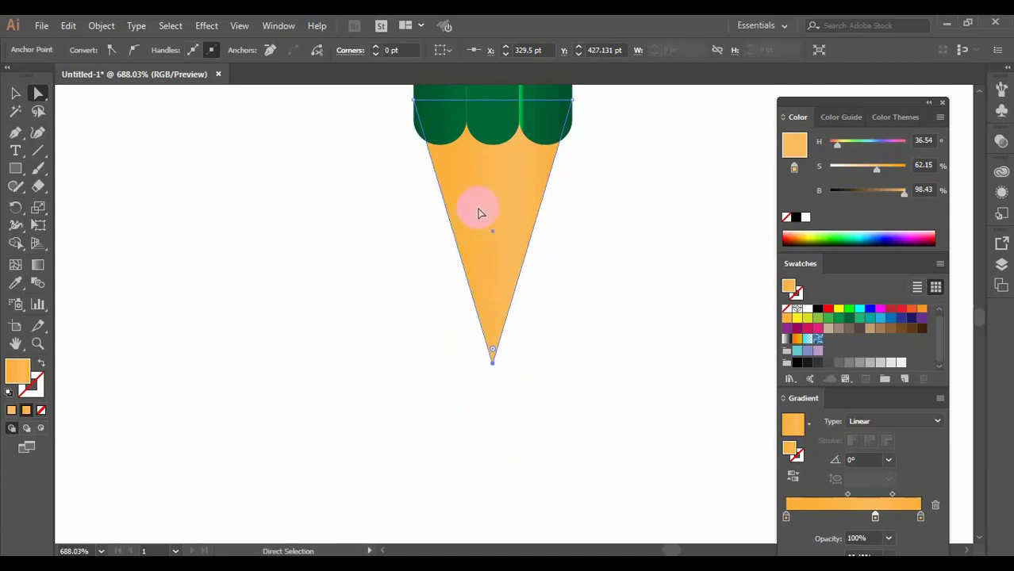
Move the whole orange triangle slightly down so its upper corners sit at the curved ends of the outer green strips.
{"action": "left_click", "coordinate": [12, 96]}
{"action": "left_click_drag", "start_coordinate": [496, 223], "coordinate": [497, 250]}
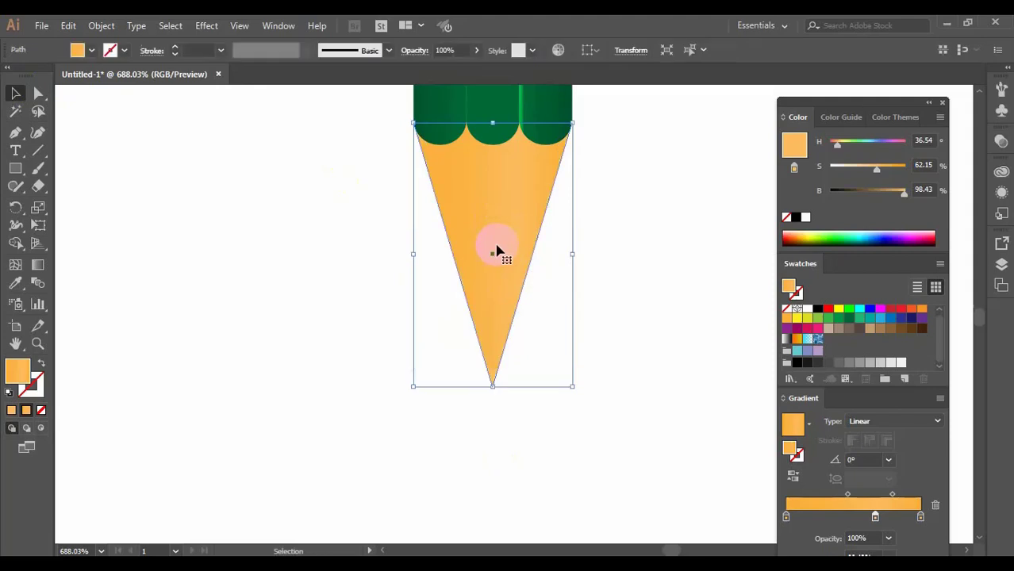
{"action": "left_click", "coordinate": [604, 192]}
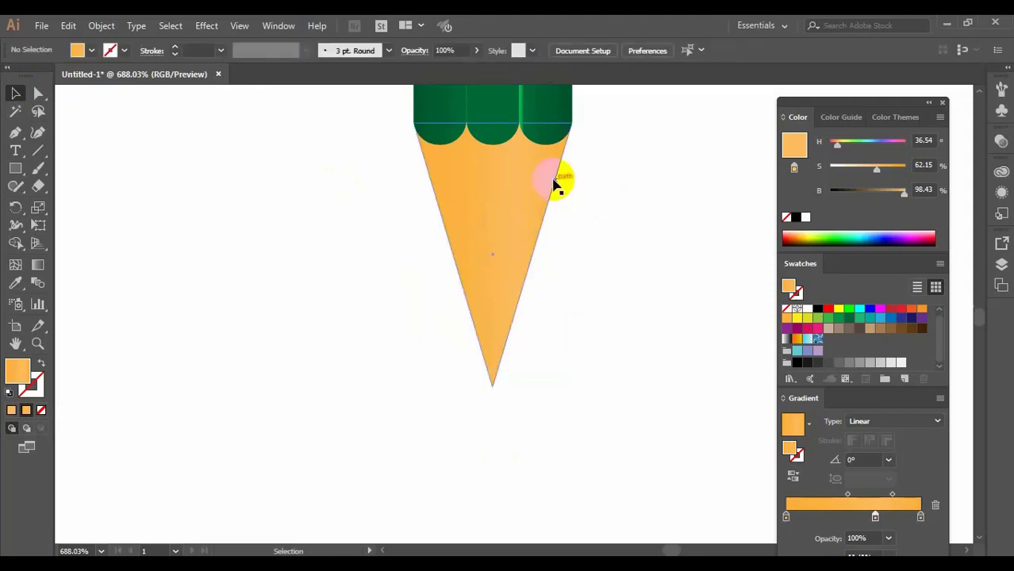
Fine-tune the orange triangle's position at high magnification so its upper corners line up with the outer edges of the green strips.
{"action": "key", "text": "ctrl+space"}
{"action": "left_click_drag", "start_coordinate": [600, 108], "coordinate": [544, 143]}
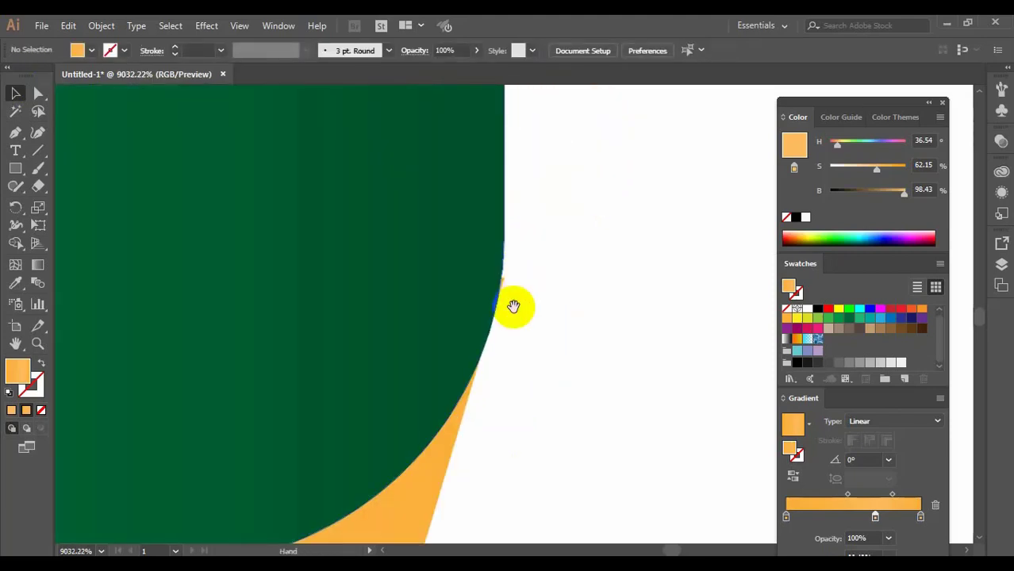
{"action": "left_click_drag", "start_coordinate": [503, 283], "coordinate": [499, 278]}
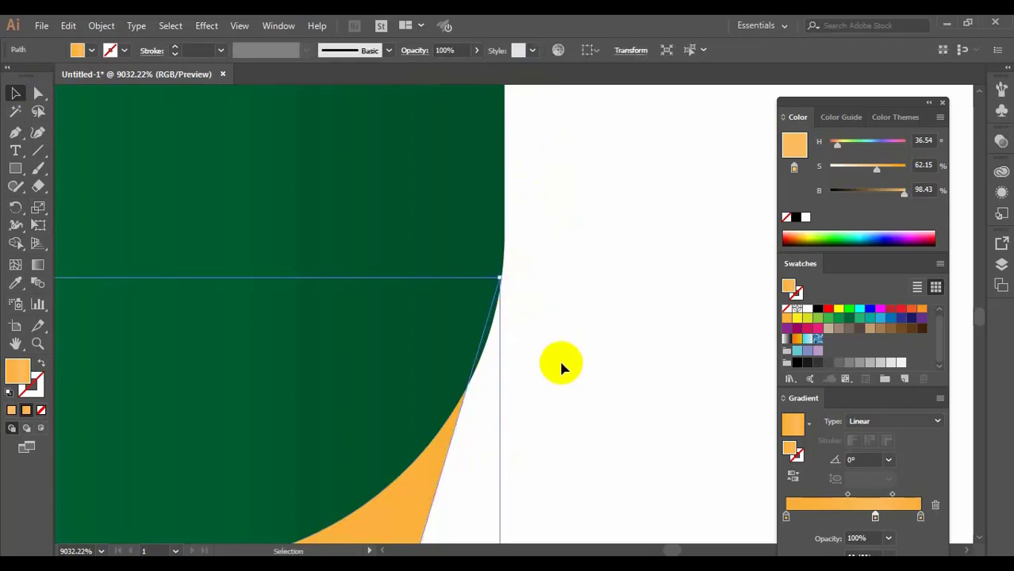
{"action": "left_click", "coordinate": [407, 332]}
{"action": "left_click", "coordinate": [486, 222]}
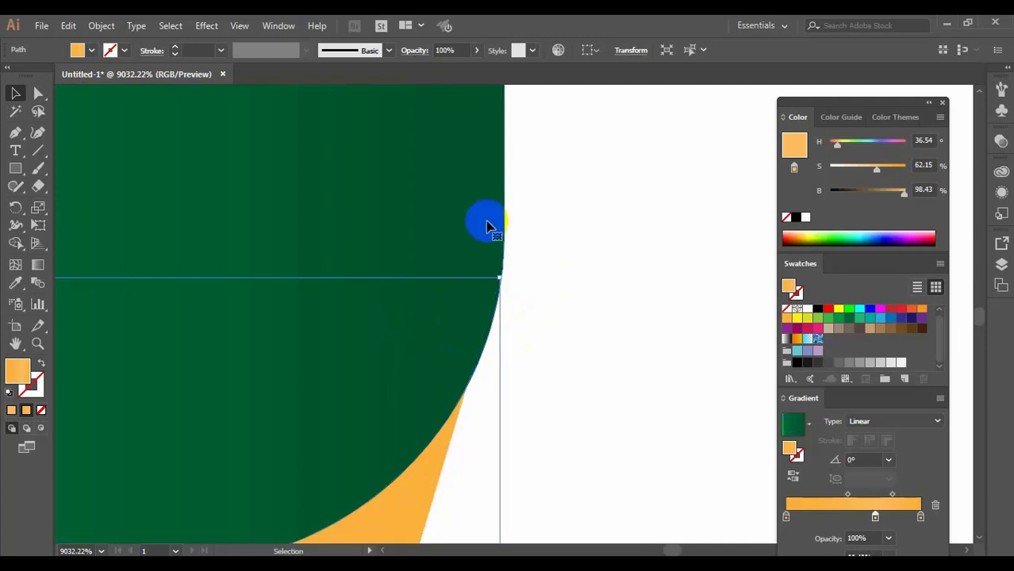
{"action": "left_click", "coordinate": [444, 459]}
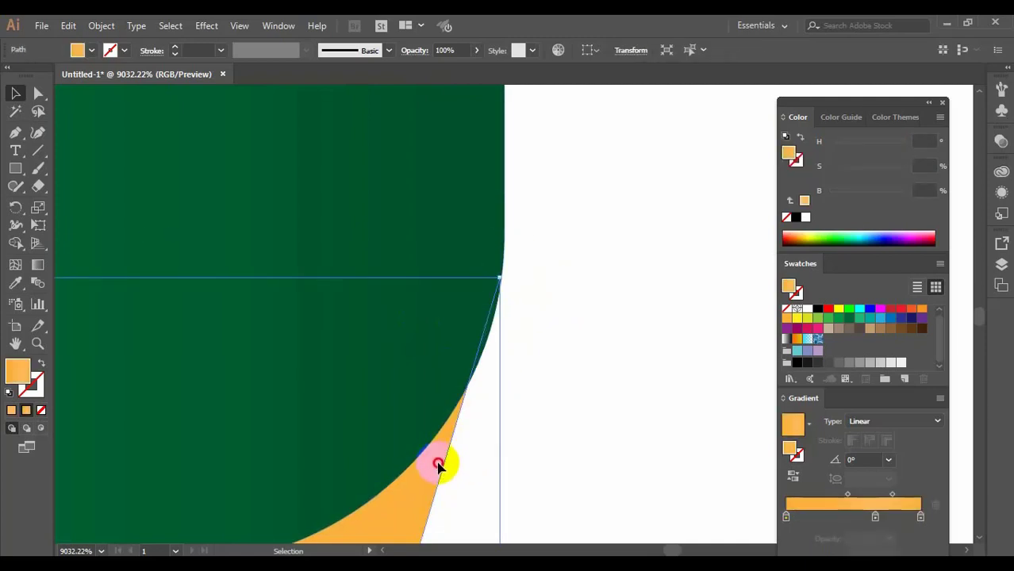
{"action": "left_click_drag", "start_coordinate": [439, 467], "coordinate": [439, 446]}
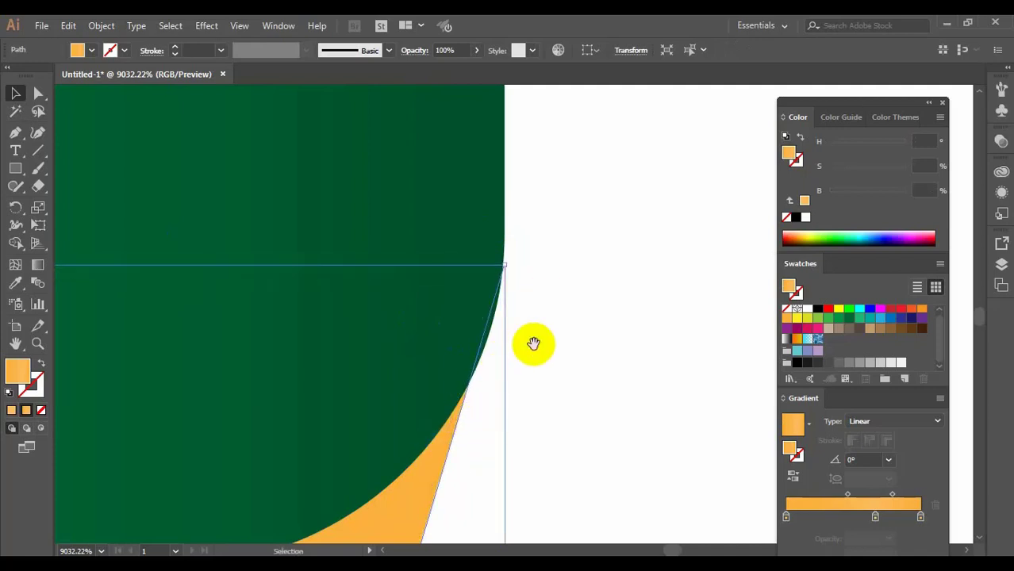
{"action": "left_click_drag", "start_coordinate": [533, 343], "coordinate": [637, 312]}
{"action": "left_click_drag", "start_coordinate": [449, 321], "coordinate": [647, 327]}
{"action": "left_click_drag", "start_coordinate": [182, 313], "coordinate": [373, 305]}
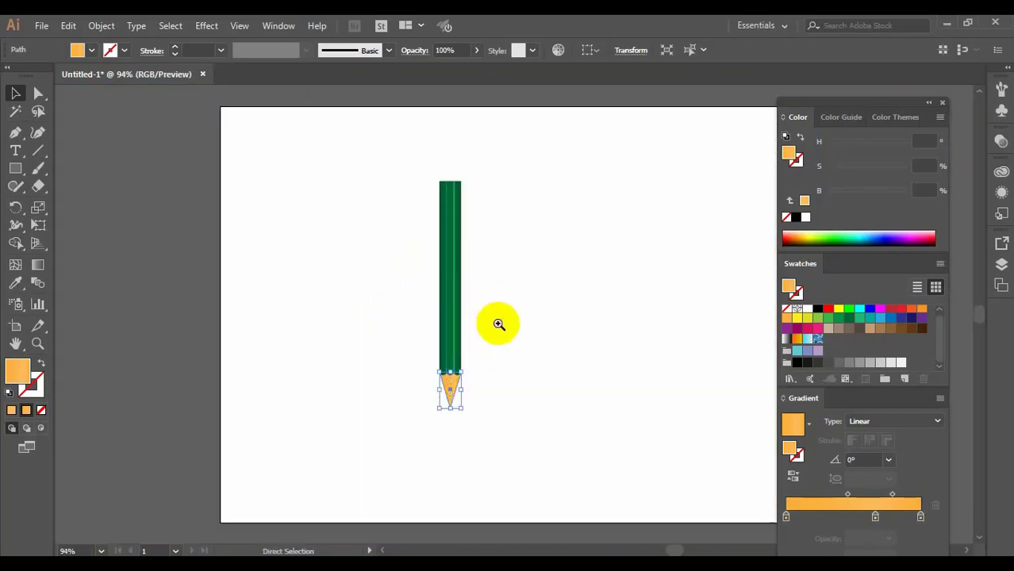
Lengthen the orange triangle by moving its tip anchor point straight down to Y 435.901 pt.
{"action": "left_click_drag", "start_coordinate": [498, 324], "coordinate": [401, 428]}
{"action": "left_click_drag", "start_coordinate": [648, 203], "coordinate": [459, 423]}
{"action": "left_click_drag", "start_coordinate": [488, 253], "coordinate": [491, 329]}
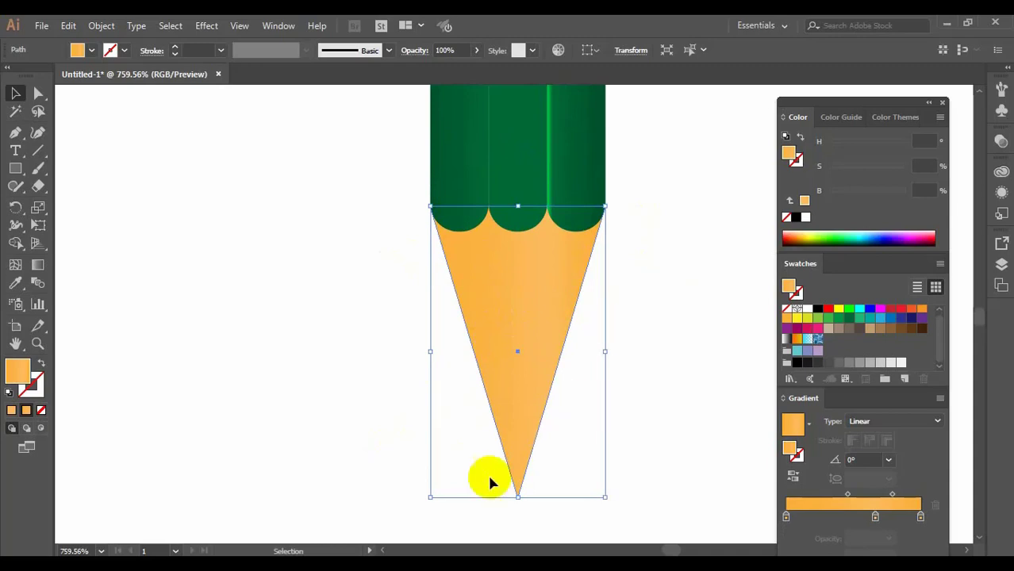
{"action": "left_click", "coordinate": [38, 93]}
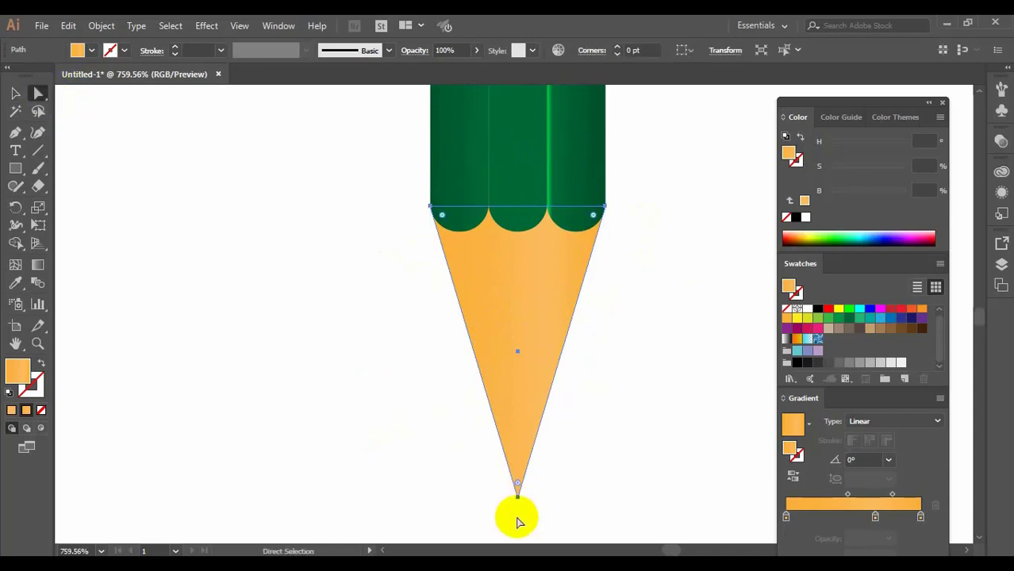
{"action": "left_click_drag", "start_coordinate": [484, 507], "coordinate": [592, 454]}
{"action": "left_click_drag", "start_coordinate": [531, 444], "coordinate": [534, 403]}
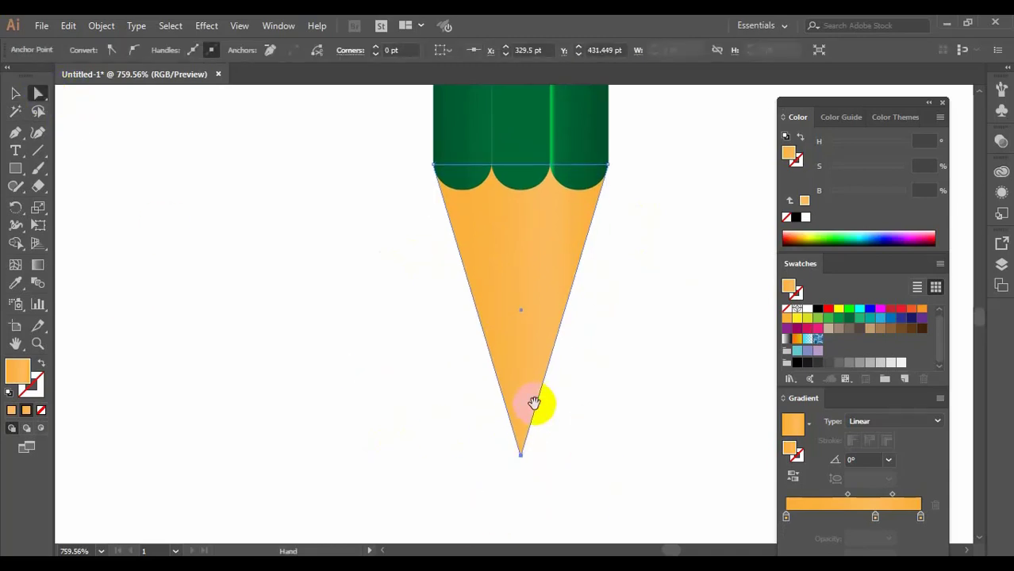
{"action": "left_click", "coordinate": [520, 455], "text": "shift"}
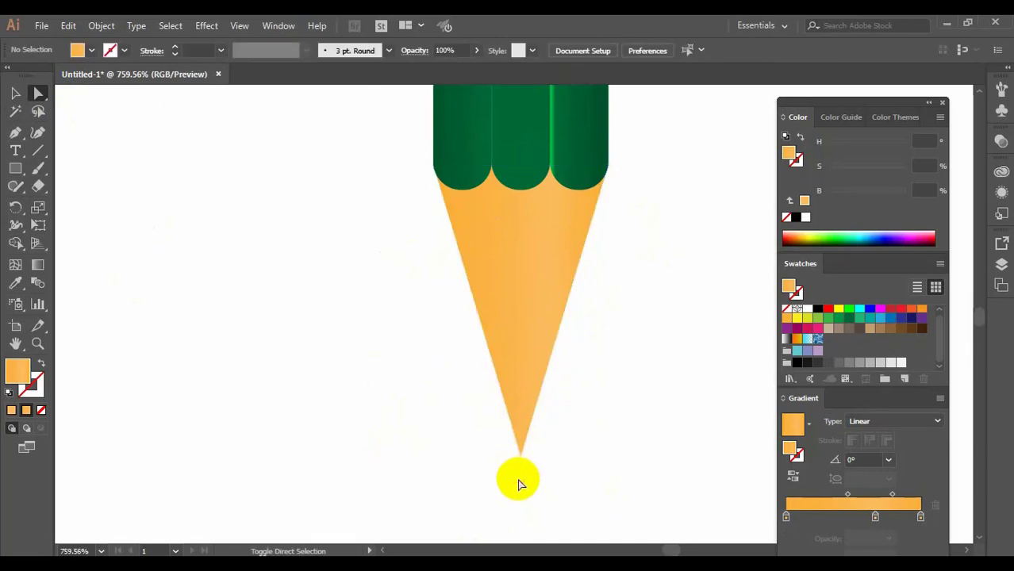
{"action": "mouse_move", "coordinate": [543, 438]}
{"action": "left_mouse_down"}
{"action": "mouse_move", "coordinate": [502, 468]}
{"action": "mouse_move", "coordinate": [517, 480]}
{"action": "left_mouse_up"}
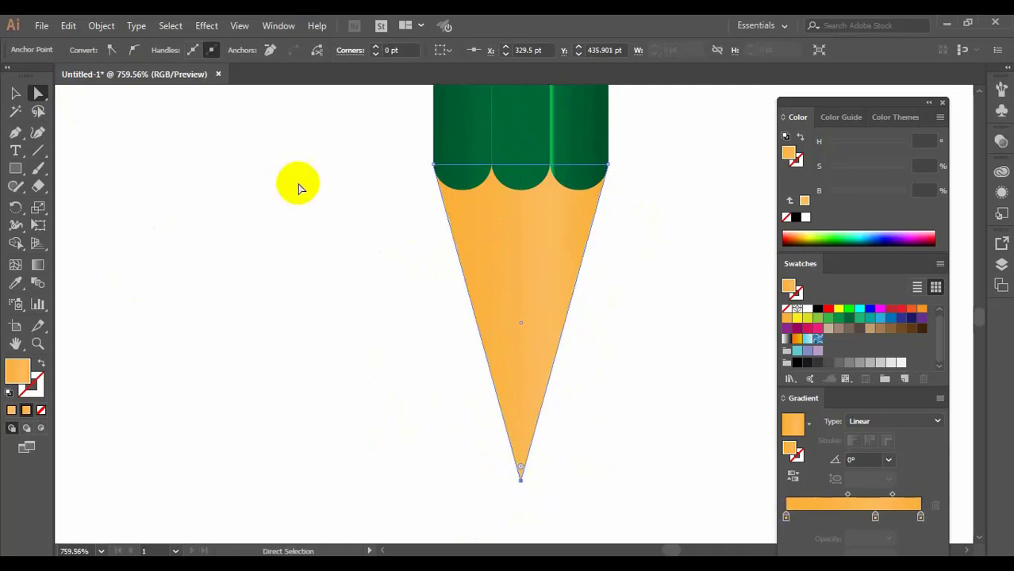
{"action": "left_click", "coordinate": [15, 93]}
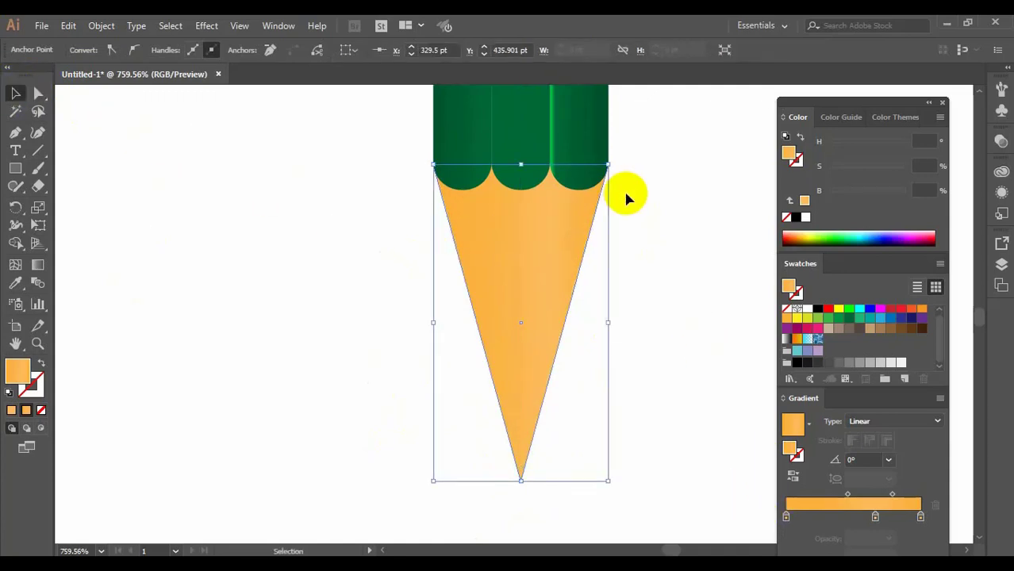
{"action": "left_click", "coordinate": [646, 245]}
Lighten the middle stop of the orange triangle's gradient by lowering its saturation to 47.01%.
{"action": "left_click", "coordinate": [561, 242]}
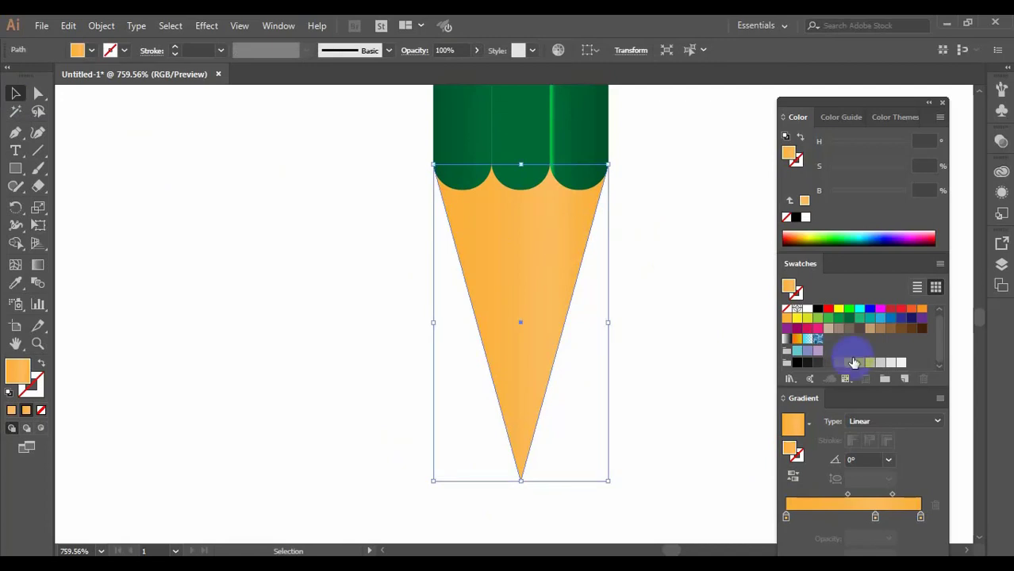
{"action": "left_click", "coordinate": [875, 517]}
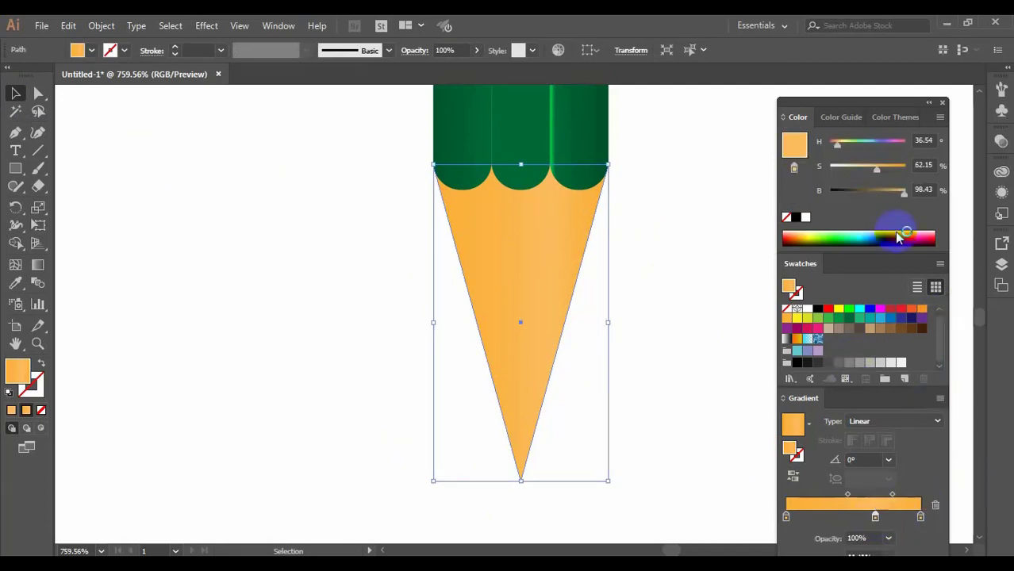
{"action": "left_click", "coordinate": [870, 171]}
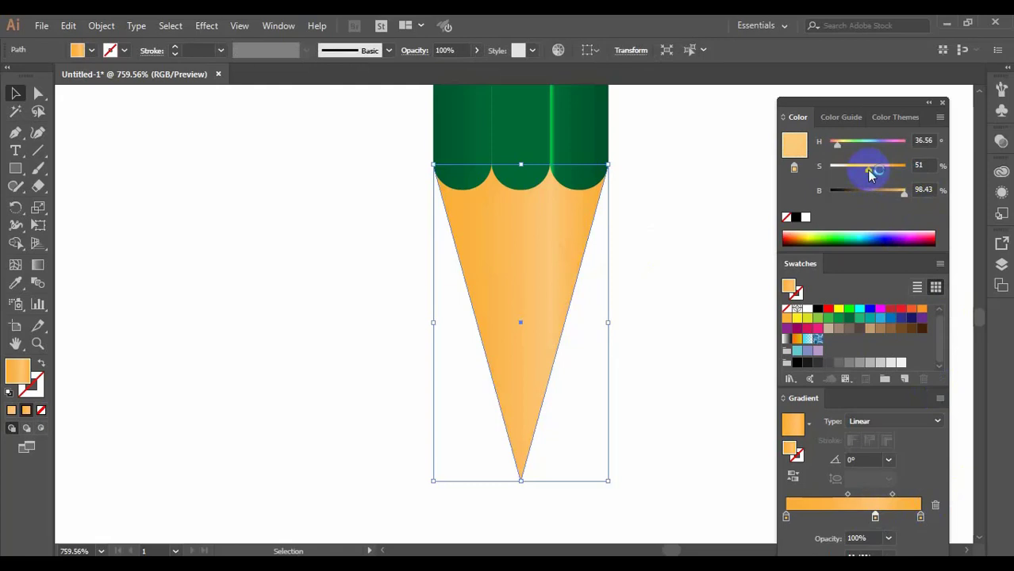
{"action": "left_click", "coordinate": [866, 176]}
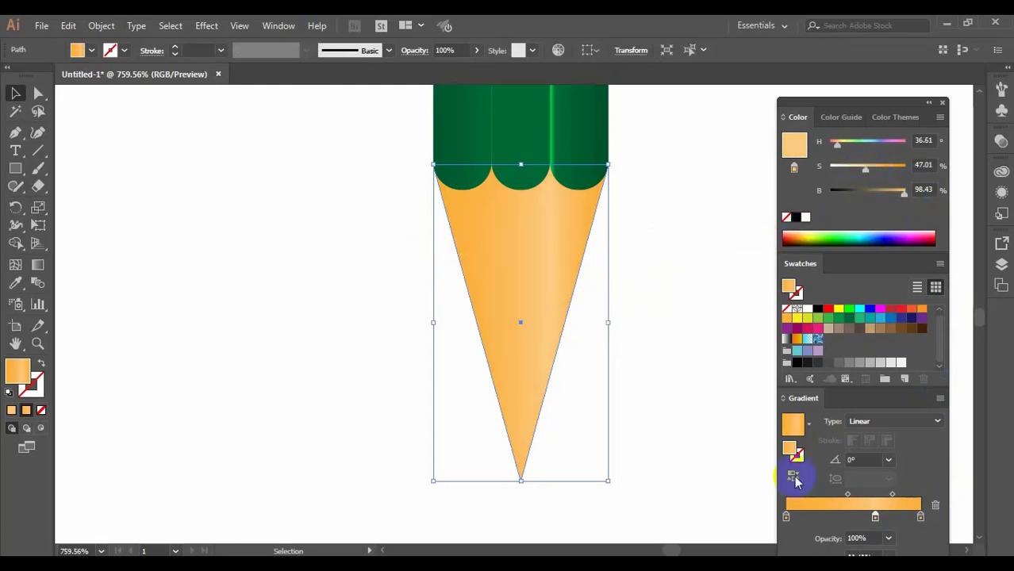
Darken the end stops of the orange triangle's gradient, setting brightness to 92.16% on the left stop and 90.2% on the right.
{"action": "double_click", "coordinate": [785, 517]}
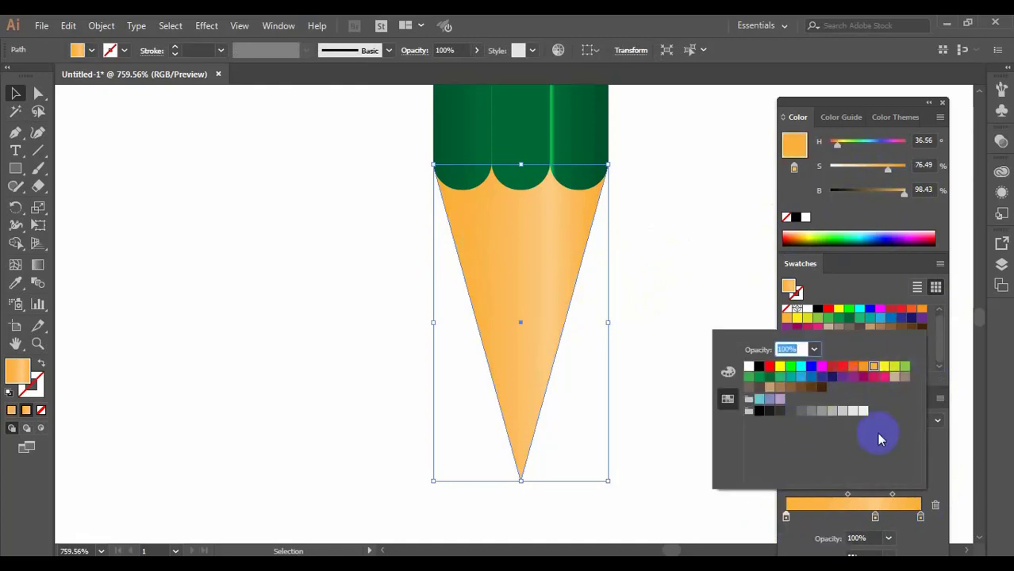
{"action": "left_click", "coordinate": [786, 516]}
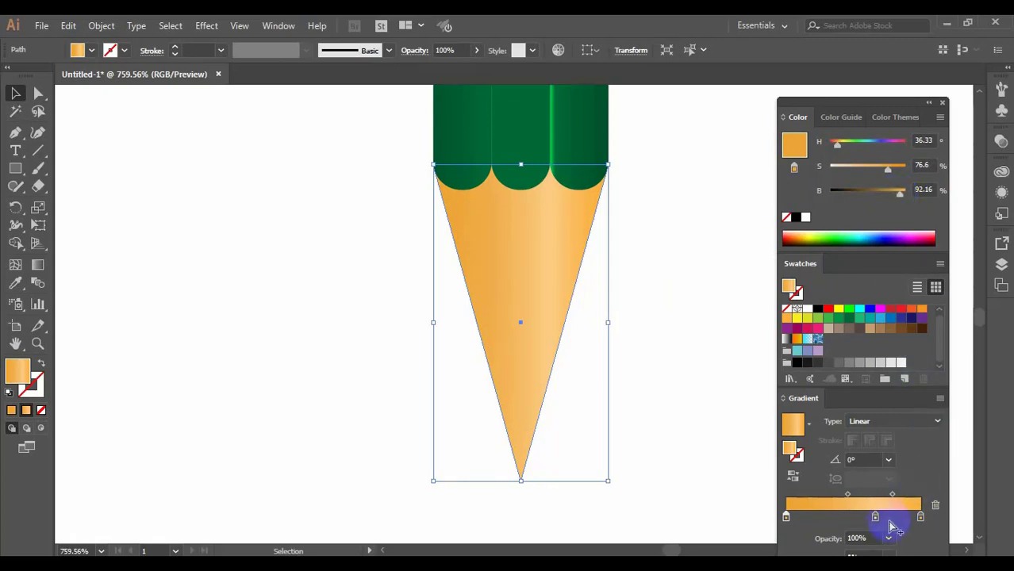
{"action": "left_click", "coordinate": [920, 518]}
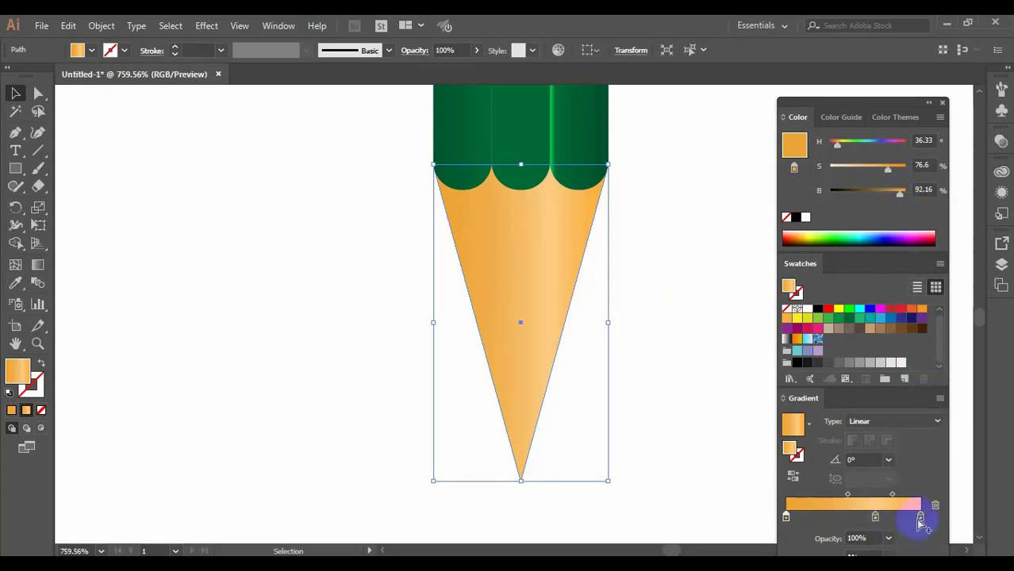
{"action": "left_click", "coordinate": [902, 195]}
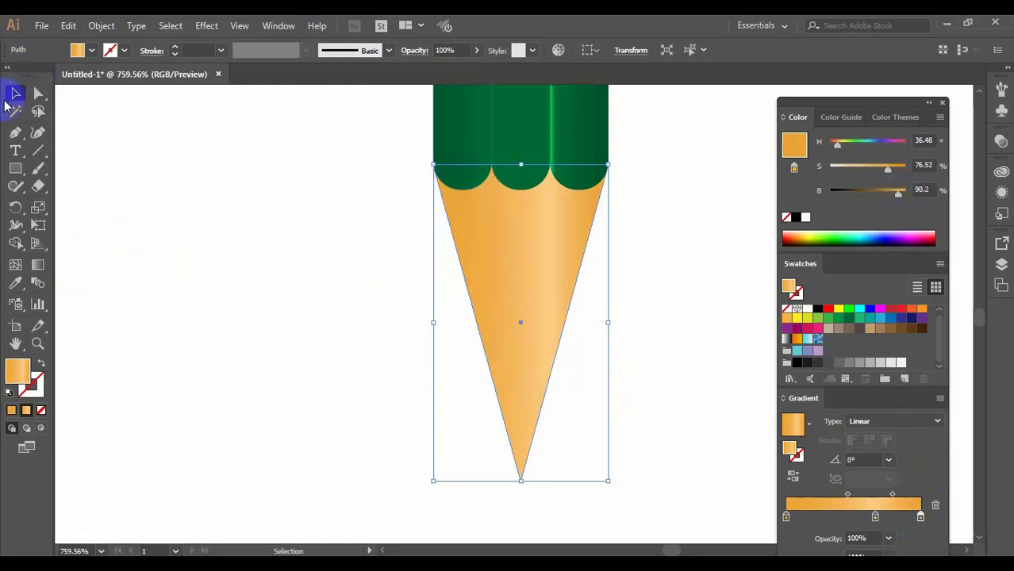
{"action": "left_click", "coordinate": [19, 94]}
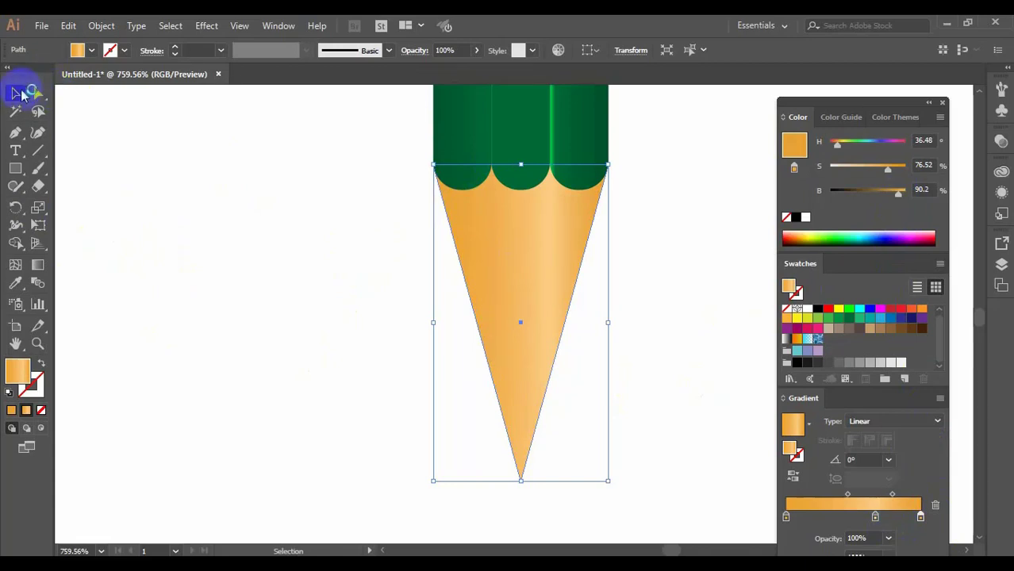
Draw a slanted line across the lower part of the orange triangle and use it to divide the object below into two pieces.
{"action": "left_click", "coordinate": [37, 150]}
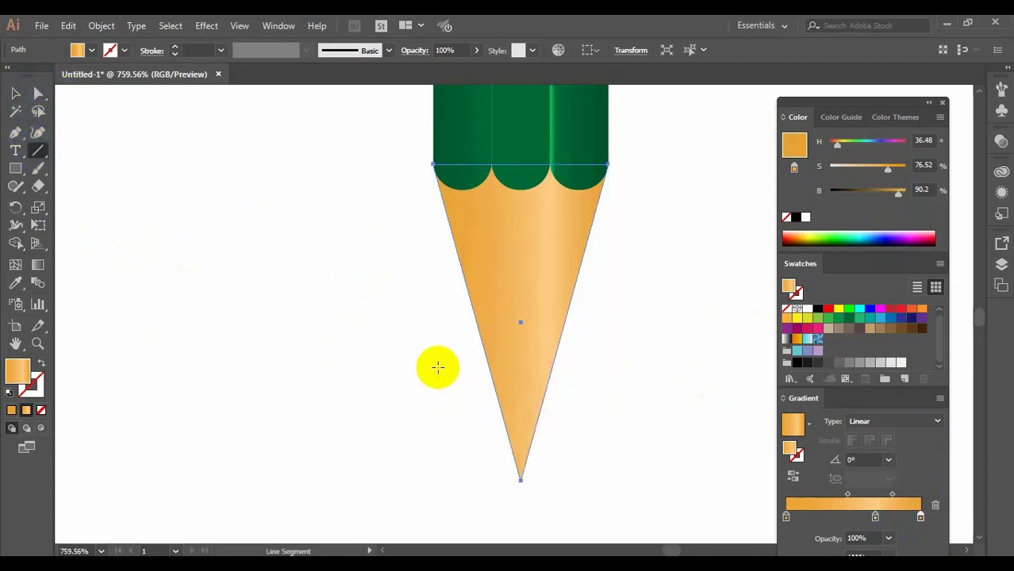
{"action": "left_click_drag", "start_coordinate": [418, 364], "coordinate": [641, 456]}
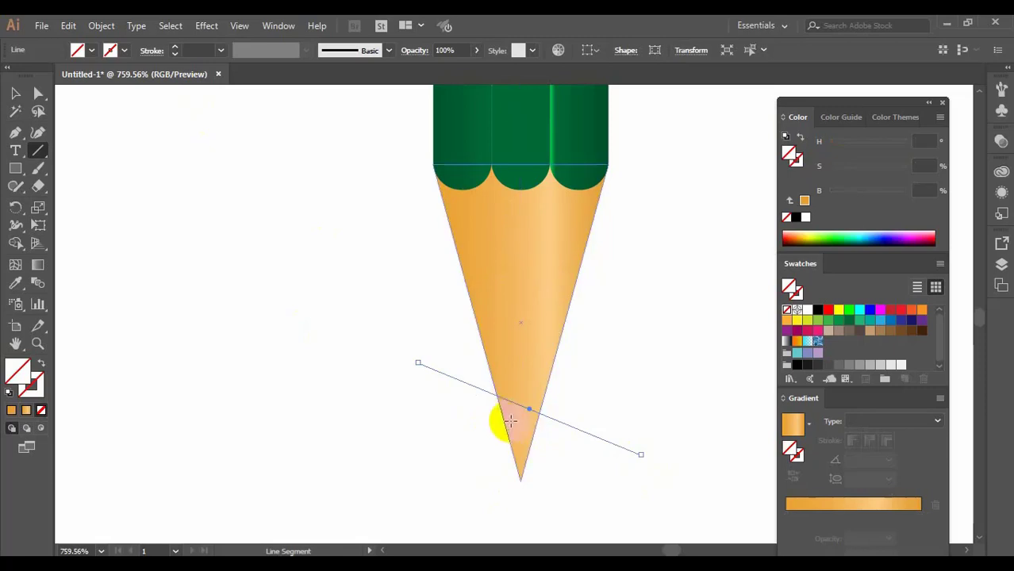
{"action": "left_click", "coordinate": [101, 25]}
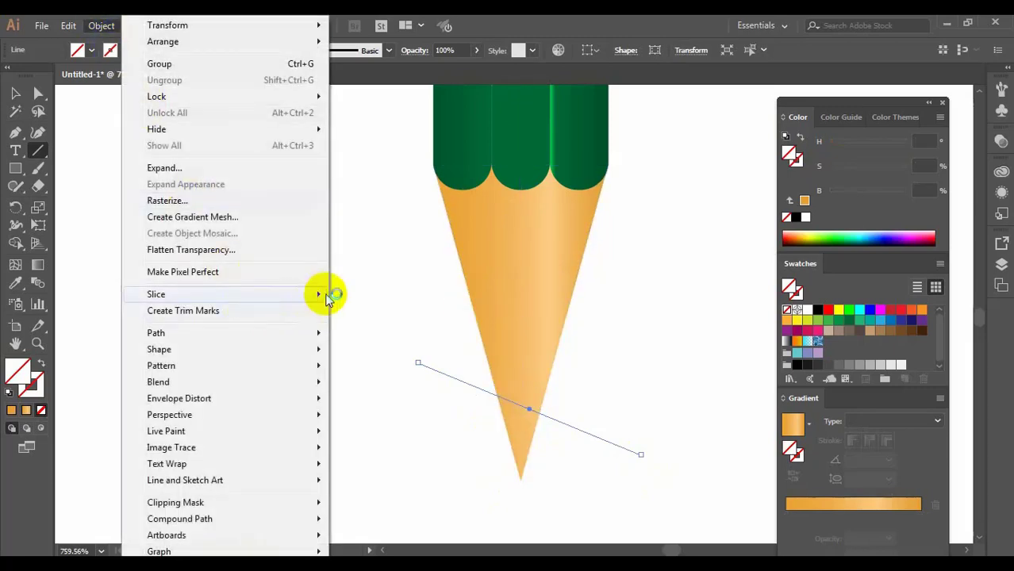
{"action": "mouse_move", "coordinate": [317, 336]}
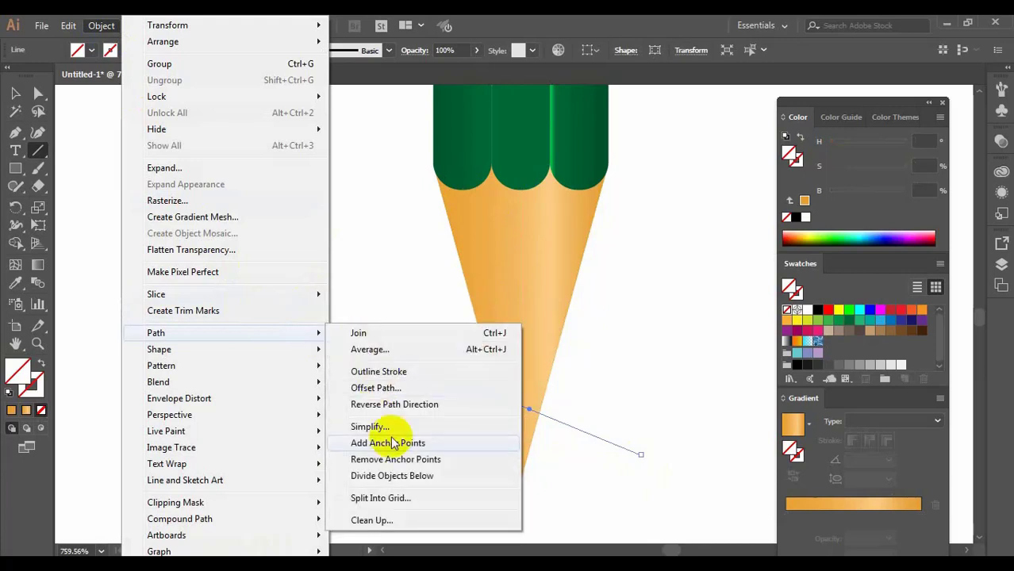
{"action": "left_click", "coordinate": [384, 477]}
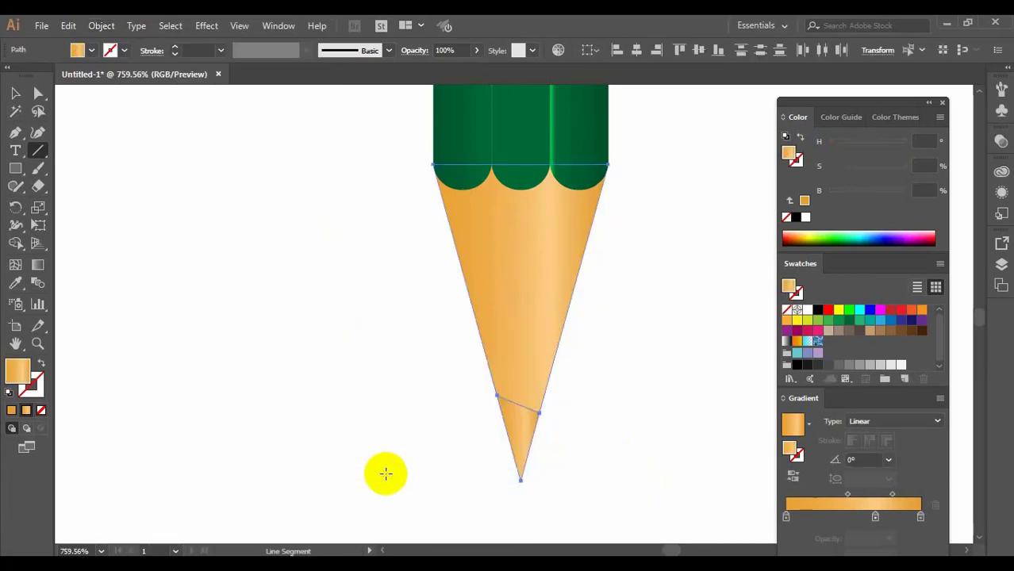
{"action": "left_click", "coordinate": [15, 93]}
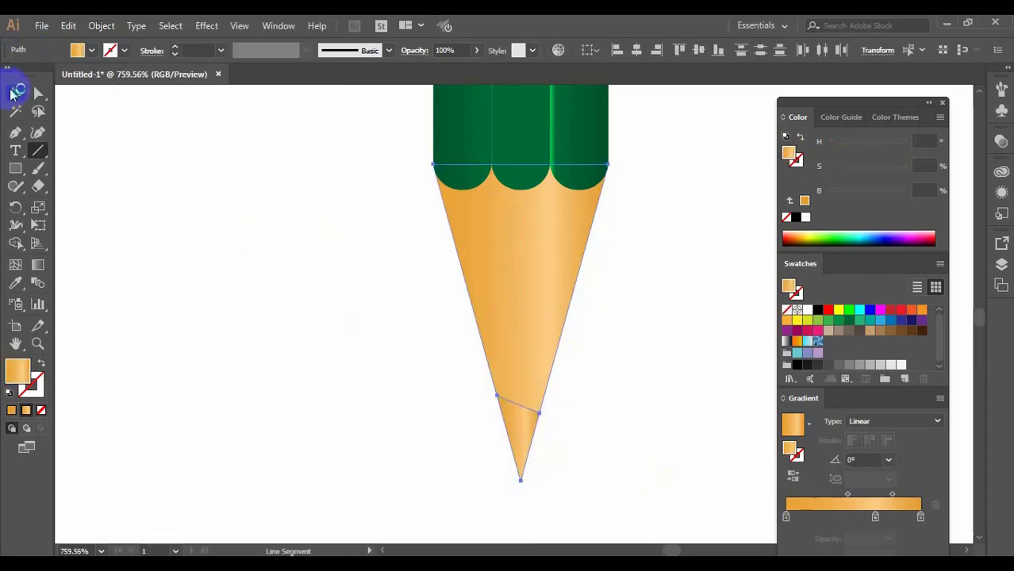
{"action": "left_click", "coordinate": [642, 300]}
{"action": "left_click", "coordinate": [530, 430]}
{"action": "left_click", "coordinate": [647, 336]}
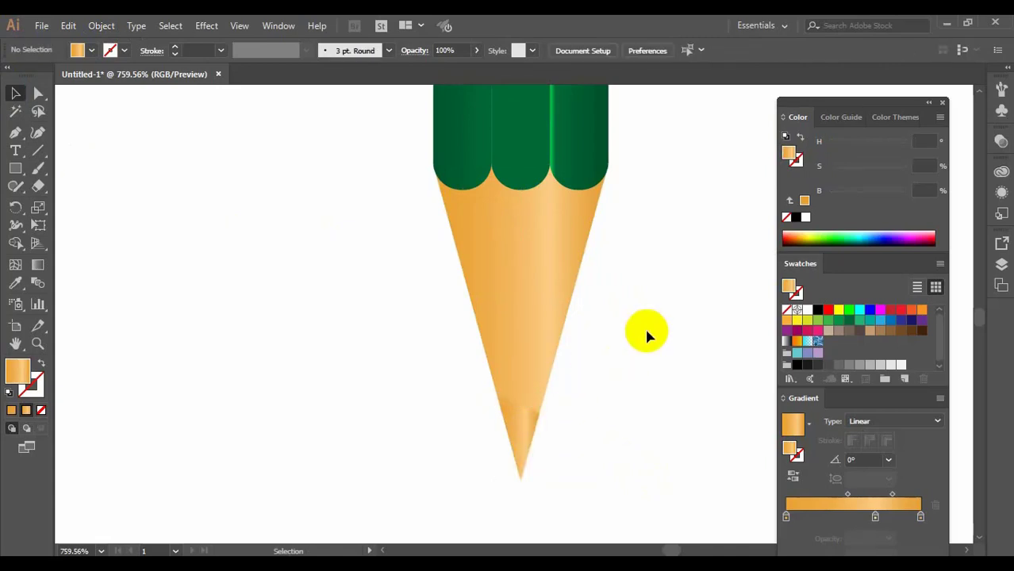
Recolour the small tip piece's linear gradient with black at both end stops and white at the middle stop.
{"action": "left_click", "coordinate": [528, 432]}
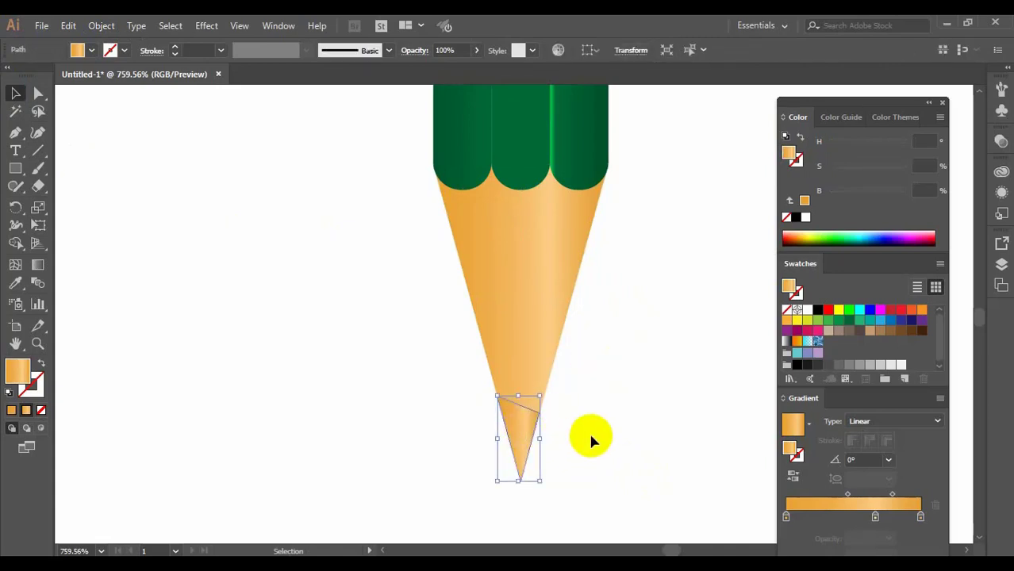
{"action": "left_click", "coordinate": [785, 519]}
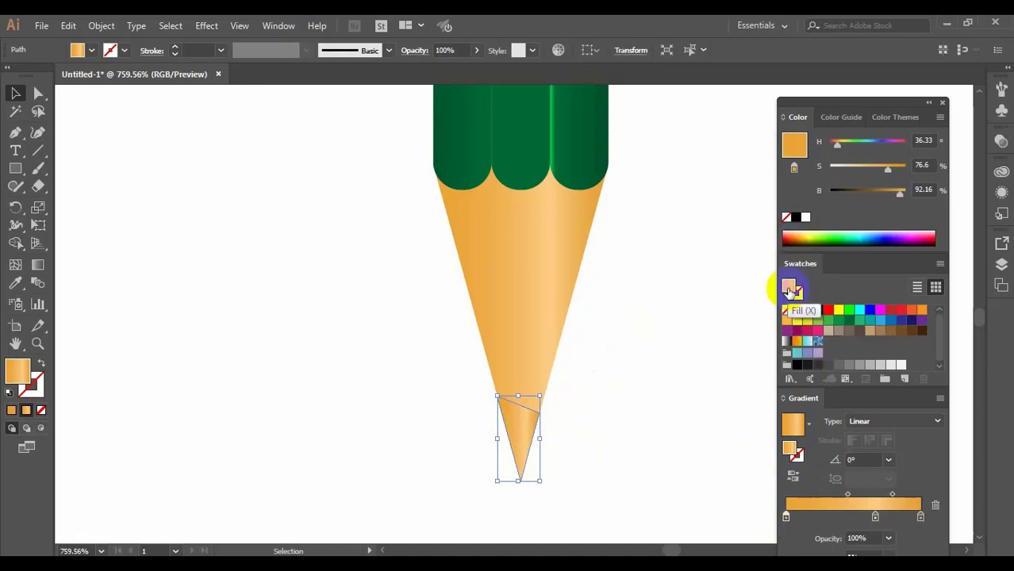
{"action": "left_click_drag", "start_coordinate": [797, 364], "coordinate": [786, 517]}
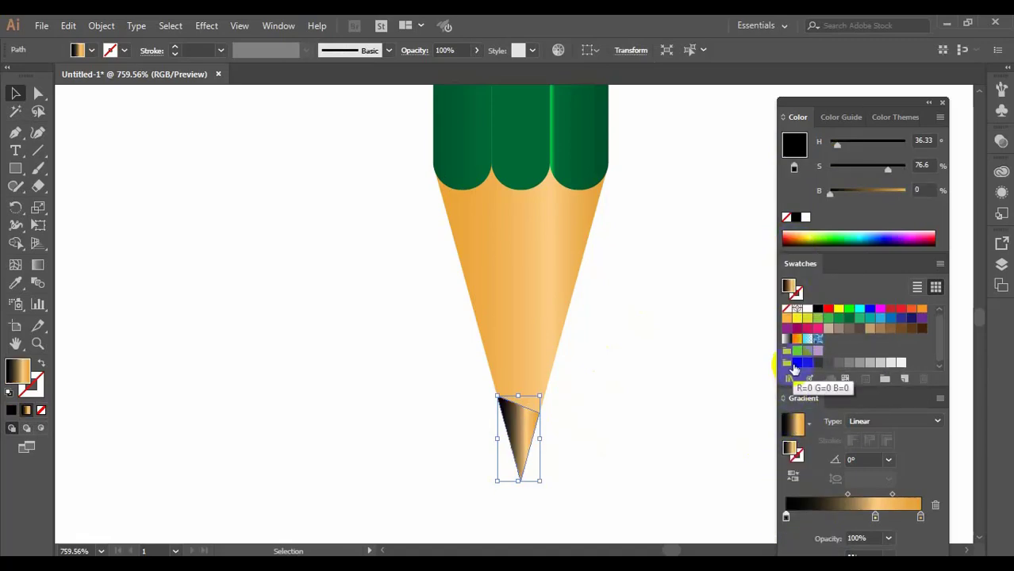
{"action": "left_click_drag", "start_coordinate": [794, 370], "coordinate": [921, 518]}
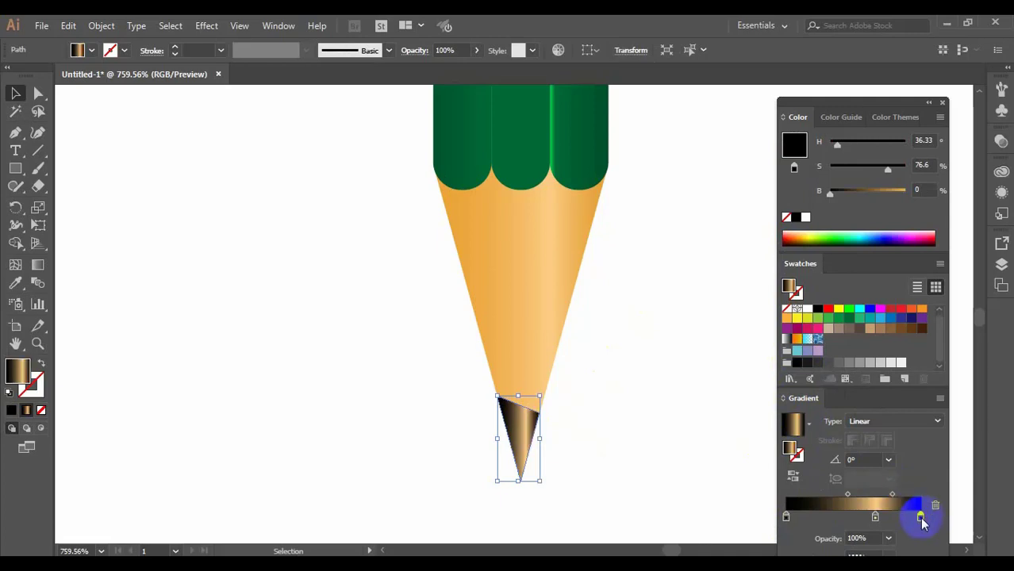
{"action": "left_click", "coordinate": [875, 518]}
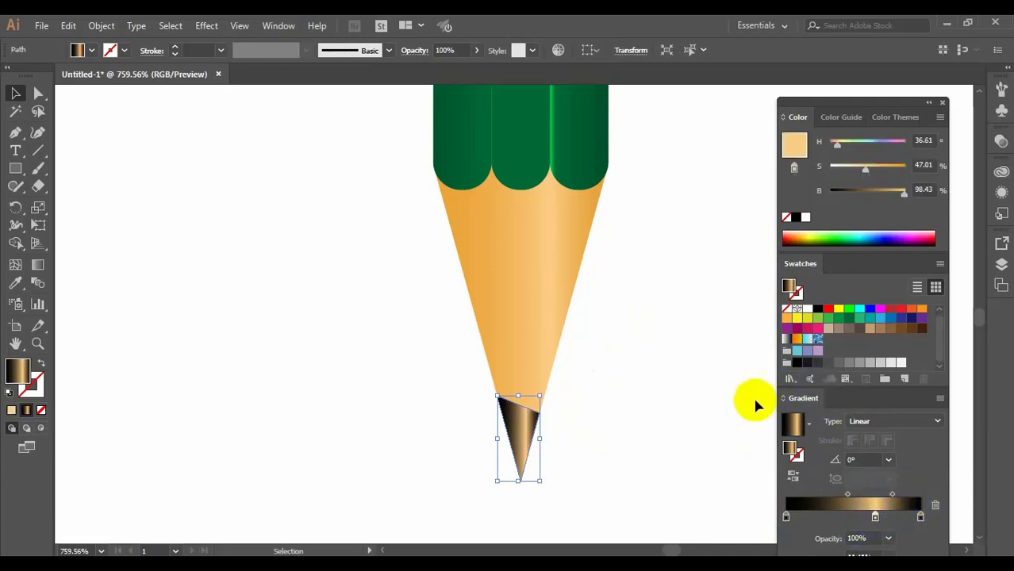
{"action": "left_click", "coordinate": [808, 309]}
{"action": "left_click_drag", "start_coordinate": [807, 310], "coordinate": [875, 517]}
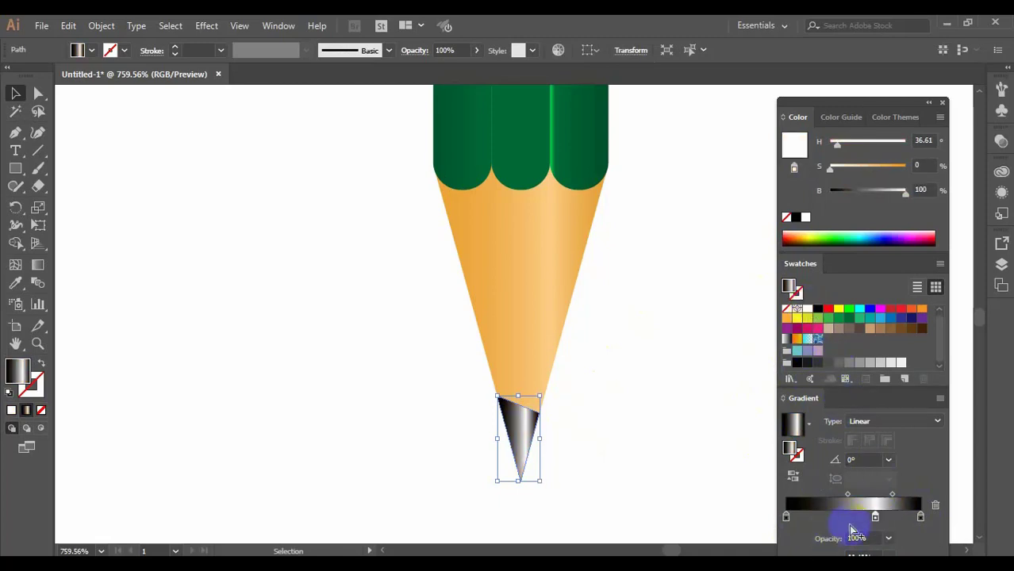
Narrow the highlight on the black tip by shifting the white gradient stop to the right and moving both midpoints closer to it.
{"action": "left_click", "coordinate": [848, 495]}
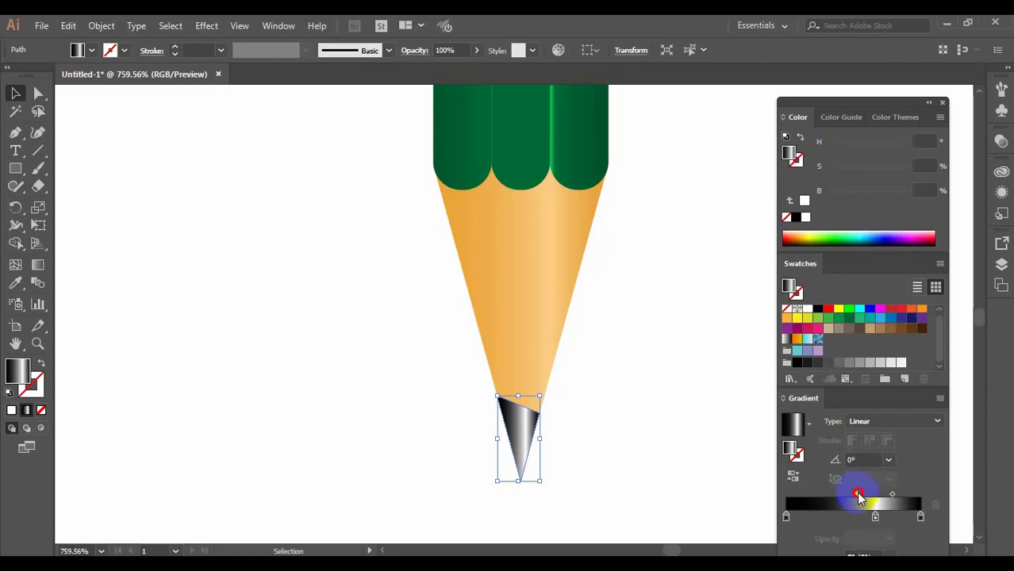
{"action": "left_click_drag", "start_coordinate": [859, 497], "coordinate": [883, 499]}
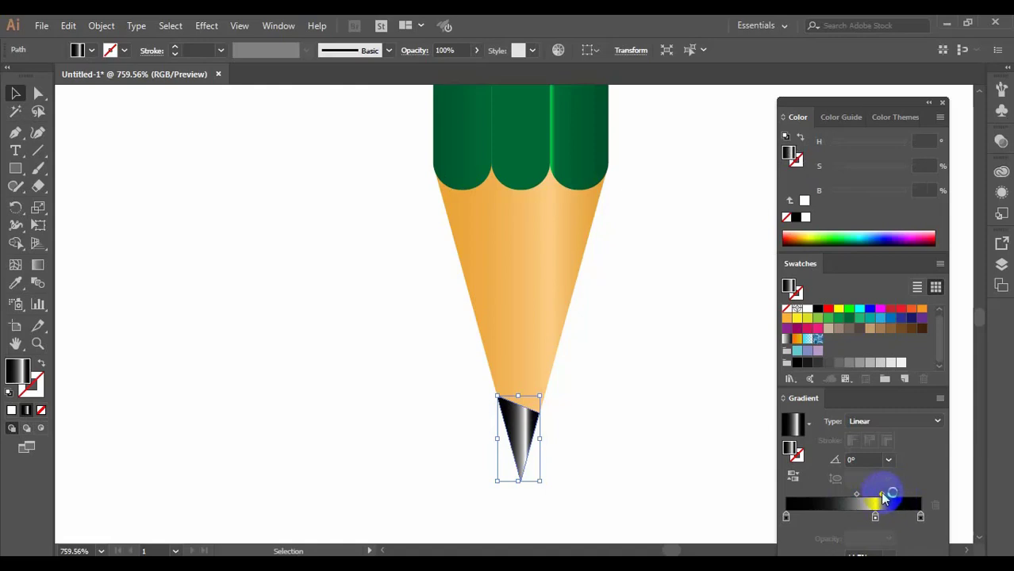
{"action": "left_click_drag", "start_coordinate": [884, 493], "coordinate": [891, 491]}
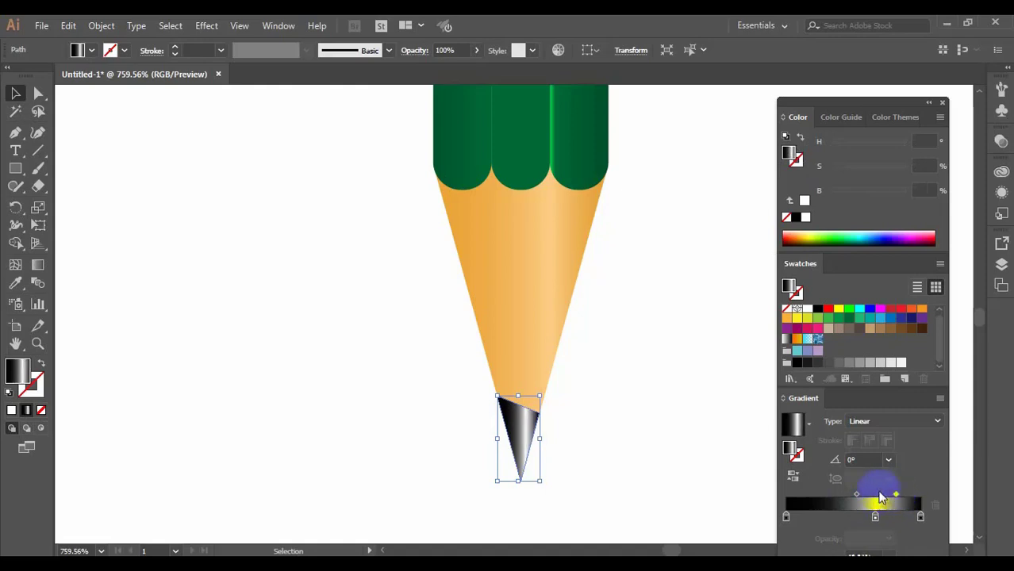
{"action": "mouse_move", "coordinate": [867, 498]}
{"action": "left_mouse_down"}
{"action": "mouse_move", "coordinate": [882, 517]}
{"action": "mouse_move", "coordinate": [896, 496]}
{"action": "left_mouse_up"}
{"action": "left_click", "coordinate": [900, 494]}
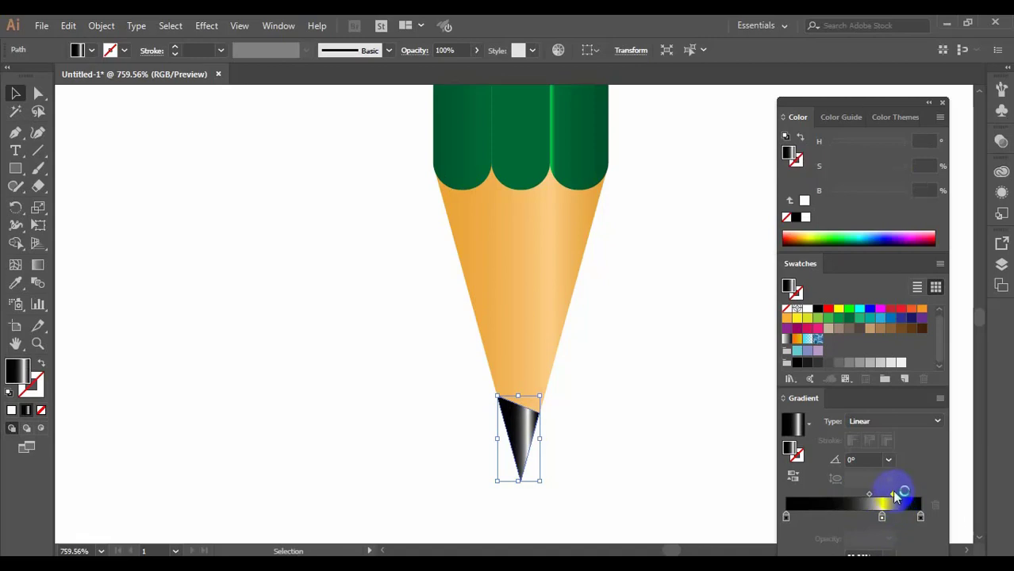
{"action": "left_click_drag", "start_coordinate": [887, 517], "coordinate": [900, 498]}
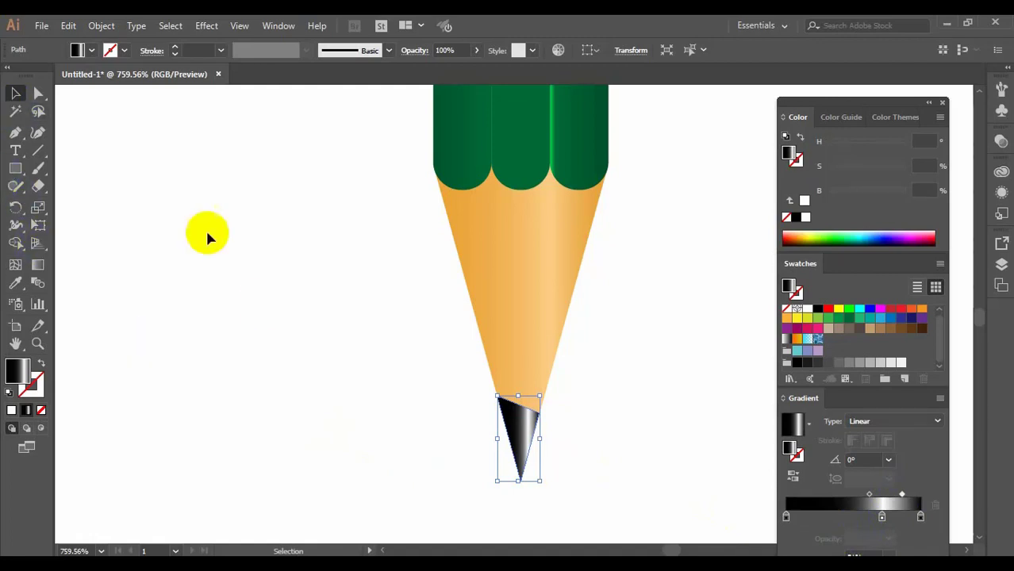
{"action": "left_click", "coordinate": [633, 296]}
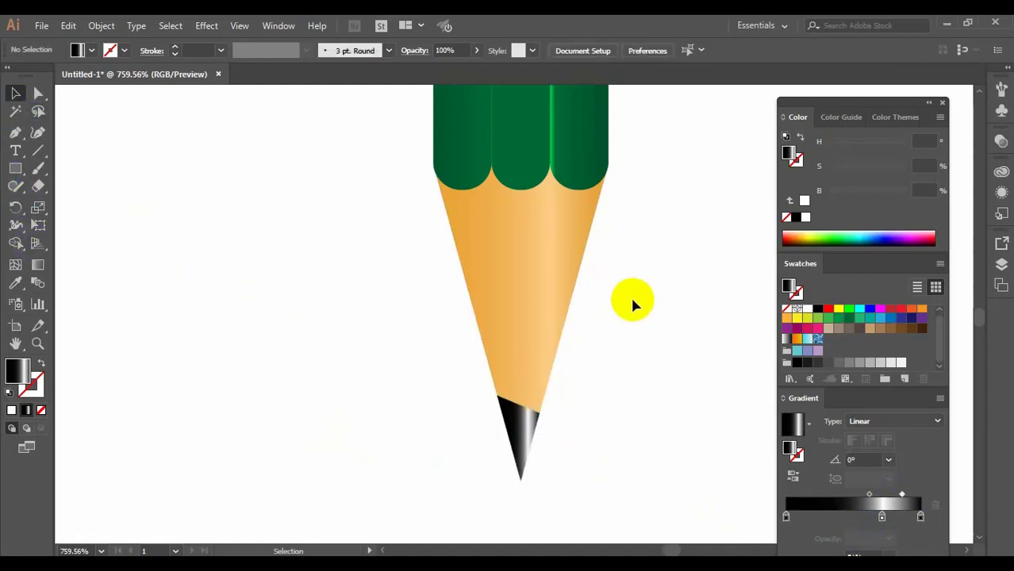
{"action": "key", "text": "ctrl+minus"}
{"action": "key", "text": "ctrl+minus"}
{"action": "key", "text": "ctrl+minus"}
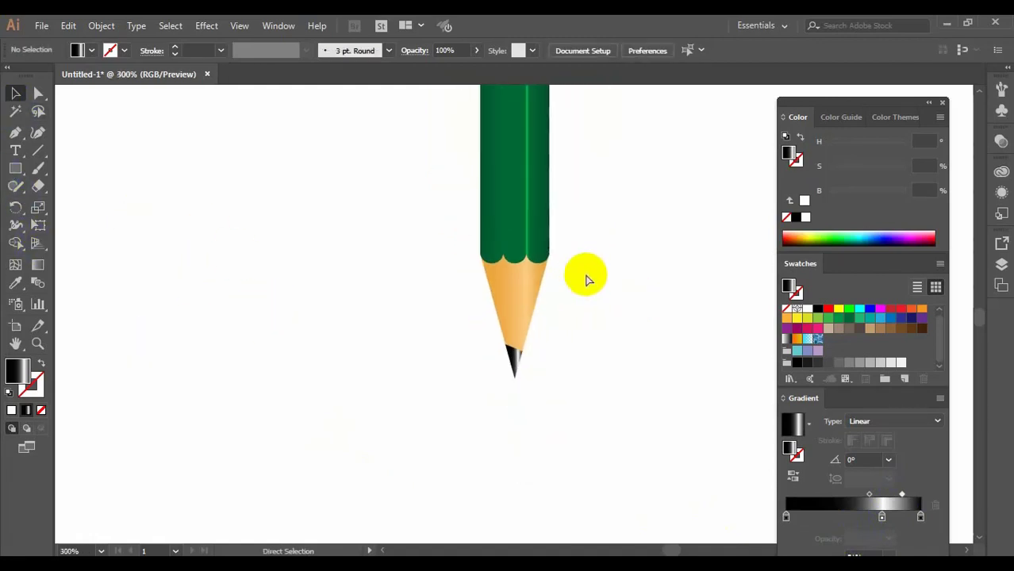
Draw a black-and-white gradient rectangle over the upper end of the green pencil body.
{"action": "scroll", "coordinate": [554, 218], "scroll_direction": "up", "scroll_amount": 5}
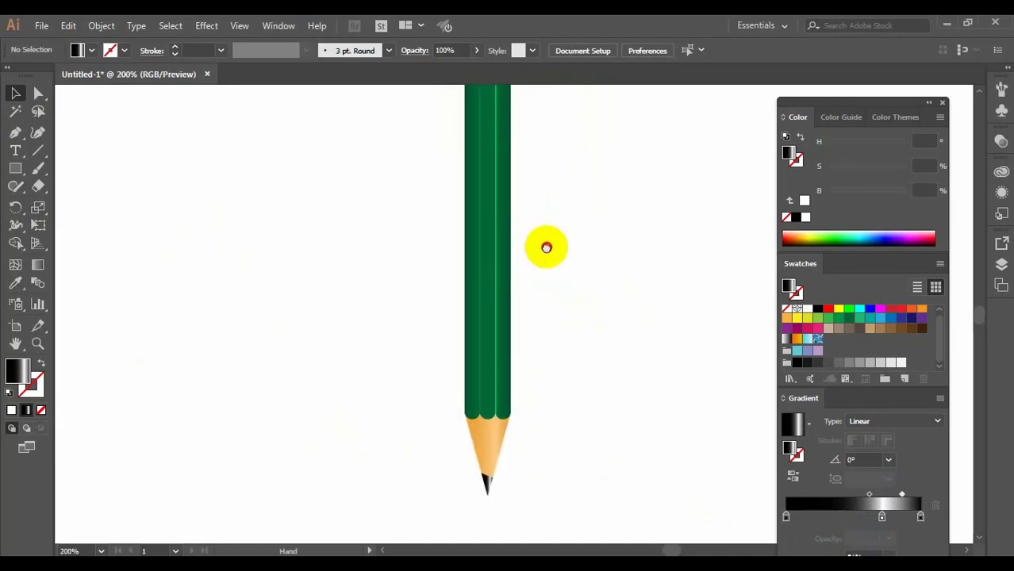
{"action": "scroll", "coordinate": [539, 328], "scroll_direction": "down", "scroll_amount": 1}
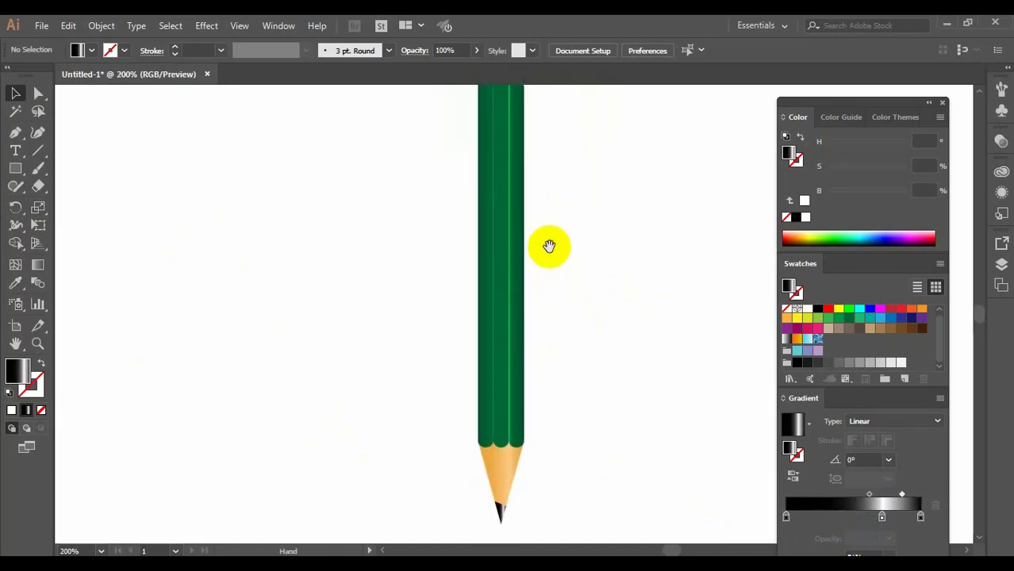
{"action": "scroll", "coordinate": [549, 246], "scroll_direction": "up", "scroll_amount": 9}
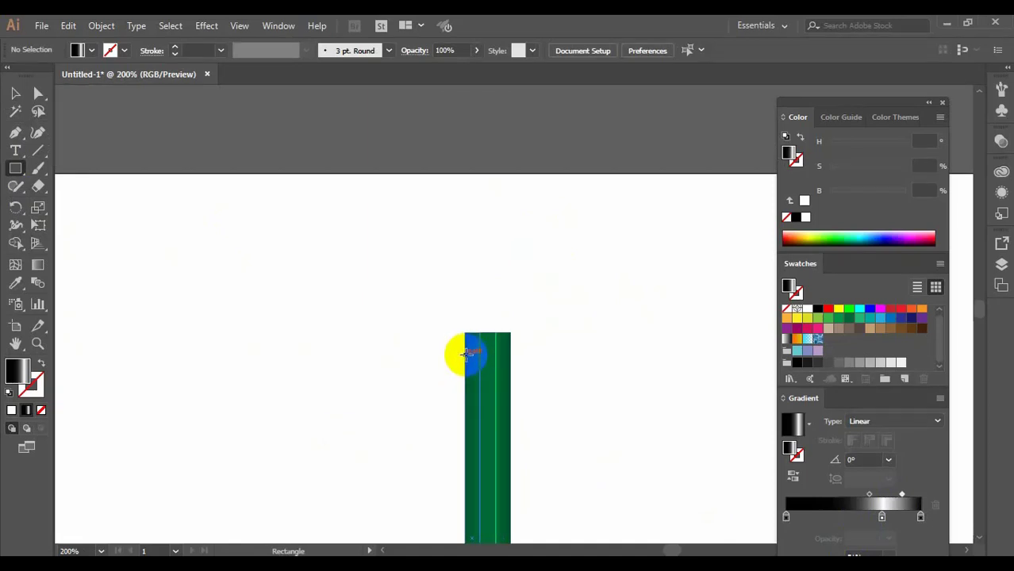
{"action": "left_click_drag", "start_coordinate": [414, 297], "coordinate": [582, 414]}
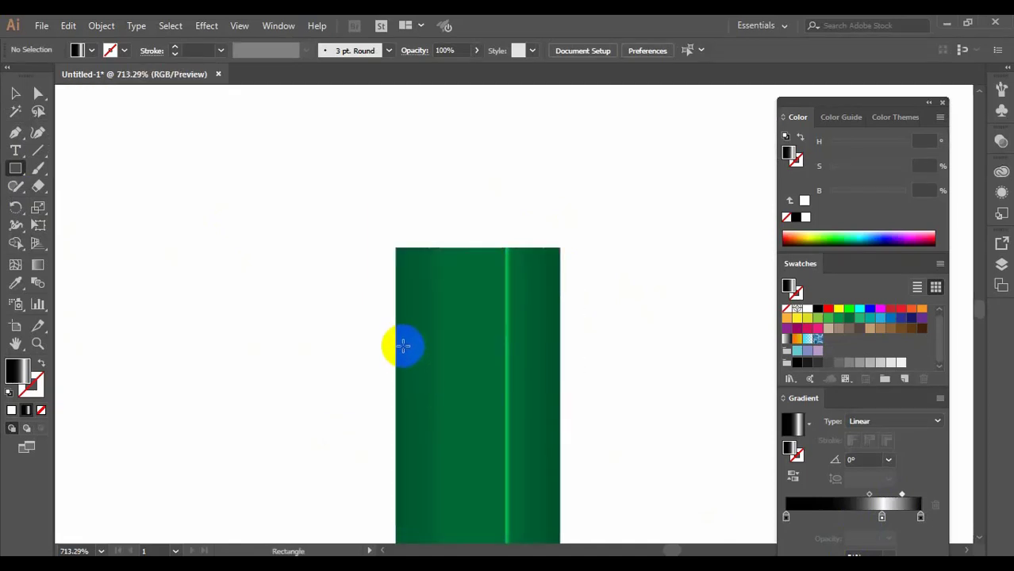
{"action": "left_click_drag", "start_coordinate": [396, 325], "coordinate": [556, 116]}
Widen the new rectangle to match the pencil body's width and extend its upper edge higher.
{"action": "left_click_drag", "start_coordinate": [583, 185], "coordinate": [548, 305]}
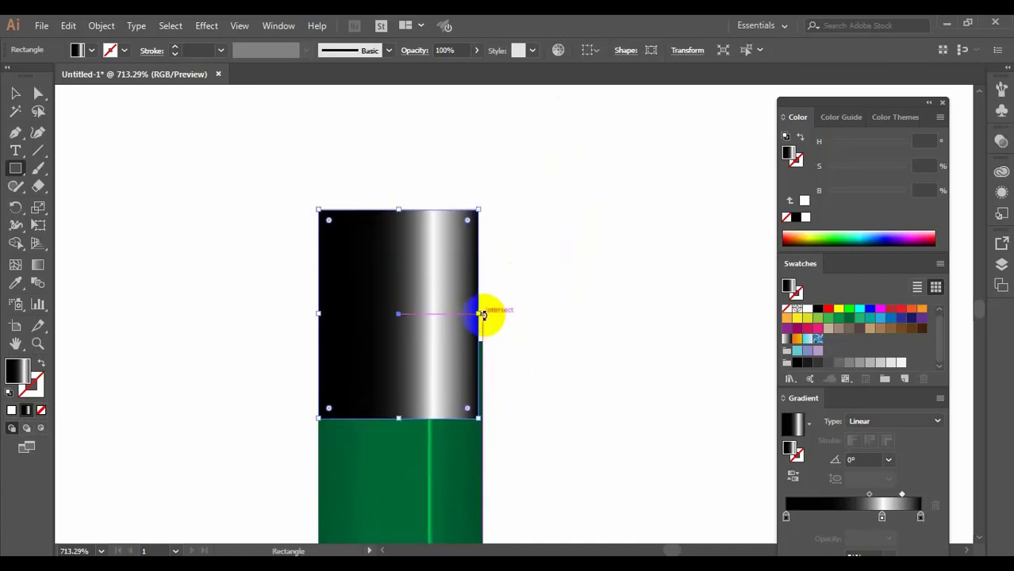
{"action": "left_click_drag", "start_coordinate": [478, 313], "coordinate": [482, 312]}
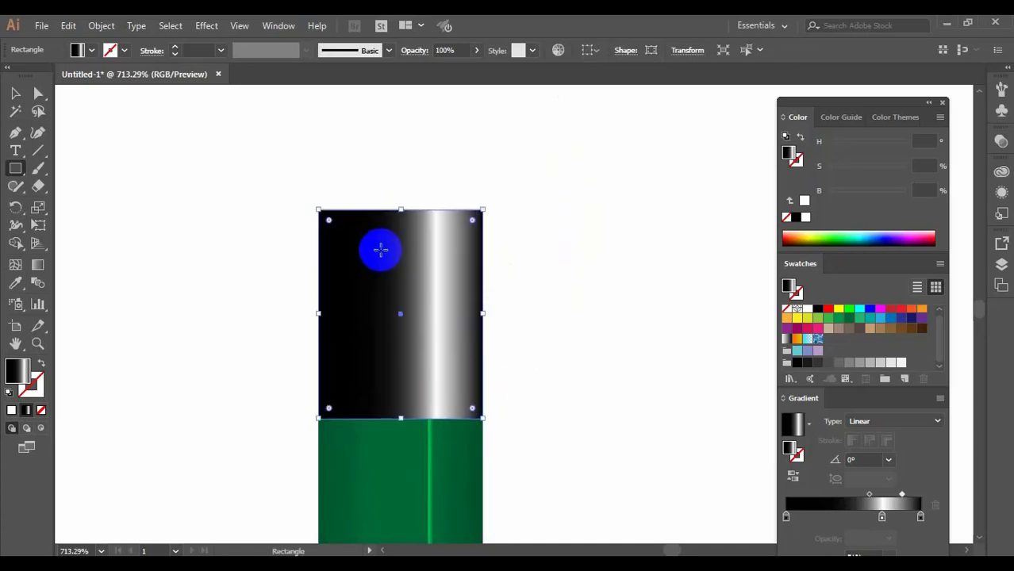
{"action": "left_click_drag", "start_coordinate": [401, 208], "coordinate": [403, 117]}
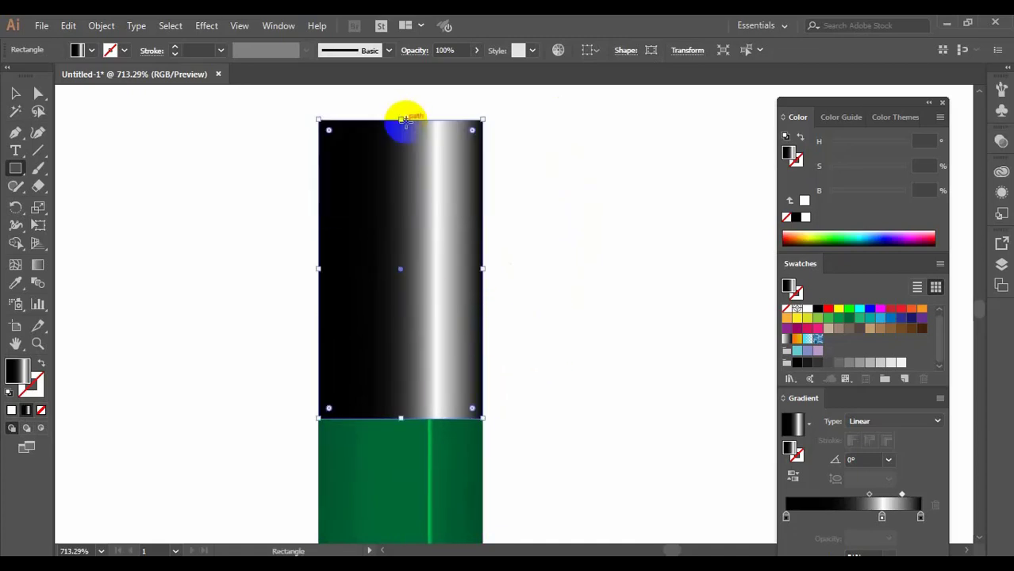
Recolour both end stops of the upper rectangle's gradient with orange R=247 G=147 B=30.
{"action": "left_click_drag", "start_coordinate": [575, 193], "coordinate": [579, 267]}
{"action": "key", "text": "ctrl+minus"}
{"action": "key", "text": "ctrl+minus"}
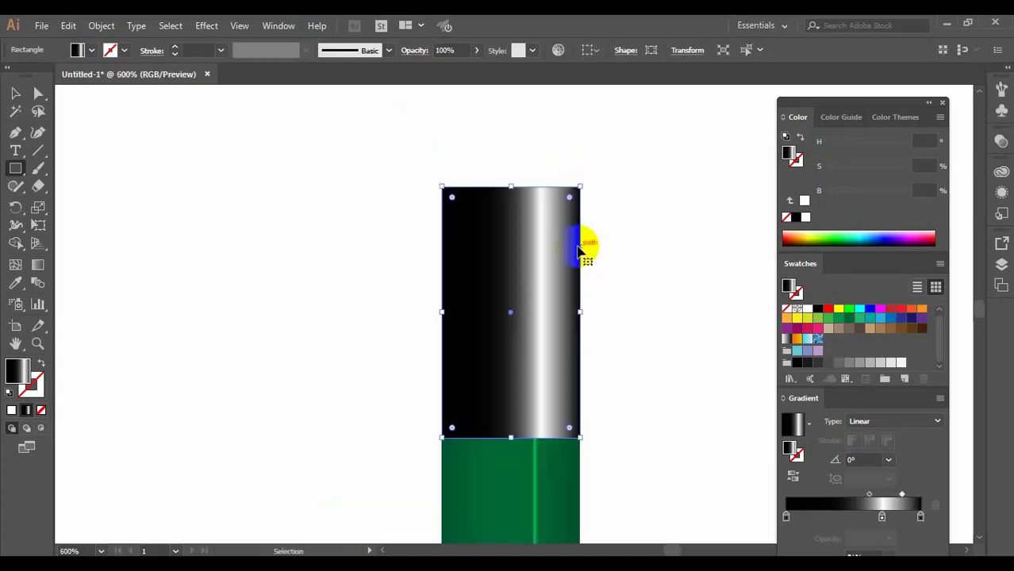
{"action": "left_click_drag", "start_coordinate": [498, 393], "coordinate": [491, 254]}
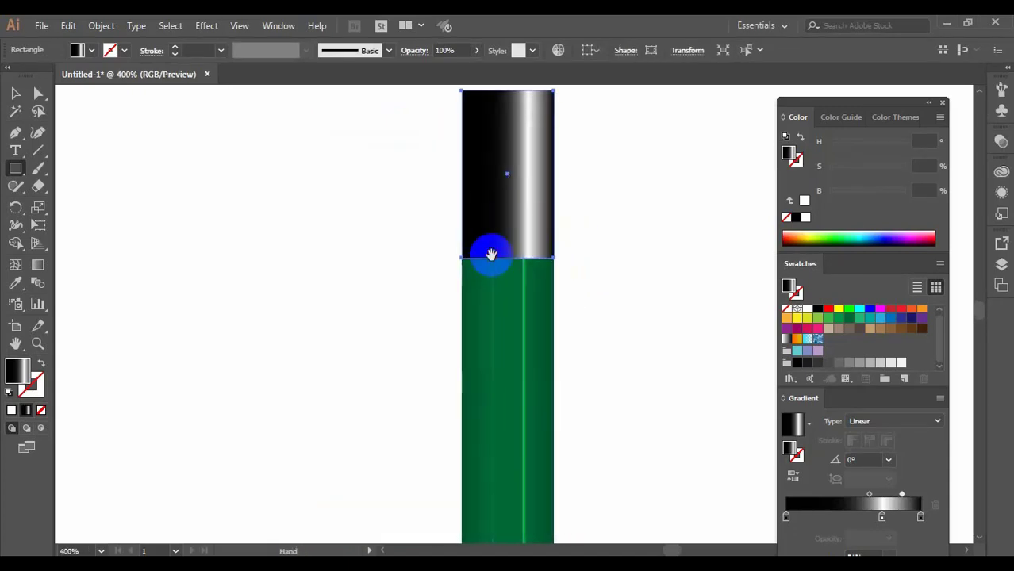
{"action": "key", "text": "ctrl+minus"}
{"action": "key", "text": "ctrl+minus"}
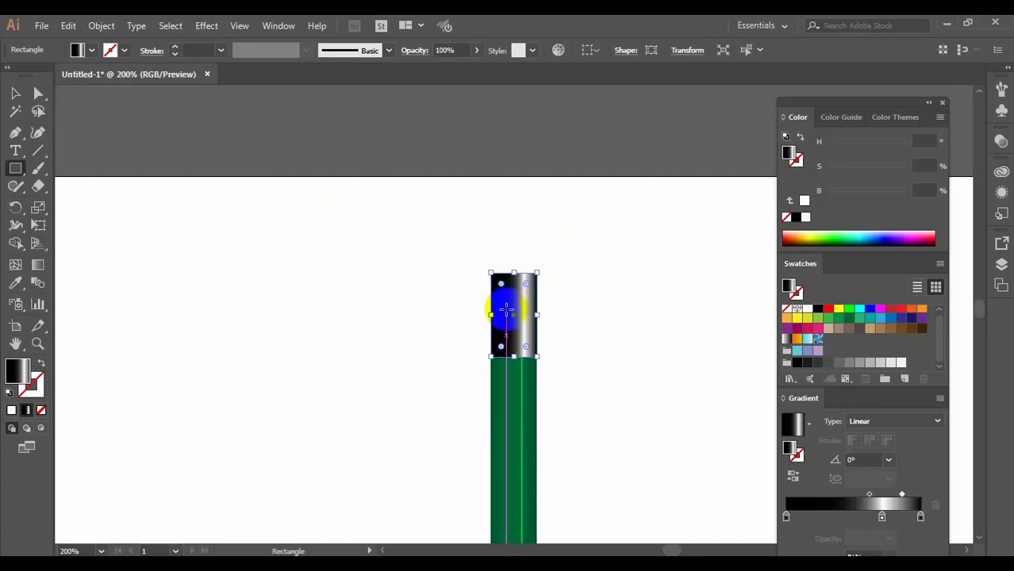
{"action": "mouse_move", "coordinate": [502, 355]}
{"action": "left_mouse_down"}
{"action": "mouse_move", "coordinate": [477, 219]}
{"action": "mouse_move", "coordinate": [483, 95]}
{"action": "left_mouse_up"}
{"action": "mouse_move", "coordinate": [514, 295]}
{"action": "left_mouse_down"}
{"action": "mouse_move", "coordinate": [529, 409]}
{"action": "mouse_move", "coordinate": [498, 439]}
{"action": "left_mouse_up"}
{"action": "left_click", "coordinate": [536, 315], "text": "ctrl"}
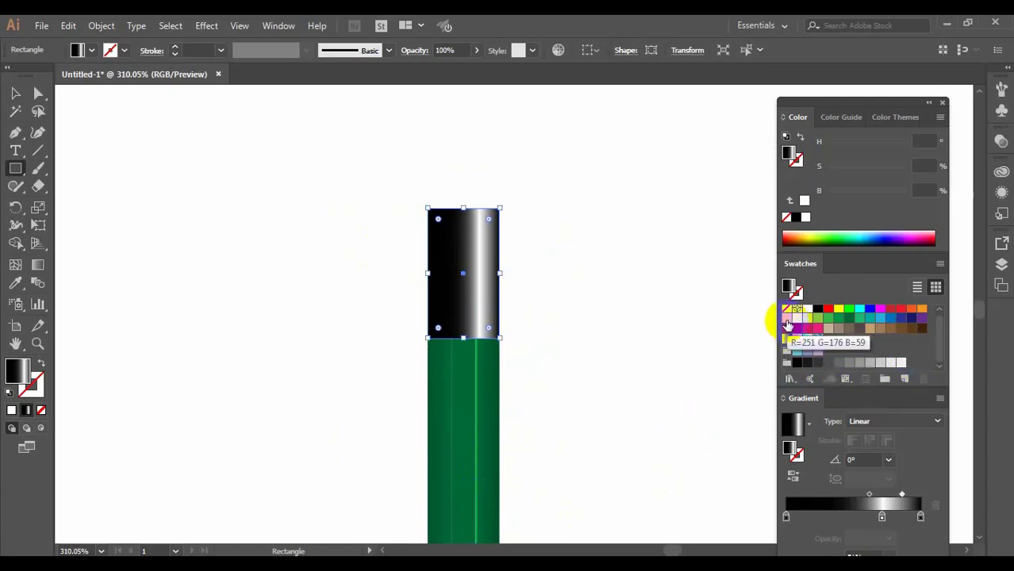
{"action": "left_click_drag", "start_coordinate": [786, 318], "coordinate": [785, 516]}
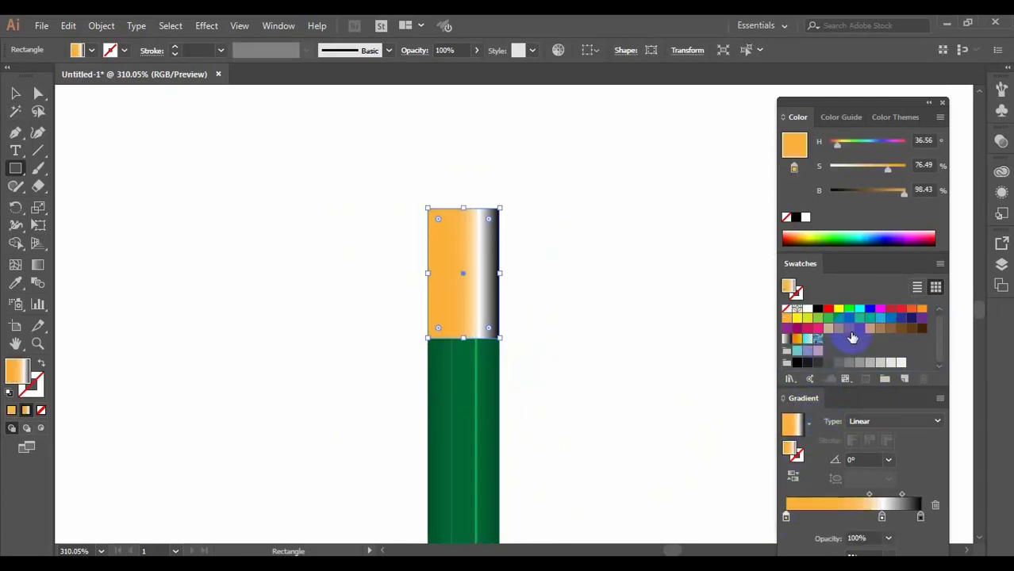
{"action": "left_click_drag", "start_coordinate": [911, 308], "coordinate": [785, 517]}
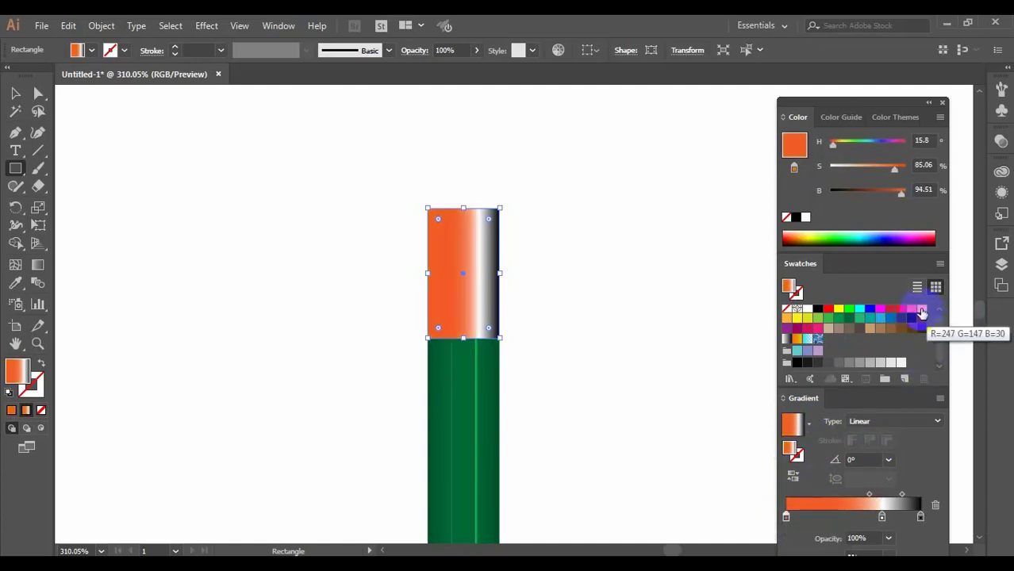
{"action": "left_click_drag", "start_coordinate": [921, 308], "coordinate": [785, 519]}
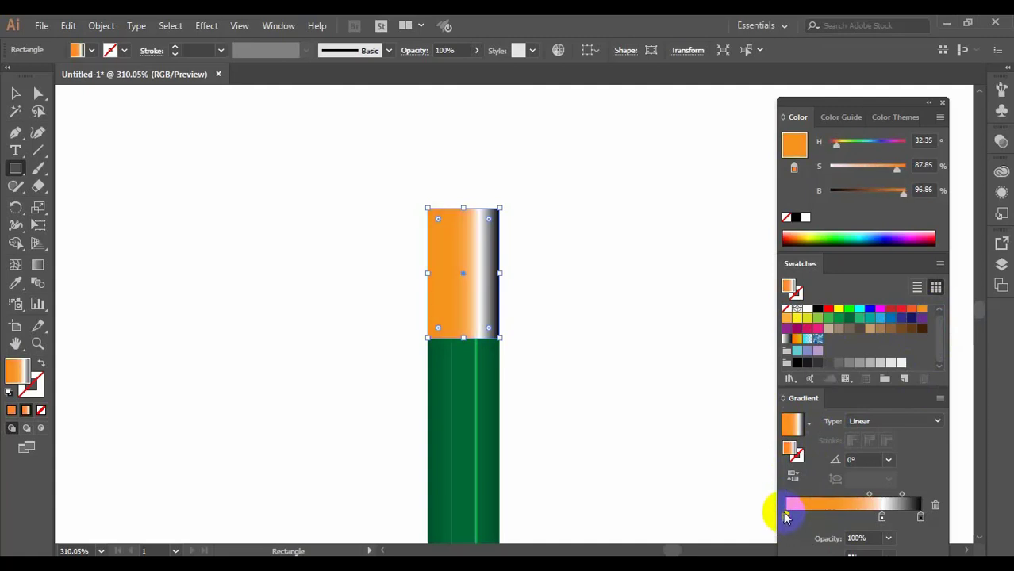
{"action": "left_click_drag", "start_coordinate": [922, 310], "coordinate": [920, 518]}
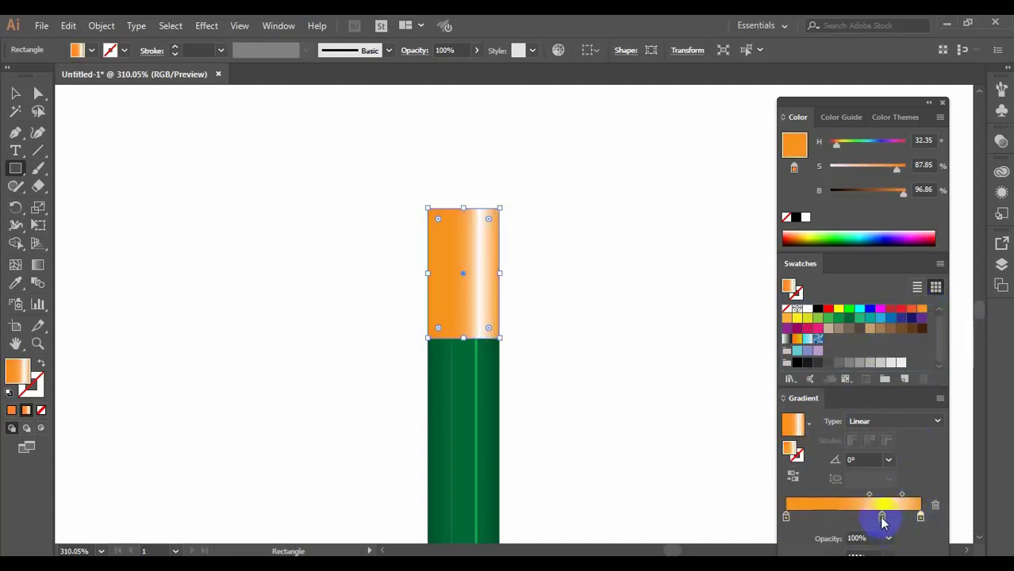
Recolour the rectangle's middle gradient stop yellow, place it at 62.16% and shift both midpoints to the right.
{"action": "left_click", "coordinate": [881, 516]}
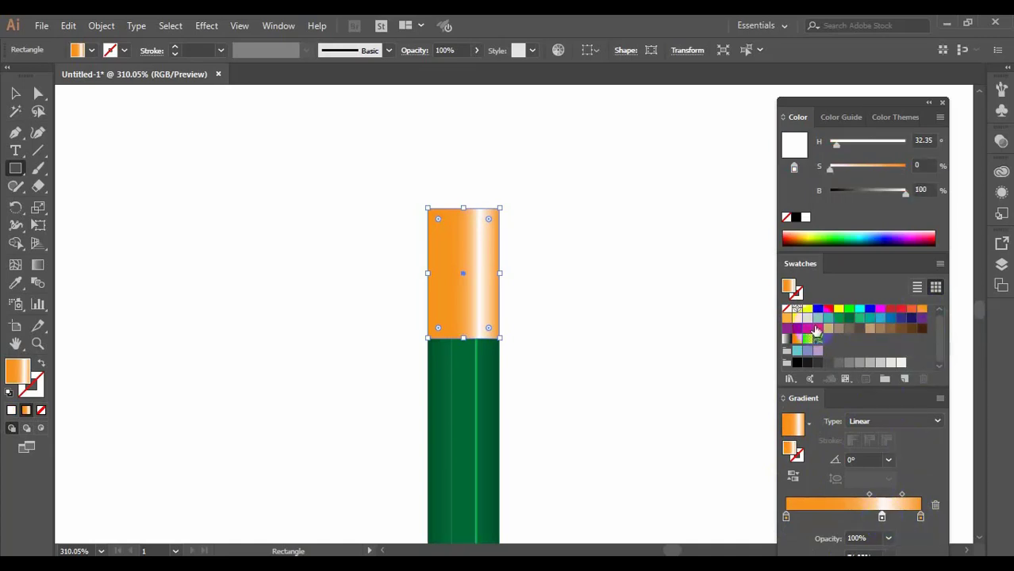
{"action": "left_click_drag", "start_coordinate": [797, 319], "coordinate": [869, 521]}
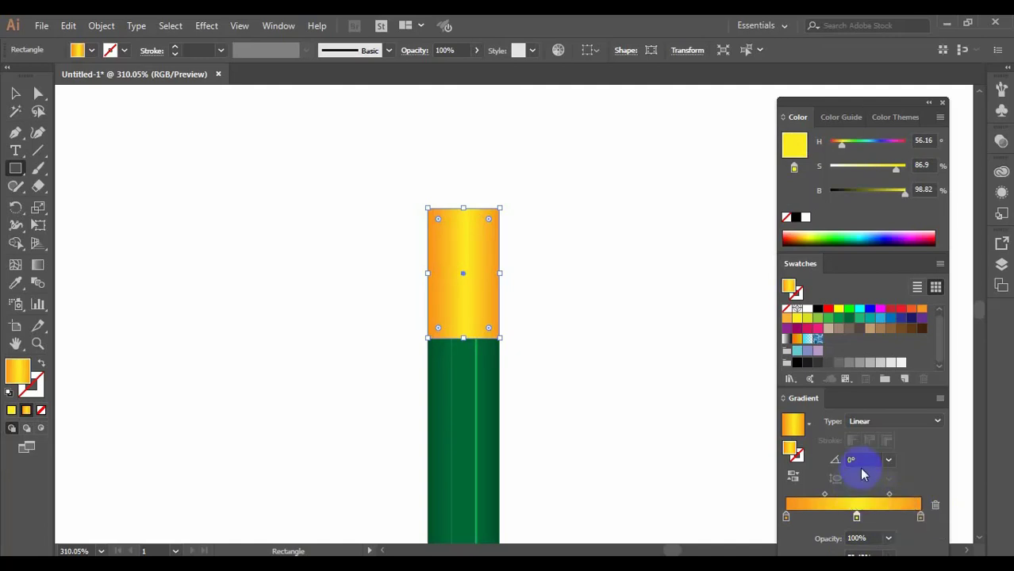
{"action": "left_click", "coordinate": [889, 495]}
{"action": "left_click", "coordinate": [823, 496]}
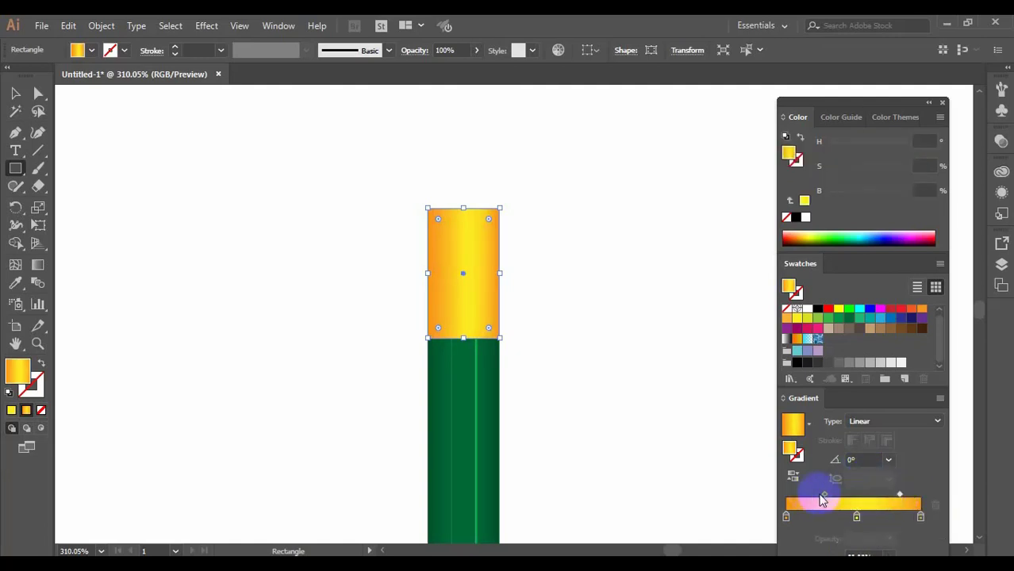
{"action": "left_click_drag", "start_coordinate": [836, 494], "coordinate": [869, 517]}
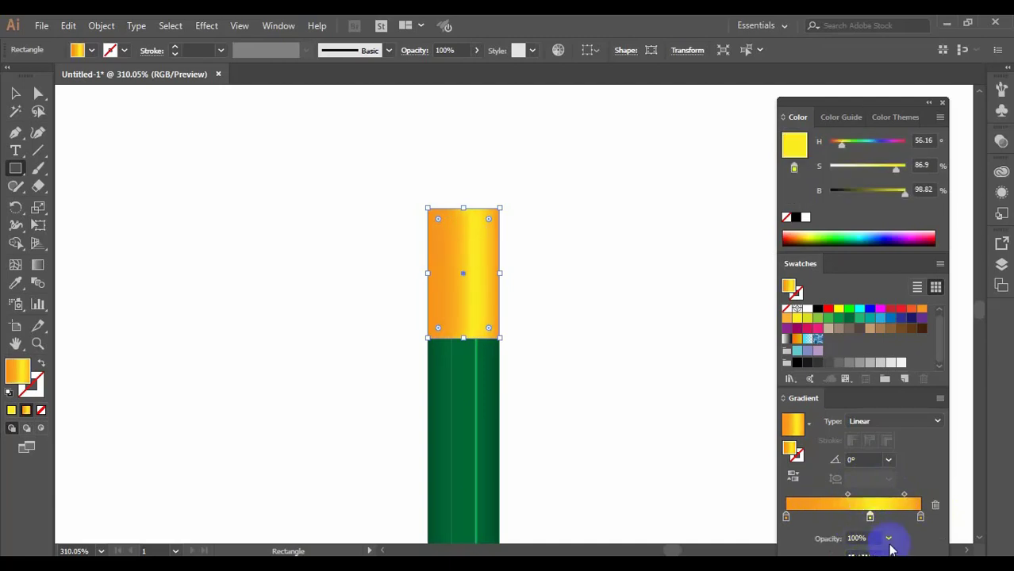
{"action": "left_click", "coordinate": [849, 504]}
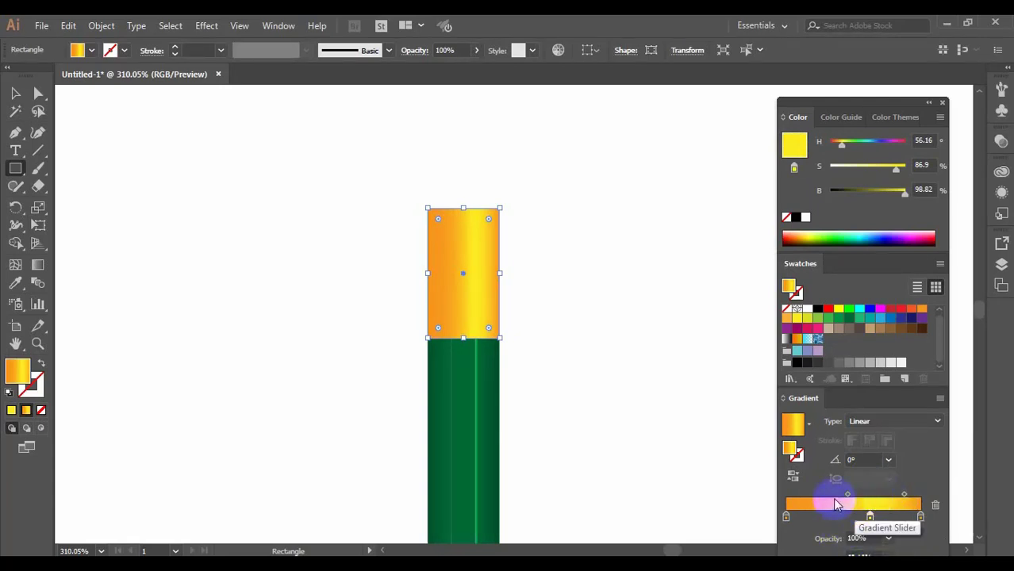
{"action": "left_click", "coordinate": [870, 515]}
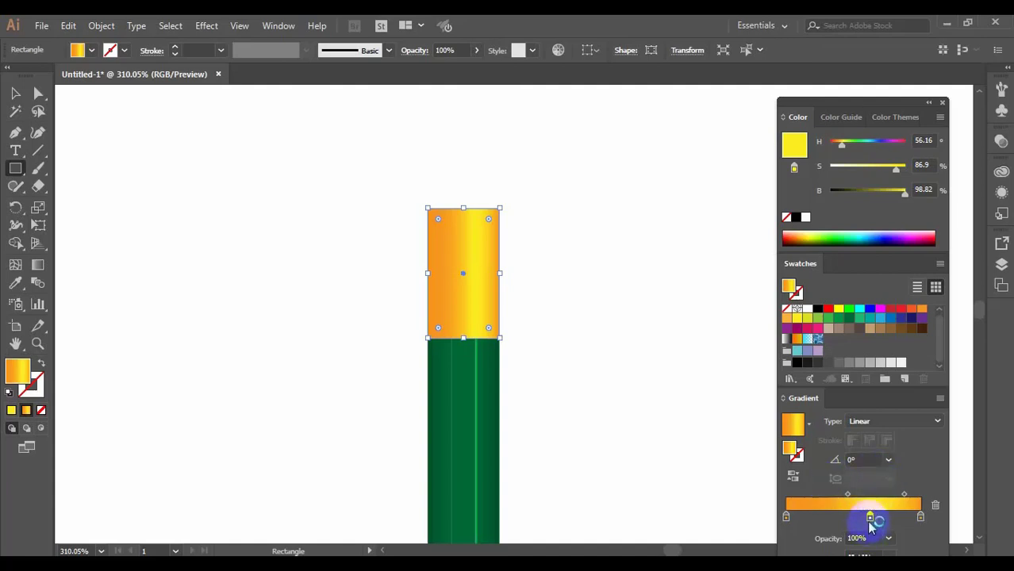
{"action": "left_click", "coordinate": [444, 224]}
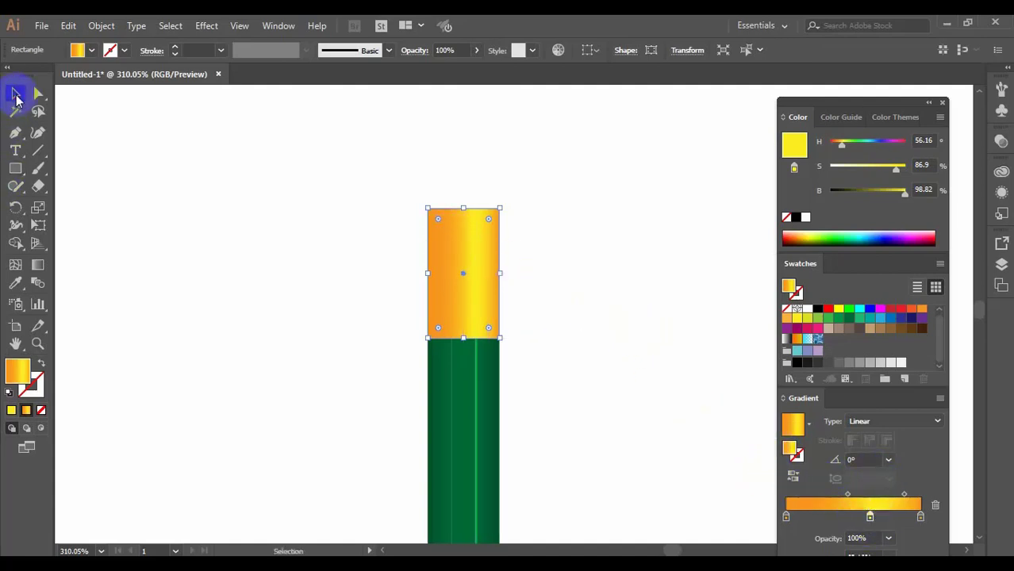
{"action": "left_click", "coordinate": [524, 248]}
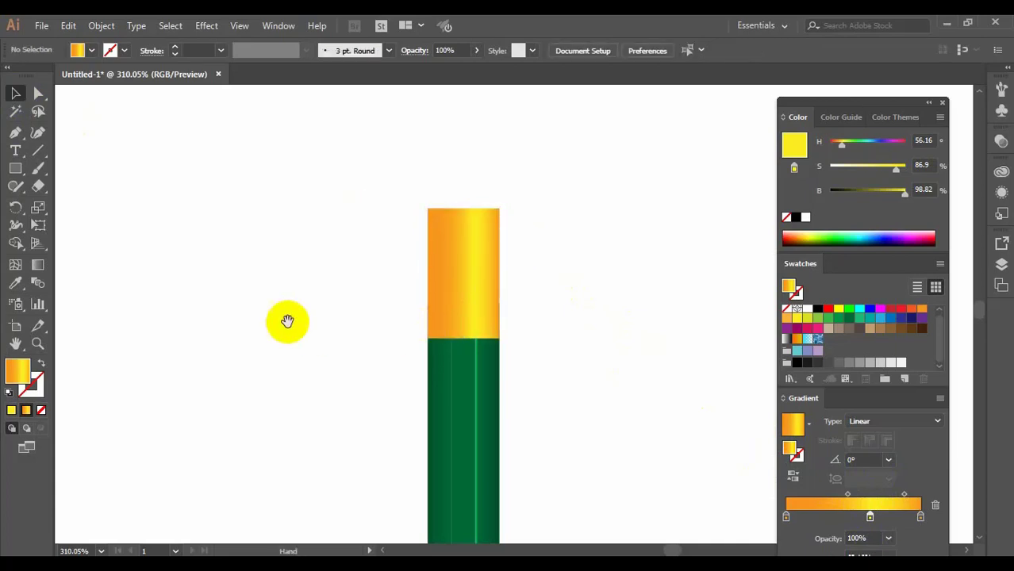
{"action": "left_click_drag", "start_coordinate": [287, 321], "coordinate": [337, 311]}
{"action": "left_click", "coordinate": [530, 236]}
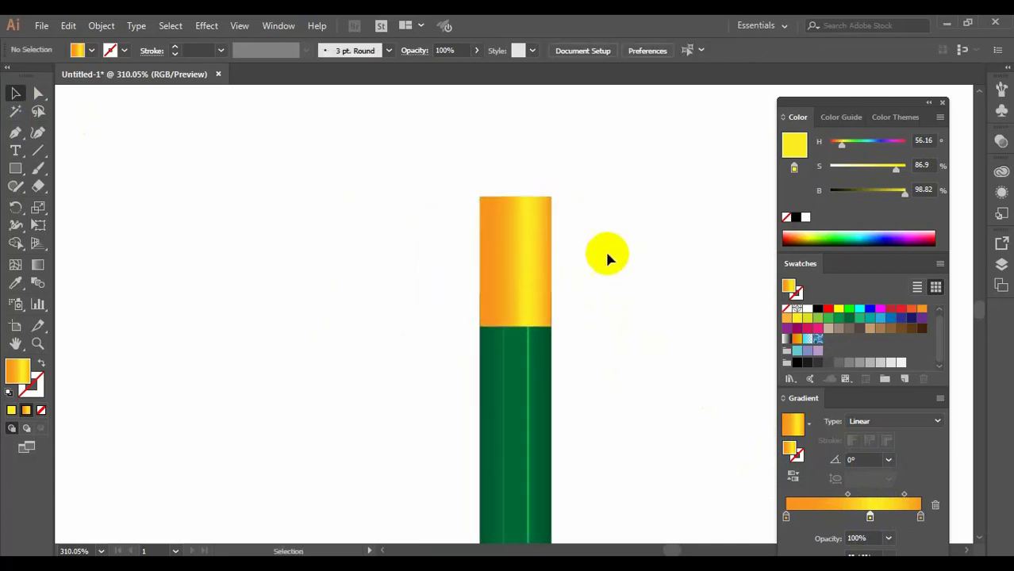
{"action": "left_click", "coordinate": [537, 293]}
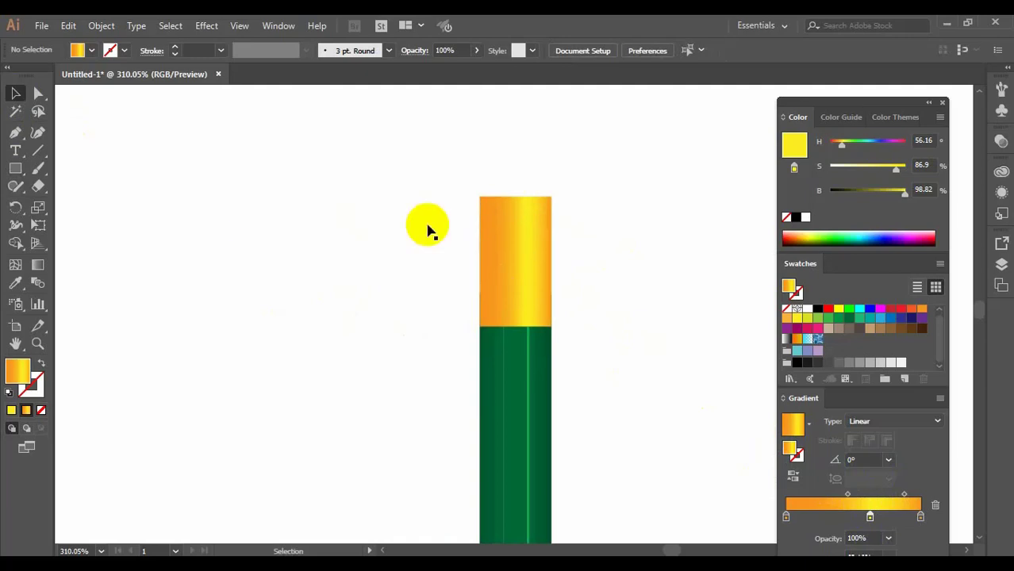
{"action": "left_click", "coordinate": [507, 213]}
Draw a small, narrow vertical rounded rectangle in the empty area beside the orange-yellow piece.
{"action": "key", "text": "ctrl+space"}
{"action": "left_click_drag", "start_coordinate": [343, 136], "coordinate": [631, 397]}
{"action": "key", "text": "space"}
{"action": "left_click_drag", "start_coordinate": [381, 294], "coordinate": [465, 294]}
{"action": "key", "text": "m"}
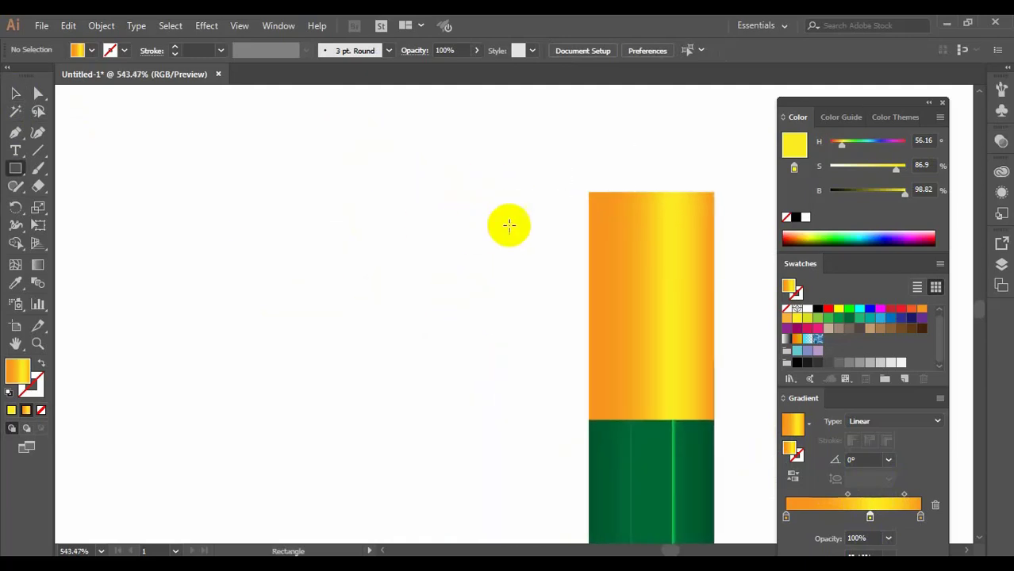
{"action": "key", "text": "ctrl+space"}
{"action": "left_click_drag", "start_coordinate": [448, 177], "coordinate": [736, 299]}
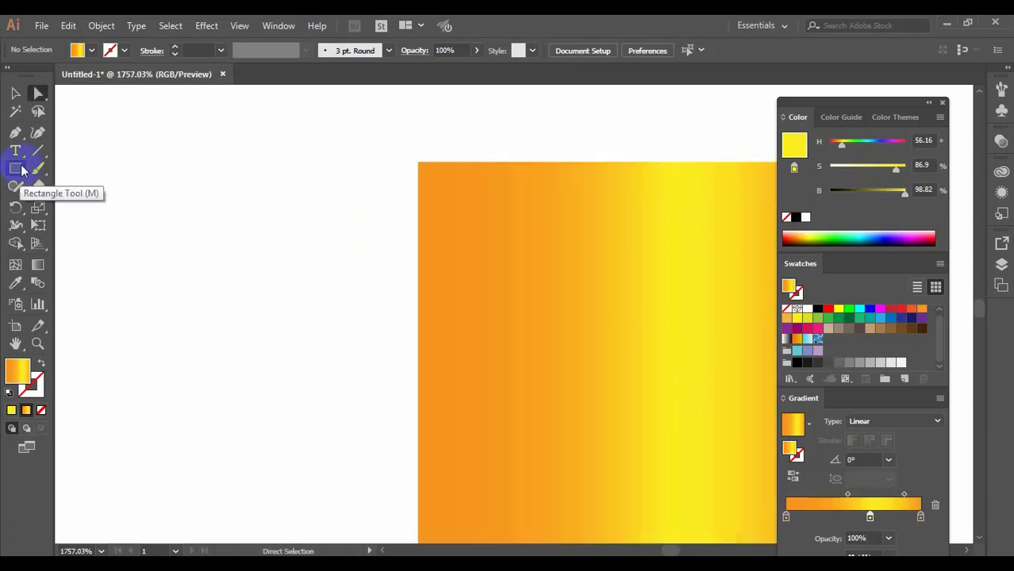
{"action": "left_click", "coordinate": [27, 171]}
{"action": "left_click_drag", "start_coordinate": [29, 173], "coordinate": [60, 194]}
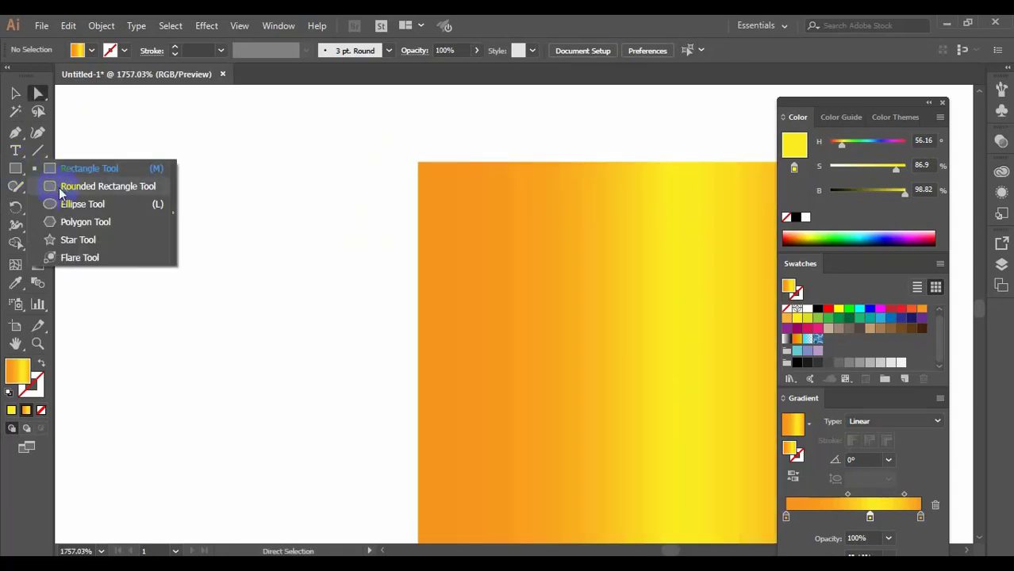
{"action": "left_click_drag", "start_coordinate": [60, 194], "coordinate": [60, 194]}
{"action": "left_click_drag", "start_coordinate": [147, 188], "coordinate": [154, 256]}
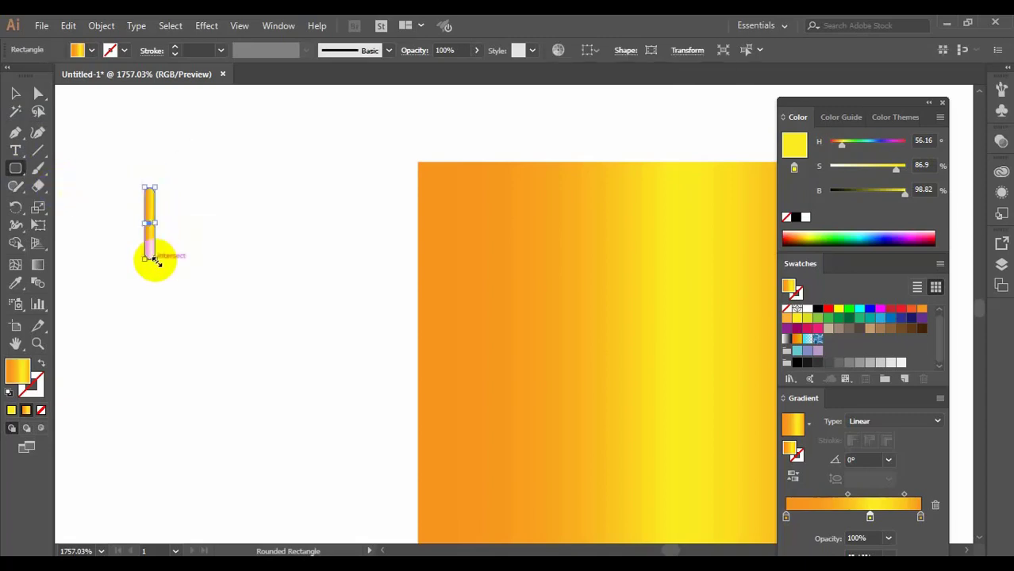
Move the small rounded rectangle slightly towards the orange-yellow piece and give it a solid yellow fill.
{"action": "left_click_drag", "start_coordinate": [151, 221], "coordinate": [156, 200]}
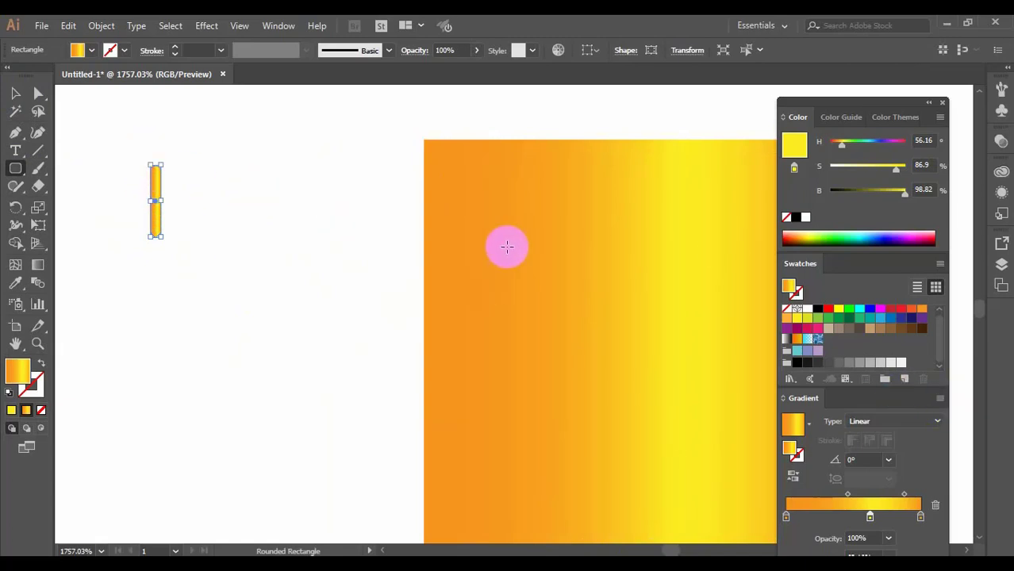
{"action": "left_click_drag", "start_coordinate": [536, 276], "coordinate": [523, 225]}
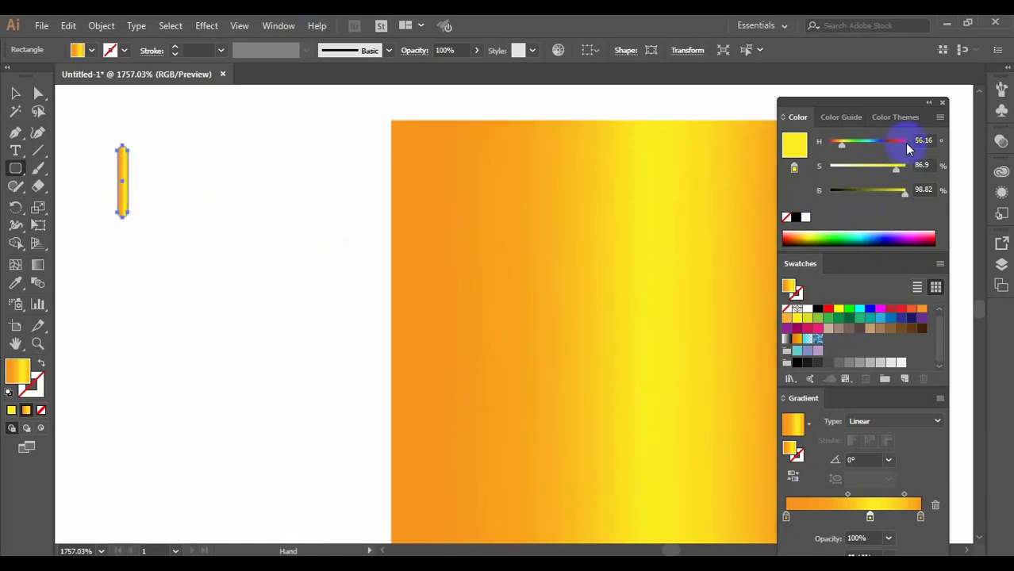
{"action": "left_click_drag", "start_coordinate": [865, 103], "coordinate": [884, 95]}
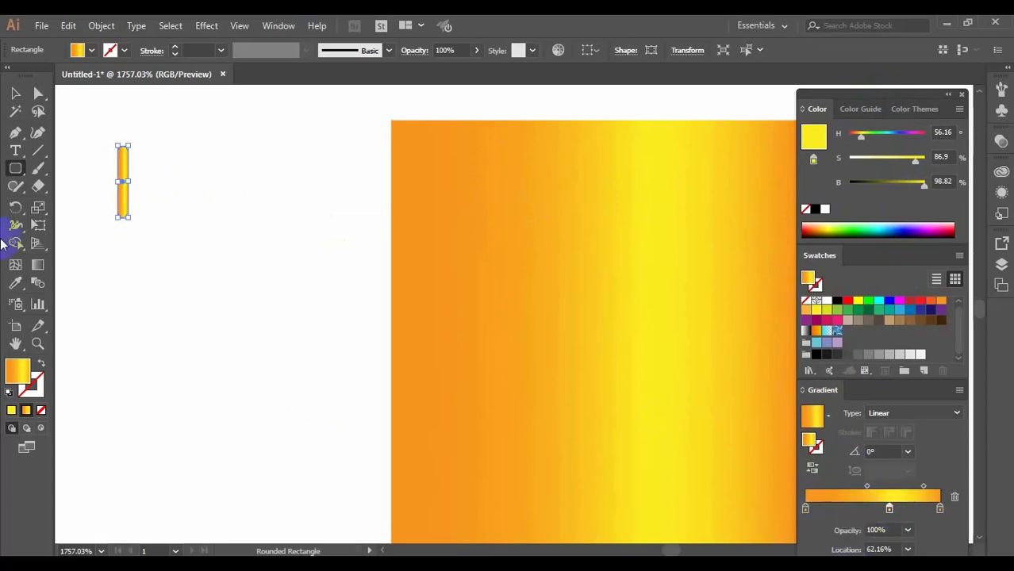
{"action": "left_click", "coordinate": [14, 94]}
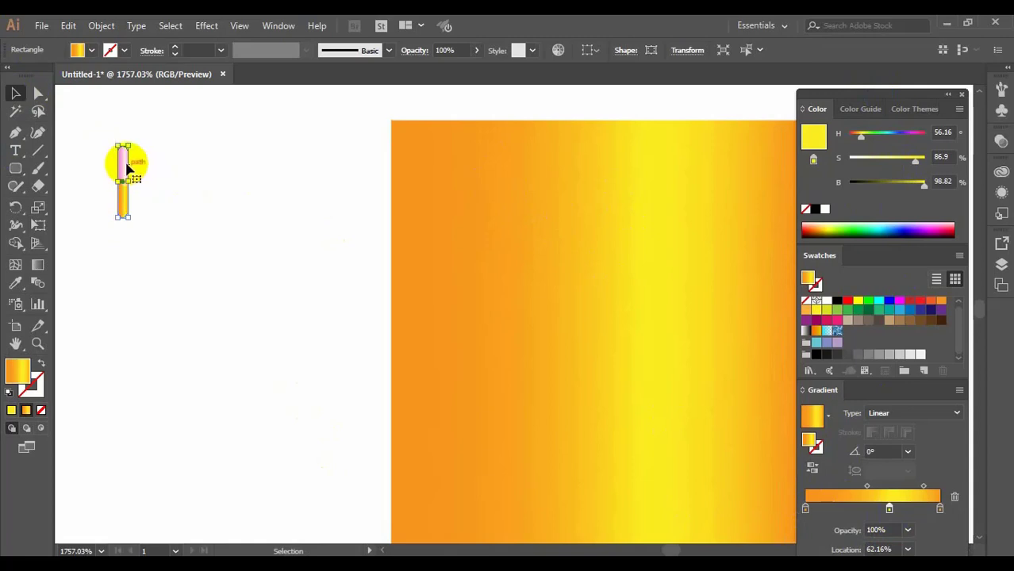
{"action": "left_click_drag", "start_coordinate": [121, 165], "coordinate": [163, 182]}
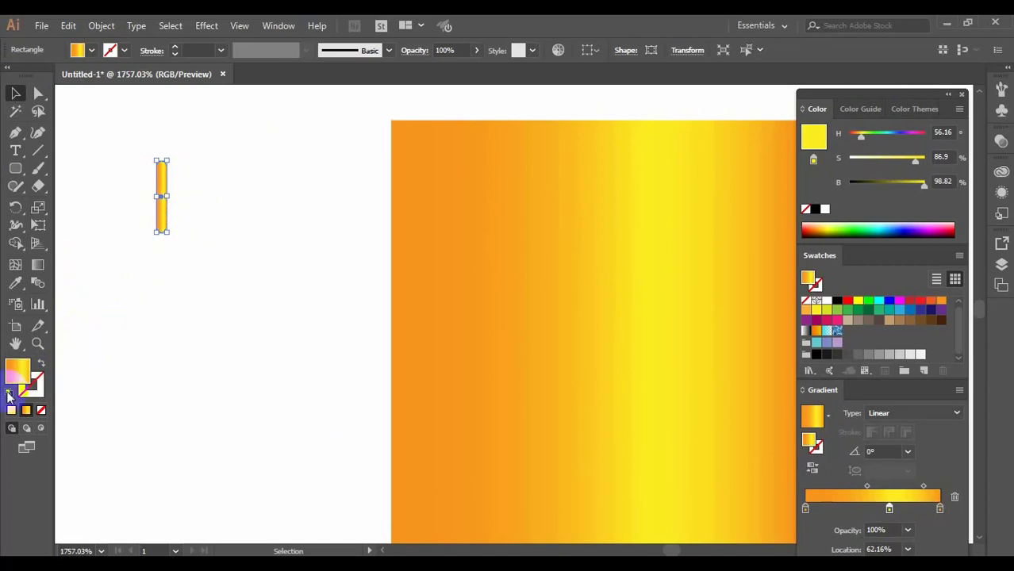
{"action": "left_click", "coordinate": [12, 411]}
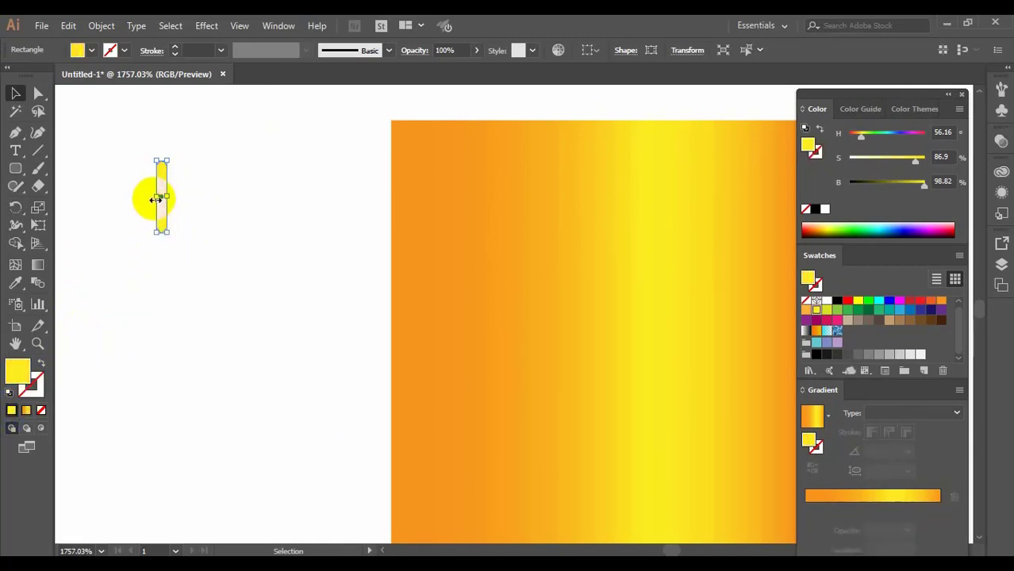
Copy the small yellow rounded strip directly beside itself and delete both strips.
{"action": "mouse_move", "coordinate": [161, 184]}
{"action": "left_mouse_down"}
{"action": "mouse_move", "coordinate": [145, 181]}
{"action": "mouse_move", "coordinate": [154, 186]}
{"action": "left_mouse_up"}
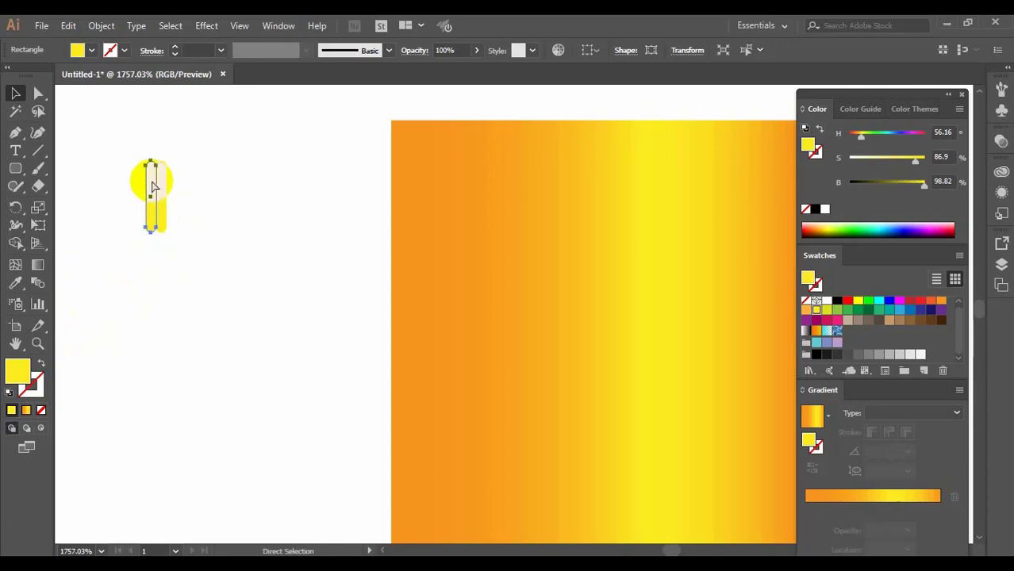
{"action": "left_click_drag", "start_coordinate": [181, 157], "coordinate": [110, 237]}
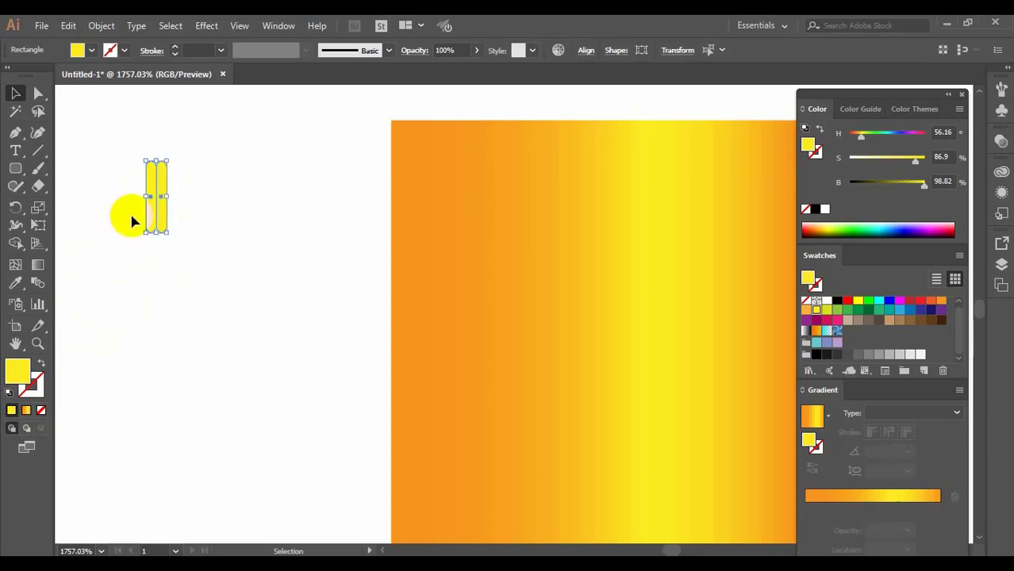
{"action": "key", "text": "Delete"}
Draw a narrow, square-cornered vertical rectangle in the empty area beside the orange-yellow piece and fill it light orange (H 36.56, S 76.49, B 98.43).
{"action": "left_click_drag", "start_coordinate": [14, 177], "coordinate": [64, 167]}
{"action": "left_click_drag", "start_coordinate": [133, 166], "coordinate": [146, 283]}
{"action": "key", "text": "Delete"}
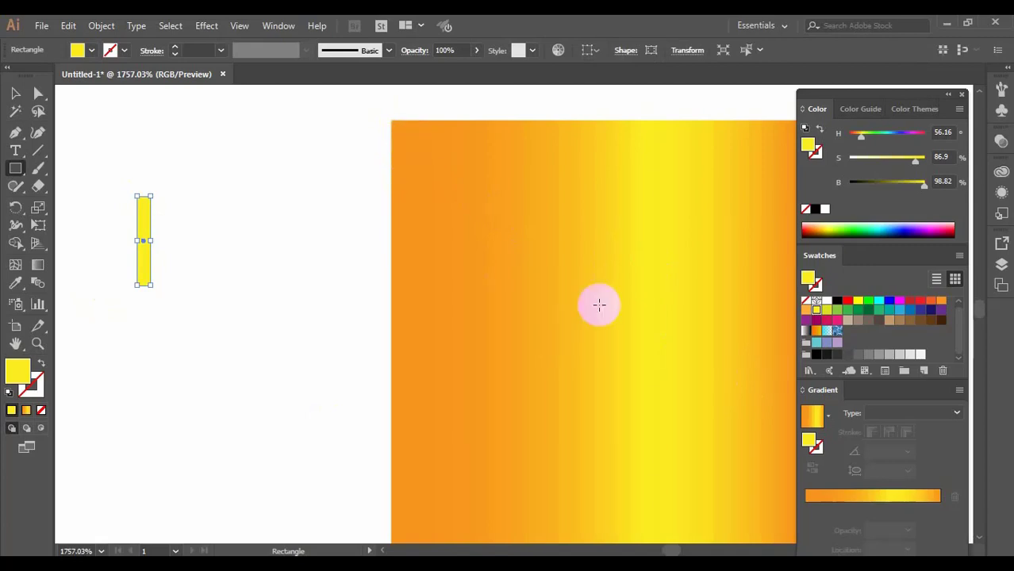
{"action": "mouse_move", "coordinate": [806, 317]}
{"action": "left_mouse_down"}
{"action": "mouse_move", "coordinate": [290, 238]}
{"action": "mouse_move", "coordinate": [836, 348]}
{"action": "mouse_move", "coordinate": [803, 316]}
{"action": "left_mouse_up"}
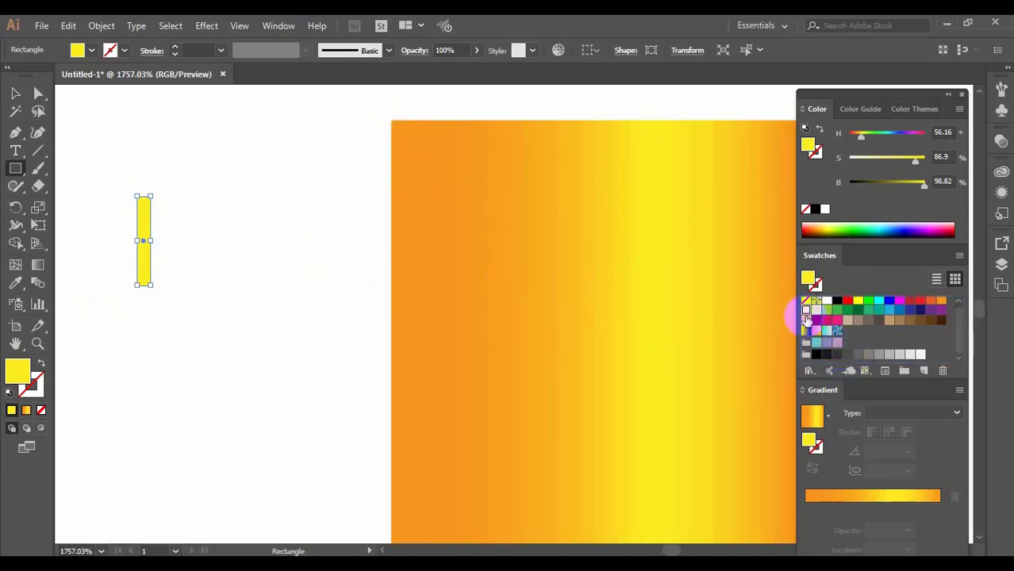
{"action": "left_click", "coordinate": [806, 320]}
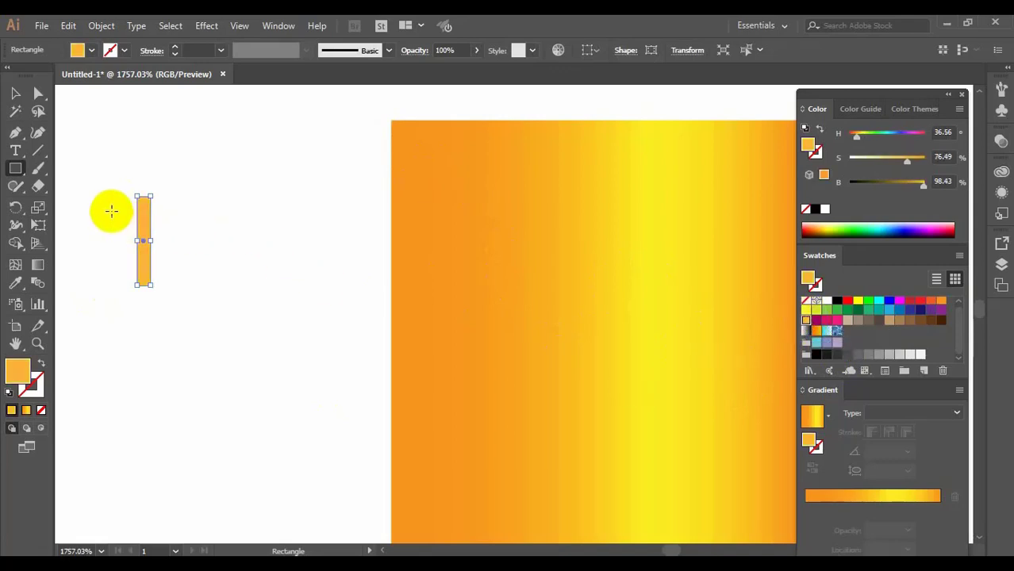
Duplicate the light orange strip flush against its side and fill the copy with pure yellow (H 60, S 100, B 100).
{"action": "left_click_drag", "start_coordinate": [143, 220], "coordinate": [164, 227]}
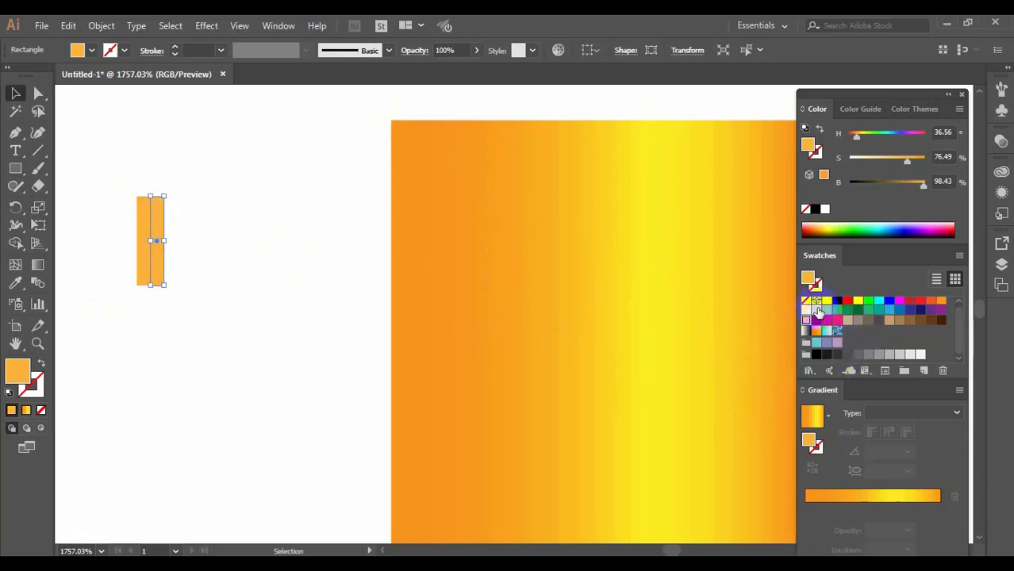
{"action": "left_click", "coordinate": [858, 301]}
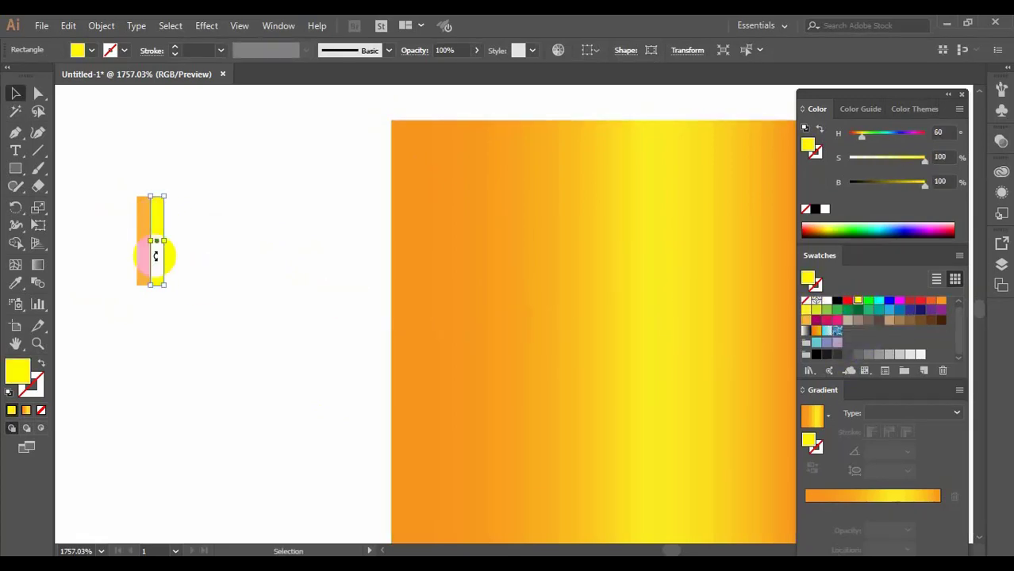
{"action": "left_click", "coordinate": [201, 231]}
Copy the orange and yellow strip pair sideways with a small gap and repeat the copy into a row of 17 pairs across the end piece.
{"action": "left_click_drag", "start_coordinate": [182, 211], "coordinate": [133, 261]}
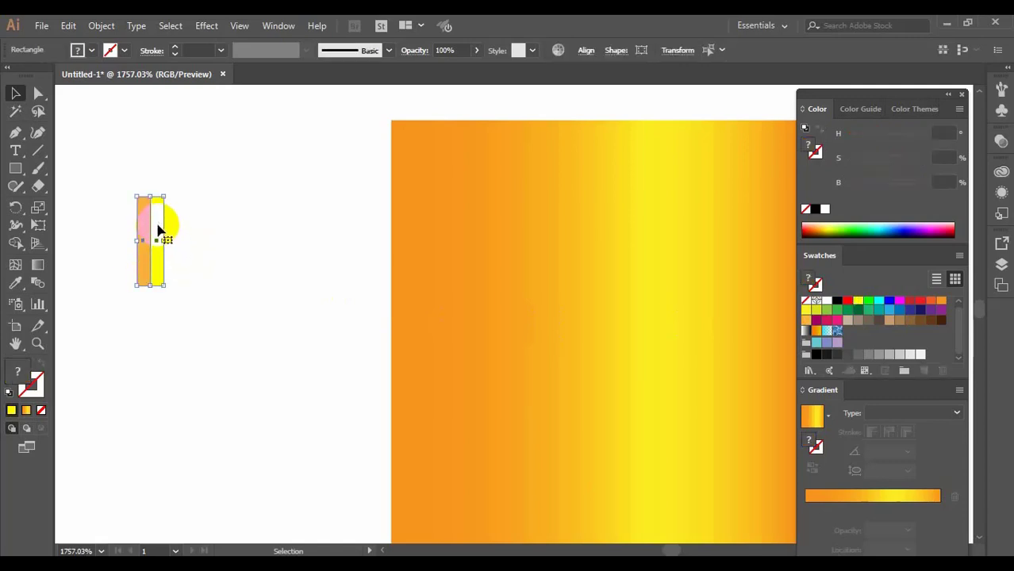
{"action": "left_click_drag", "start_coordinate": [158, 228], "coordinate": [200, 229]}
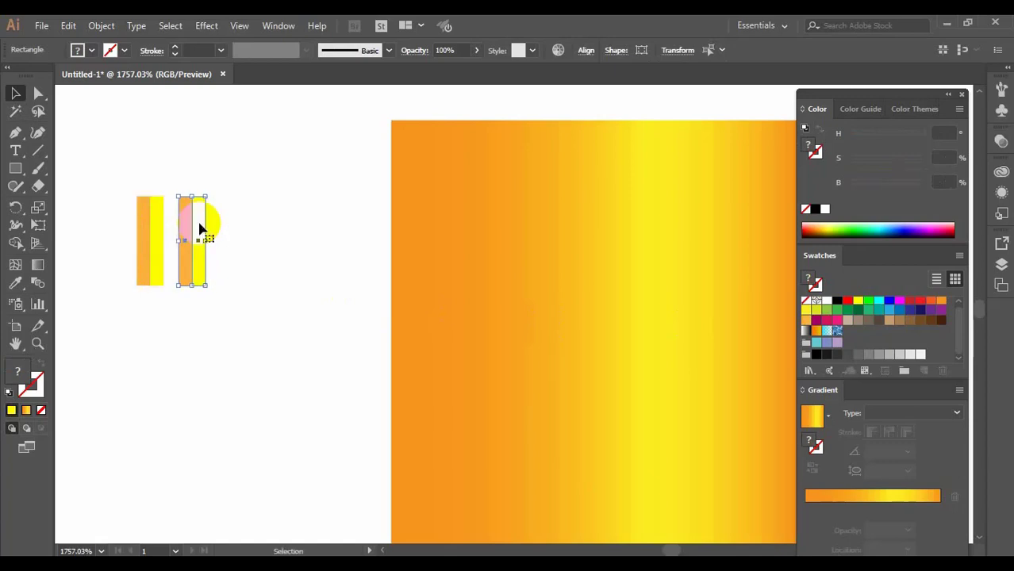
{"action": "key", "text": "ctrl+d"}
{"action": "key", "text": "ctrl+d"}
{"action": "key", "text": "ctrl+d"}
{"action": "key", "text": "ctrl+d"}
{"action": "key", "text": "ctrl+d"}
{"action": "key", "text": "ctrl+d"}
{"action": "key", "text": "ctrl+d"}
{"action": "key", "text": "ctrl+d"}
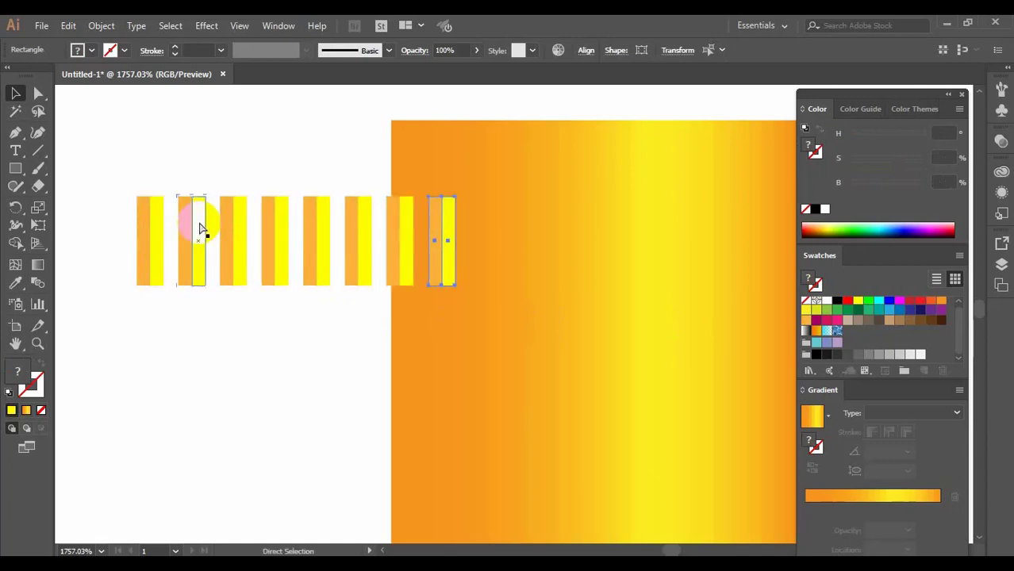
{"action": "key", "text": "ctrl+d"}
{"action": "key", "text": "ctrl+d"}
{"action": "key", "text": "ctrl+d"}
{"action": "key", "text": "ctrl+d"}
{"action": "key", "text": "ctrl+d"}
{"action": "key", "text": "ctrl+d"}
{"action": "key", "text": "ctrl+shift+a"}
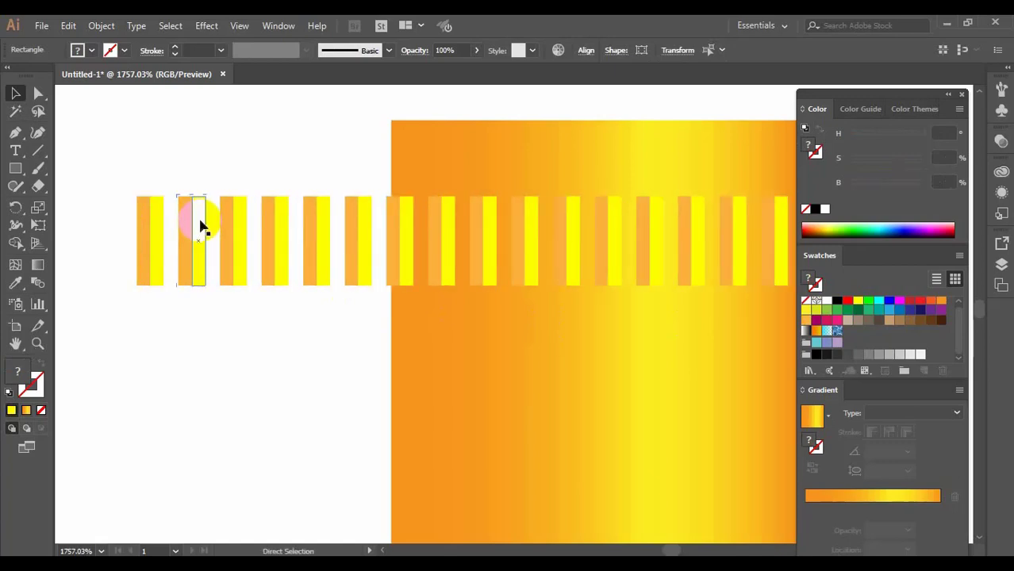
{"action": "key", "text": "ctrl+minus"}
{"action": "key", "text": "ctrl+z"}
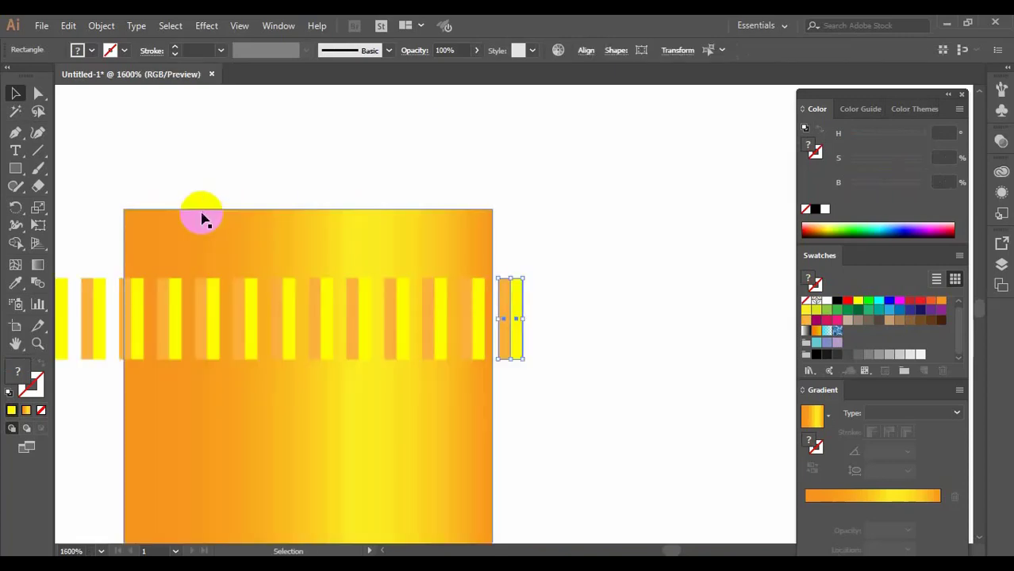
Compress the whole row of strip pairs and stretch its two ends to match the full width of the orange-yellow piece.
{"action": "key", "text": "space"}
{"action": "left_click_drag", "start_coordinate": [199, 271], "coordinate": [385, 215]}
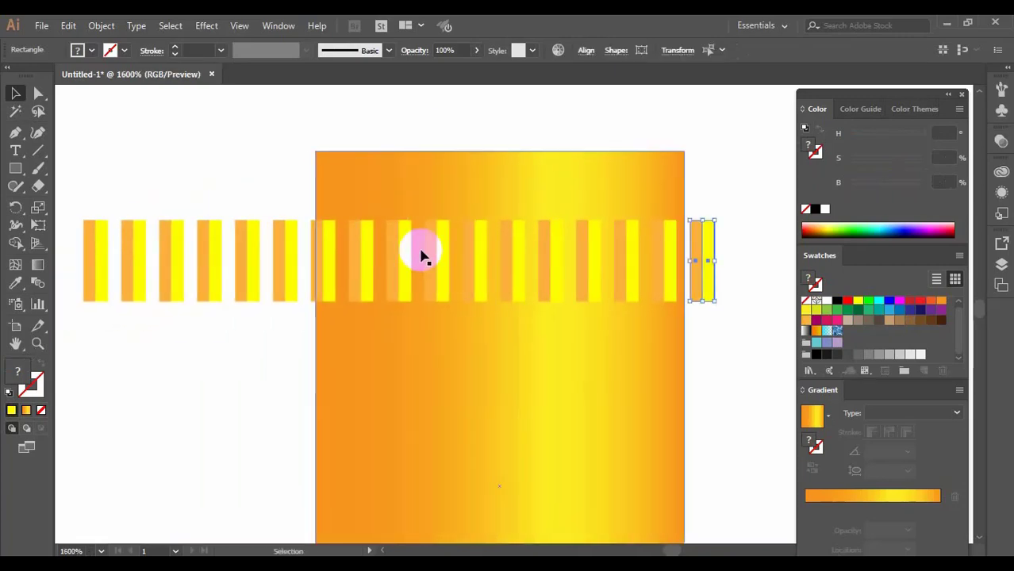
{"action": "left_click_drag", "start_coordinate": [88, 208], "coordinate": [325, 260]}
{"action": "left_click", "coordinate": [602, 190], "text": "shift"}
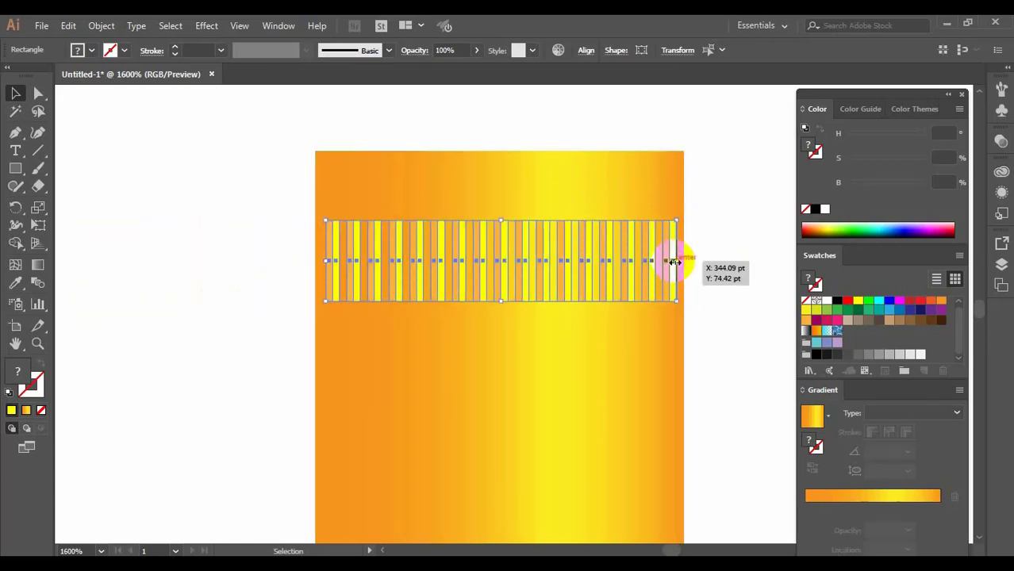
{"action": "mouse_move", "coordinate": [673, 261]}
{"action": "left_mouse_down"}
{"action": "mouse_move", "coordinate": [480, 271]}
{"action": "mouse_move", "coordinate": [690, 277]}
{"action": "mouse_move", "coordinate": [684, 260]}
{"action": "left_mouse_up"}
{"action": "left_click_drag", "start_coordinate": [325, 260], "coordinate": [315, 260]}
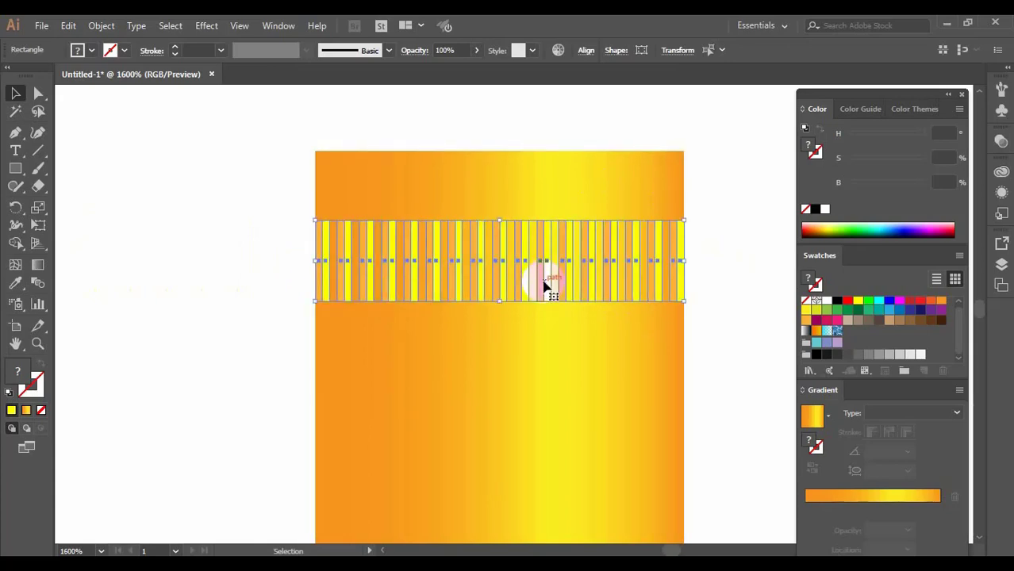
{"action": "scroll", "coordinate": [543, 284], "scroll_direction": "down", "scroll_amount": 1}
{"action": "left_click", "coordinate": [630, 304]}
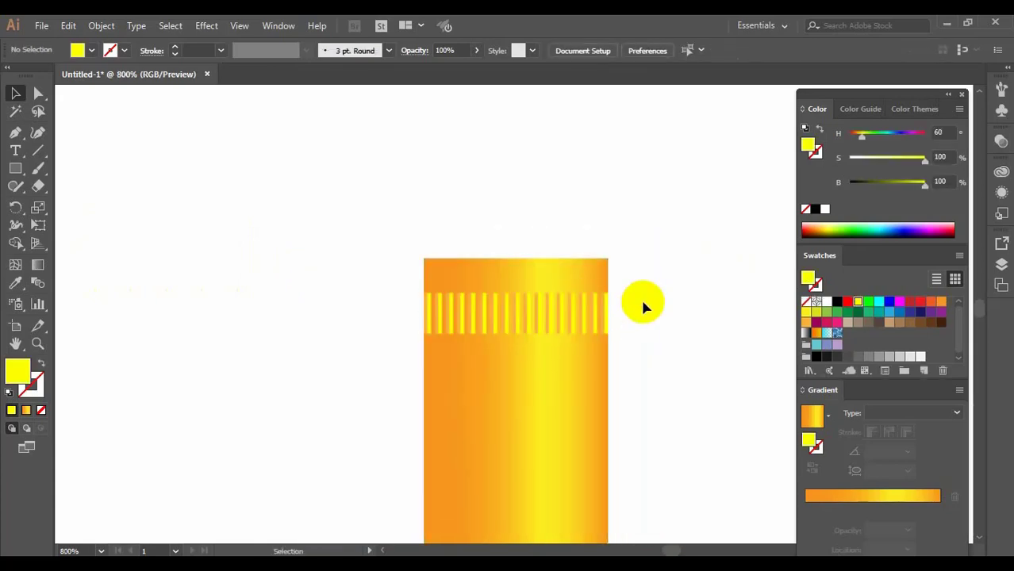
Move the striped band up near the top edge of the orange-yellow piece, reduce its height slightly and group its strips.
{"action": "left_click_drag", "start_coordinate": [630, 291], "coordinate": [421, 331]}
{"action": "key", "text": "space"}
{"action": "left_click_drag", "start_coordinate": [514, 347], "coordinate": [503, 261]}
{"action": "left_click", "coordinate": [492, 293], "text": "shift"}
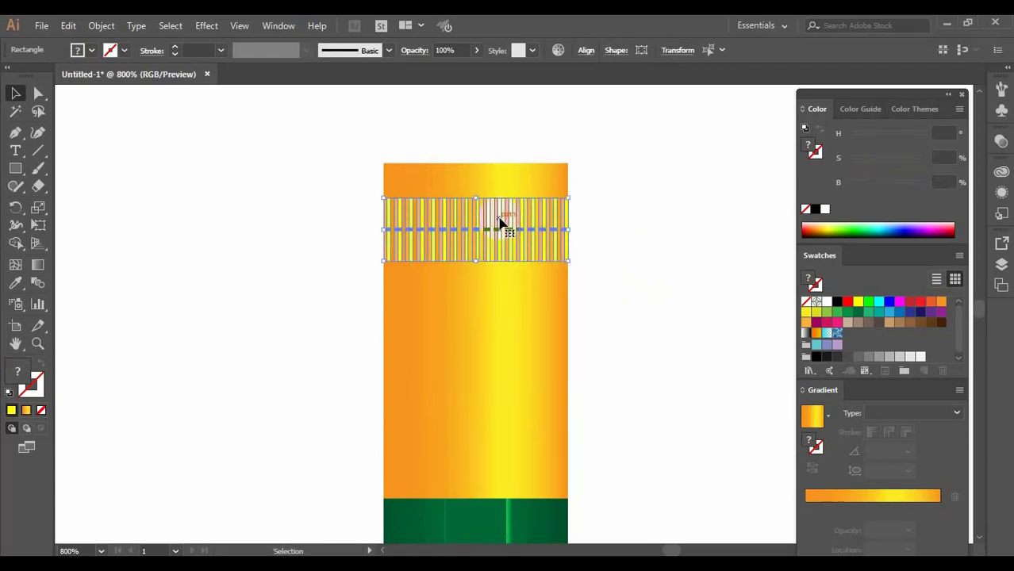
{"action": "key", "text": "Up"}
{"action": "key", "text": "Up"}
{"action": "key", "text": "Up"}
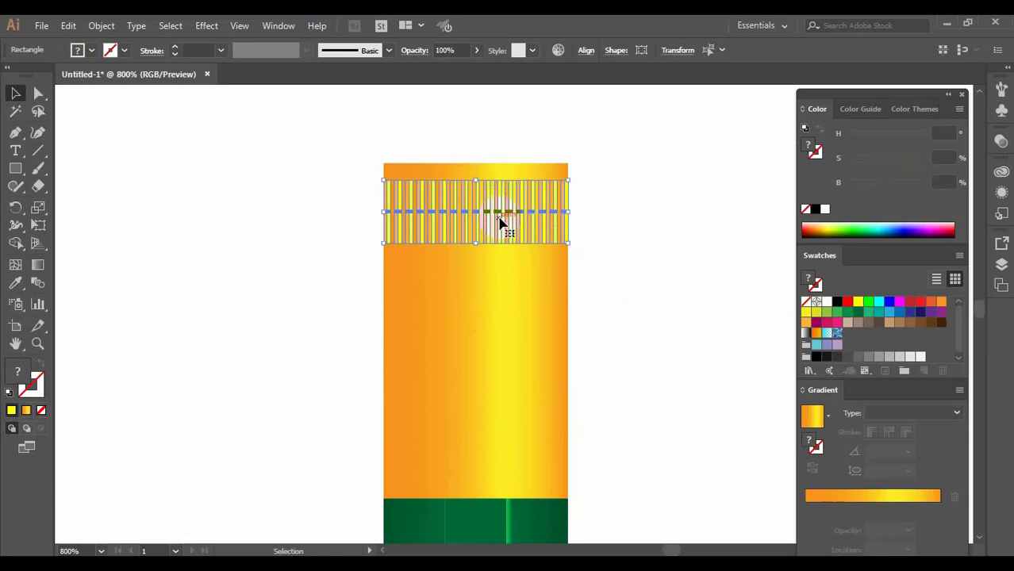
{"action": "left_click_drag", "start_coordinate": [476, 242], "coordinate": [480, 233]}
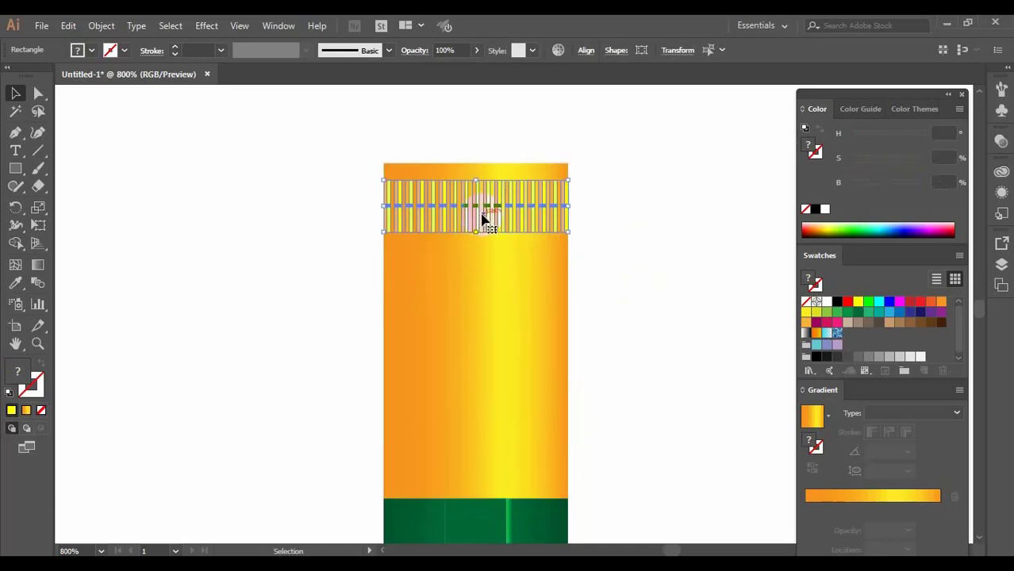
{"action": "key", "text": "ctrl+g"}
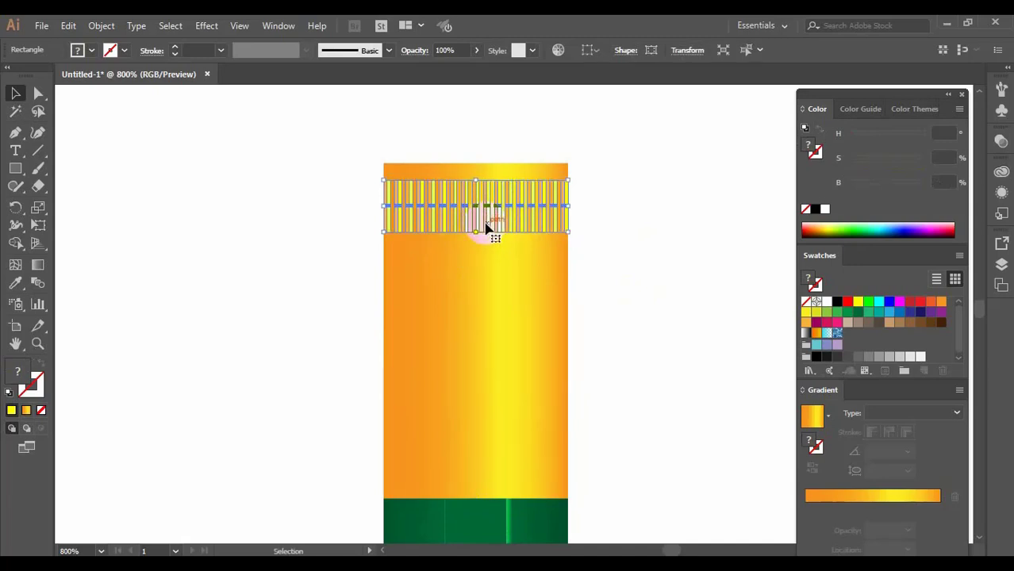
Copy the striped band down to the middle of the orange-yellow piece and repeat the copy for a third band at its lower edge.
{"action": "left_click_drag", "start_coordinate": [486, 224], "coordinate": [477, 355]}
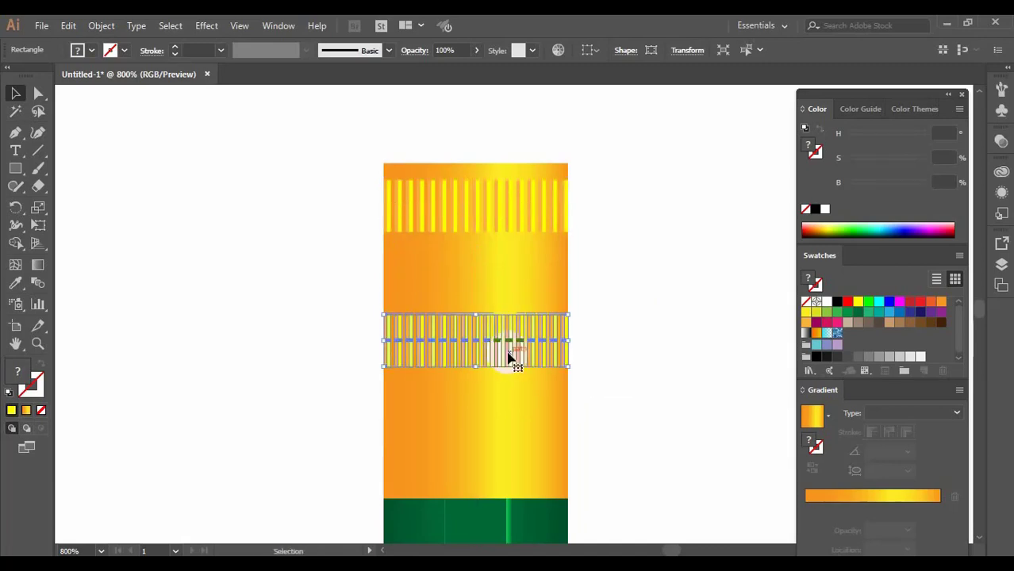
{"action": "key", "text": "ctrl+d"}
{"action": "left_click", "coordinate": [600, 311]}
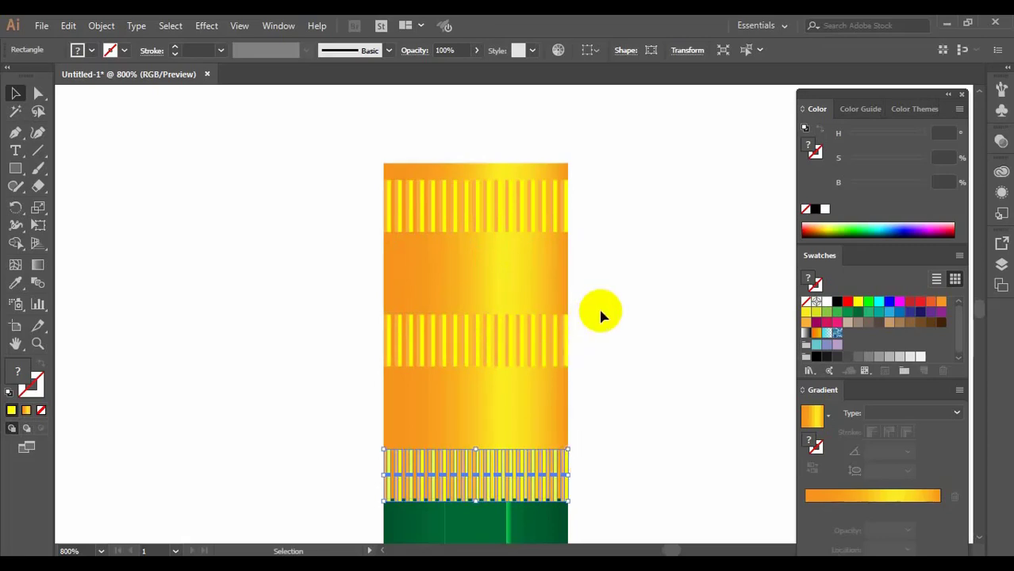
{"action": "left_click_drag", "start_coordinate": [615, 453], "coordinate": [389, 480]}
{"action": "left_click", "coordinate": [645, 266]}
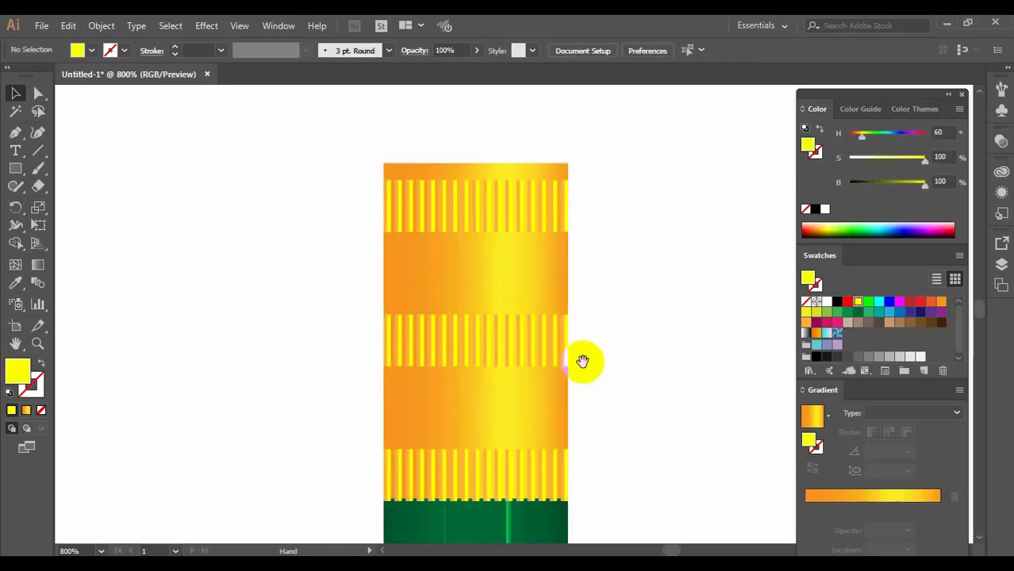
Nudge the lowest striped band up so it sits just above the green pencil body.
{"action": "left_click_drag", "start_coordinate": [583, 362], "coordinate": [607, 328]}
{"action": "left_click", "coordinate": [560, 424]}
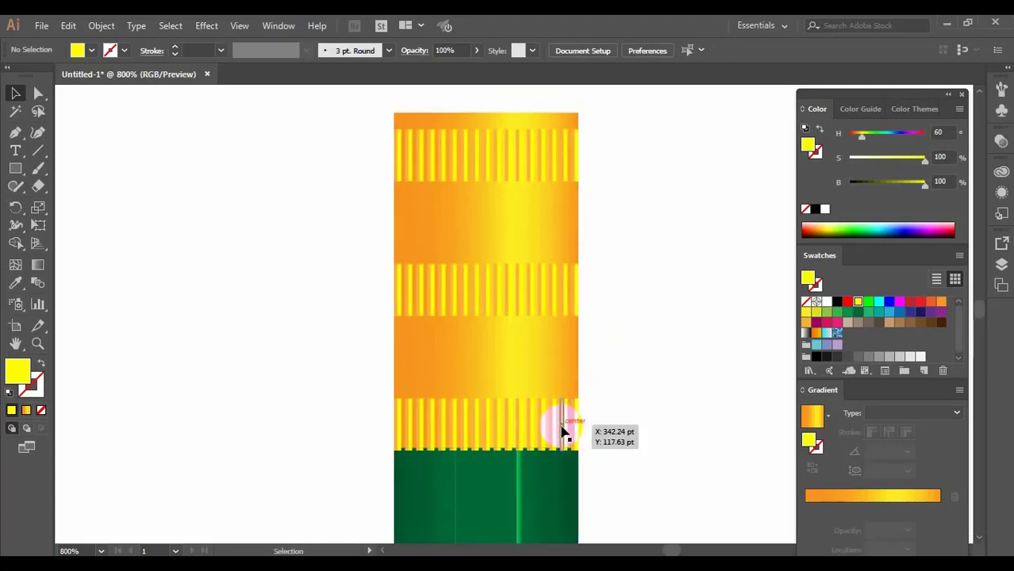
{"action": "key", "text": "Up"}
{"action": "key", "text": "Up"}
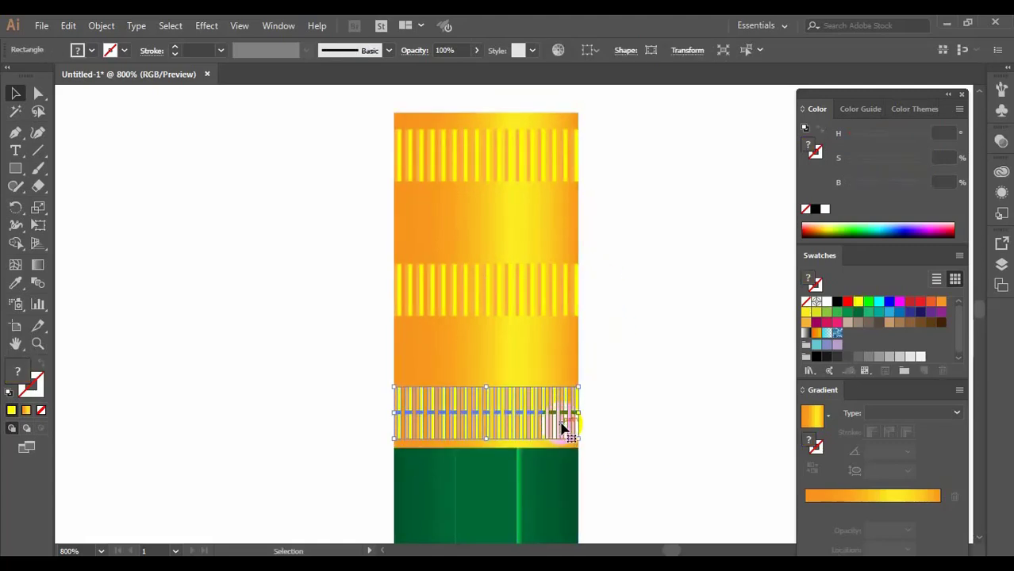
{"action": "left_click_drag", "start_coordinate": [561, 429], "coordinate": [561, 435]}
{"action": "left_click", "coordinate": [621, 341]}
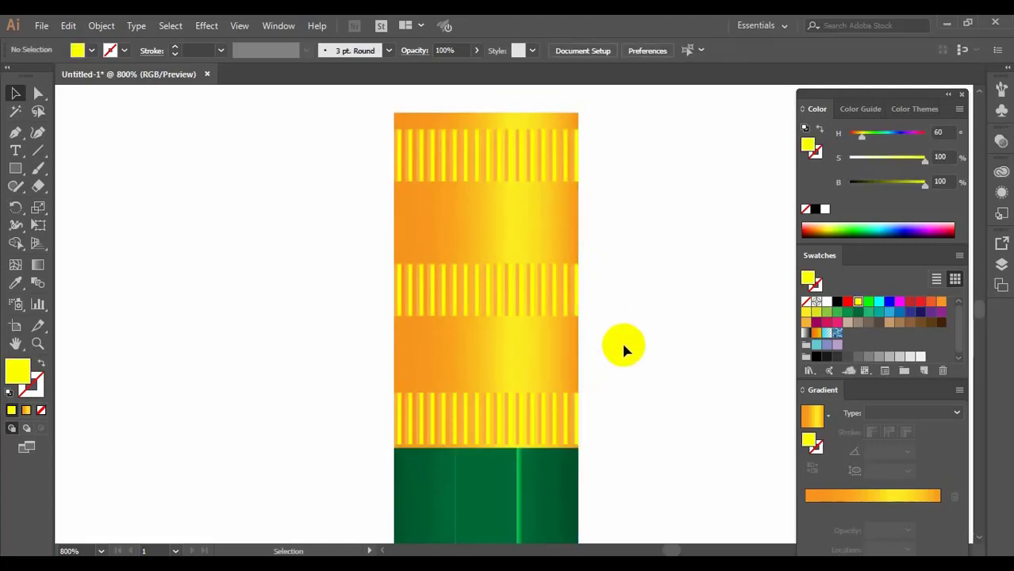
Draw a yellow rectangle over the top edge of the orange-yellow piece and match its width to the piece.
{"action": "left_click_drag", "start_coordinate": [612, 213], "coordinate": [611, 305]}
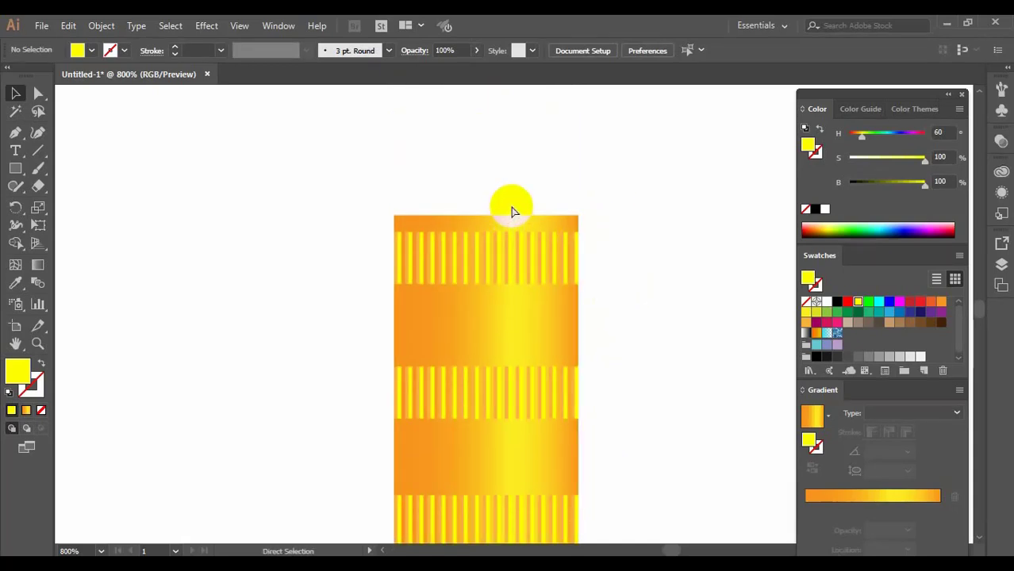
{"action": "key", "text": "ctrl+minus"}
{"action": "key", "text": "ctrl+minus"}
{"action": "key", "text": "ctrl+minus"}
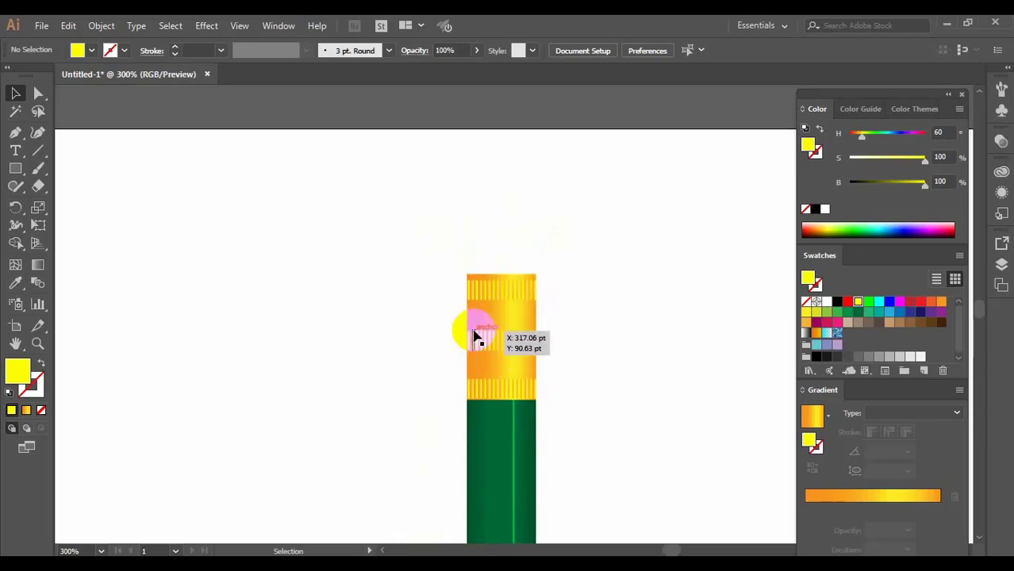
{"action": "left_click_drag", "start_coordinate": [557, 406], "coordinate": [528, 384]}
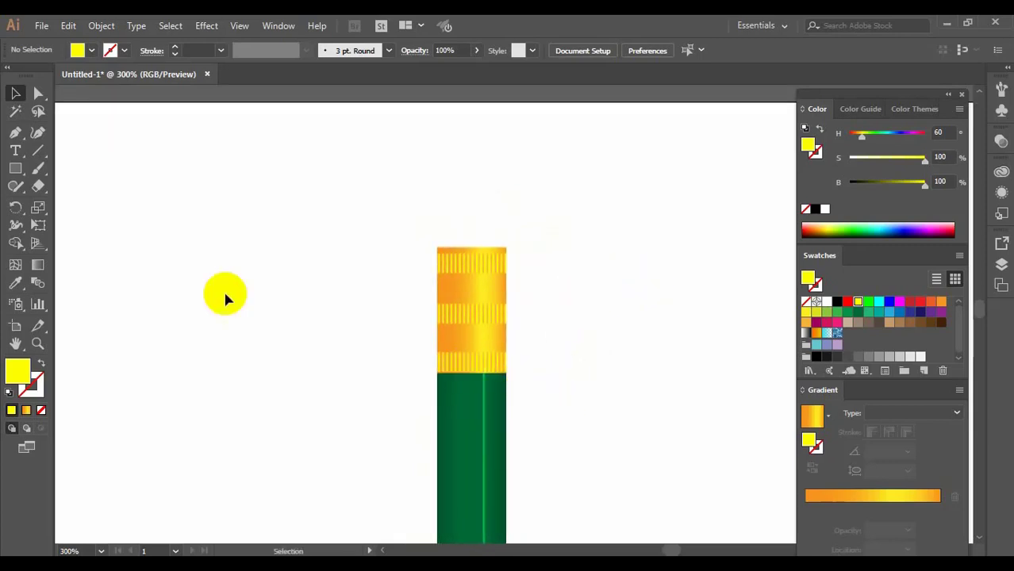
{"action": "left_click_drag", "start_coordinate": [15, 169], "coordinate": [60, 167]}
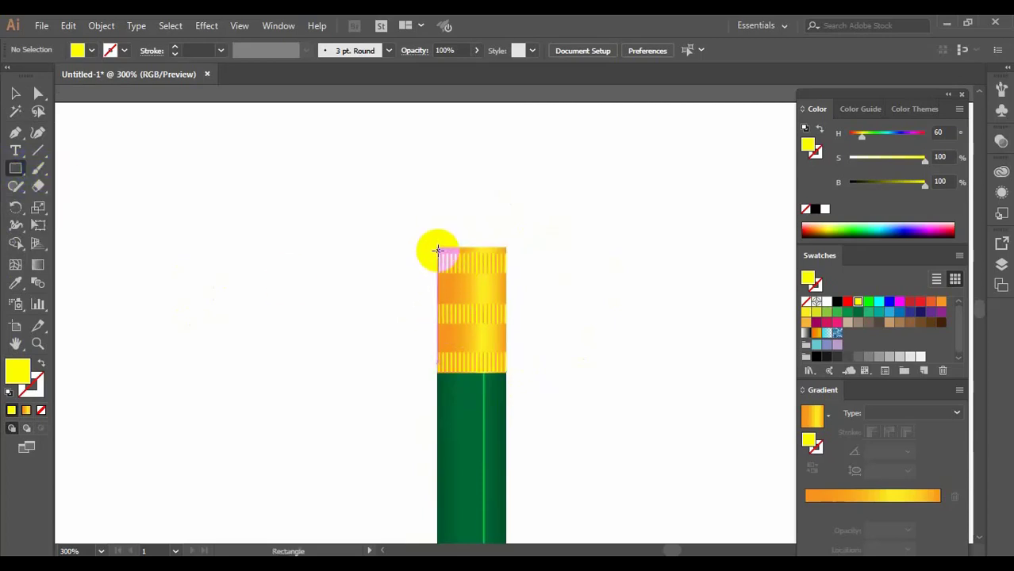
{"action": "mouse_move", "coordinate": [438, 252]}
{"action": "left_mouse_down"}
{"action": "mouse_move", "coordinate": [462, 229]}
{"action": "mouse_move", "coordinate": [508, 222]}
{"action": "mouse_move", "coordinate": [378, 311]}
{"action": "left_mouse_up"}
{"action": "left_click_drag", "start_coordinate": [422, 319], "coordinate": [358, 289]}
{"action": "key", "text": "v"}
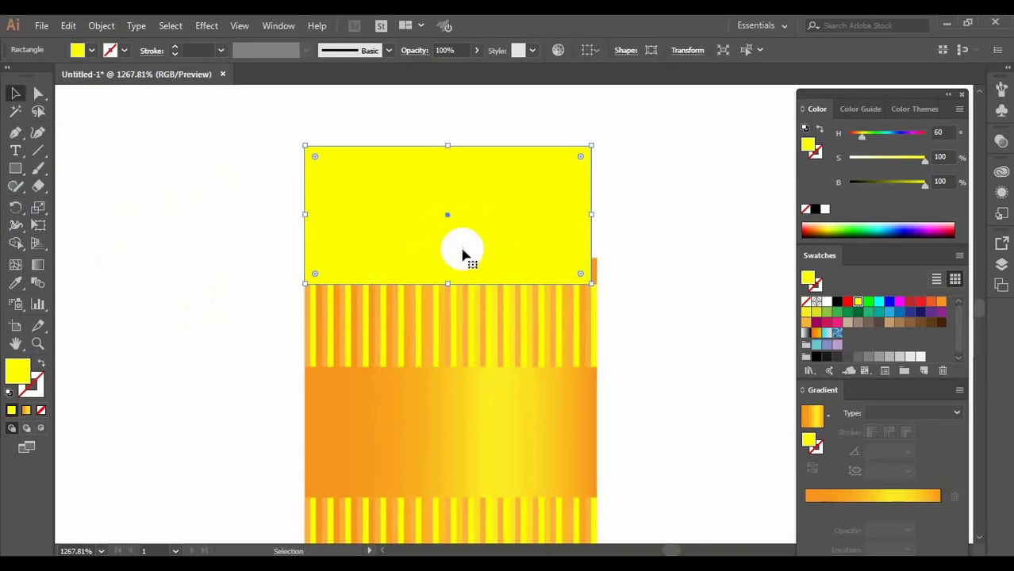
{"action": "left_click_drag", "start_coordinate": [593, 215], "coordinate": [598, 215]}
{"action": "left_click_drag", "start_coordinate": [305, 215], "coordinate": [304, 215]}
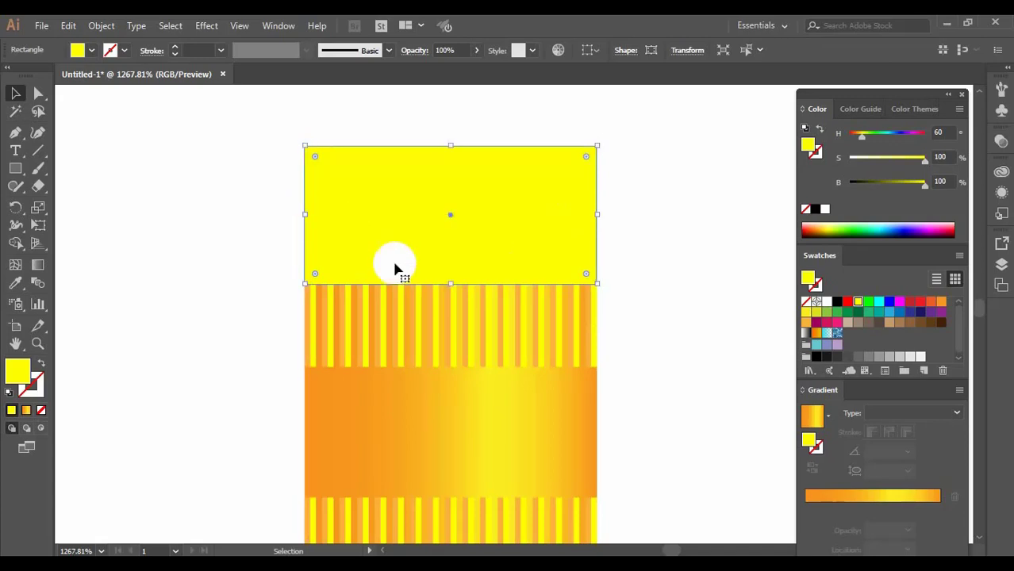
Fill the new top rectangle with dark magenta (H 324.68, S 100, B 61.96) and prepare its corner points for direct editing.
{"action": "left_click", "coordinate": [898, 303]}
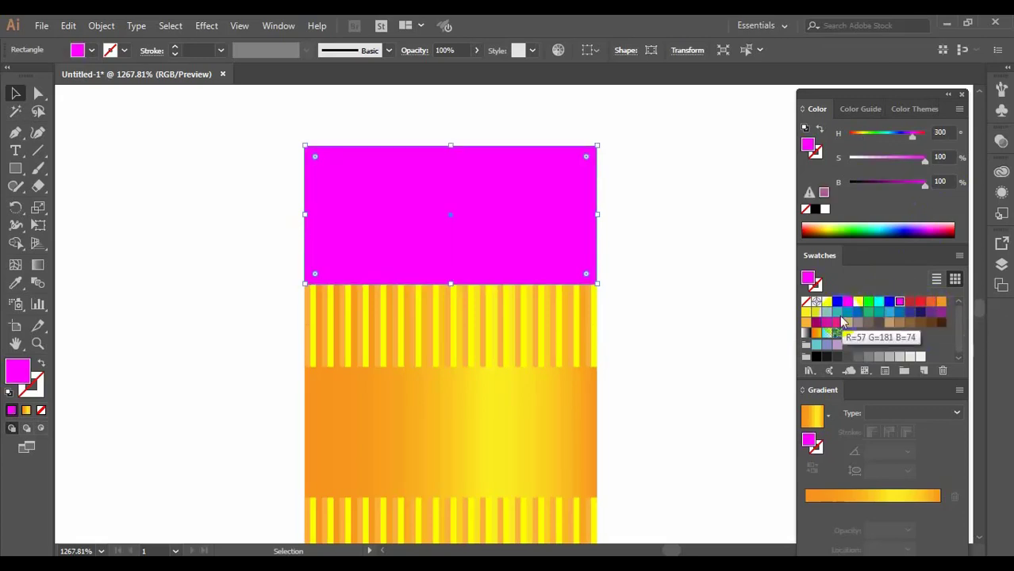
{"action": "left_click", "coordinate": [817, 323]}
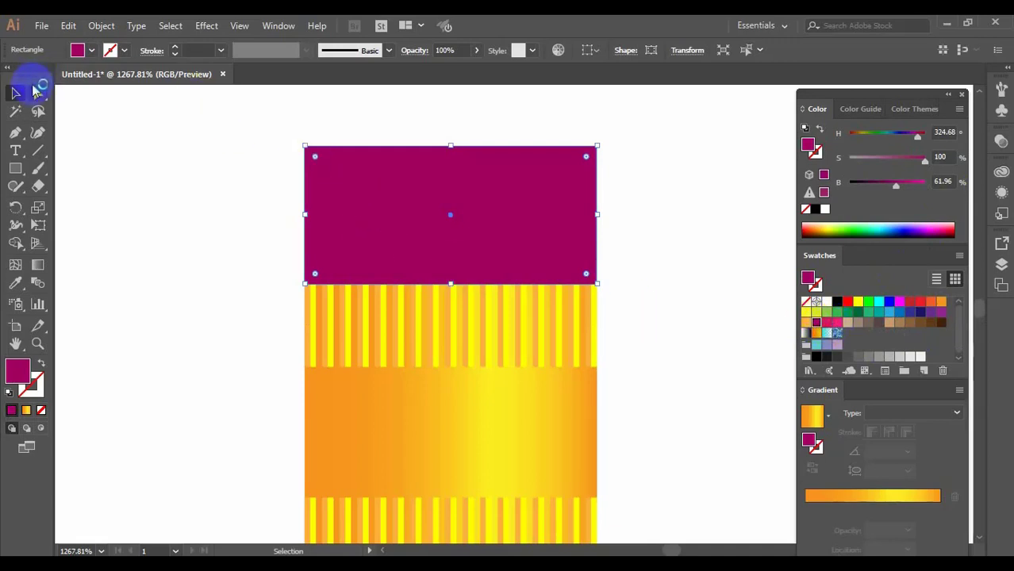
{"action": "left_click", "coordinate": [38, 92]}
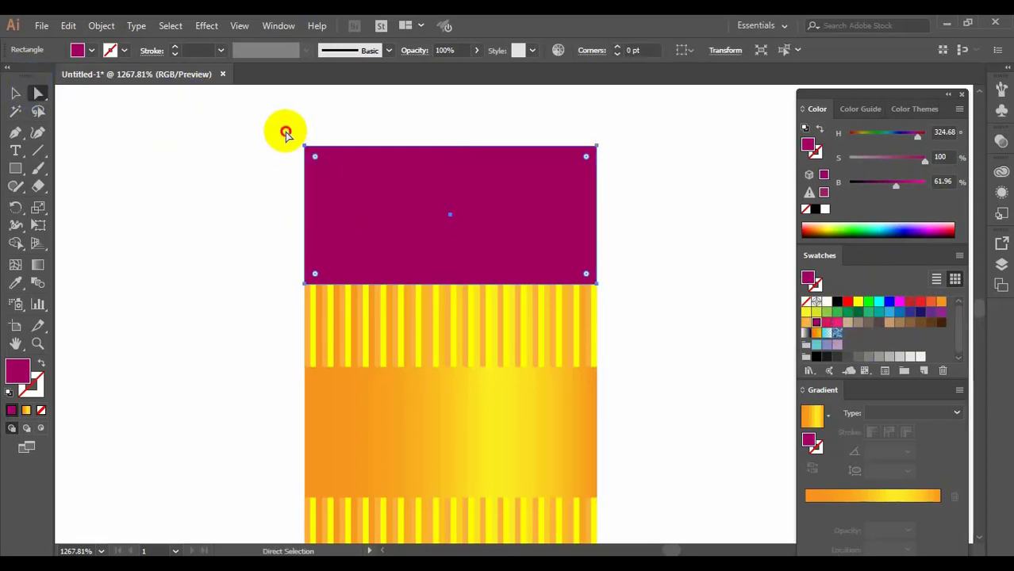
Round the two upper corners of the magenta eraser to a radius of about 3.68 pt.
{"action": "left_click_drag", "start_coordinate": [292, 131], "coordinate": [577, 209]}
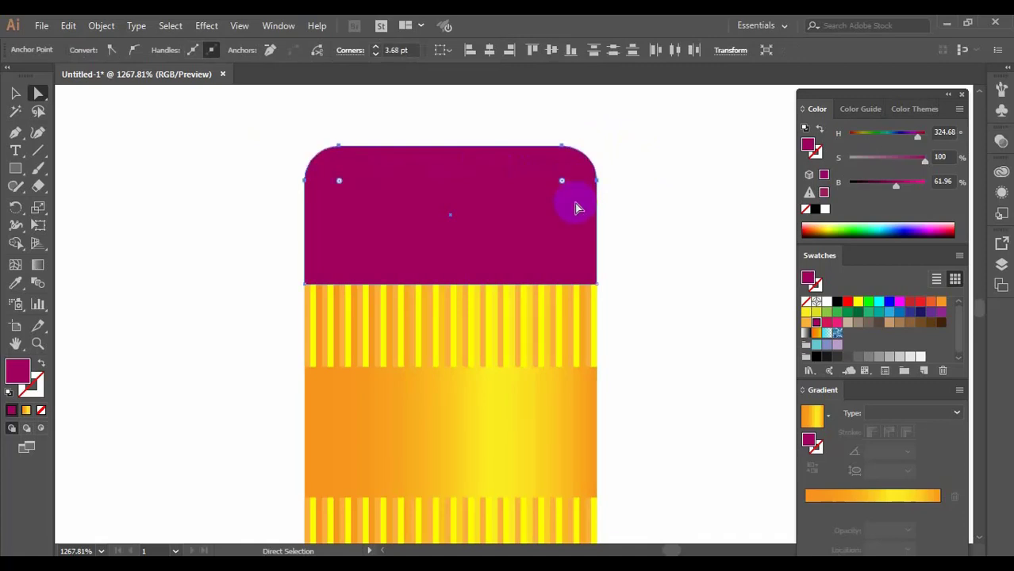
{"action": "key", "text": "ctrl+minus"}
{"action": "key", "text": "ctrl+minus"}
{"action": "key", "text": "ctrl+minus"}
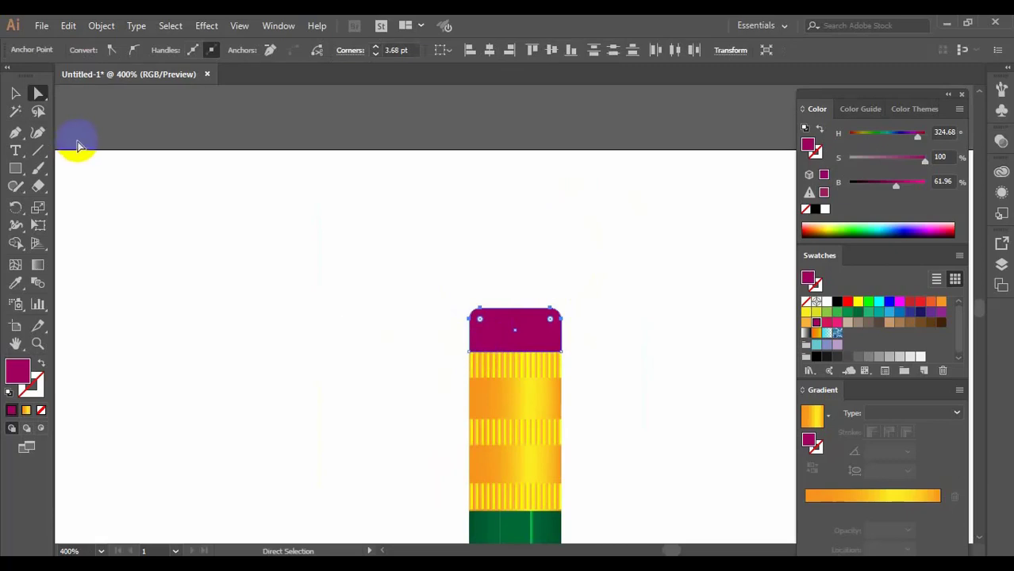
Send the magenta eraser behind the orange-yellow piece so the ferrule overlaps its lower edge.
{"action": "left_click", "coordinate": [15, 93]}
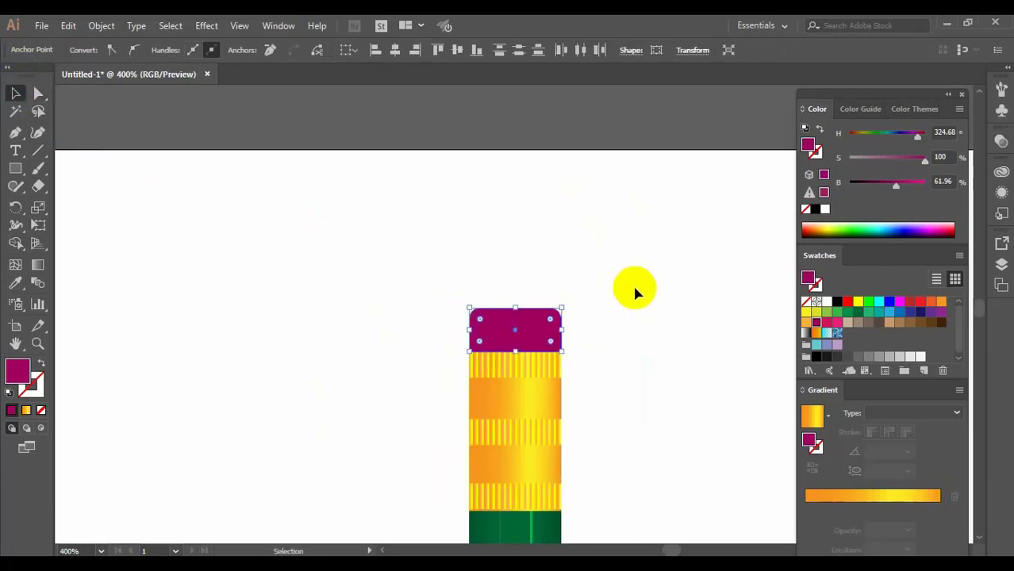
{"action": "left_click", "coordinate": [554, 319]}
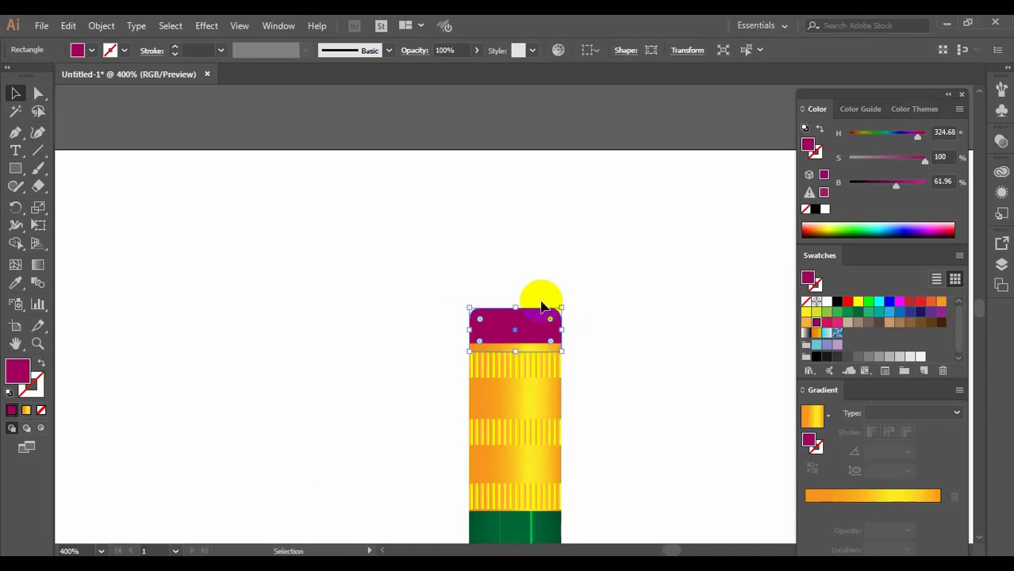
{"action": "left_click", "coordinate": [592, 283]}
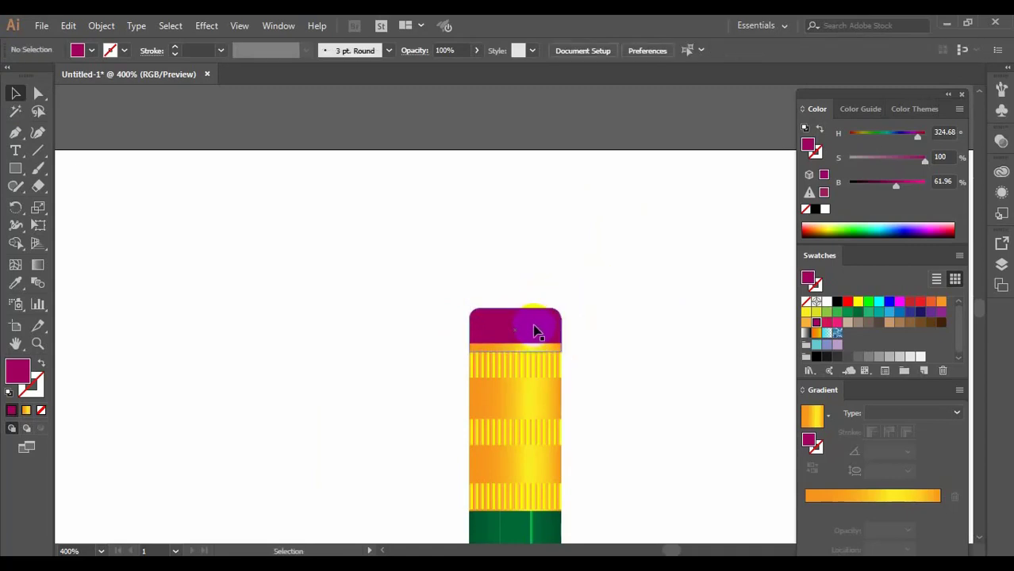
Lengthen the pencil by moving the lower end points of the green body downward together with the wooden tip and lead.
{"action": "scroll", "coordinate": [533, 326], "scroll_direction": "down", "scroll_amount": 6}
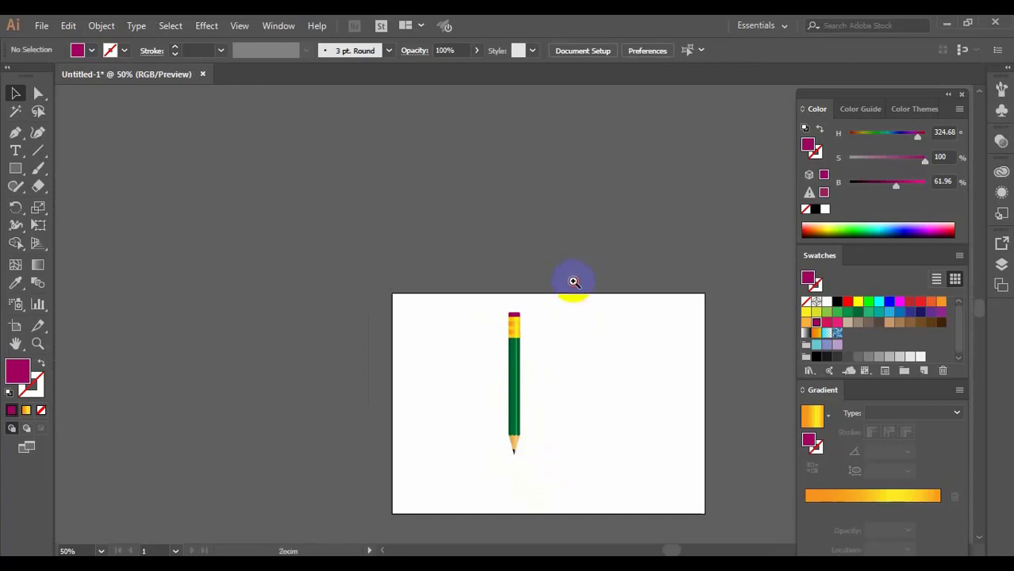
{"action": "key", "text": "ctrl+0"}
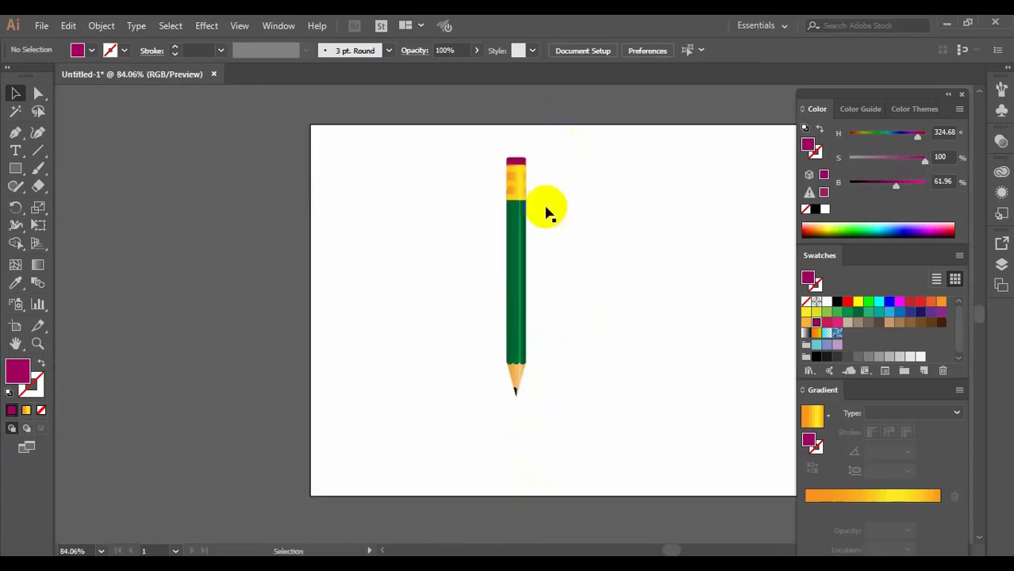
{"action": "left_click_drag", "start_coordinate": [597, 287], "coordinate": [468, 276]}
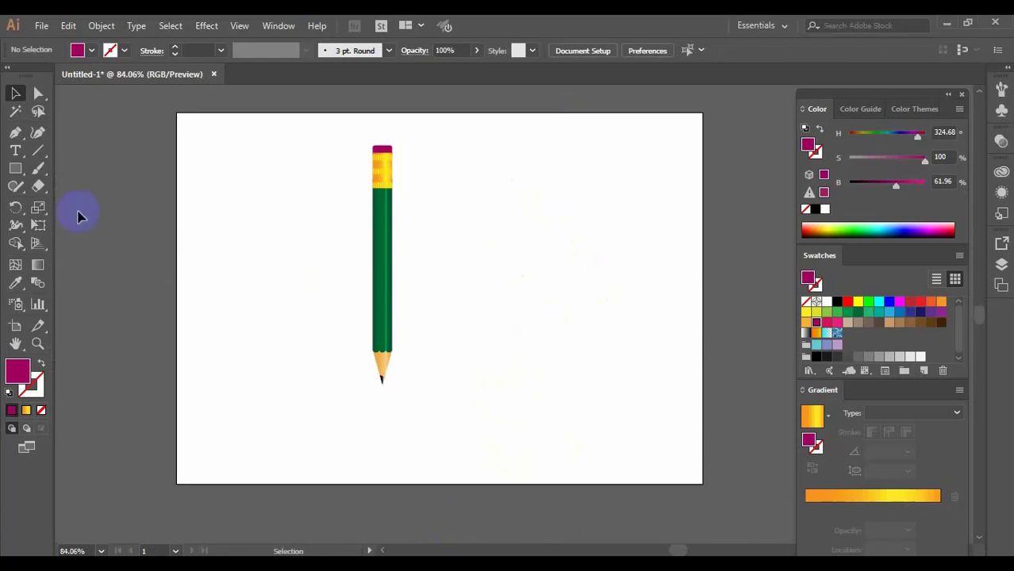
{"action": "mouse_move", "coordinate": [412, 119]}
{"action": "left_mouse_down"}
{"action": "mouse_move", "coordinate": [398, 136]}
{"action": "mouse_move", "coordinate": [345, 368]}
{"action": "mouse_move", "coordinate": [340, 435]}
{"action": "mouse_move", "coordinate": [383, 404]}
{"action": "mouse_move", "coordinate": [383, 389]}
{"action": "left_mouse_up"}
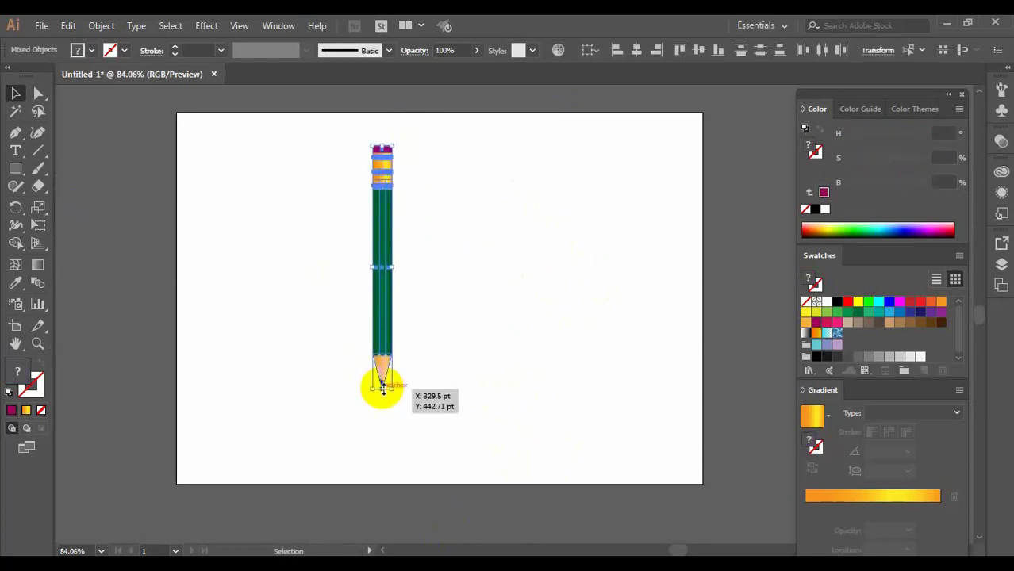
{"action": "left_click", "coordinate": [432, 303]}
{"action": "left_click_drag", "start_coordinate": [449, 306], "coordinate": [346, 422]}
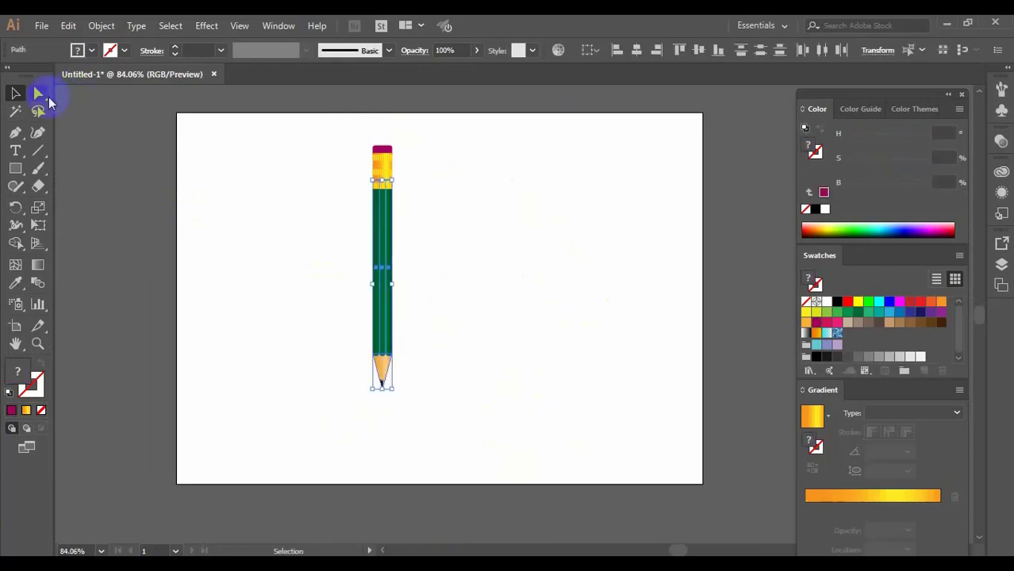
{"action": "left_click", "coordinate": [41, 95]}
{"action": "mouse_move", "coordinate": [464, 310]}
{"action": "left_mouse_down"}
{"action": "mouse_move", "coordinate": [319, 431]}
{"action": "mouse_move", "coordinate": [333, 424]}
{"action": "left_mouse_up"}
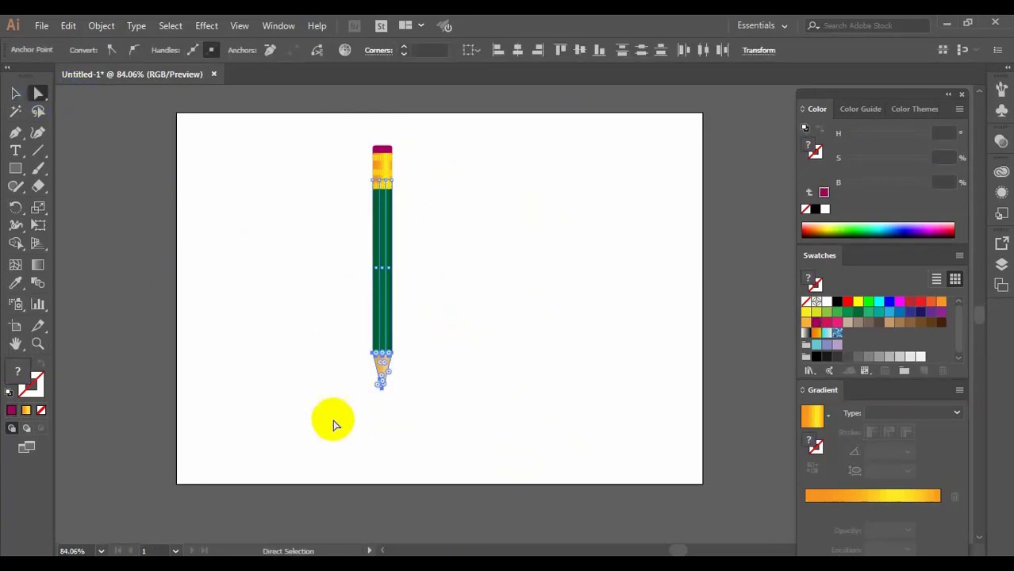
{"action": "key", "text": "ctrl+space"}
{"action": "left_click_drag", "start_coordinate": [303, 334], "coordinate": [472, 424]}
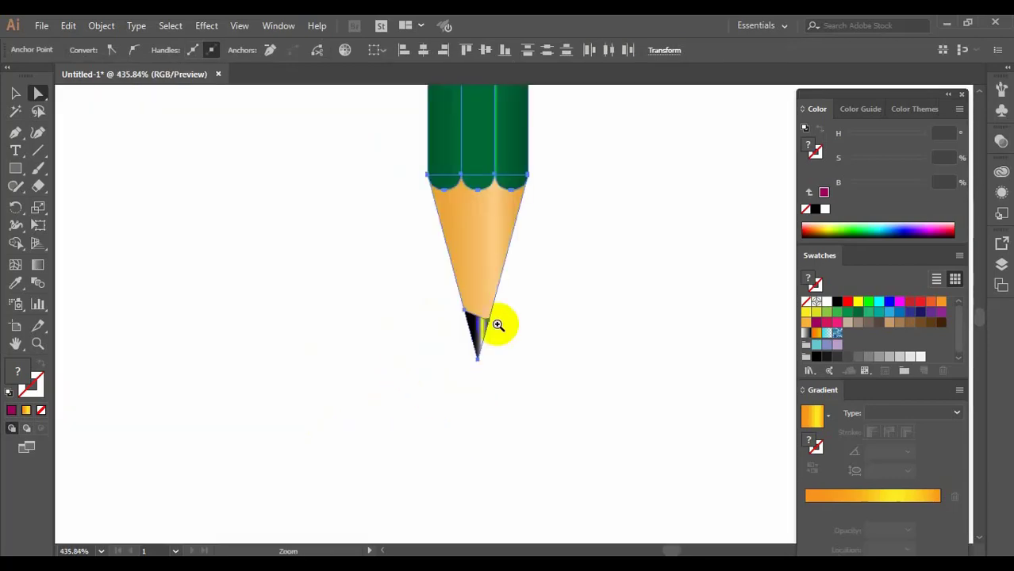
{"action": "left_click", "coordinate": [491, 227]}
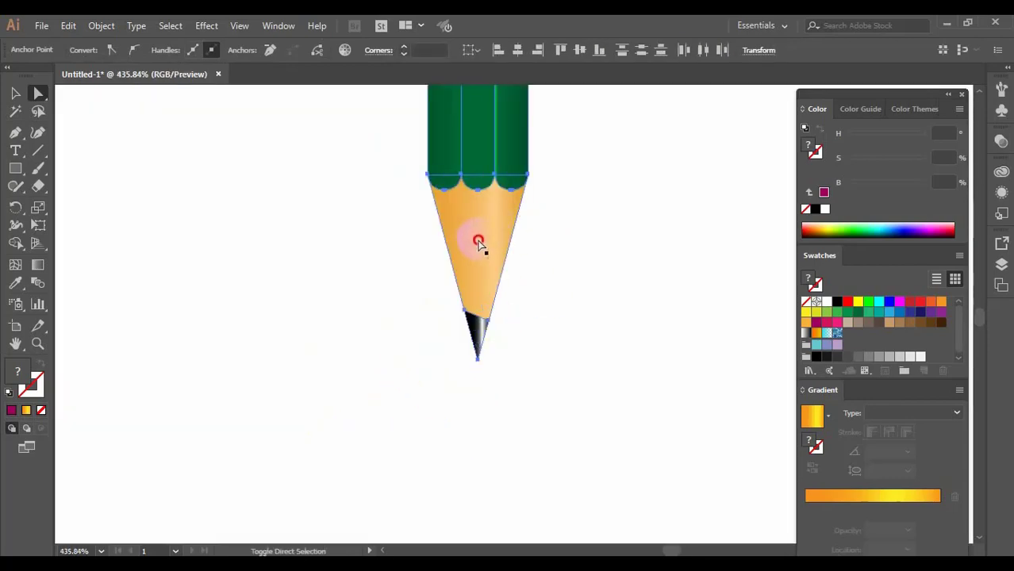
{"action": "left_click_drag", "start_coordinate": [481, 223], "coordinate": [472, 356]}
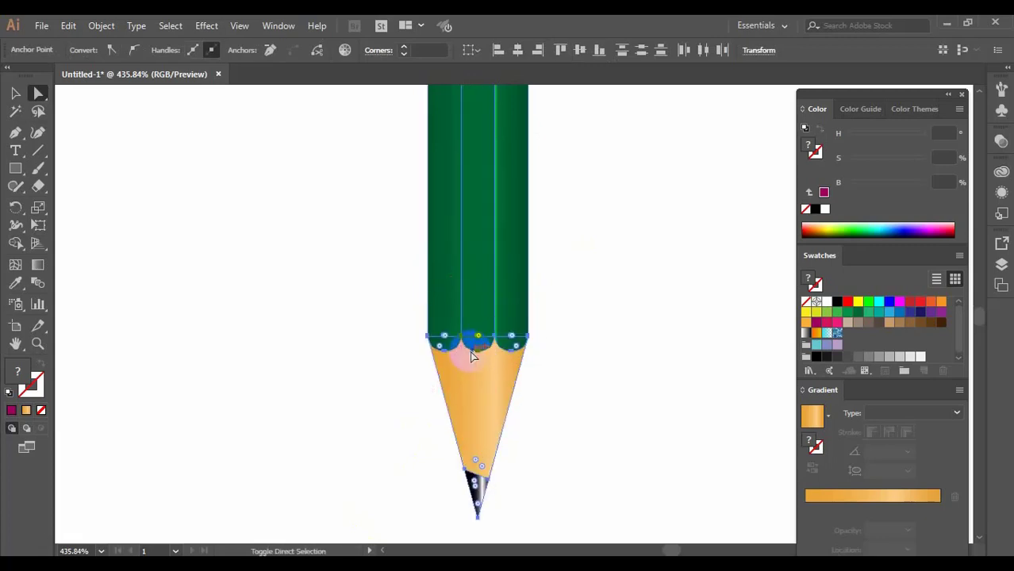
Select the whole pencil and place a copy of it to the right of the original.
{"action": "key", "text": "ctrl+0"}
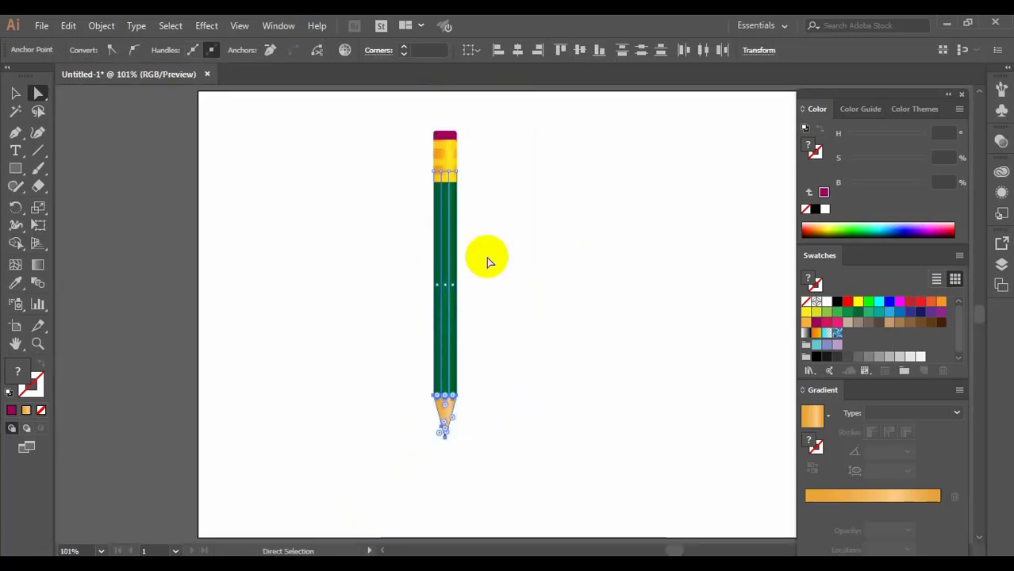
{"action": "left_click_drag", "start_coordinate": [502, 116], "coordinate": [369, 493]}
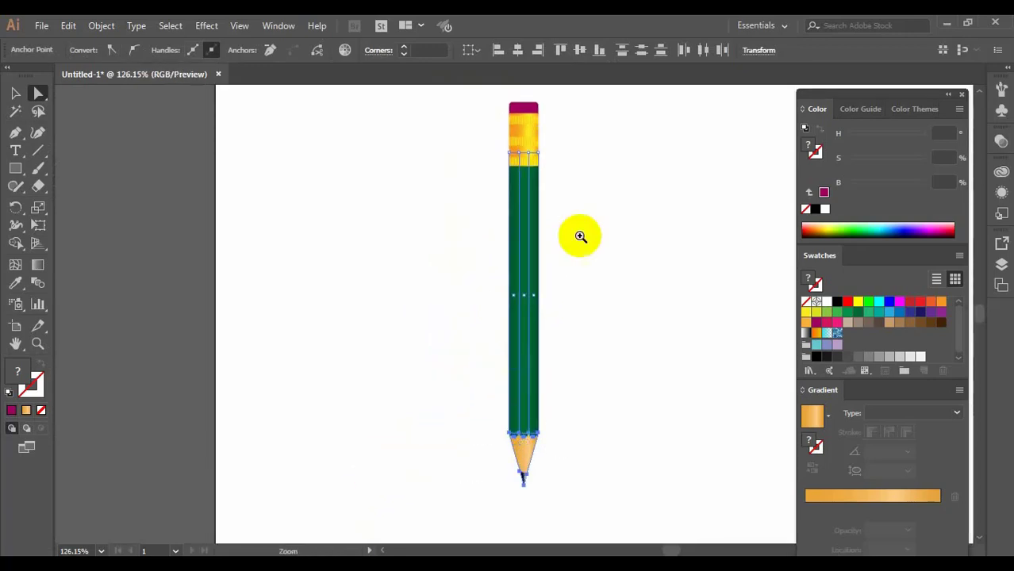
{"action": "mouse_move", "coordinate": [605, 207]}
{"action": "left_mouse_down"}
{"action": "mouse_move", "coordinate": [507, 227]}
{"action": "mouse_move", "coordinate": [467, 215]}
{"action": "left_mouse_up"}
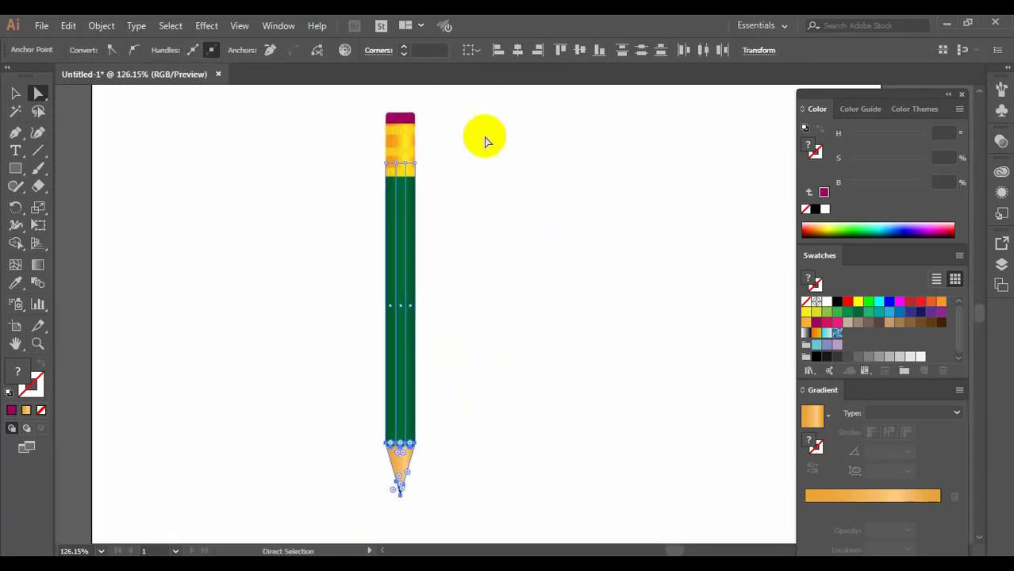
{"action": "mouse_move", "coordinate": [460, 98]}
{"action": "left_mouse_down"}
{"action": "mouse_move", "coordinate": [382, 307]}
{"action": "mouse_move", "coordinate": [371, 484]}
{"action": "mouse_move", "coordinate": [357, 509]}
{"action": "left_mouse_up"}
{"action": "left_click_drag", "start_coordinate": [568, 308], "coordinate": [390, 305]}
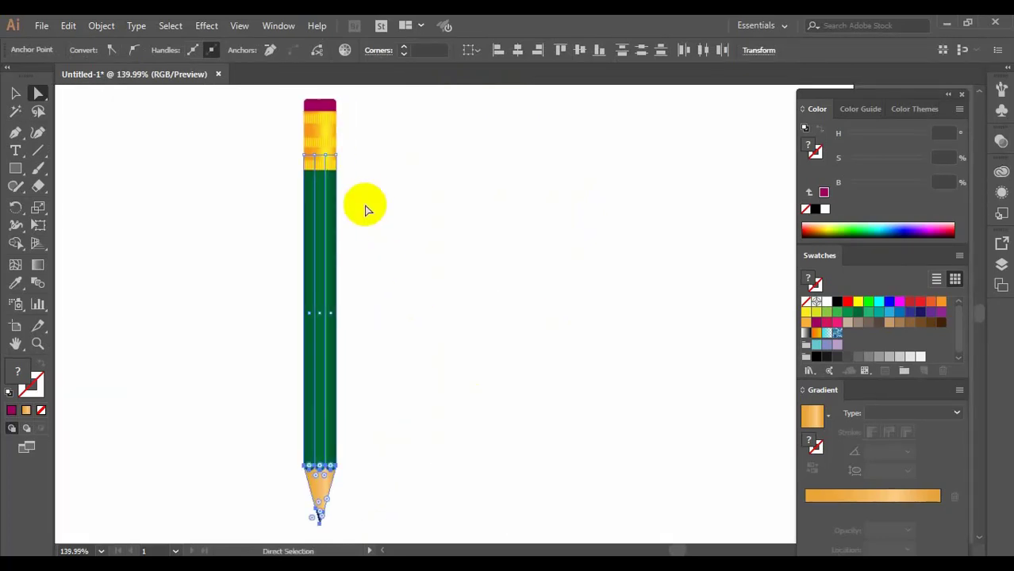
{"action": "mouse_move", "coordinate": [372, 89]}
{"action": "left_mouse_down"}
{"action": "mouse_move", "coordinate": [260, 502]}
{"action": "mouse_move", "coordinate": [263, 533]}
{"action": "left_mouse_up"}
{"action": "key", "text": "alt"}
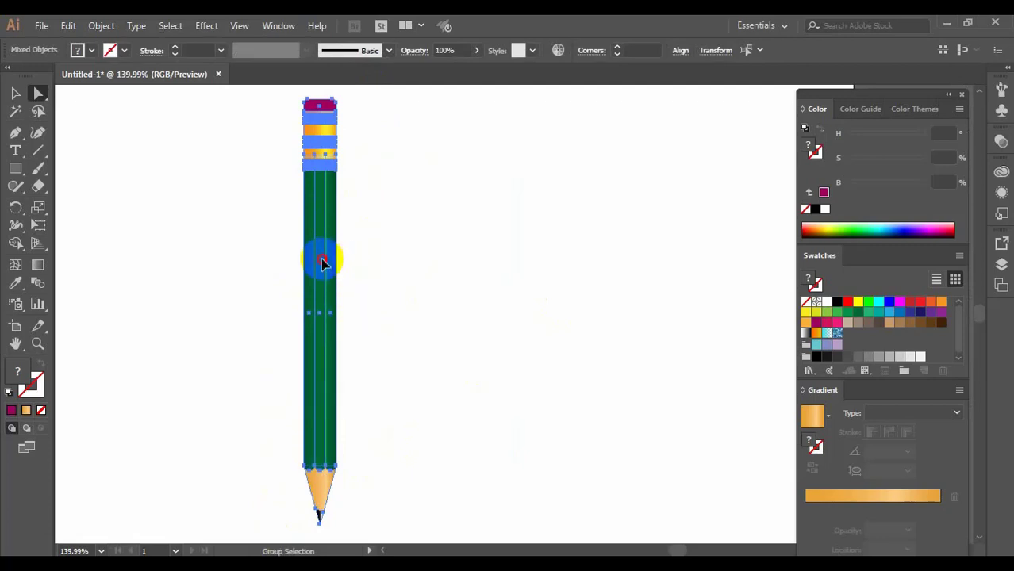
{"action": "mouse_move", "coordinate": [322, 262]}
{"action": "left_mouse_down"}
{"action": "mouse_move", "coordinate": [407, 262]}
{"action": "mouse_move", "coordinate": [396, 261]}
{"action": "left_mouse_up"}
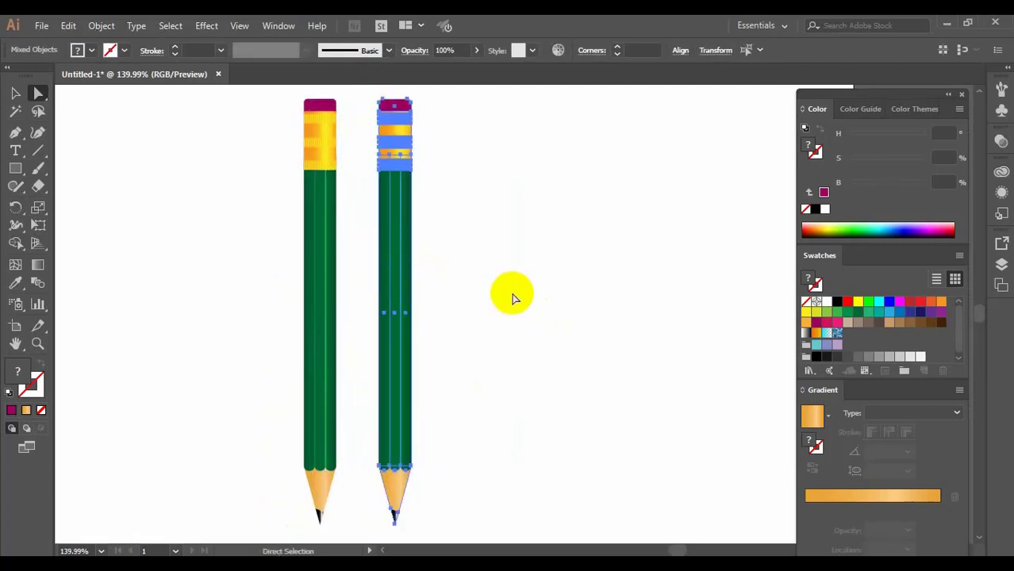
Recolour the gradient of the copy's right body strip with RGB Blue at the 8.65% stop and dark blue (H 245.25, S 80, B 39.22) at the end.
{"action": "left_click", "coordinate": [405, 289]}
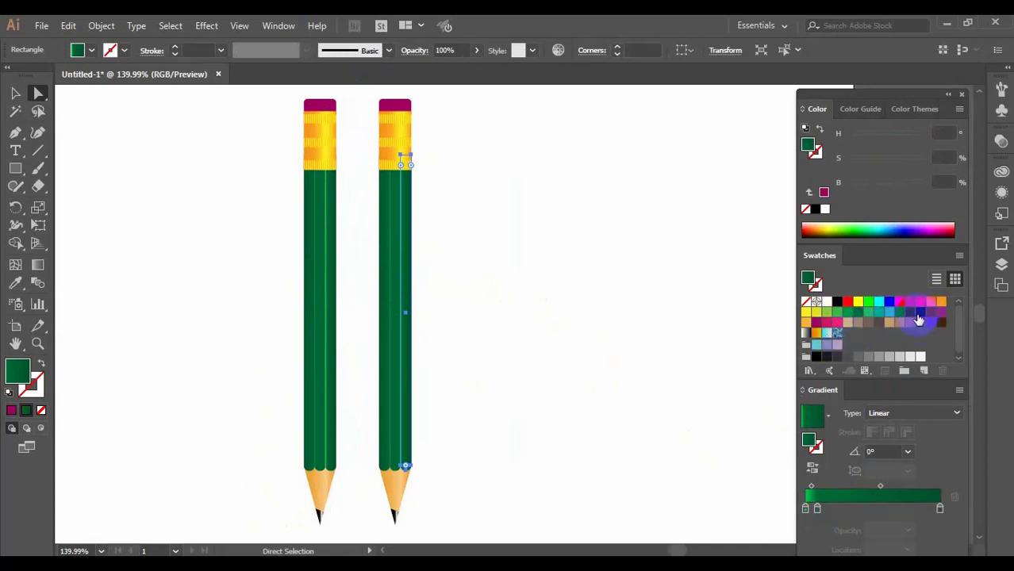
{"action": "left_click_drag", "start_coordinate": [889, 303], "coordinate": [812, 507]}
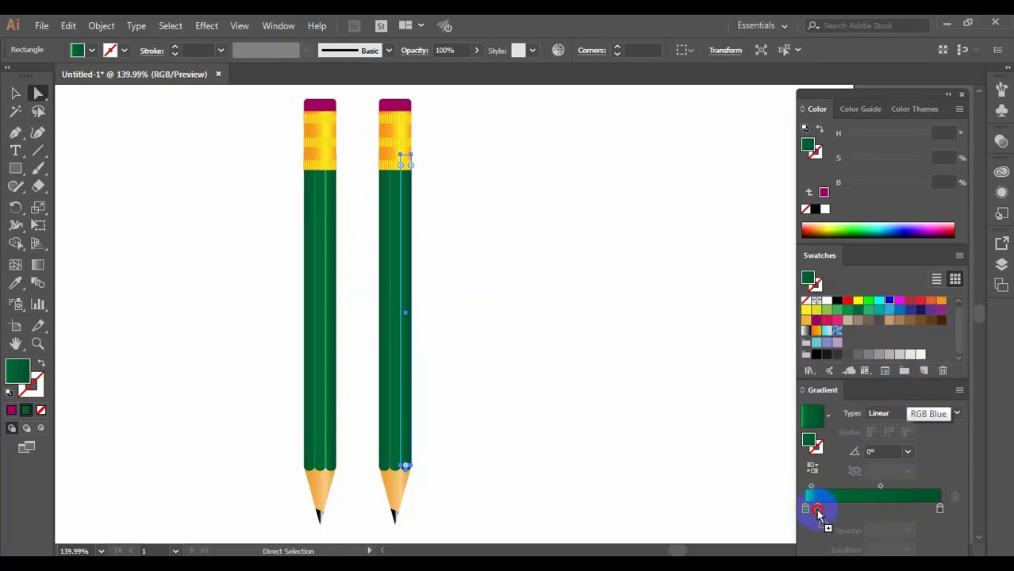
{"action": "left_click_drag", "start_coordinate": [818, 512], "coordinate": [818, 511]}
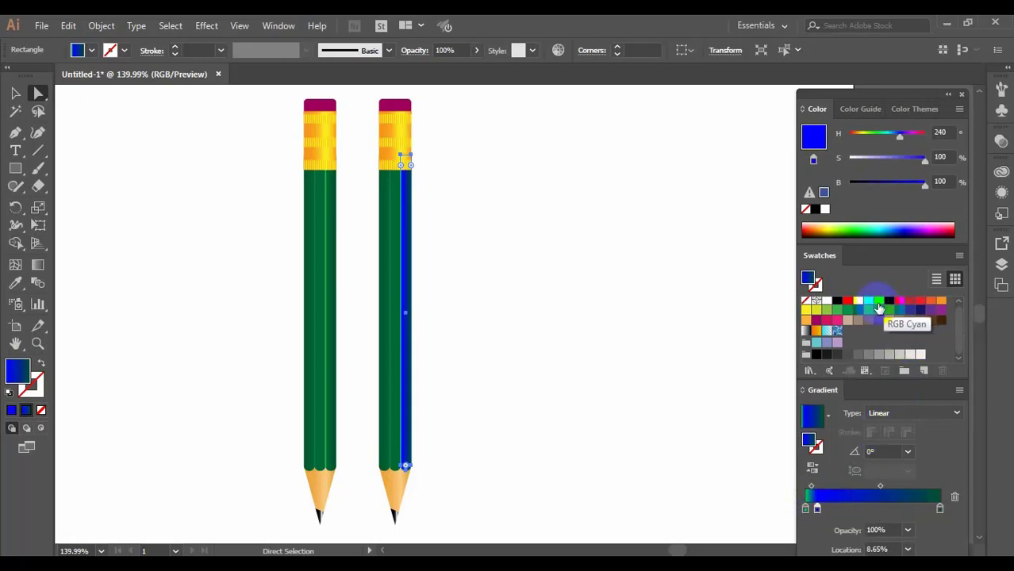
{"action": "left_click_drag", "start_coordinate": [920, 310], "coordinate": [940, 512]}
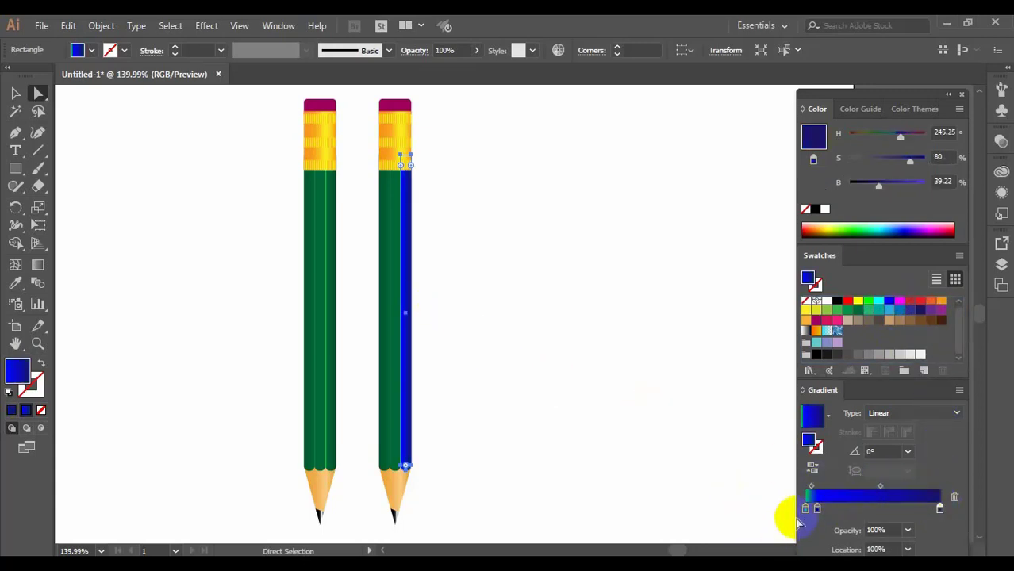
Fill the copy's middle body strip with RGB Blue and apply the right strip's blue gradient to the left strip.
{"action": "left_click", "coordinate": [394, 307]}
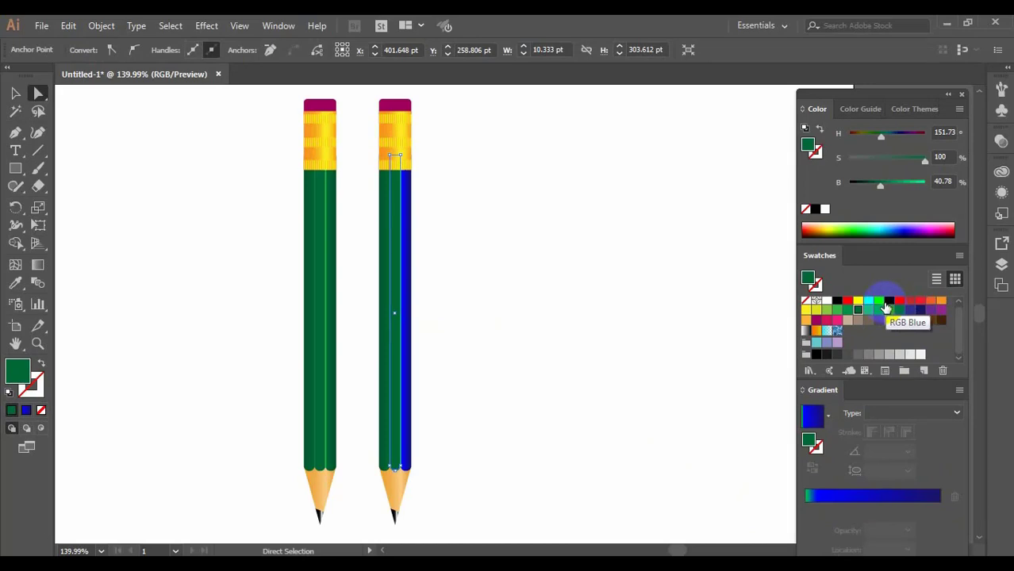
{"action": "left_click", "coordinate": [890, 309]}
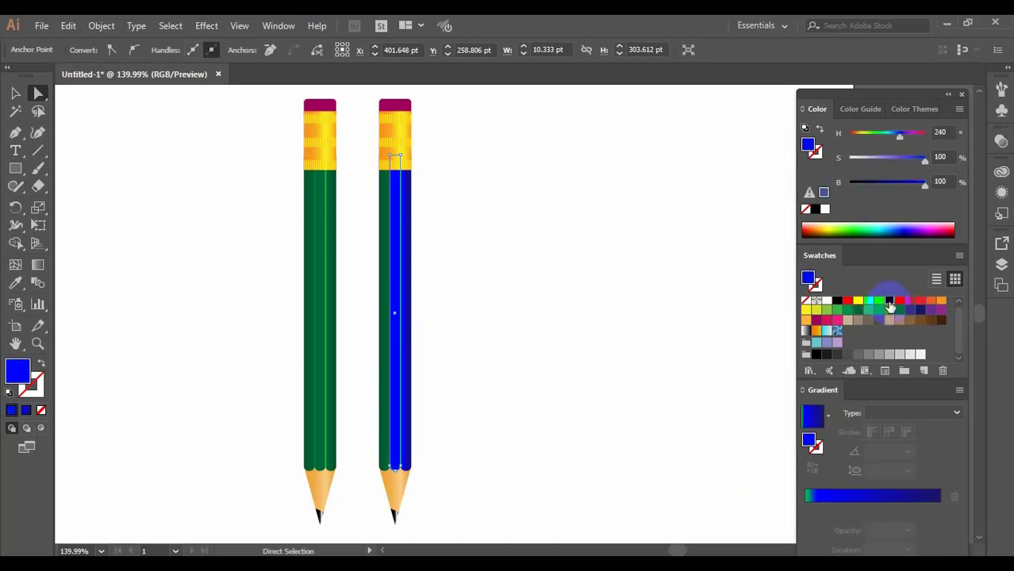
{"action": "left_click", "coordinate": [384, 374], "text": "shift"}
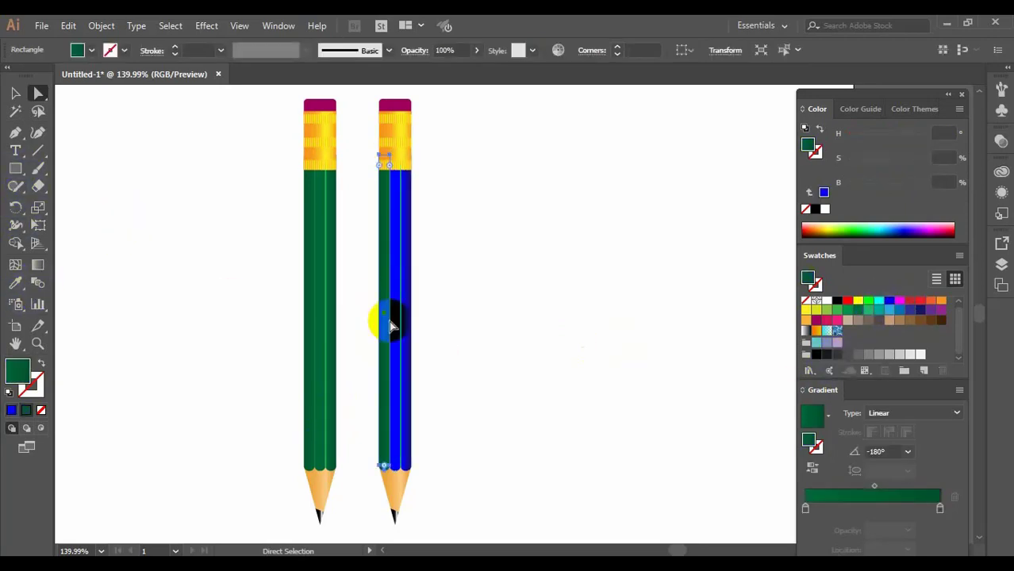
{"action": "left_click", "coordinate": [389, 308]}
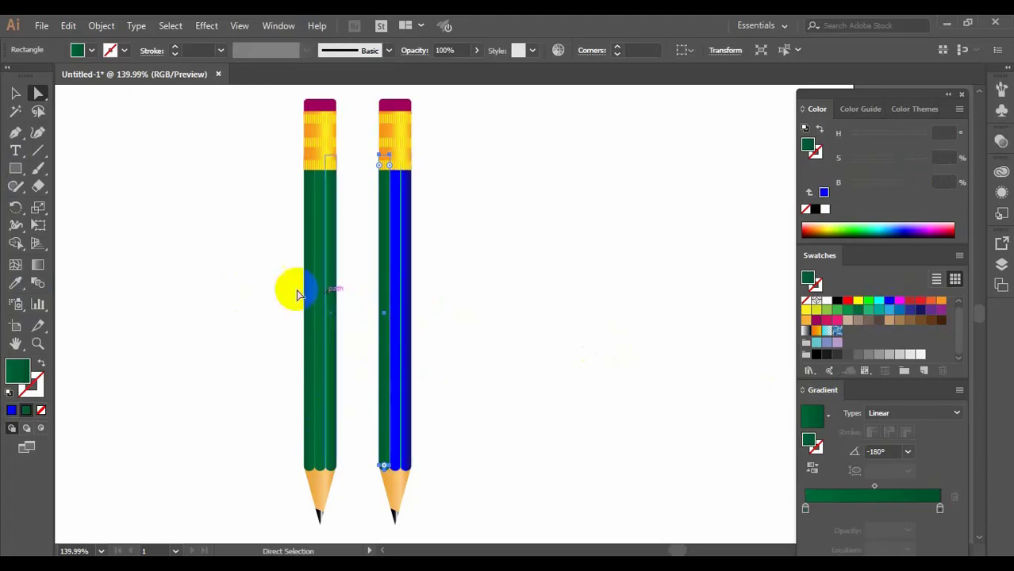
{"action": "left_click", "coordinate": [16, 284]}
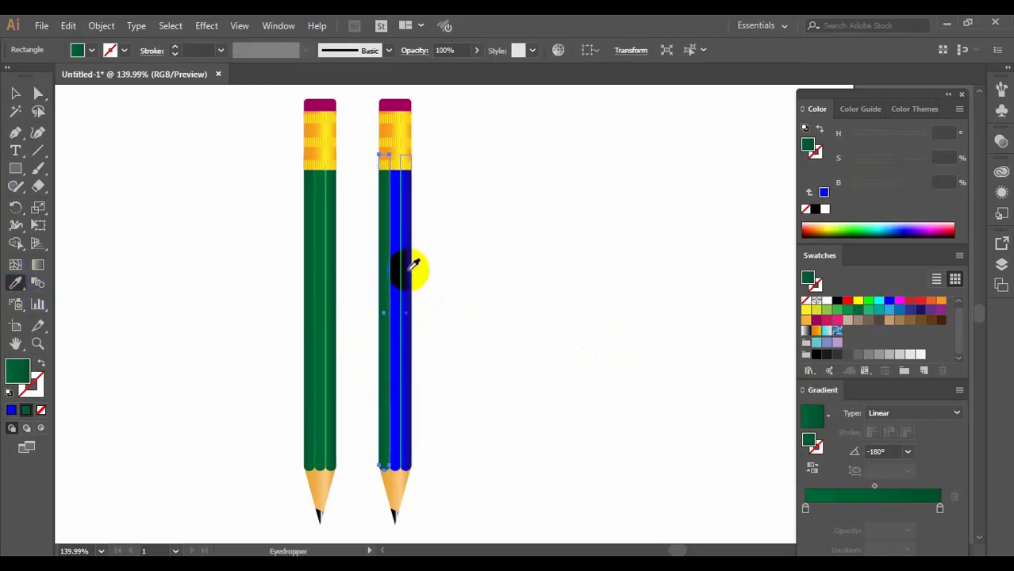
{"action": "left_click", "coordinate": [412, 268]}
{"action": "left_click", "coordinate": [15, 94]}
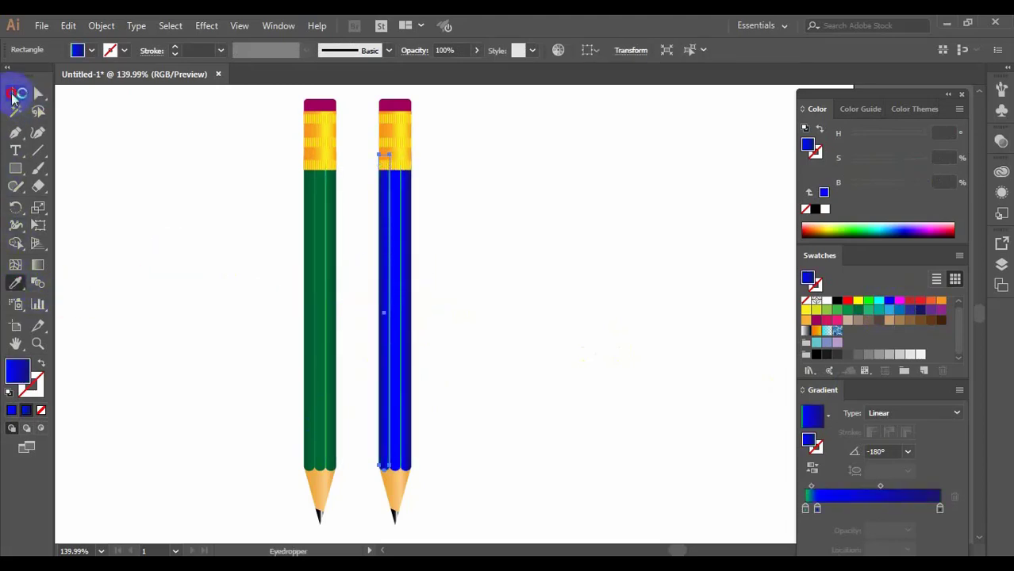
{"action": "left_click", "coordinate": [434, 199]}
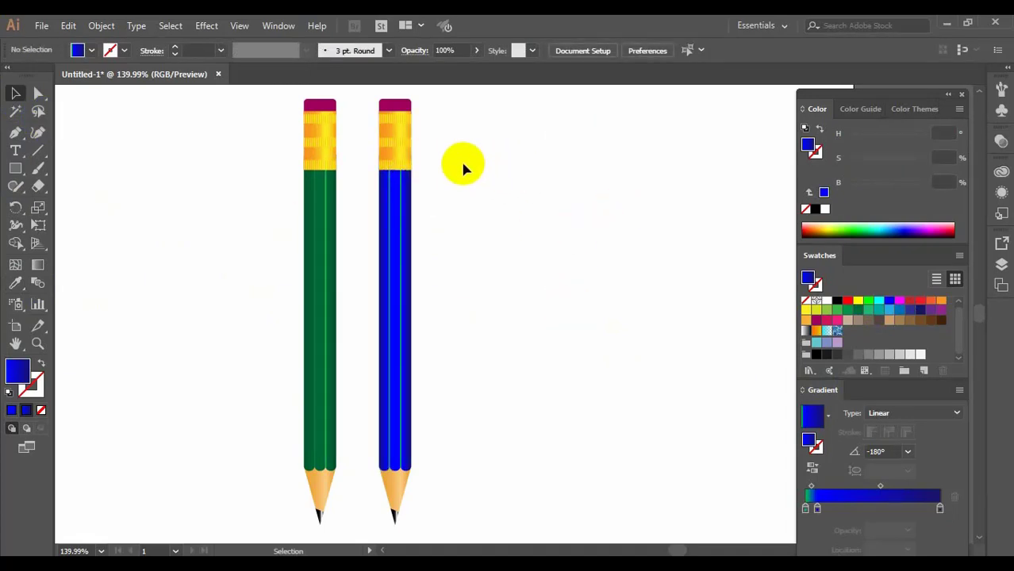
Select both pencils and scale them slightly narrower together.
{"action": "mouse_move", "coordinate": [464, 89]}
{"action": "left_mouse_down"}
{"action": "mouse_move", "coordinate": [423, 154]}
{"action": "mouse_move", "coordinate": [301, 464]}
{"action": "mouse_move", "coordinate": [286, 540]}
{"action": "left_mouse_up"}
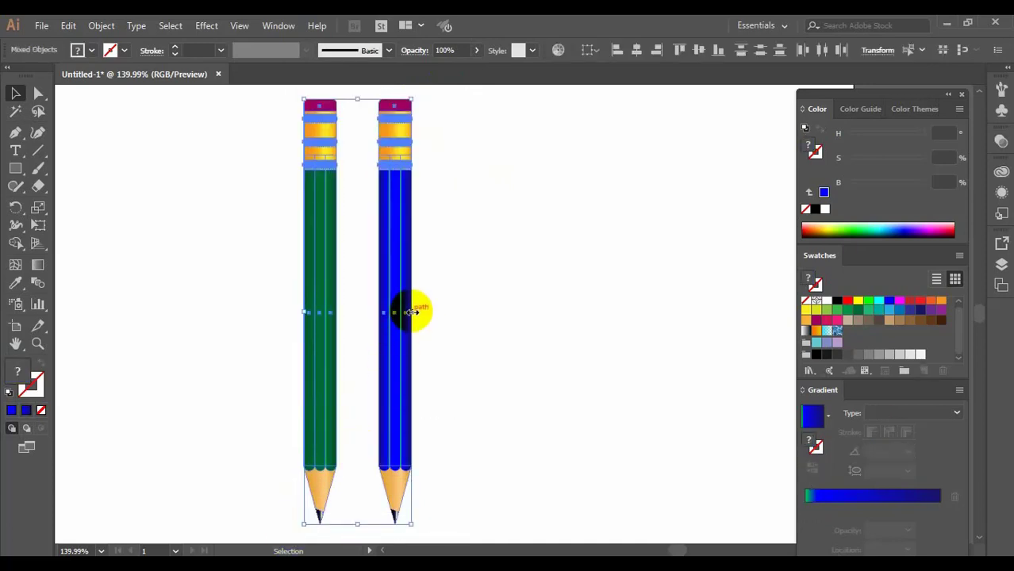
{"action": "left_click_drag", "start_coordinate": [409, 311], "coordinate": [394, 311]}
{"action": "left_click", "coordinate": [456, 280]}
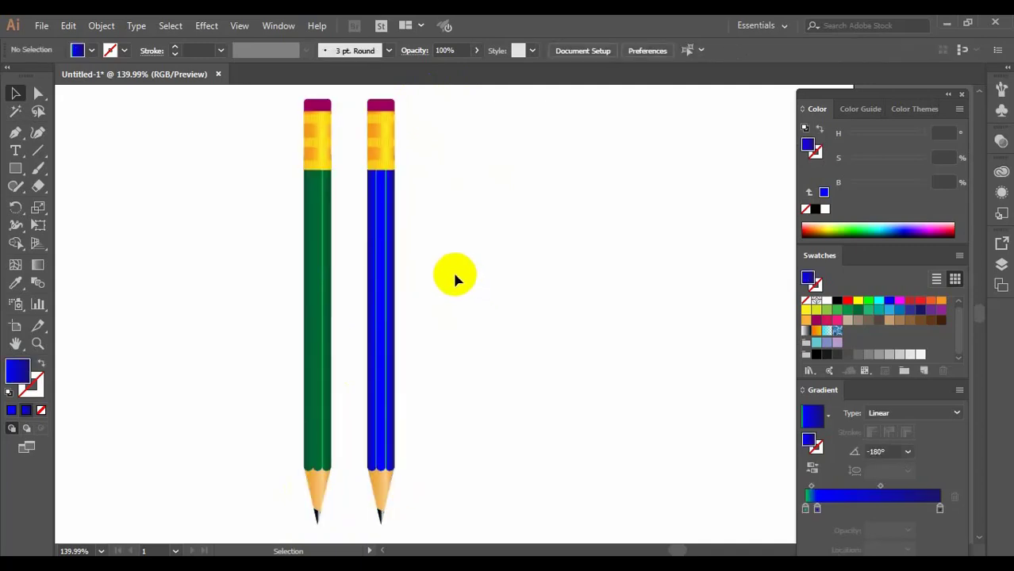
{"action": "scroll", "coordinate": [454, 280], "scroll_direction": "left", "scroll_amount": 3}
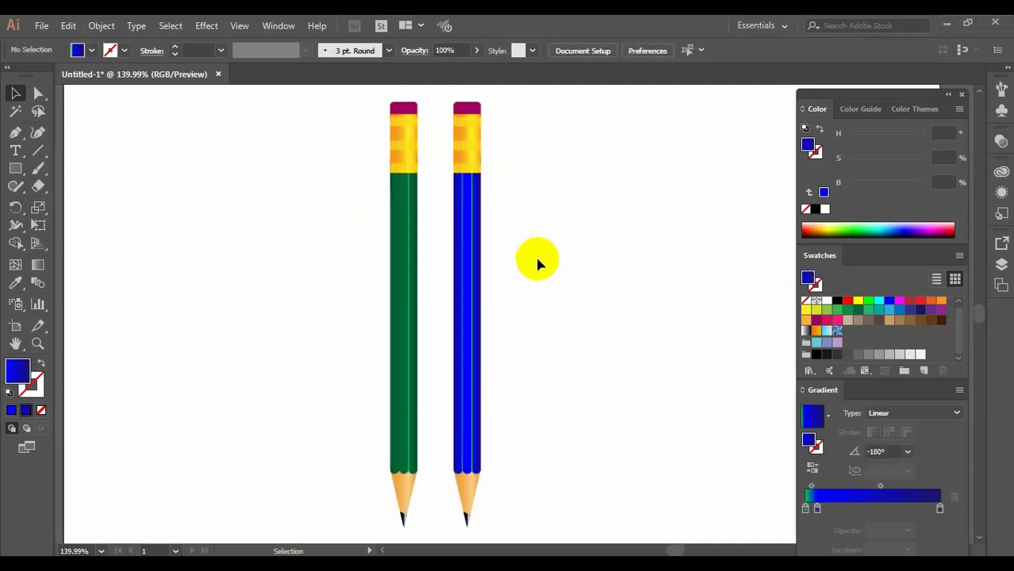